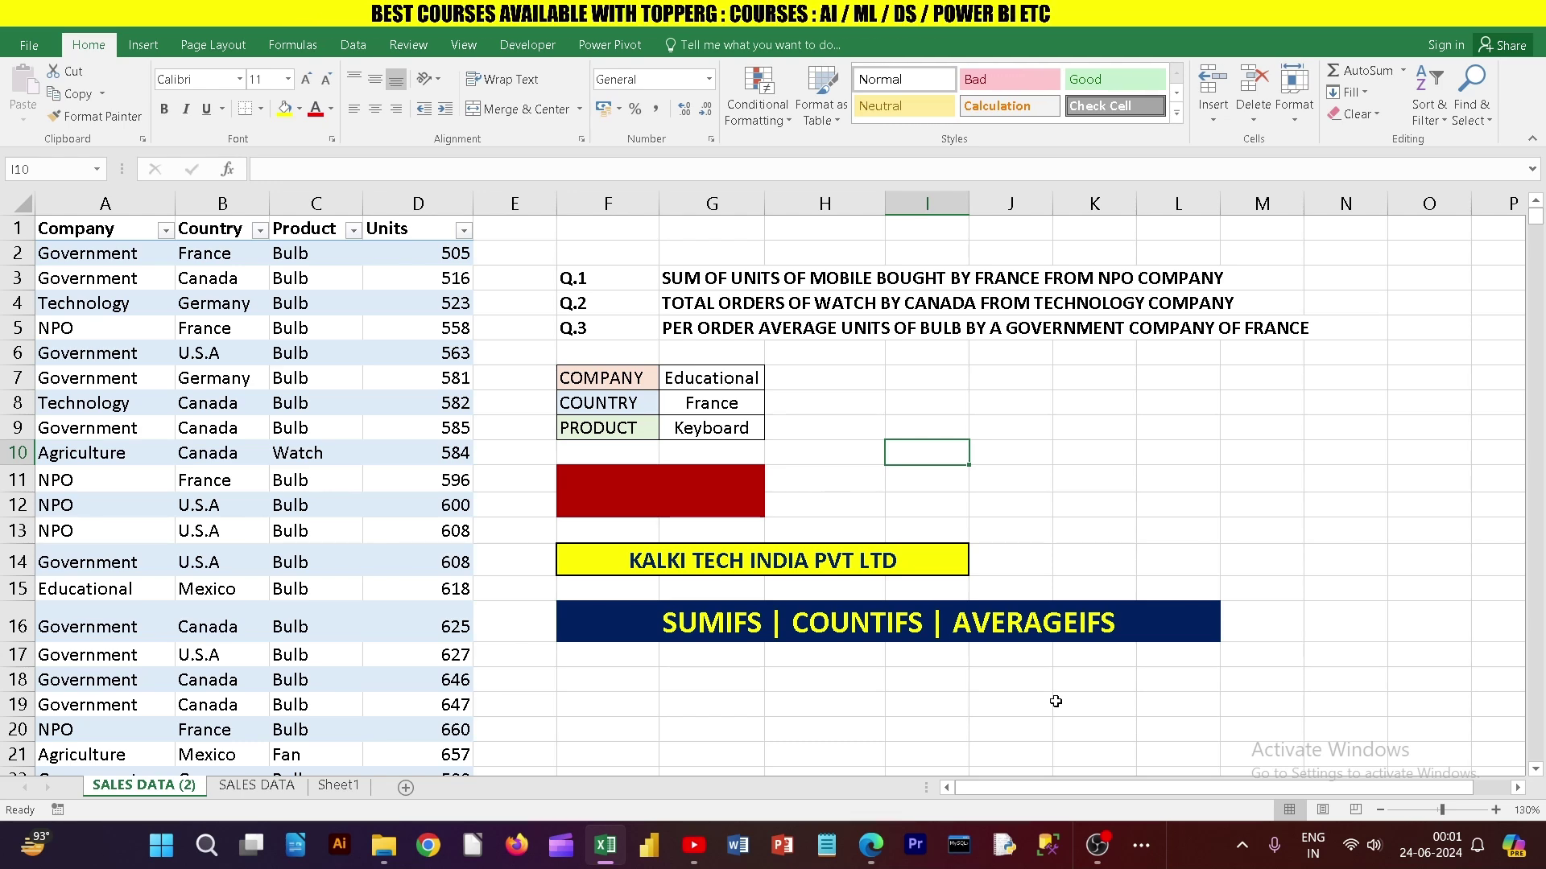
# Step: Return from the screen recorder to the spreadsheet and select the red result cell
pyautogui.click(1097, 845)
pyautogui.click(1098, 849)
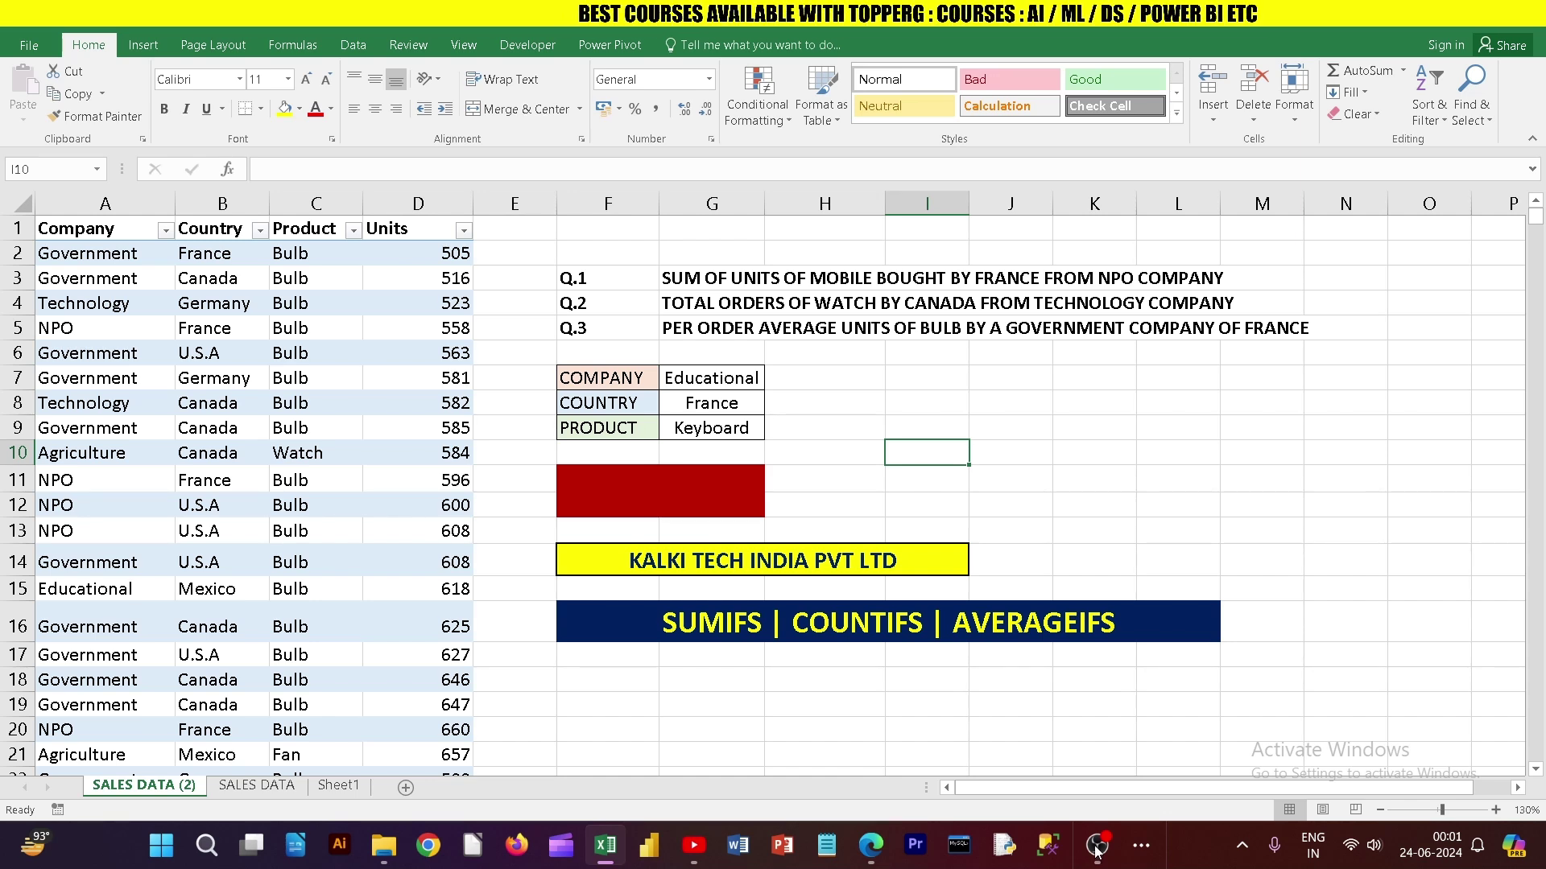
pyautogui.click(694, 503)
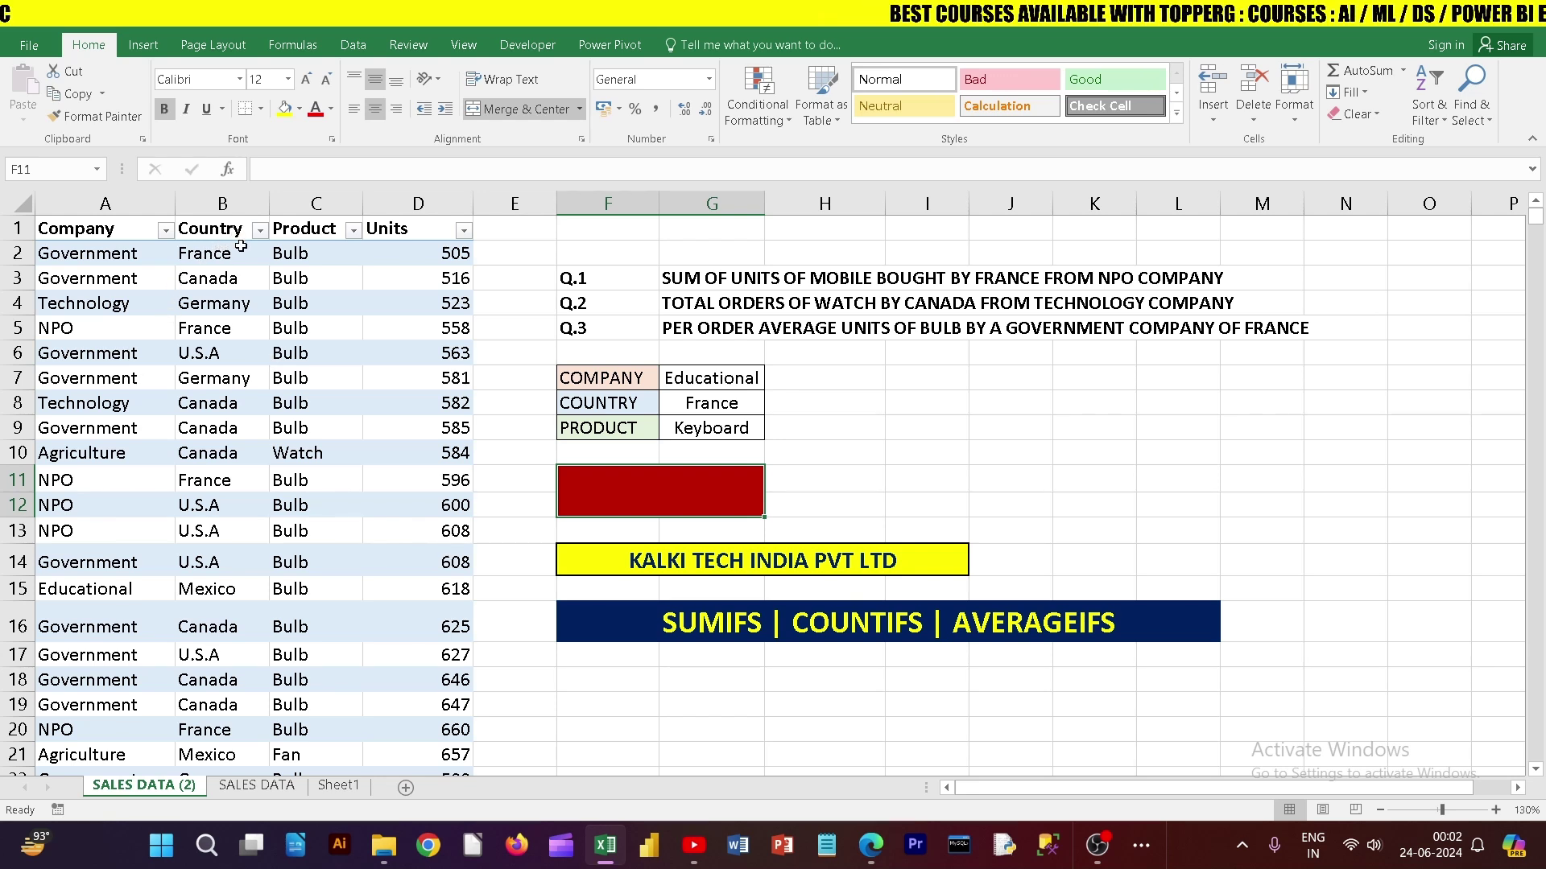
# Step: Inspect the sales records in rows 2–4, including France, Government and the 505 and 516 units
pyautogui.moveTo(101, 254)
pyautogui.mouseDown()
pyautogui.moveTo(406, 256)
pyautogui.moveTo(188, 258)
pyautogui.mouseUp()
pyautogui.click(188, 256)
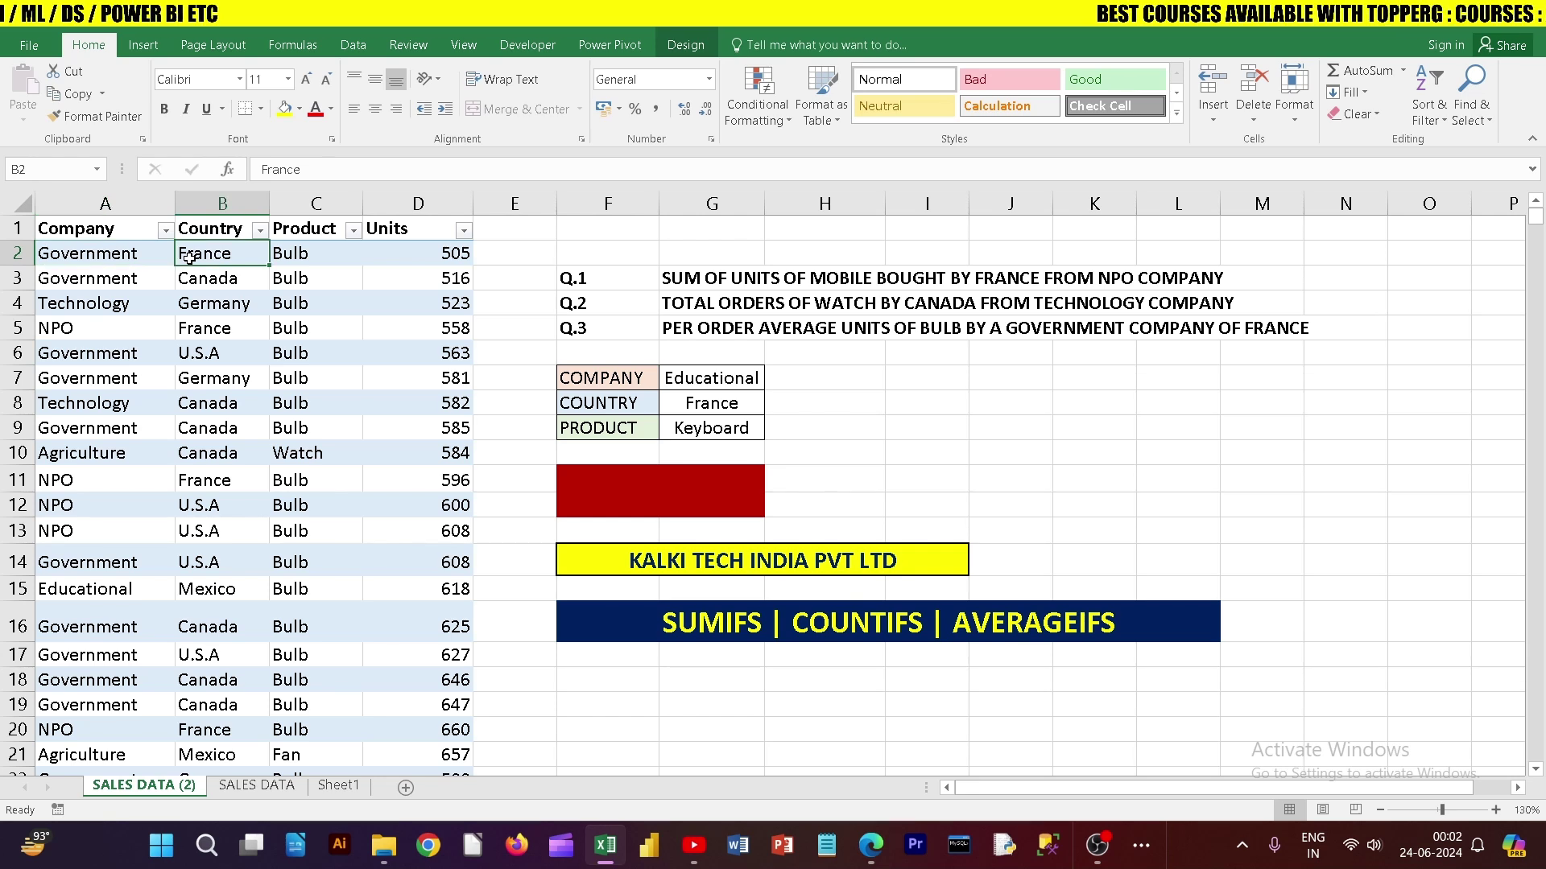
pyautogui.click(113, 253)
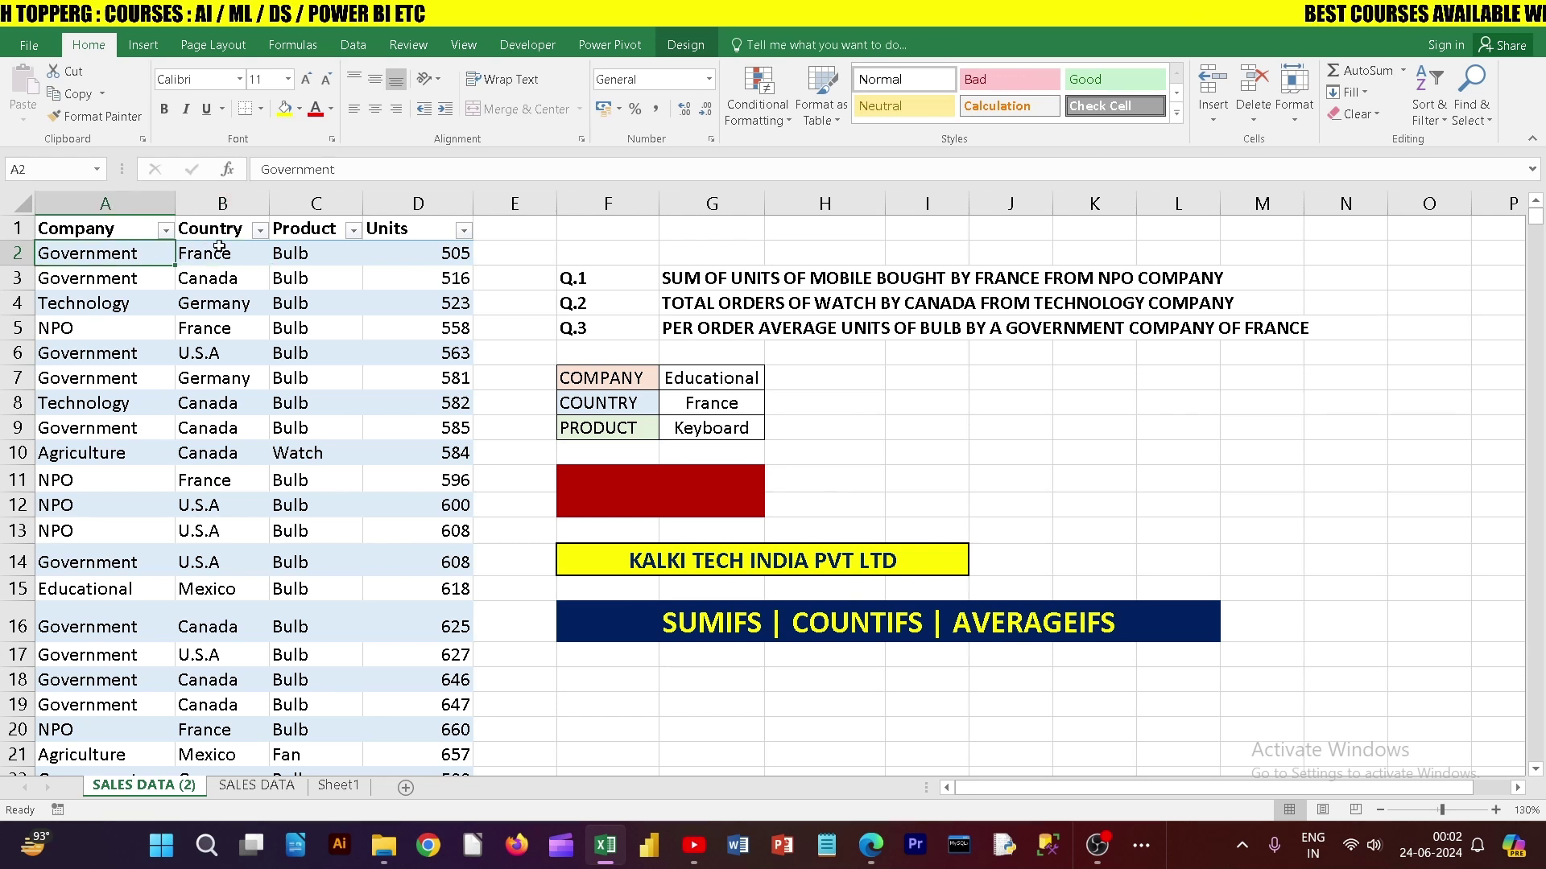
pyautogui.click(291, 253)
pyautogui.click(418, 256)
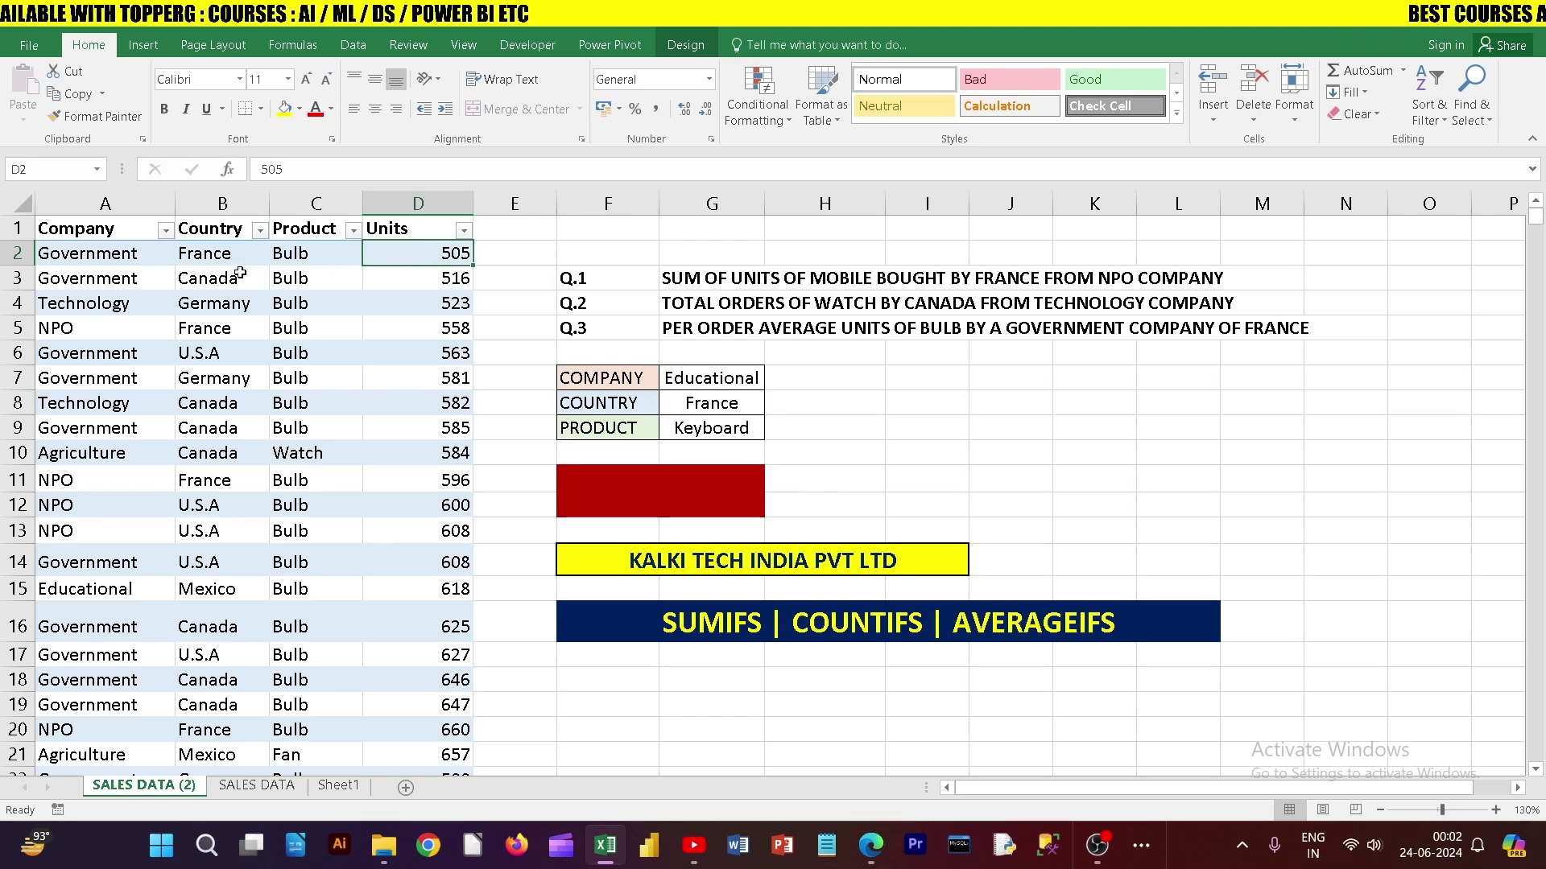
pyautogui.click(205, 279)
pyautogui.click(102, 280)
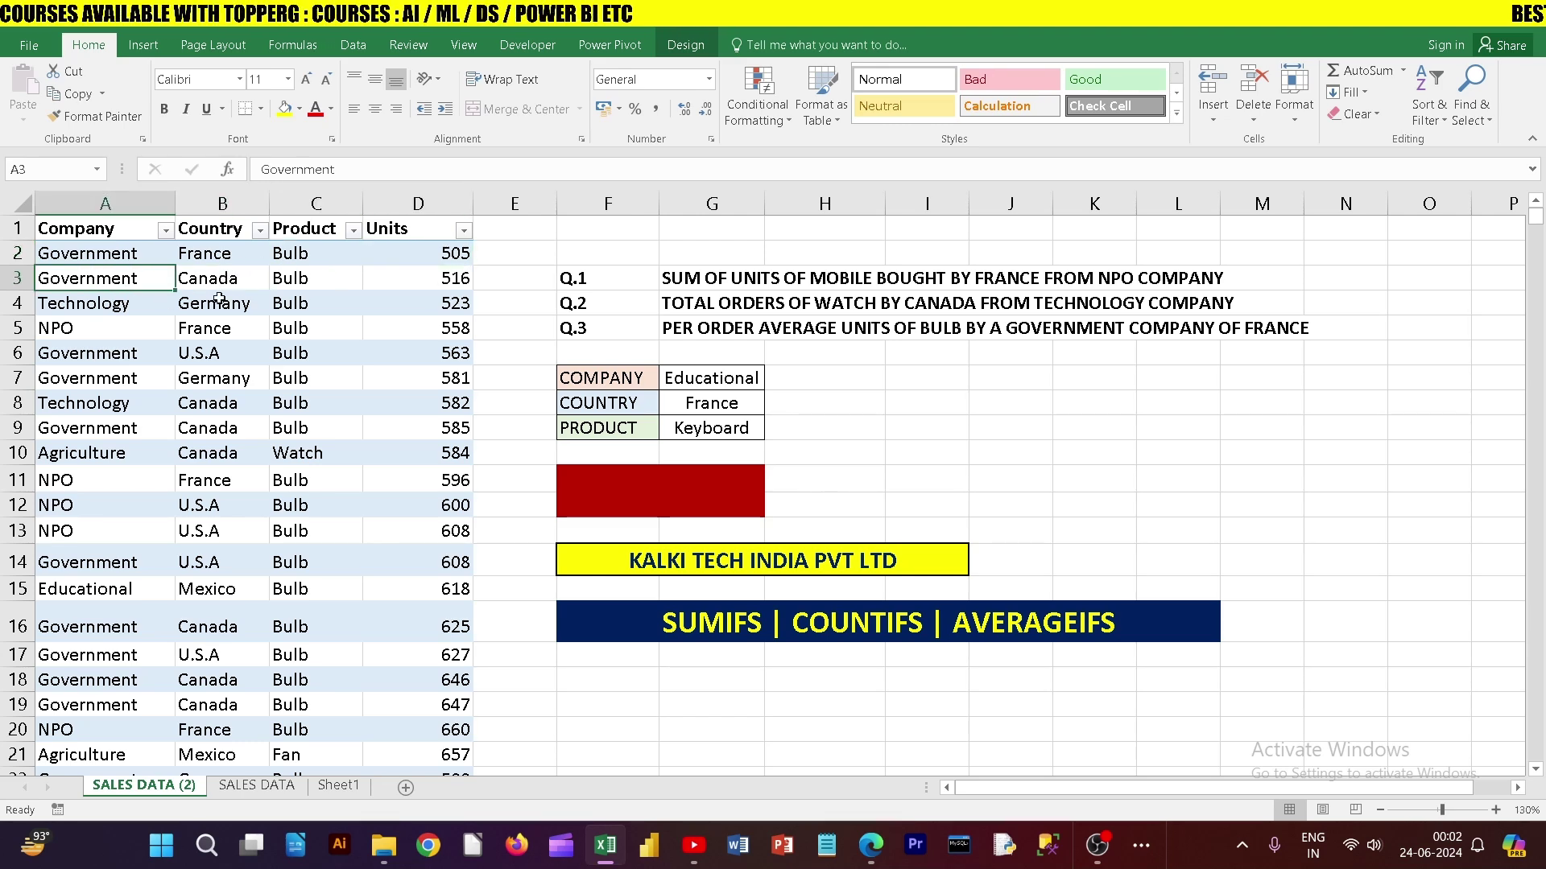
pyautogui.click(318, 279)
pyautogui.click(431, 280)
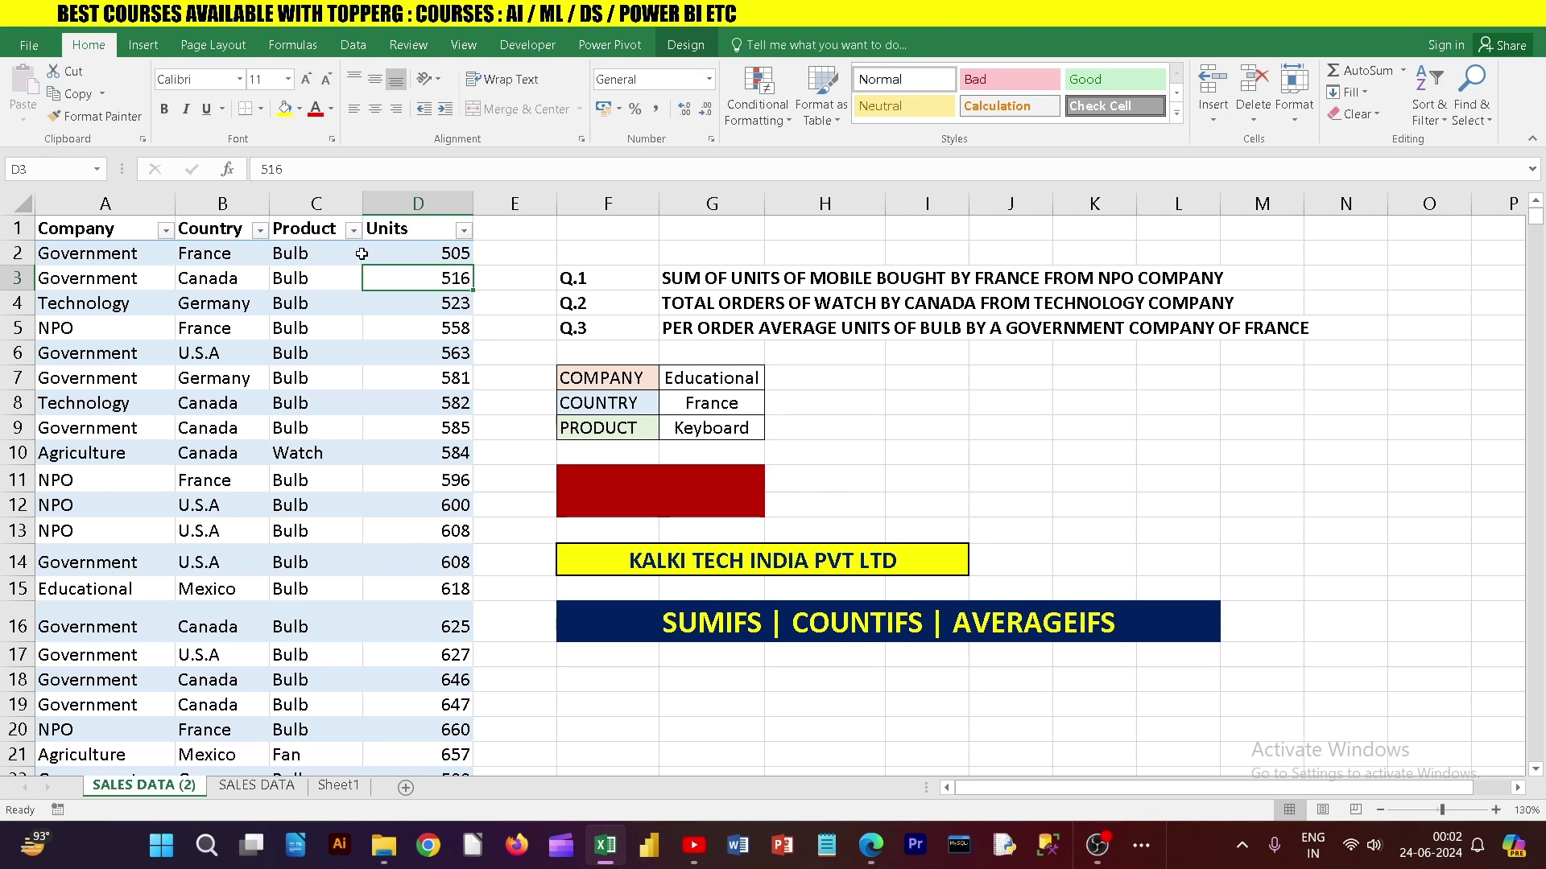
pyautogui.moveTo(92, 253); pyautogui.dragTo(316, 269)
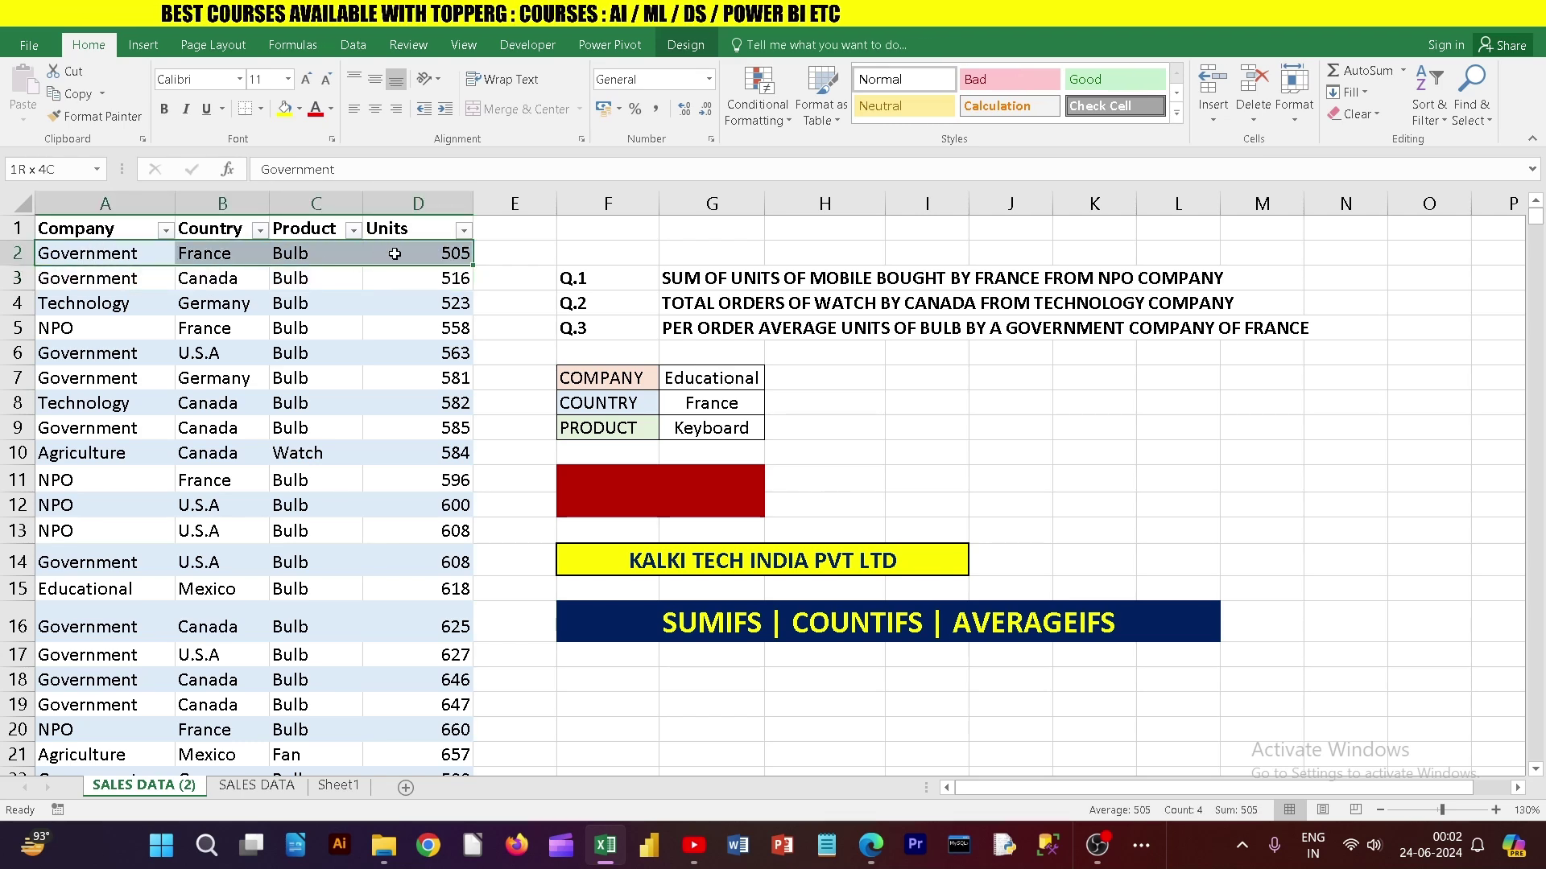
pyautogui.moveTo(97, 281); pyautogui.dragTo(395, 276)
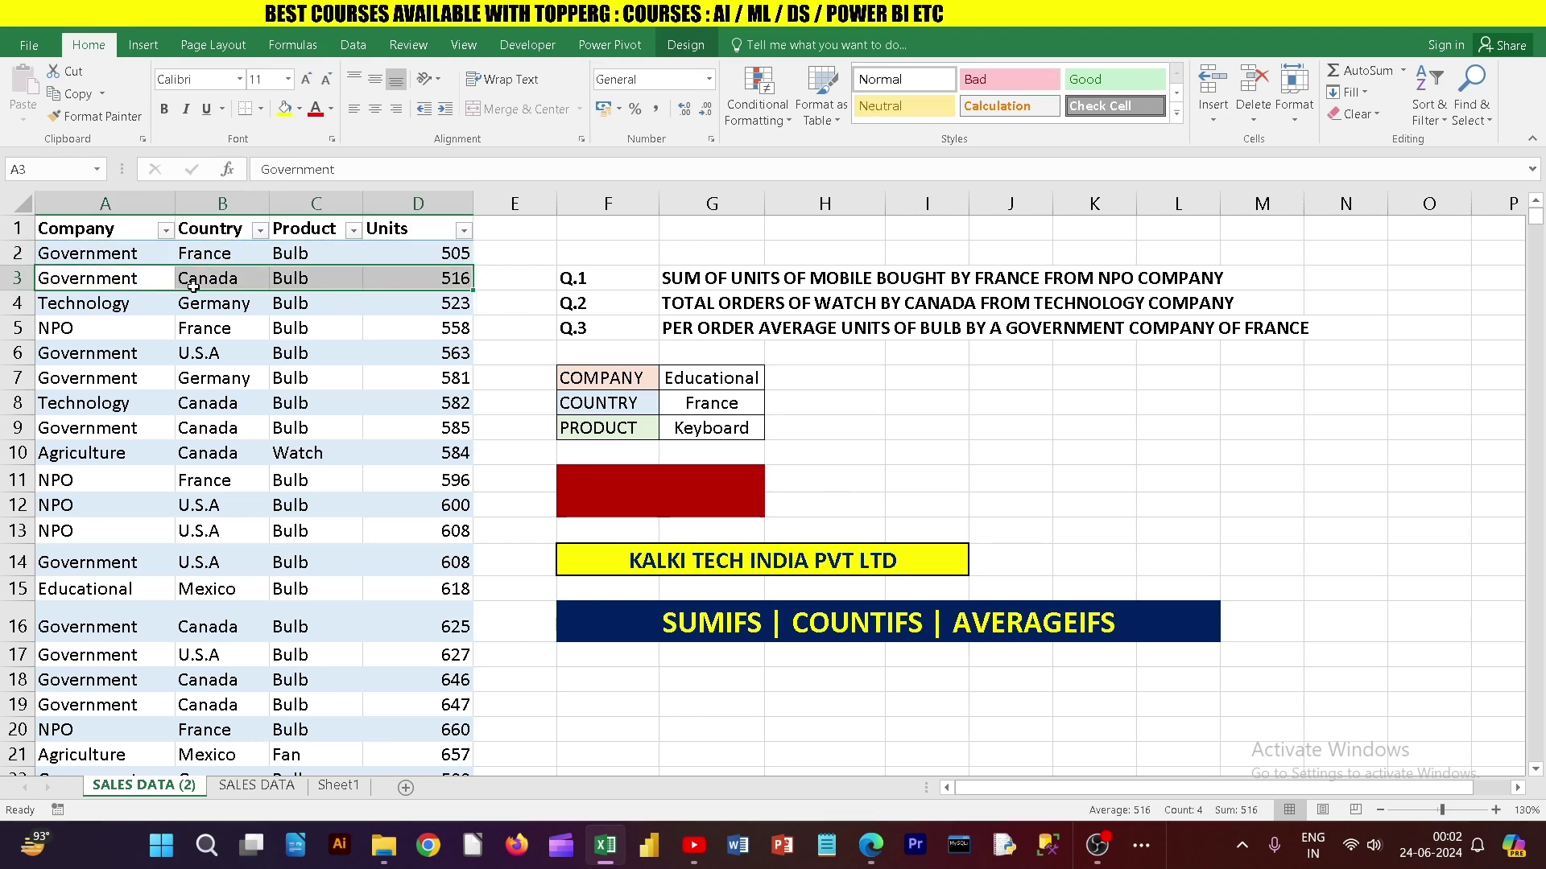
pyautogui.moveTo(89, 303); pyautogui.dragTo(412, 306)
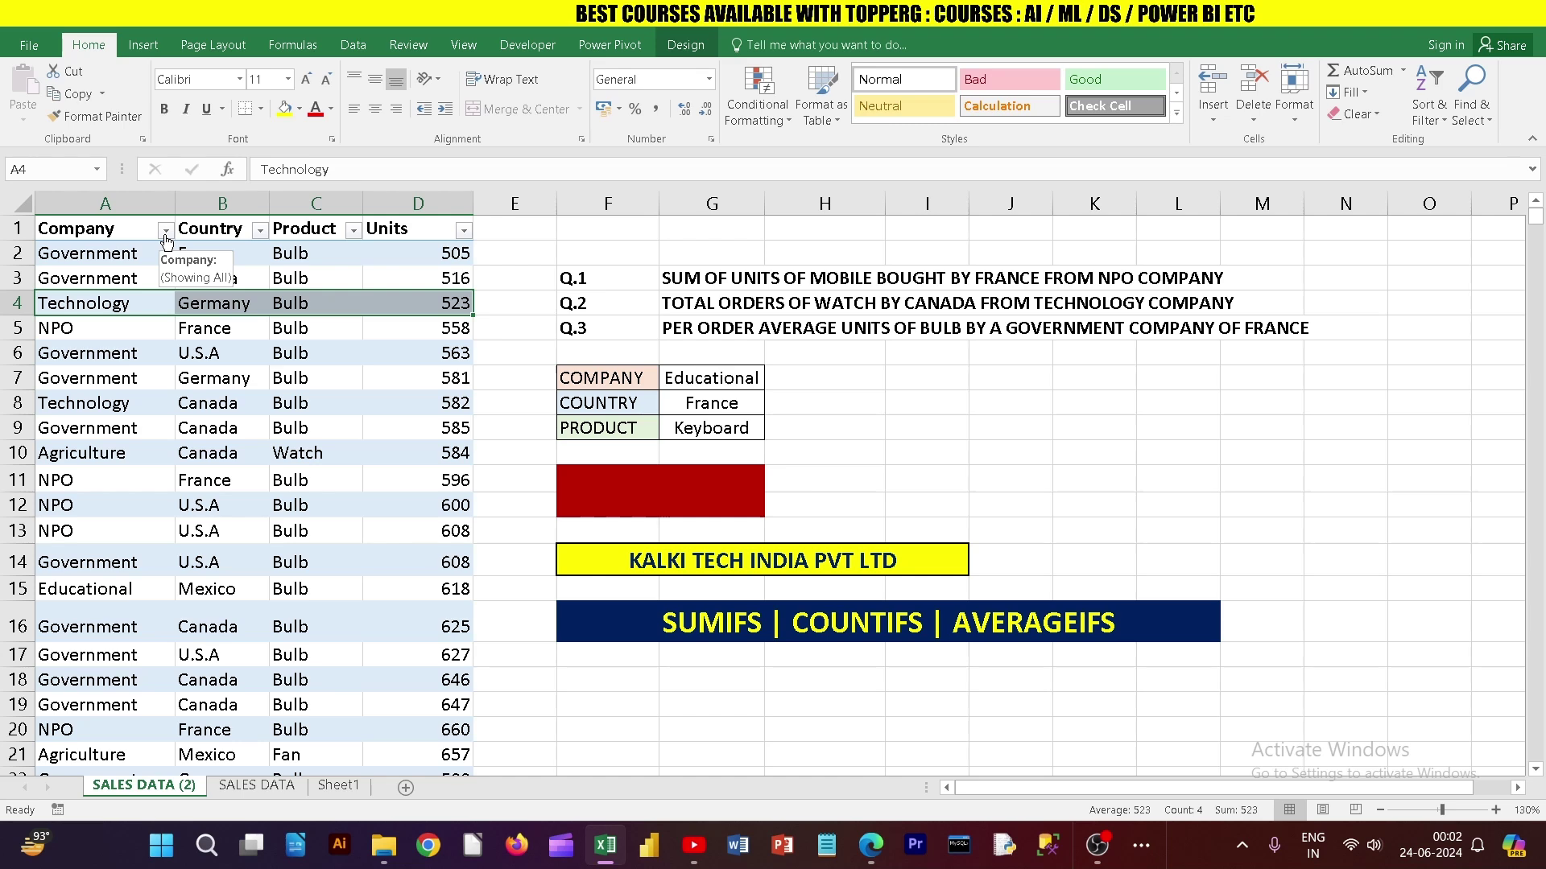
# Step: Browse the Product, Country and Company filter lists without applying any filter
pyautogui.click(353, 231)
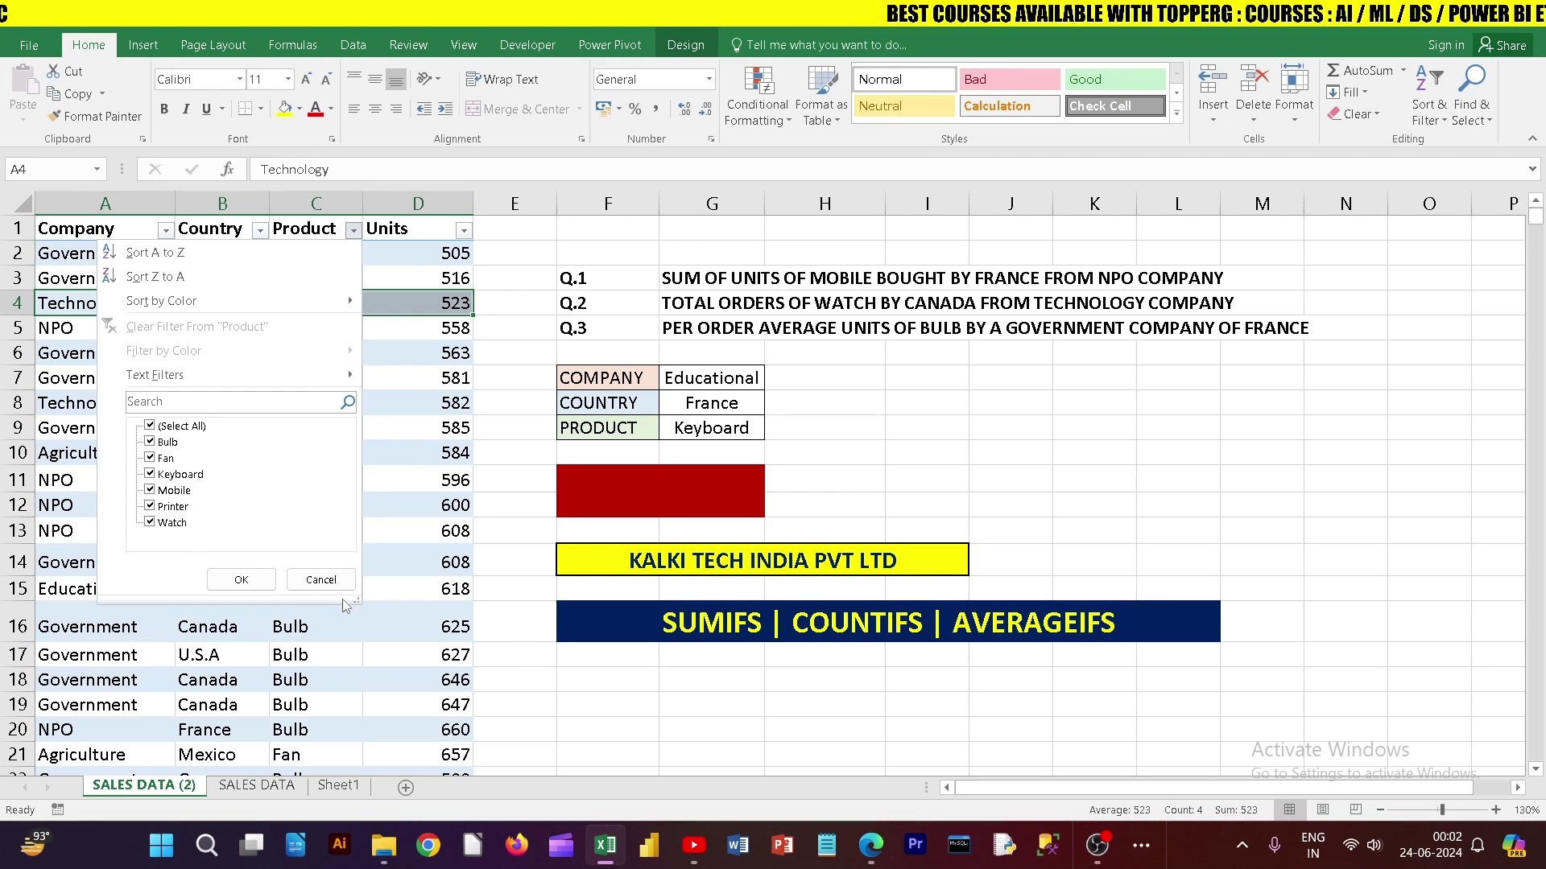
pyautogui.click(321, 580)
pyautogui.click(260, 231)
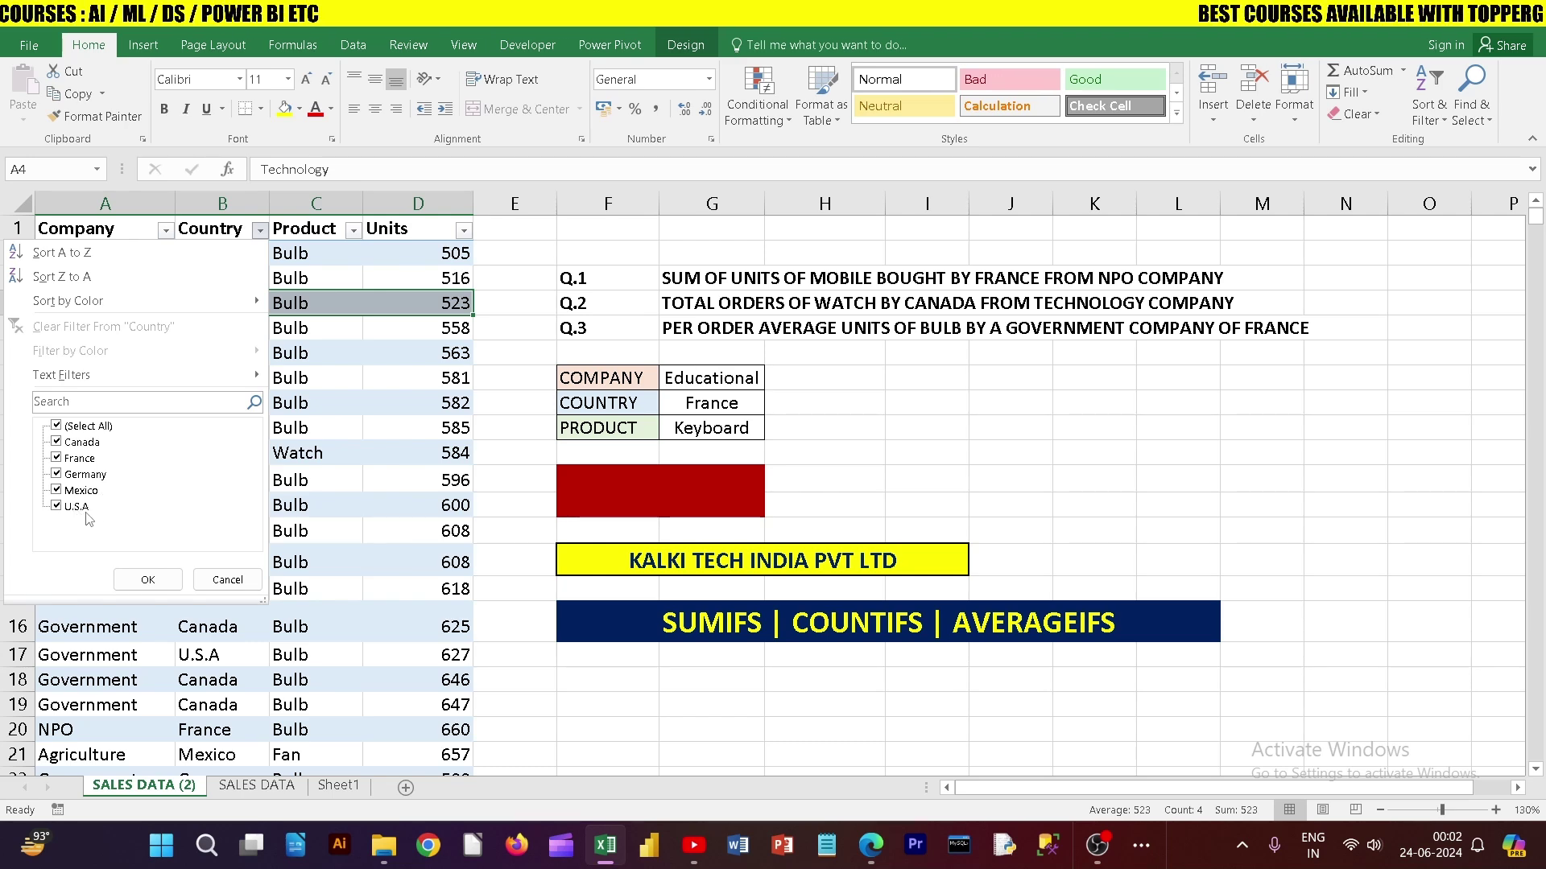
pyautogui.click(227, 580)
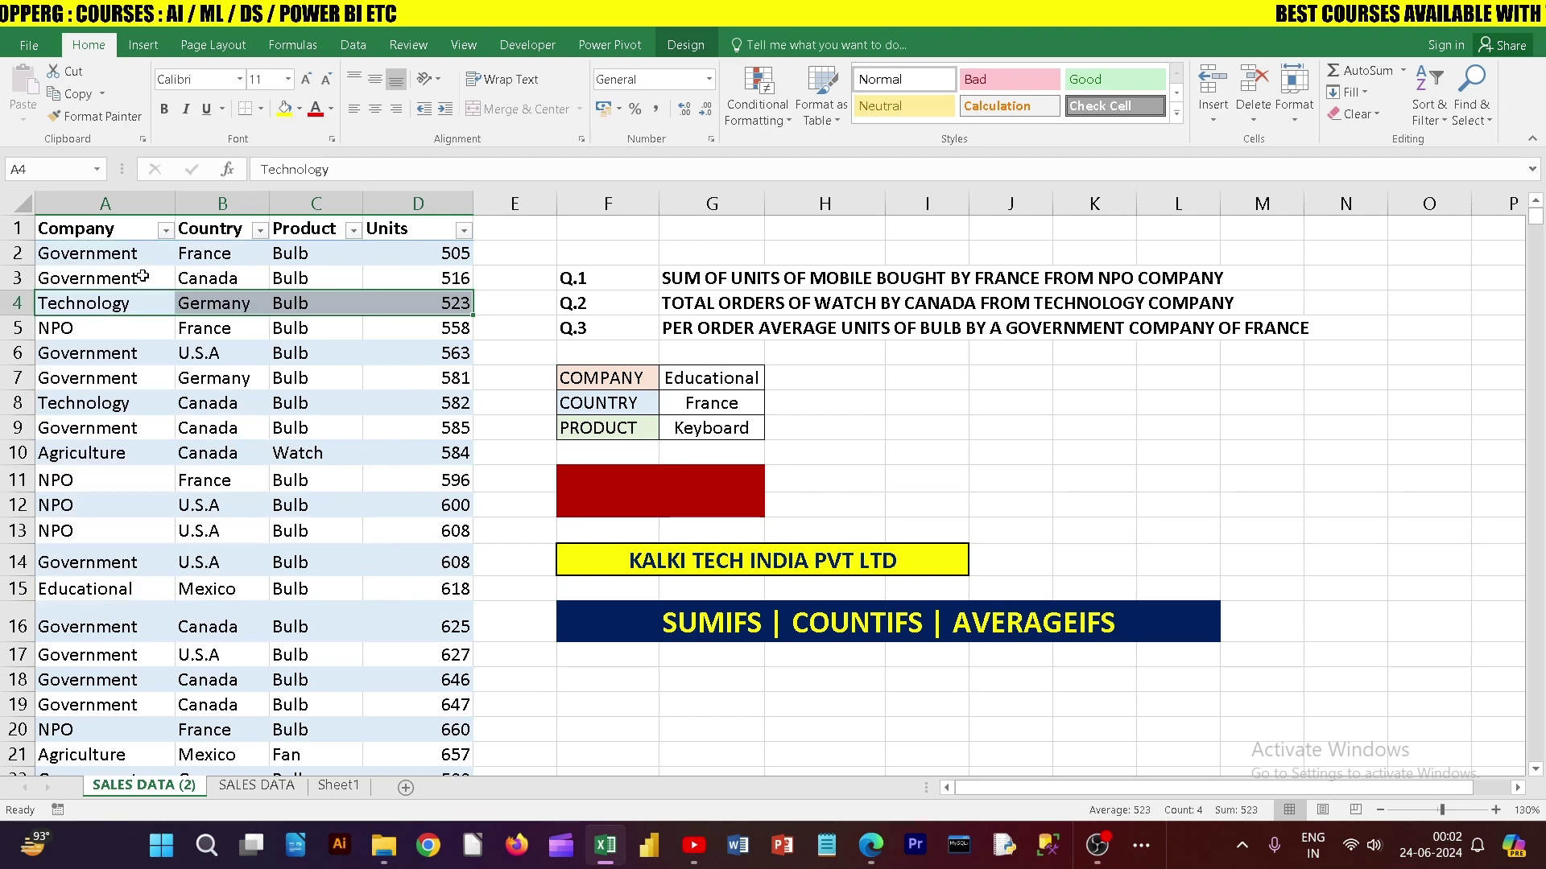
pyautogui.click(165, 230)
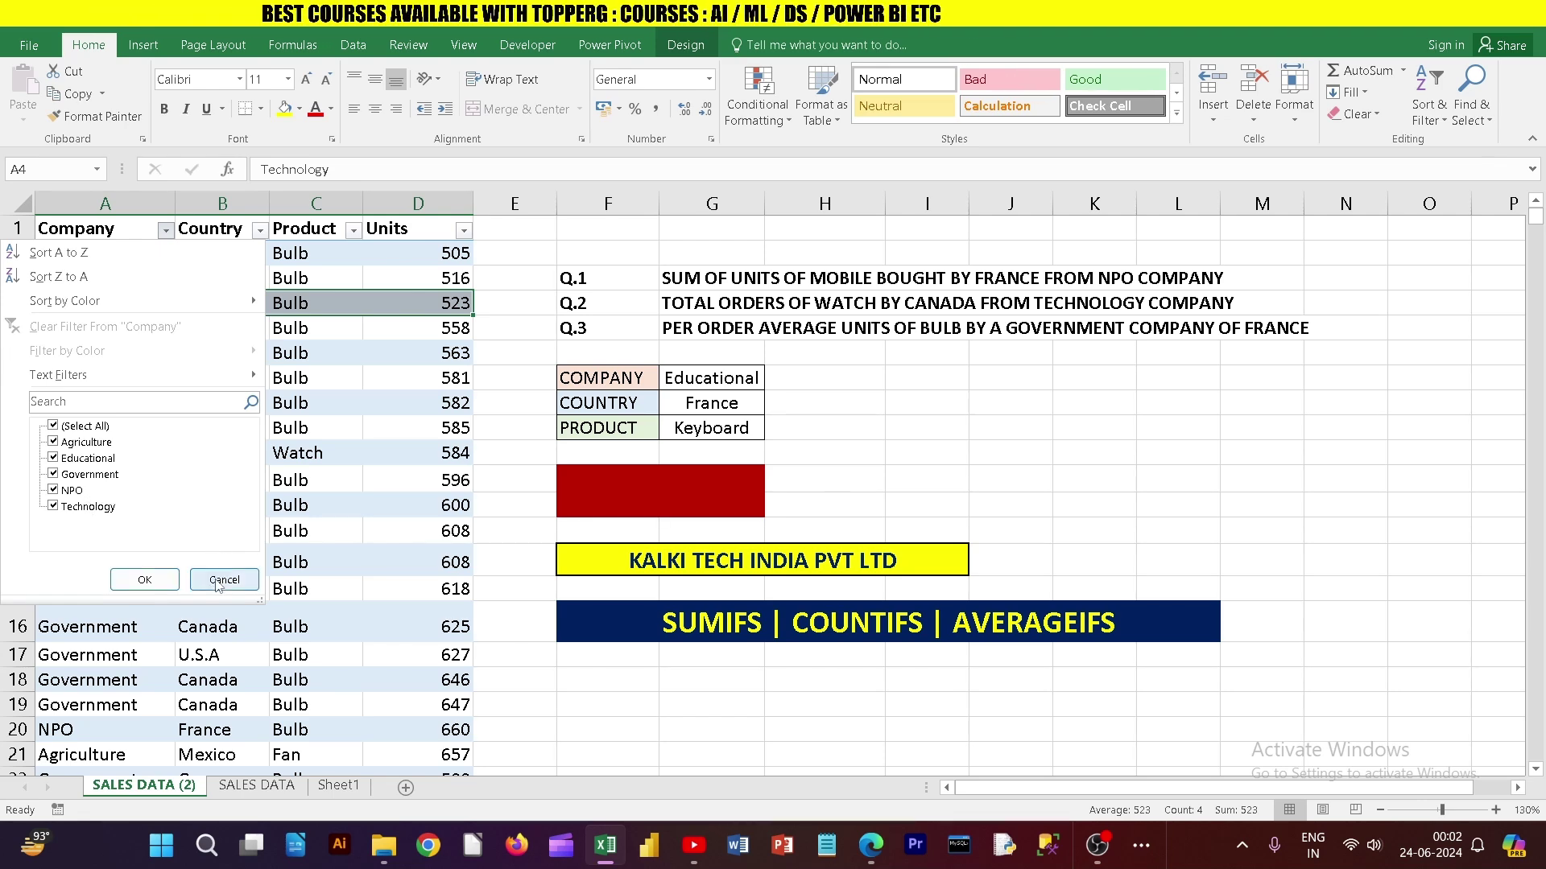
pyautogui.click(217, 580)
pyautogui.click(128, 453)
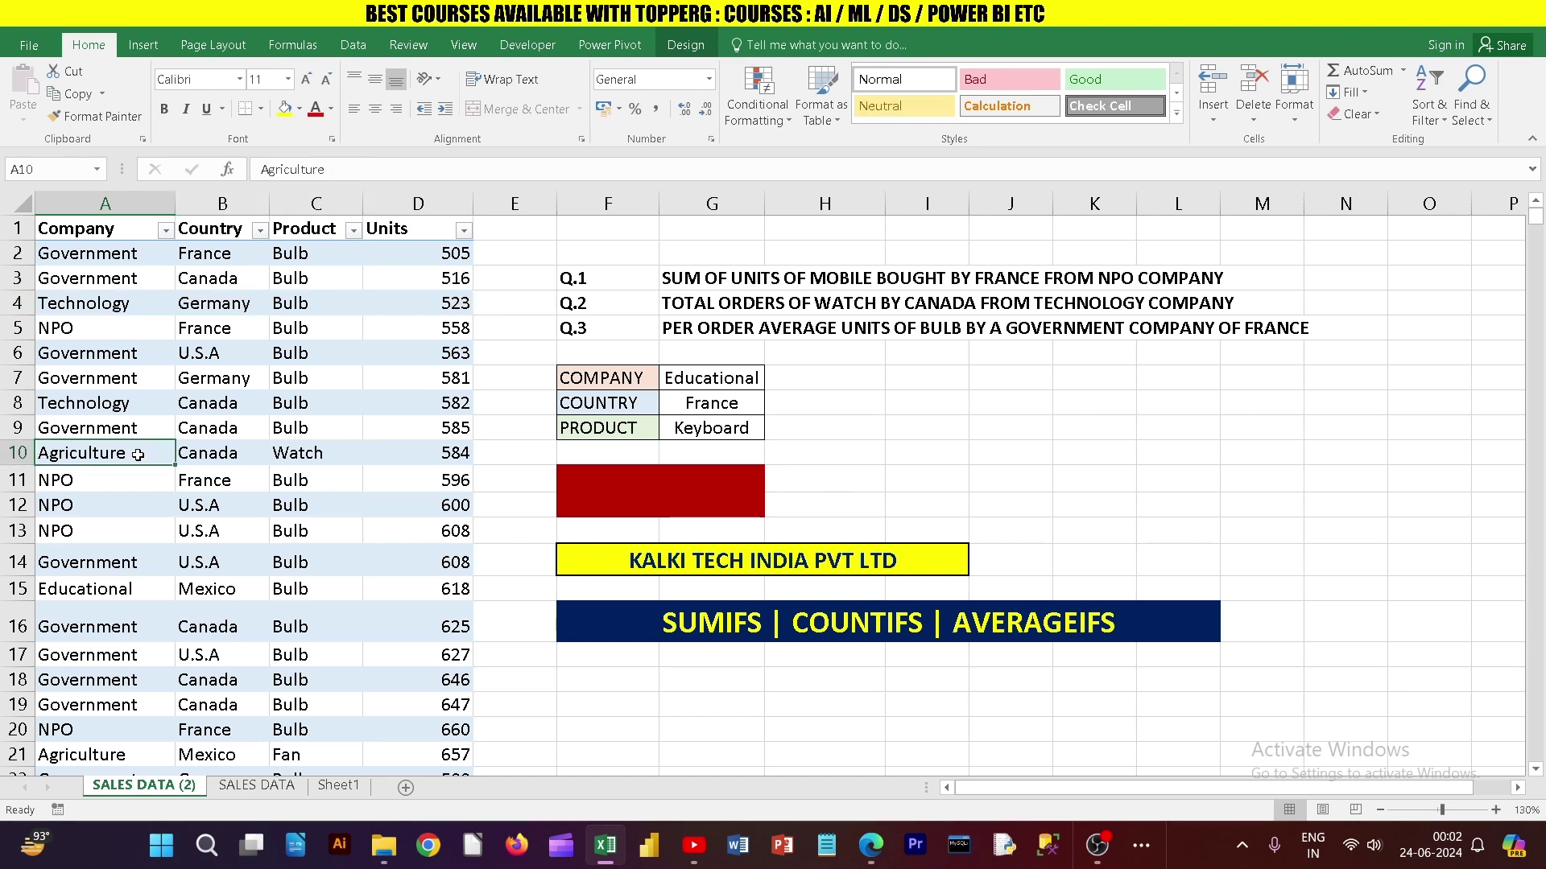
pyautogui.click(166, 231)
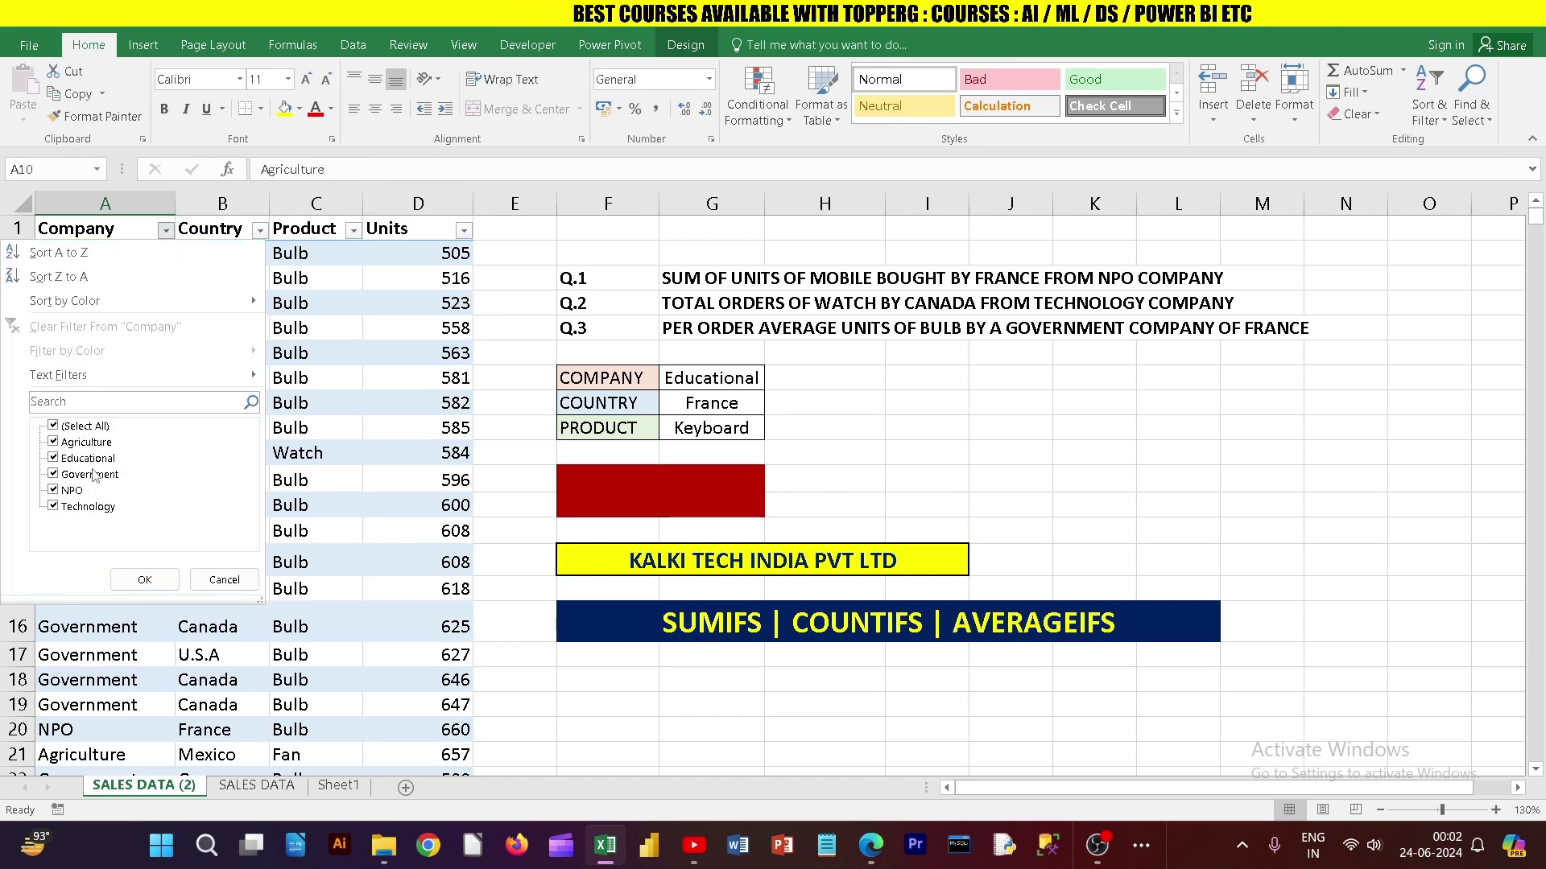
pyautogui.click(222, 580)
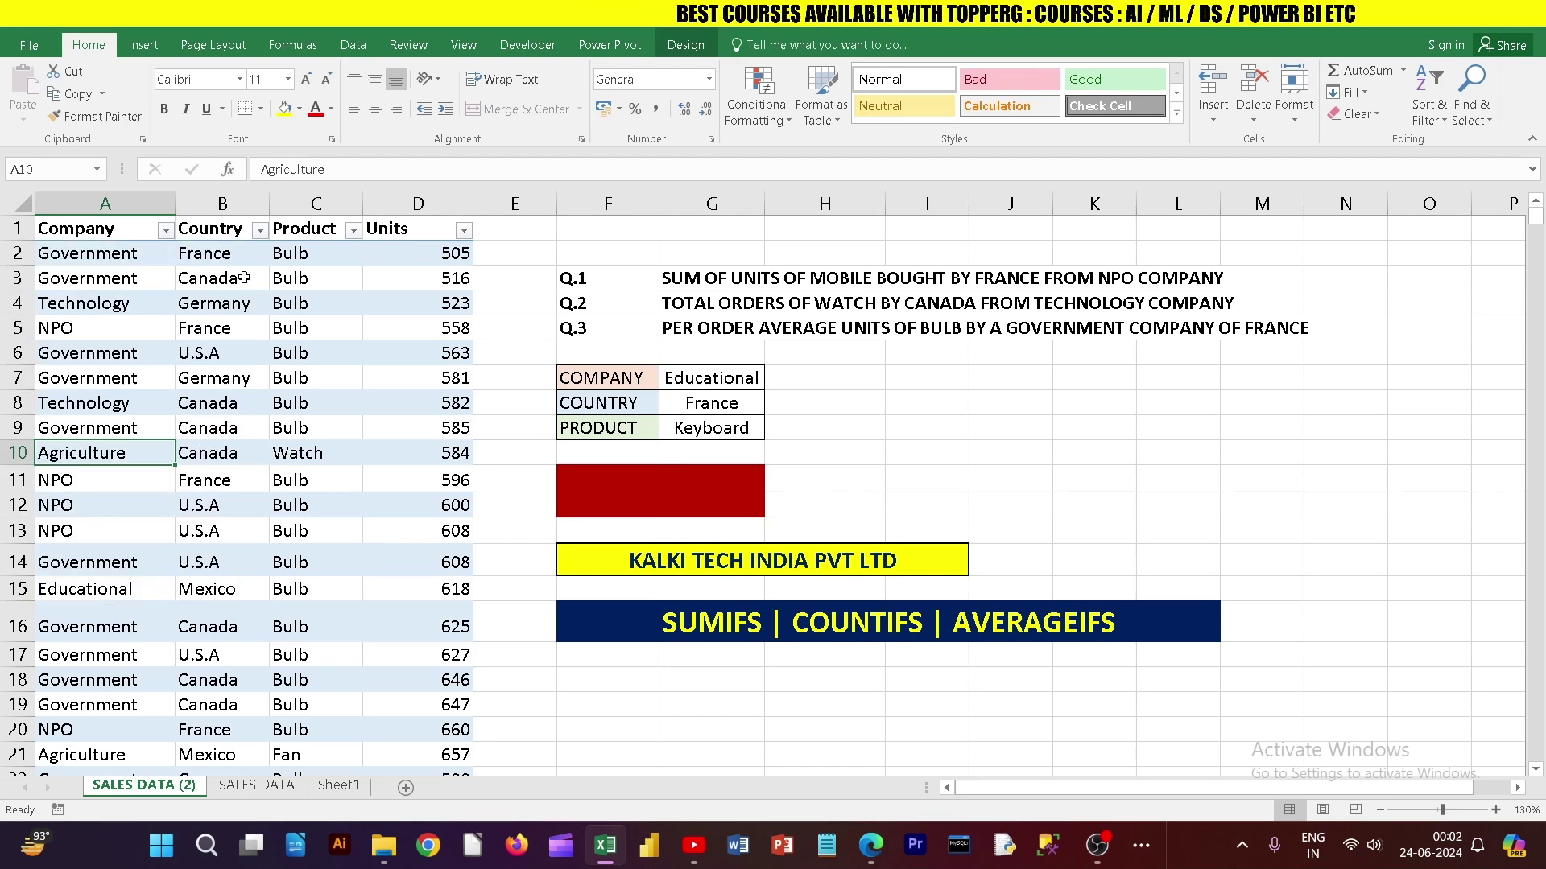
pyautogui.click(211, 256)
pyautogui.click(209, 281)
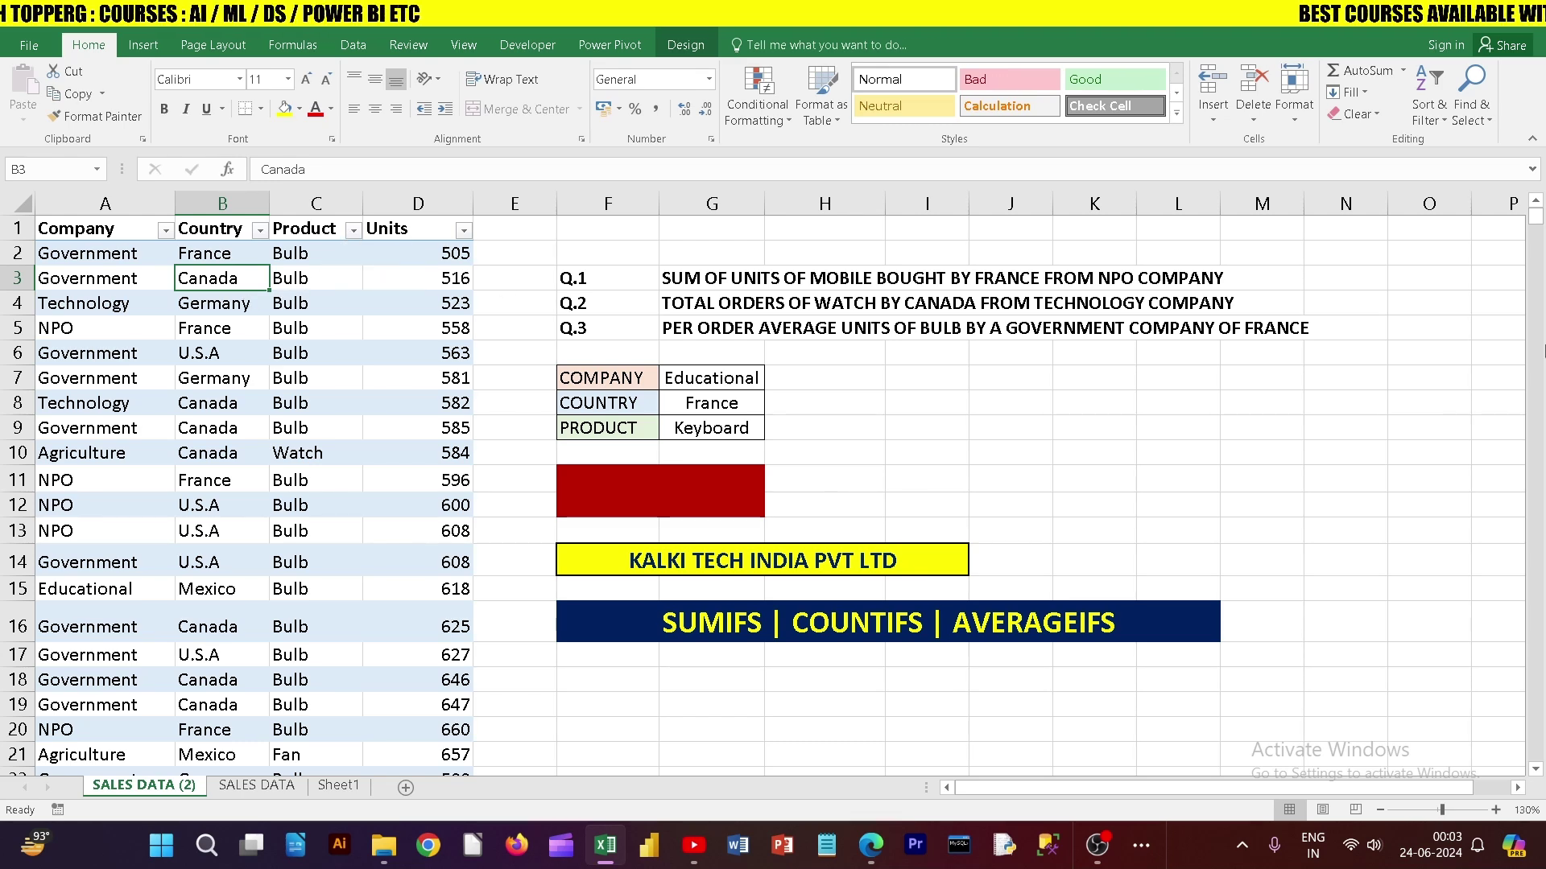
# Step: Scroll through the table, jump back to the top and reselect the red result cell
pyautogui.moveTo(1536, 218); pyautogui.dragTo(1543, 755)
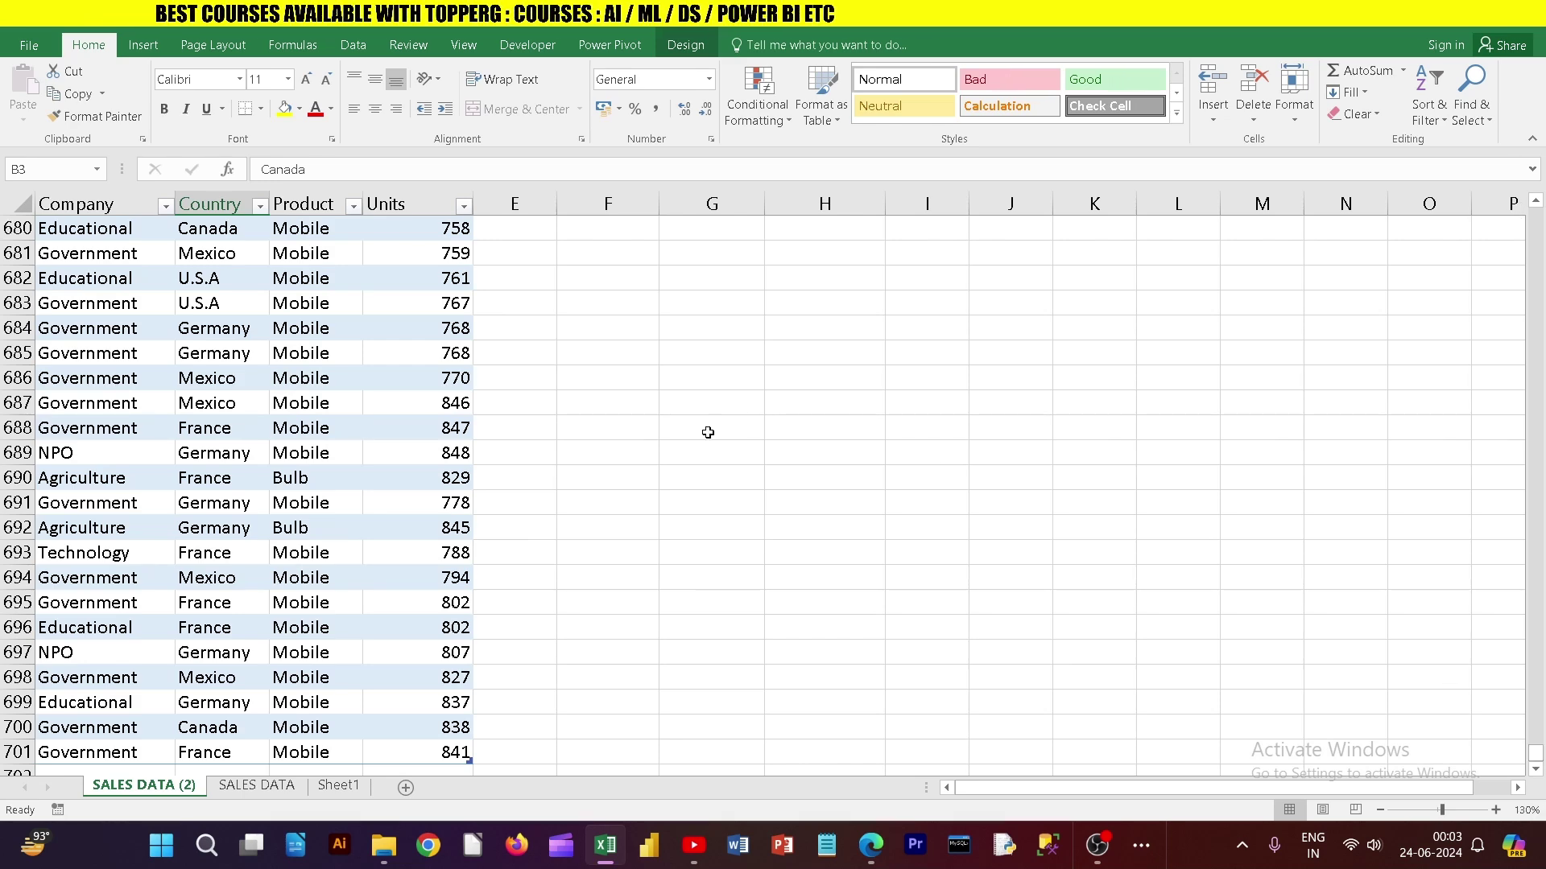
pyautogui.scroll(-7, 708, 431)
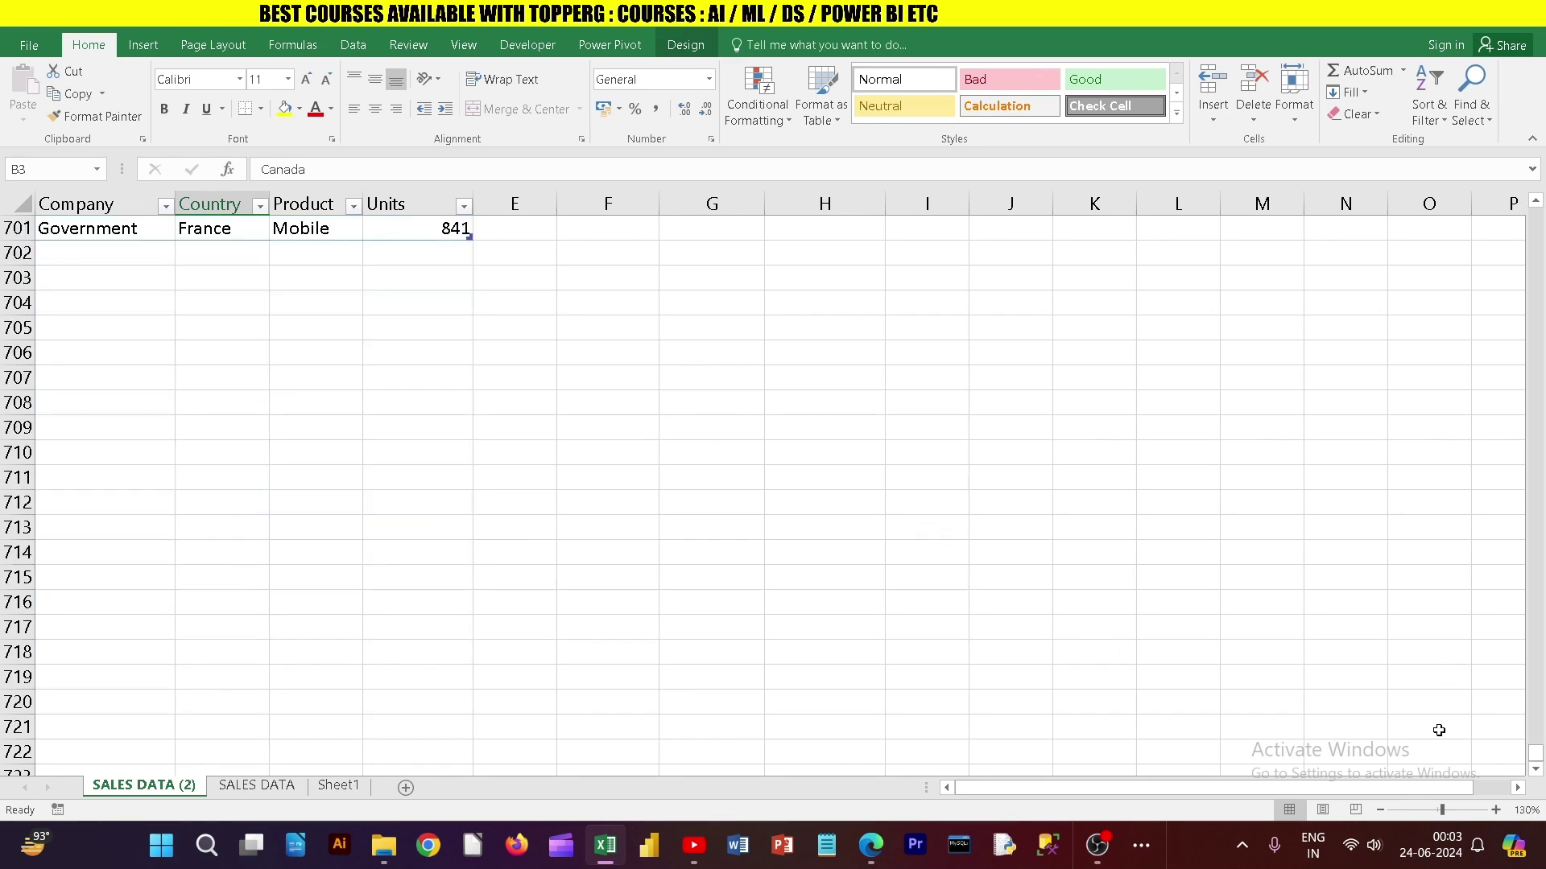
pyautogui.hotkey('ctrl', 'Home')
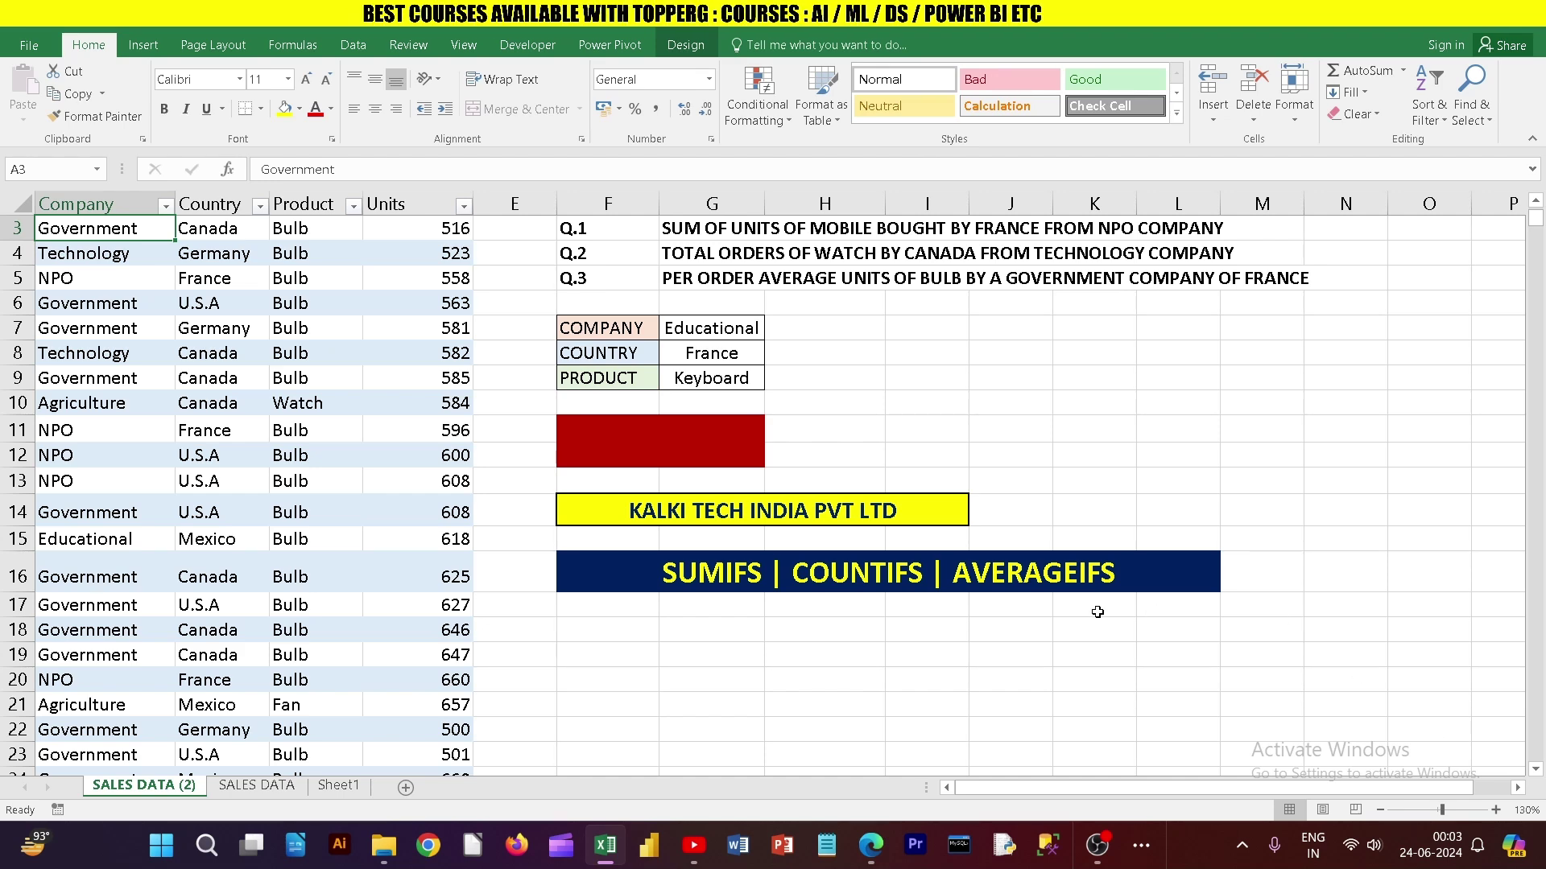
pyautogui.scroll(1, 1098, 611)
pyautogui.click(440, 318)
pyautogui.click(600, 487)
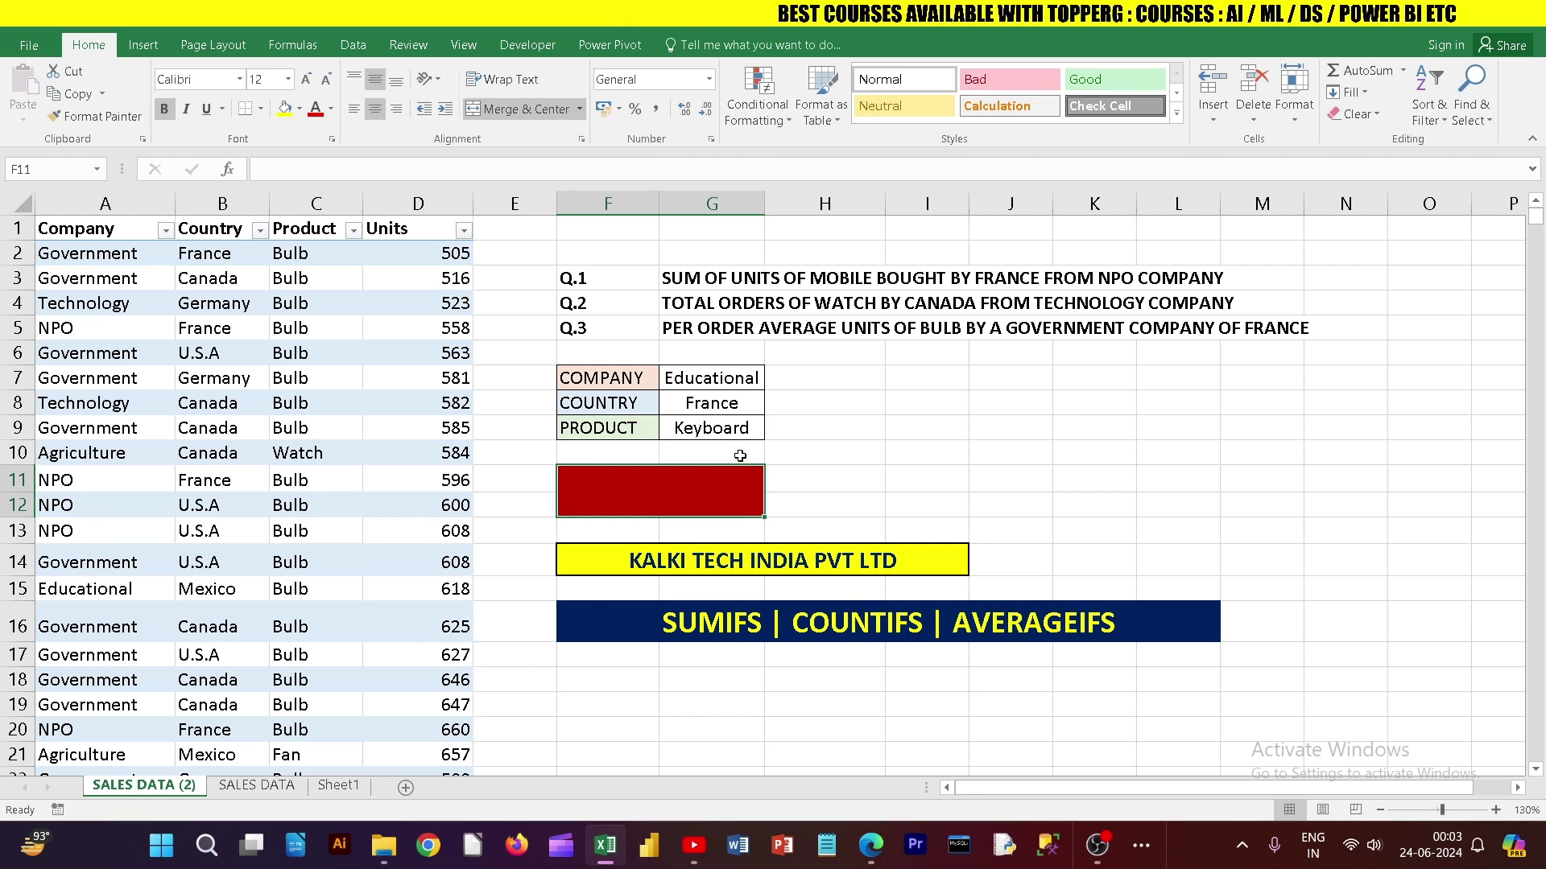
# Step: Review the dropdown choices for the COMPANY, COUNTRY and PRODUCT criteria cells G7–G9
pyautogui.click(729, 380)
pyautogui.click(772, 380)
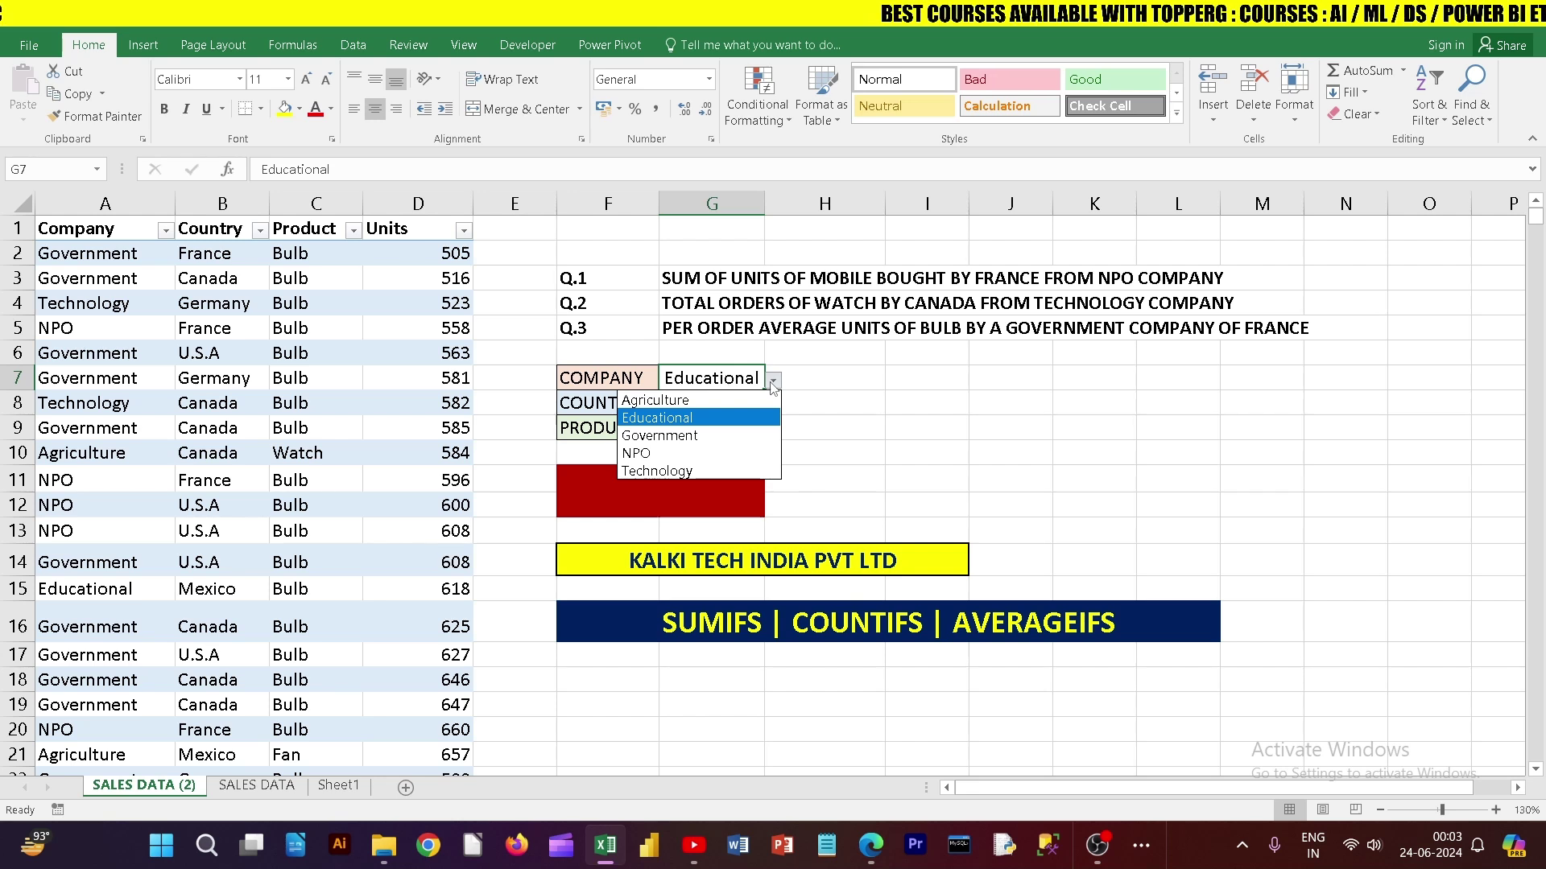
pyautogui.click(773, 380)
pyautogui.click(737, 400)
pyautogui.click(773, 405)
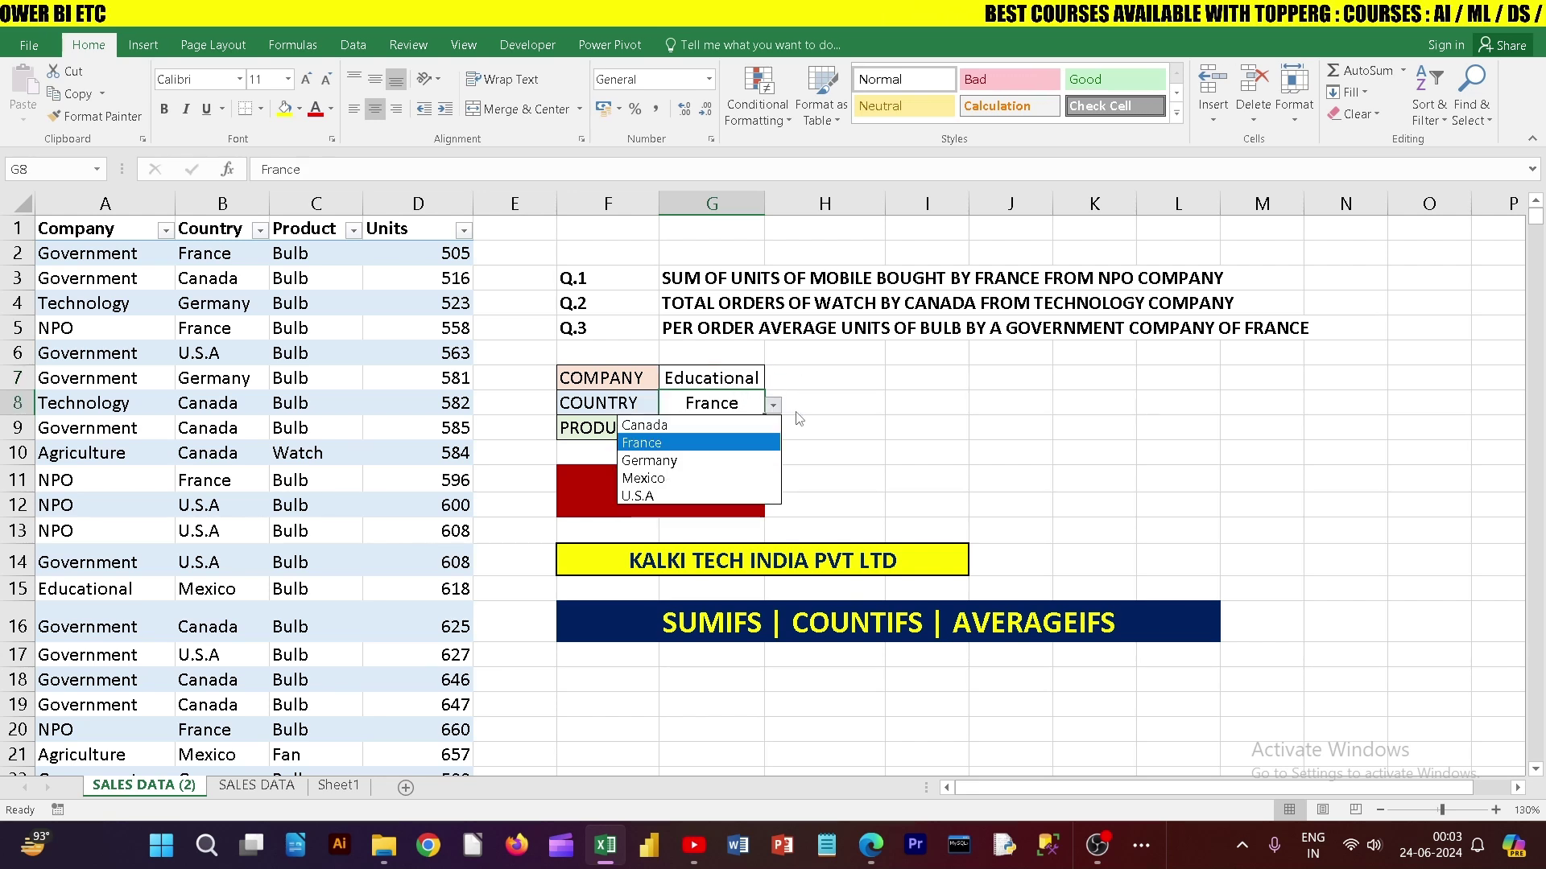
pyautogui.click(784, 429)
pyautogui.press('Down')
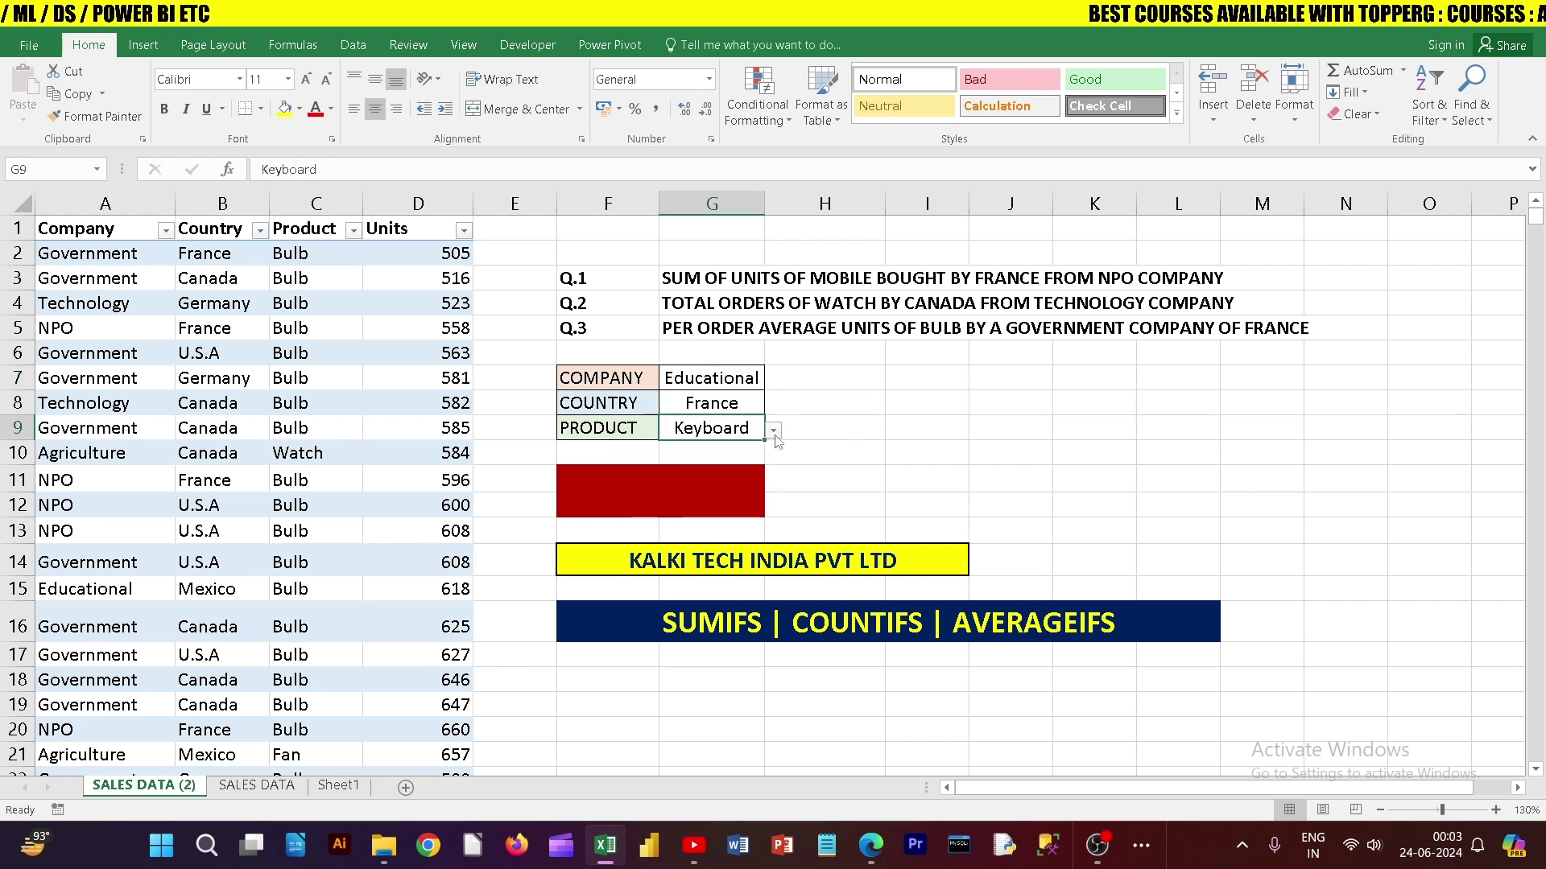
pyautogui.click(773, 431)
pyautogui.click(773, 431)
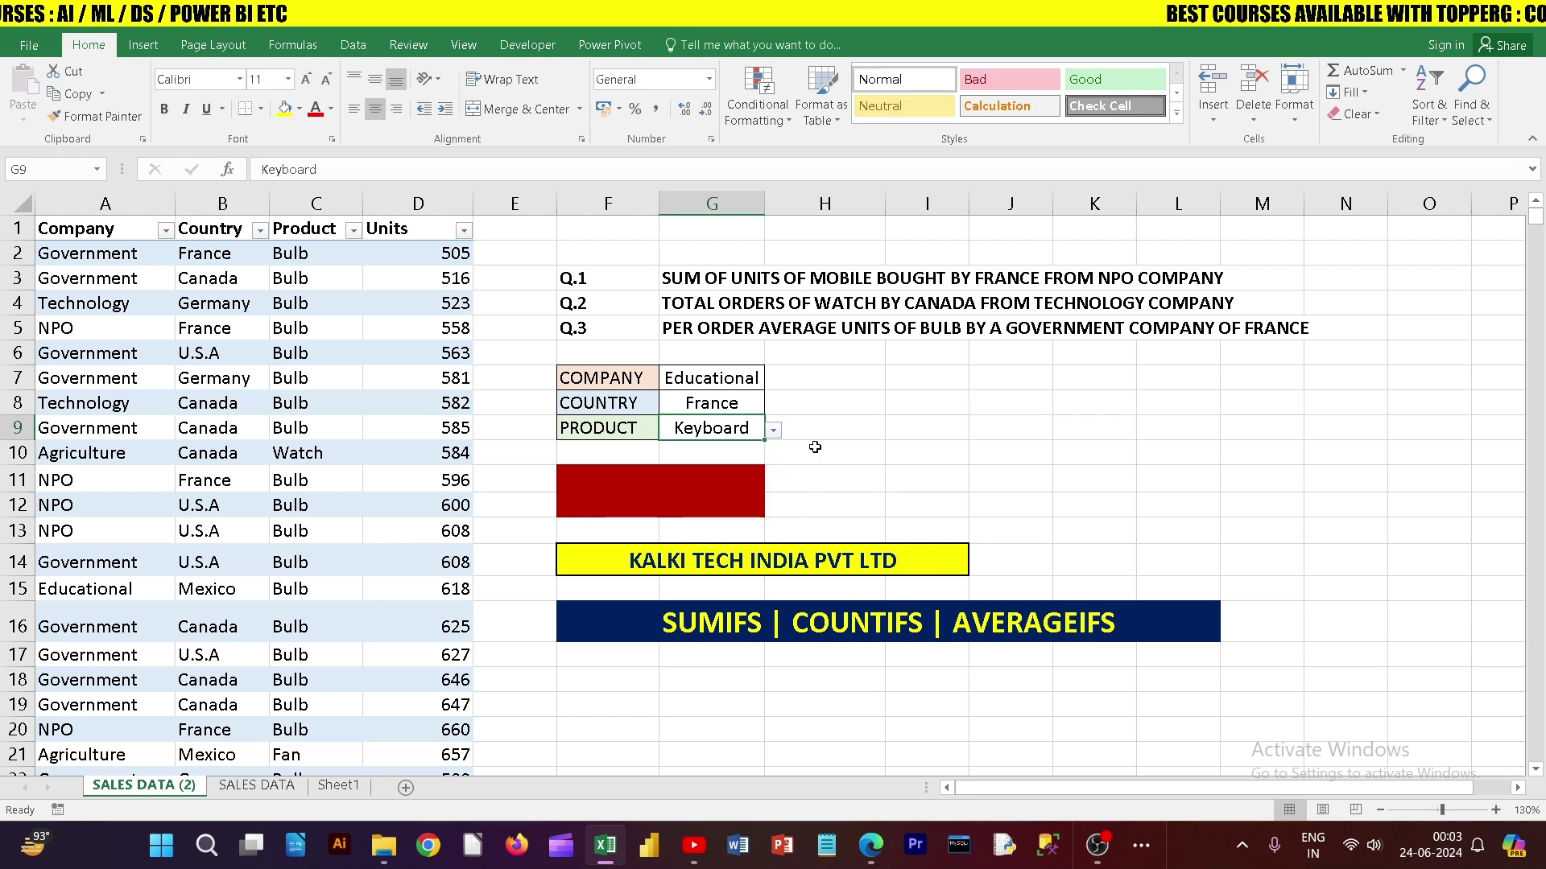
# Step: Recheck the criteria dropdowns, keeping Educational, France and Keyboard unchanged
pyautogui.click(752, 380)
pyautogui.click(785, 387)
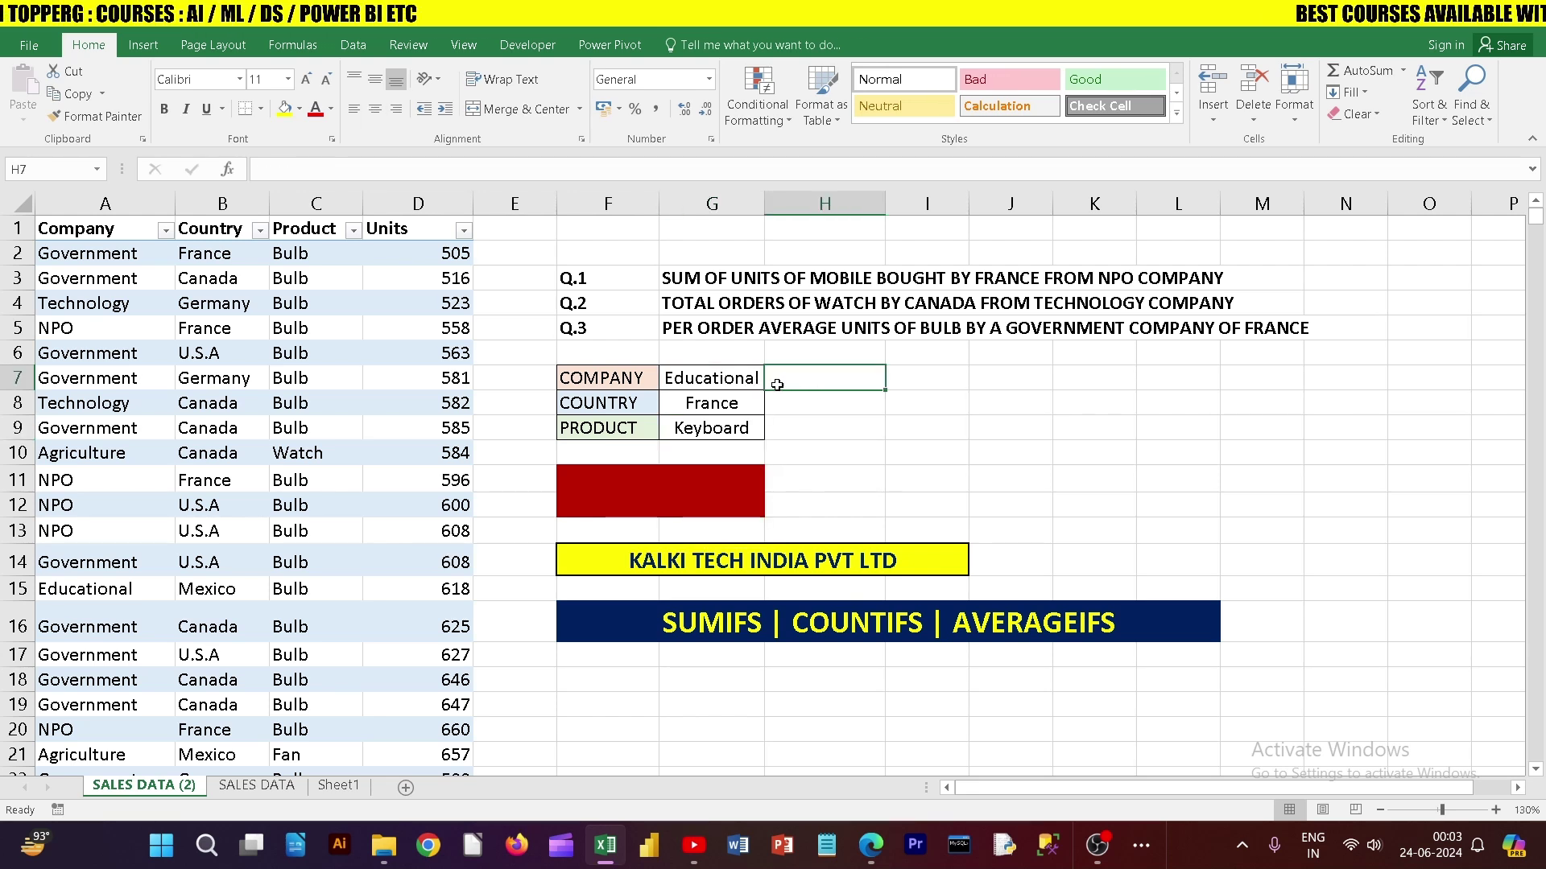
pyautogui.press('Left')
pyautogui.click(776, 388)
pyautogui.click(725, 419)
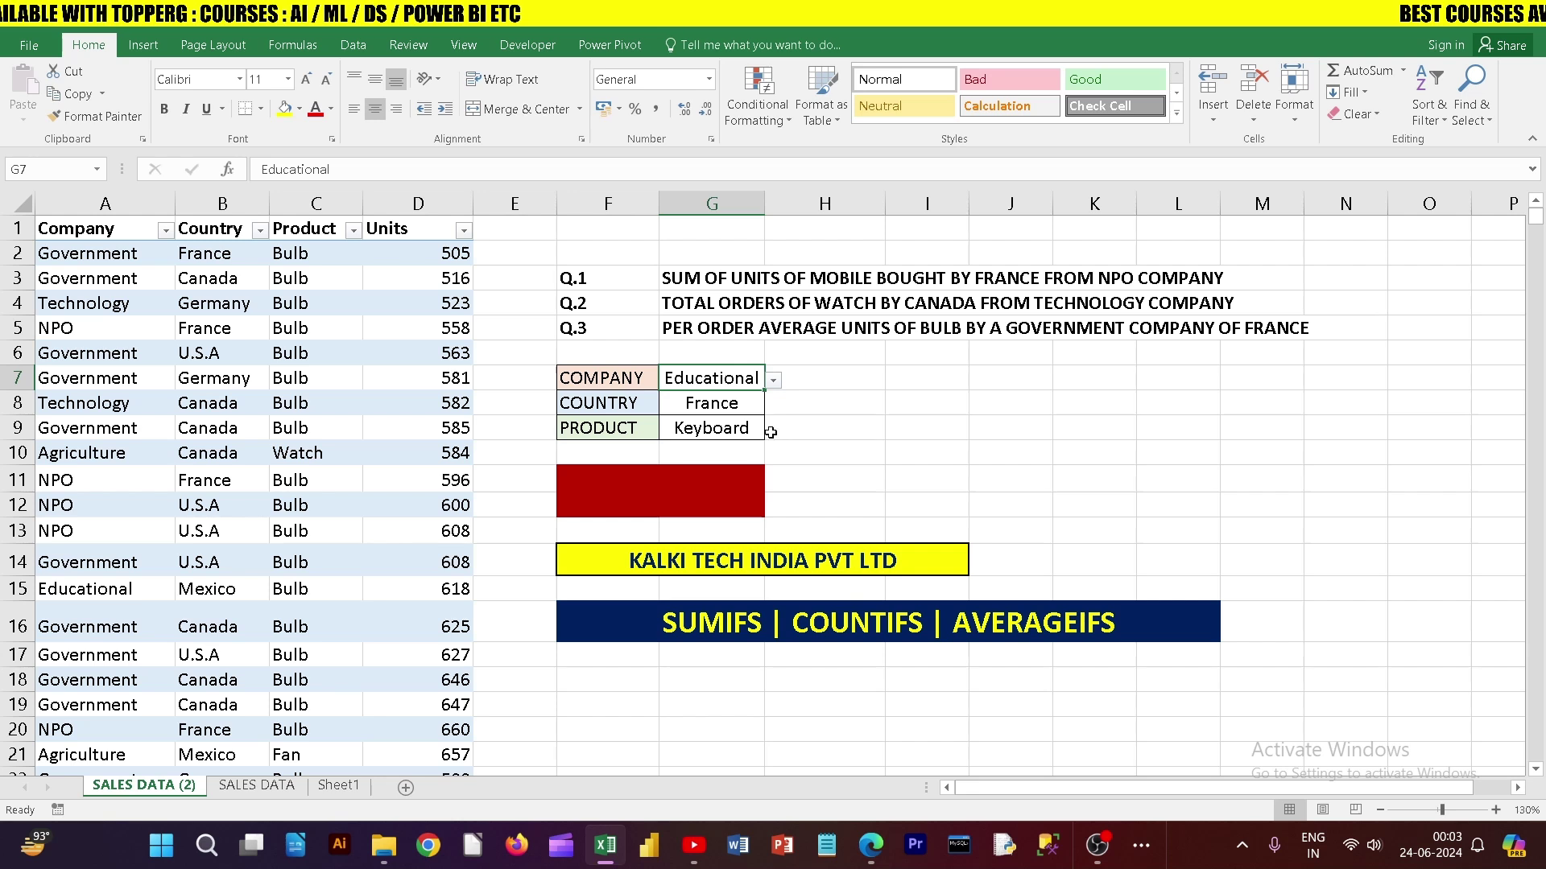
pyautogui.click(724, 406)
pyautogui.click(717, 428)
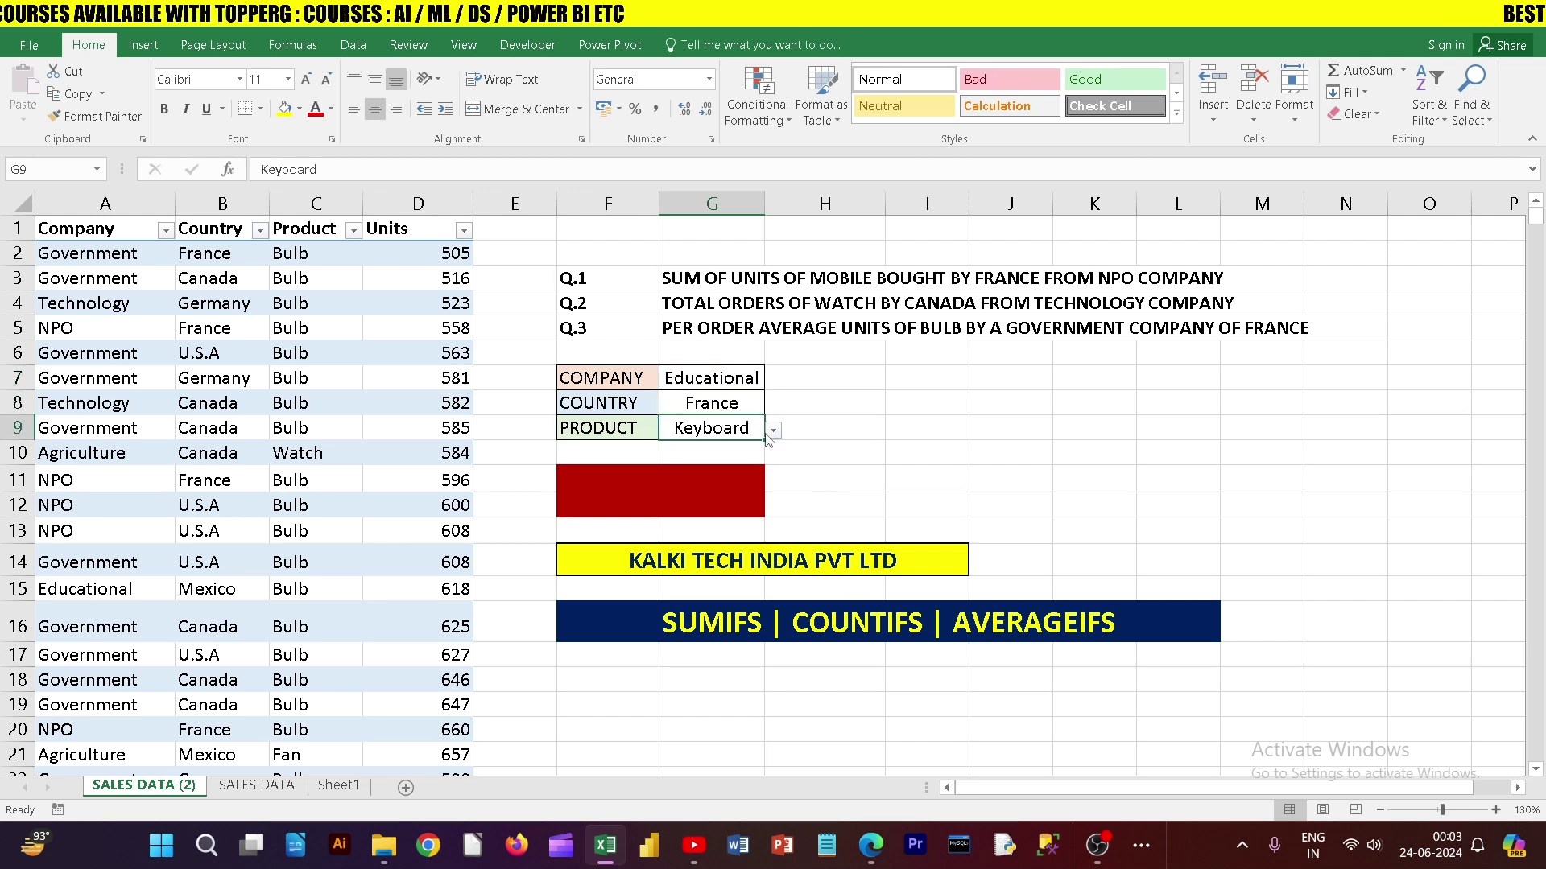
pyautogui.click(773, 431)
pyautogui.click(868, 456)
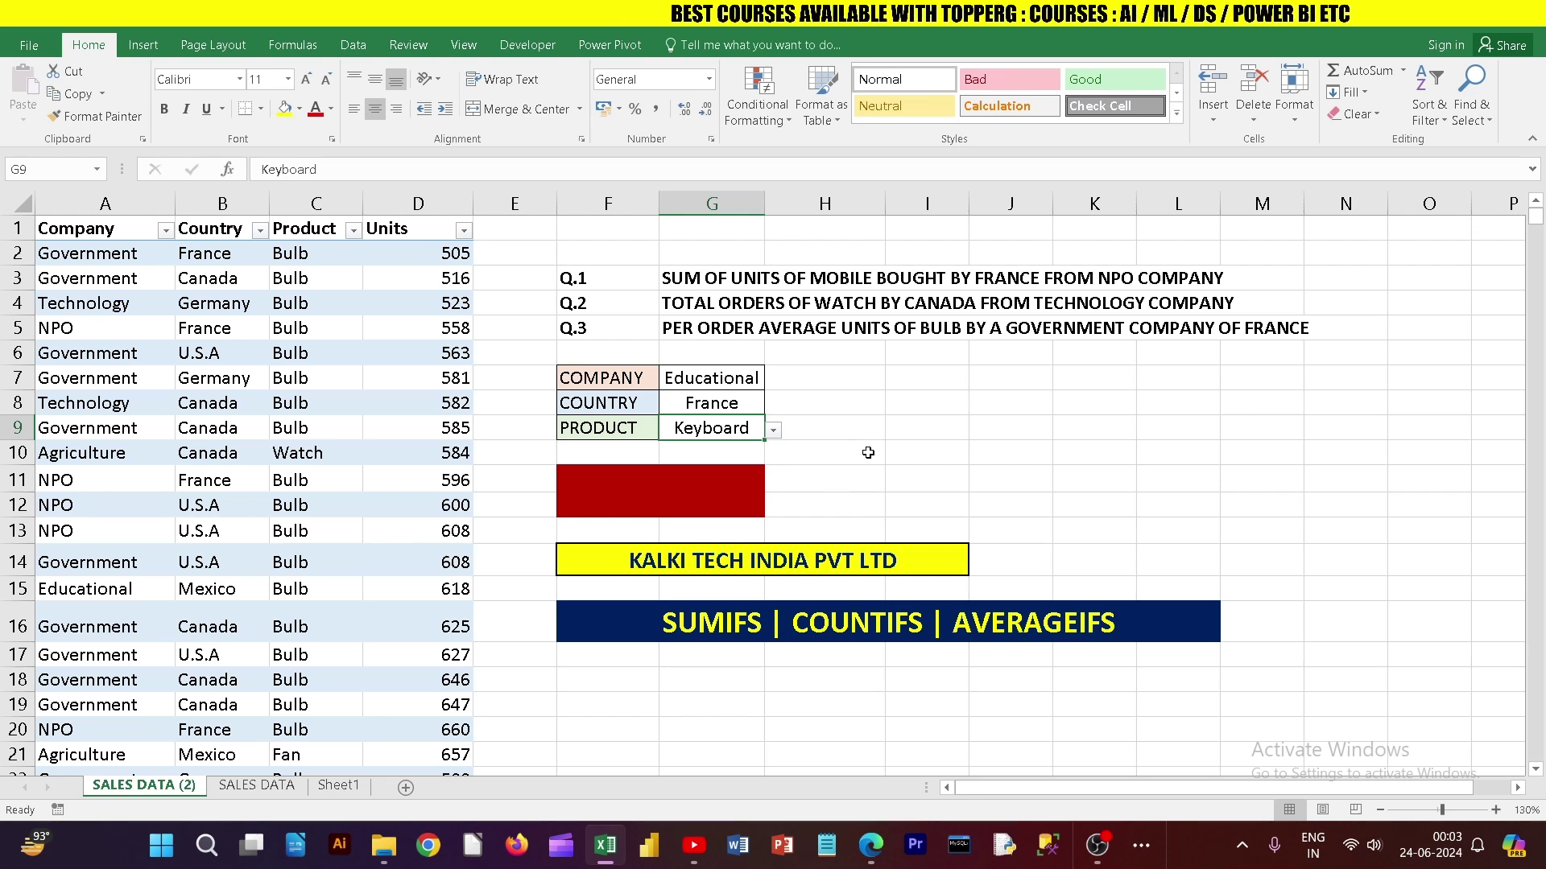
# Step: Select the SUMIFS | COUNTIFS | AVERAGEIFS title banner, then the criteria value cells
pyautogui.click(716, 626)
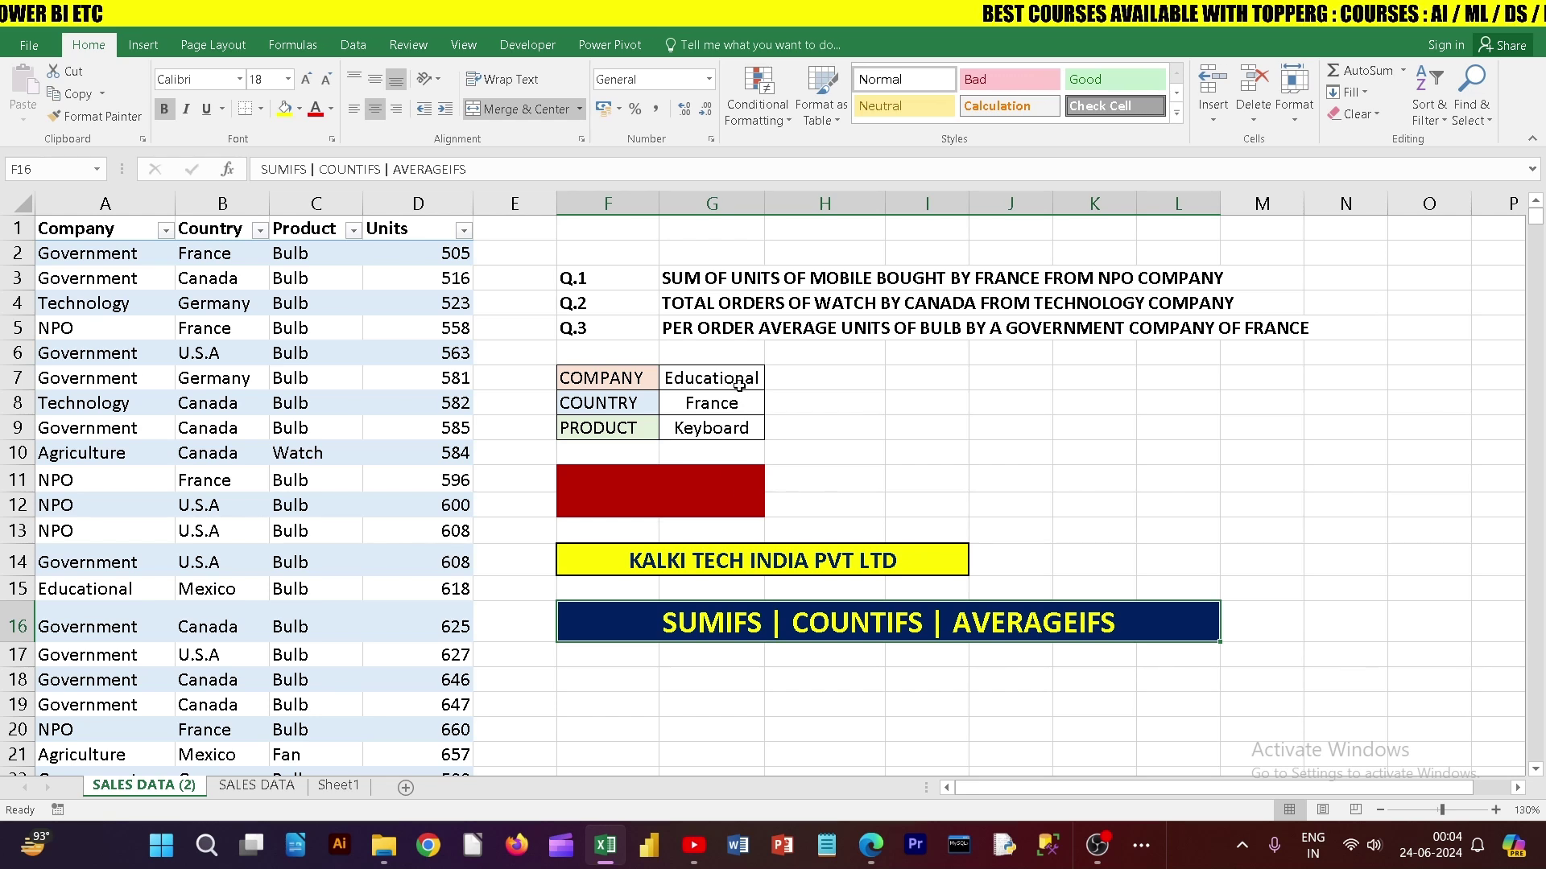
pyautogui.click(627, 686)
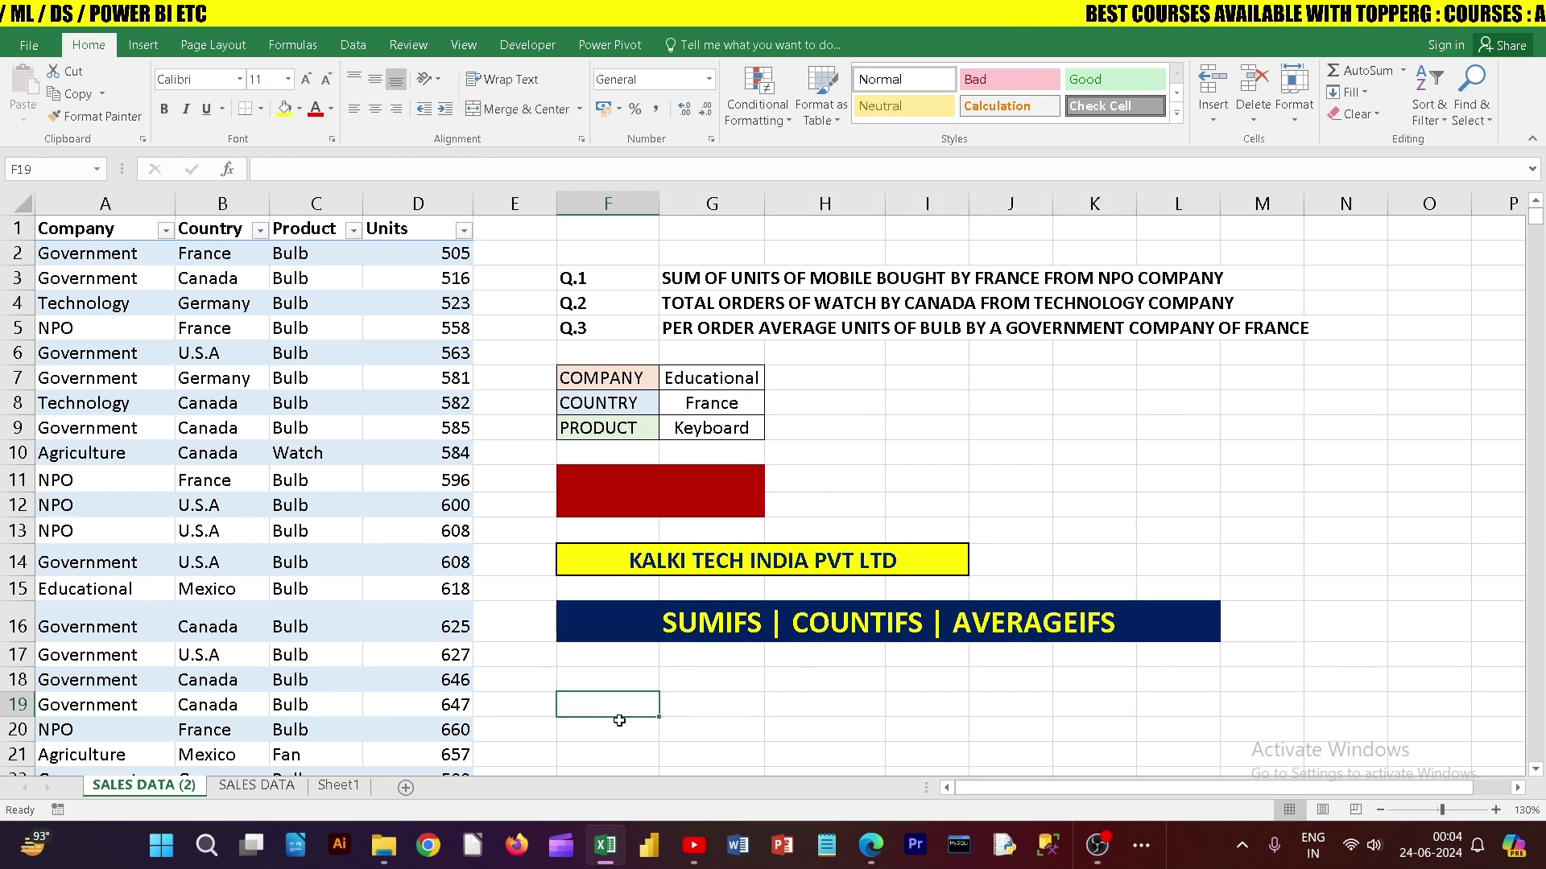
pyautogui.moveTo(743, 386); pyautogui.dragTo(741, 408)
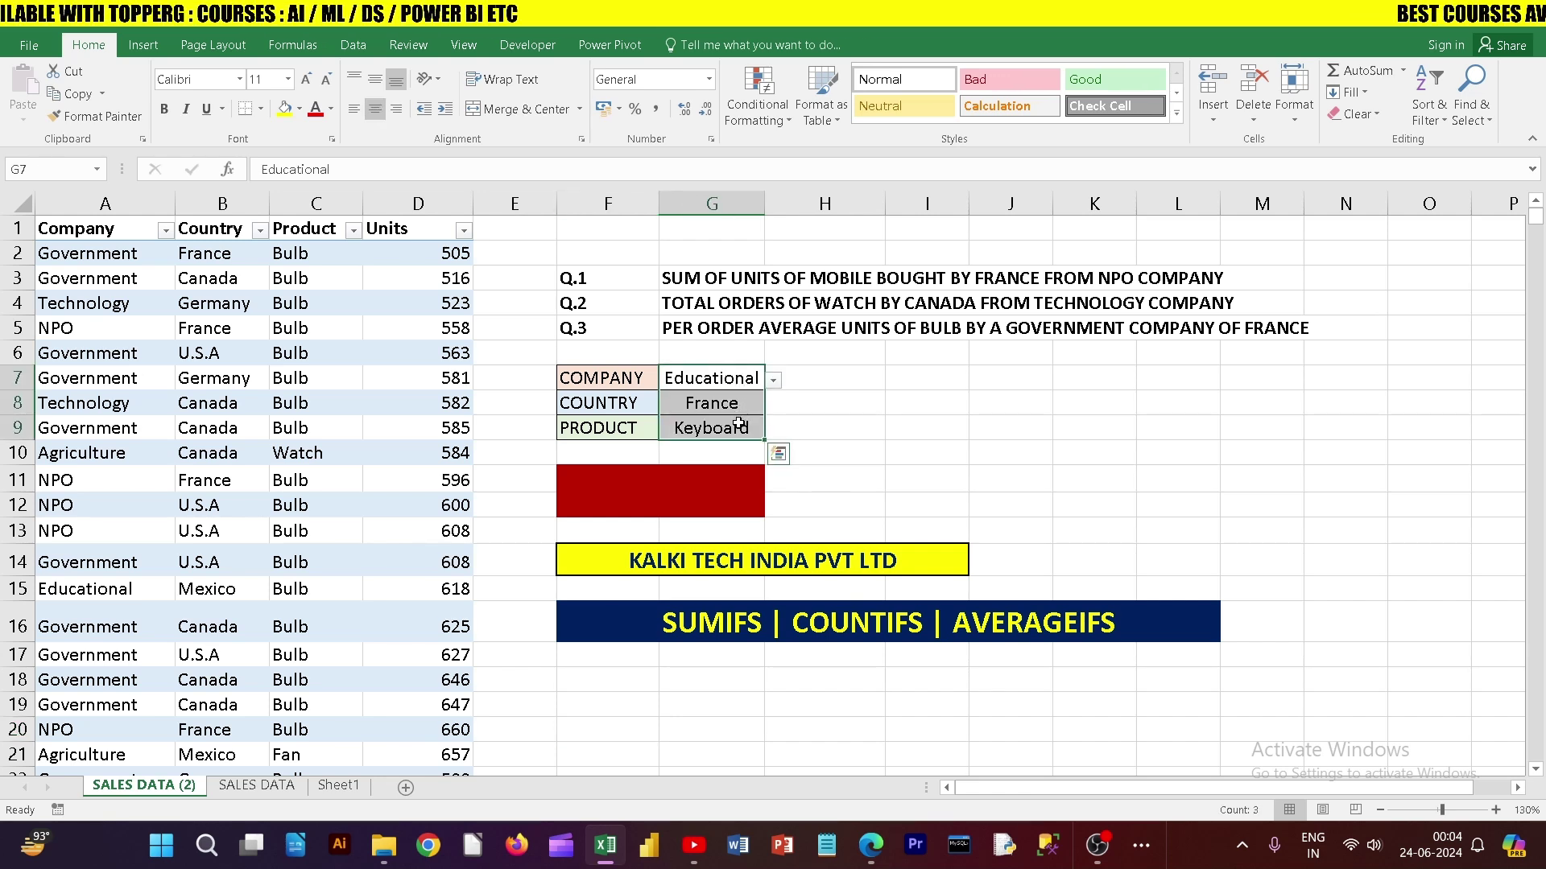
pyautogui.click(785, 403)
# Step: Pick Government from the COMPANY dropdown in G7, then select the red result cell
pyautogui.click(759, 382)
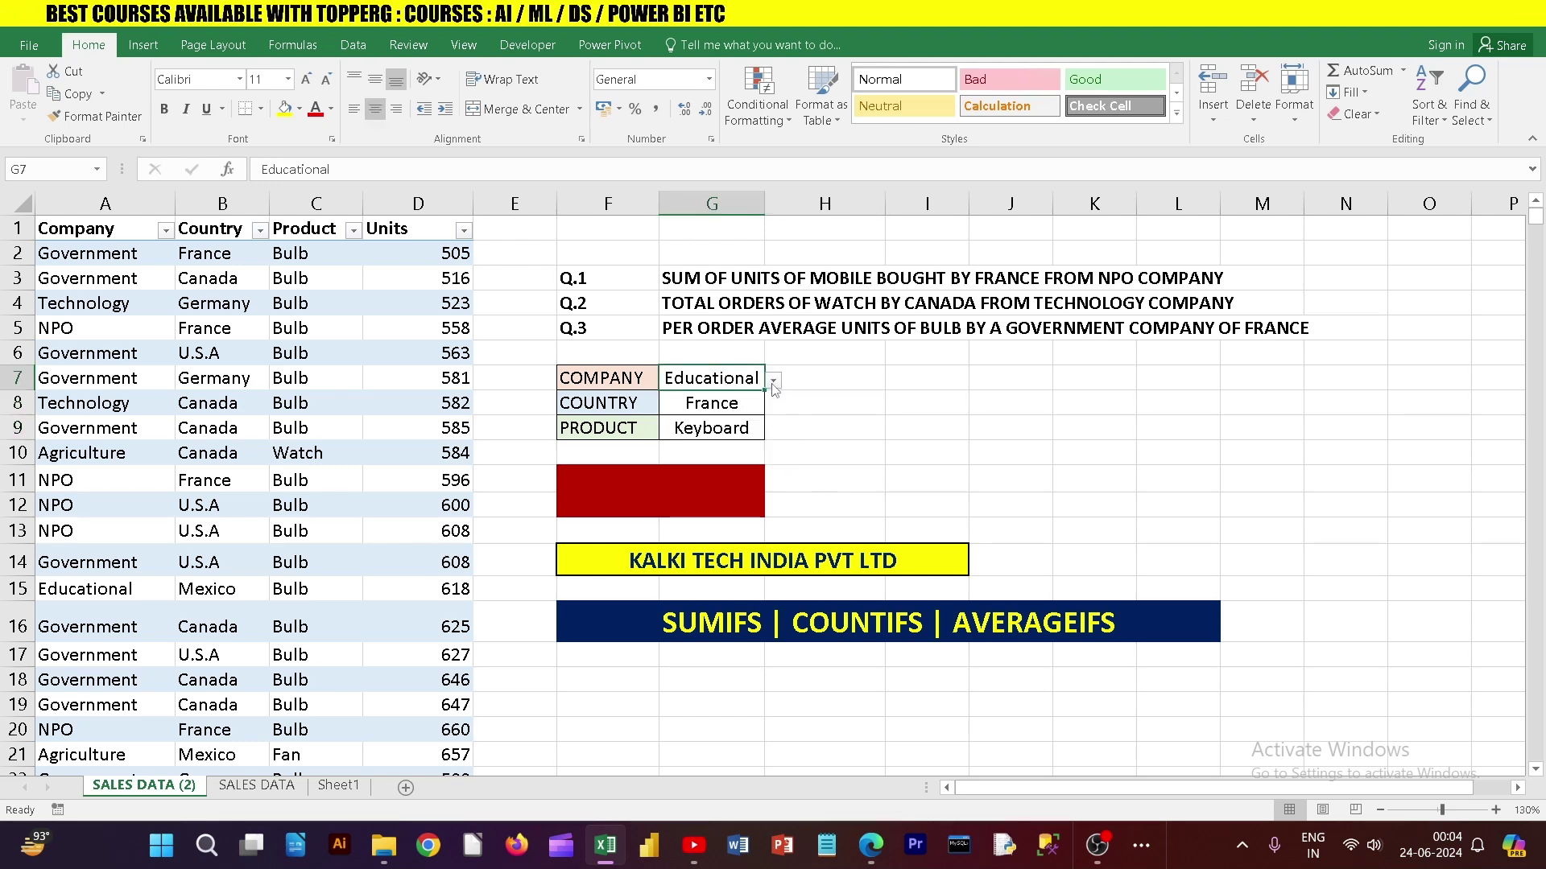
pyautogui.click(773, 381)
pyautogui.click(750, 417)
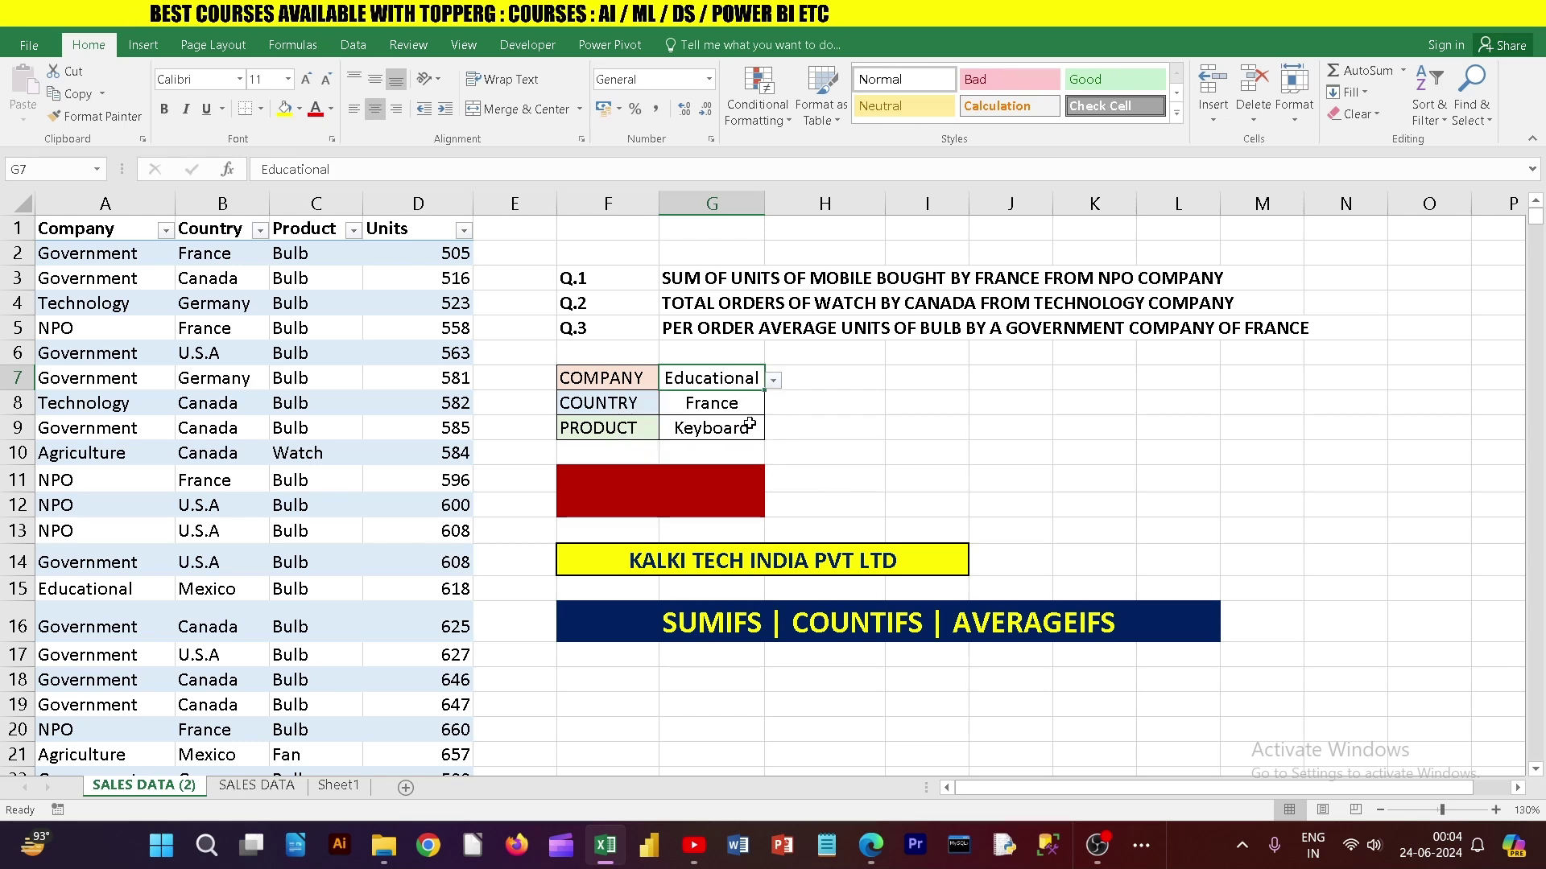
pyautogui.click(776, 383)
pyautogui.click(750, 384)
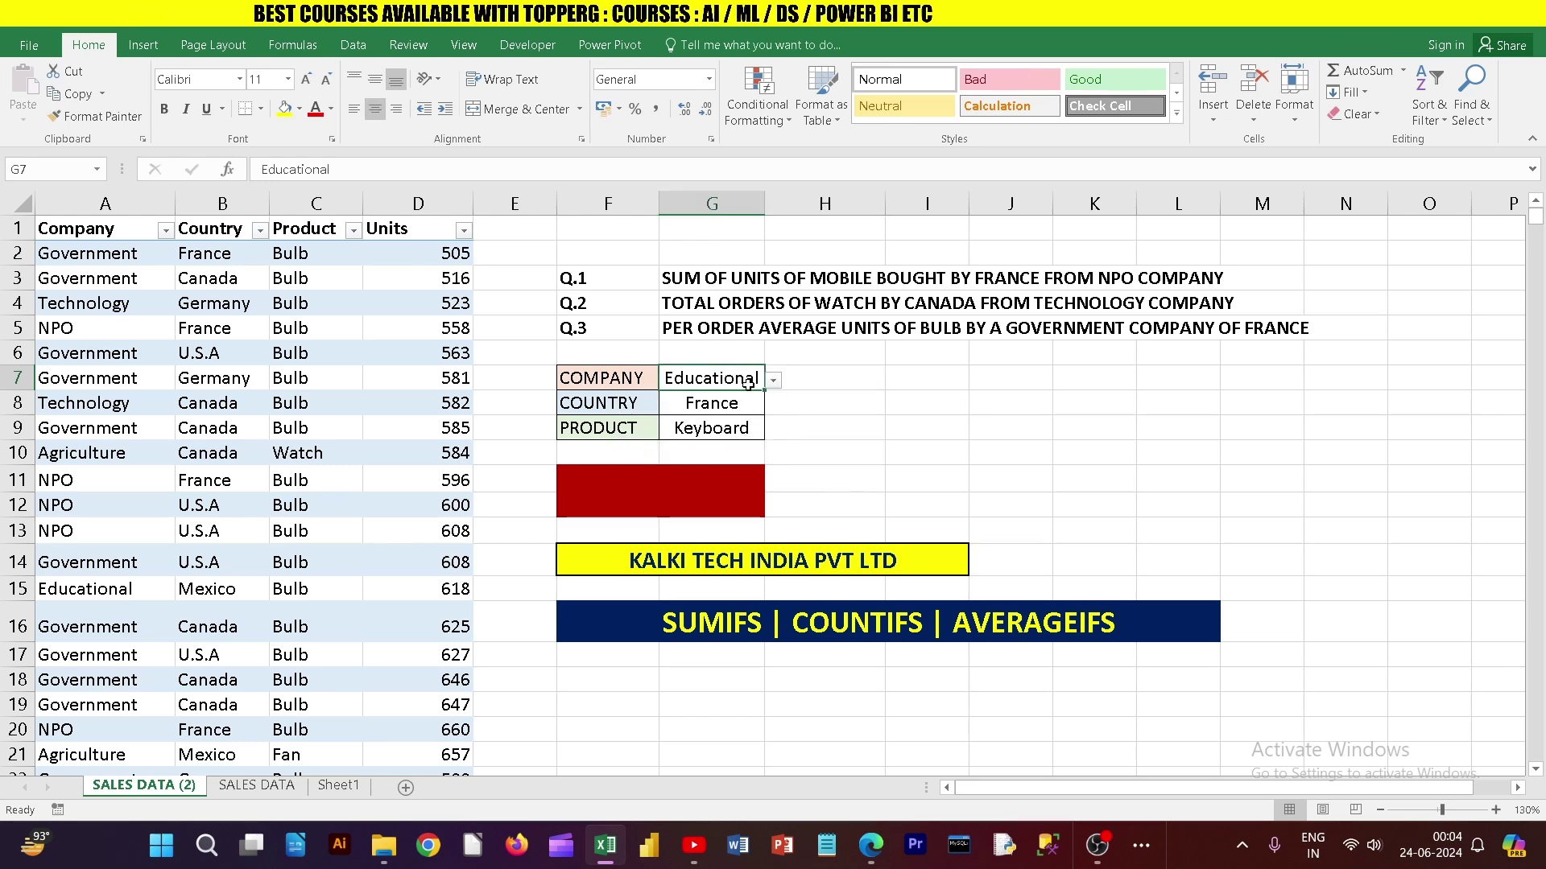
pyautogui.click(773, 381)
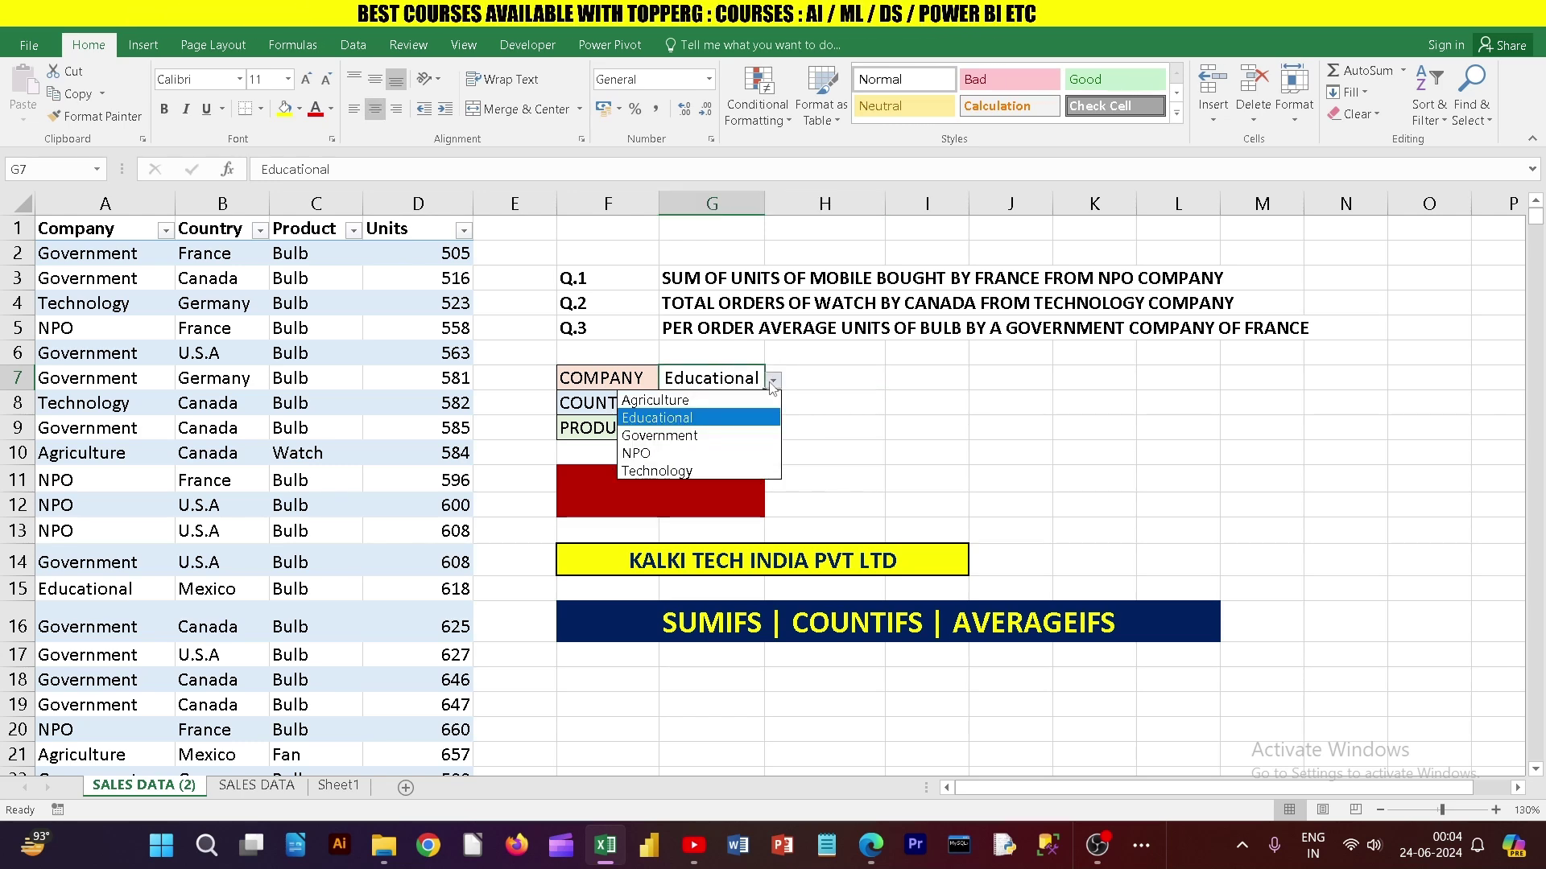
pyautogui.click(733, 431)
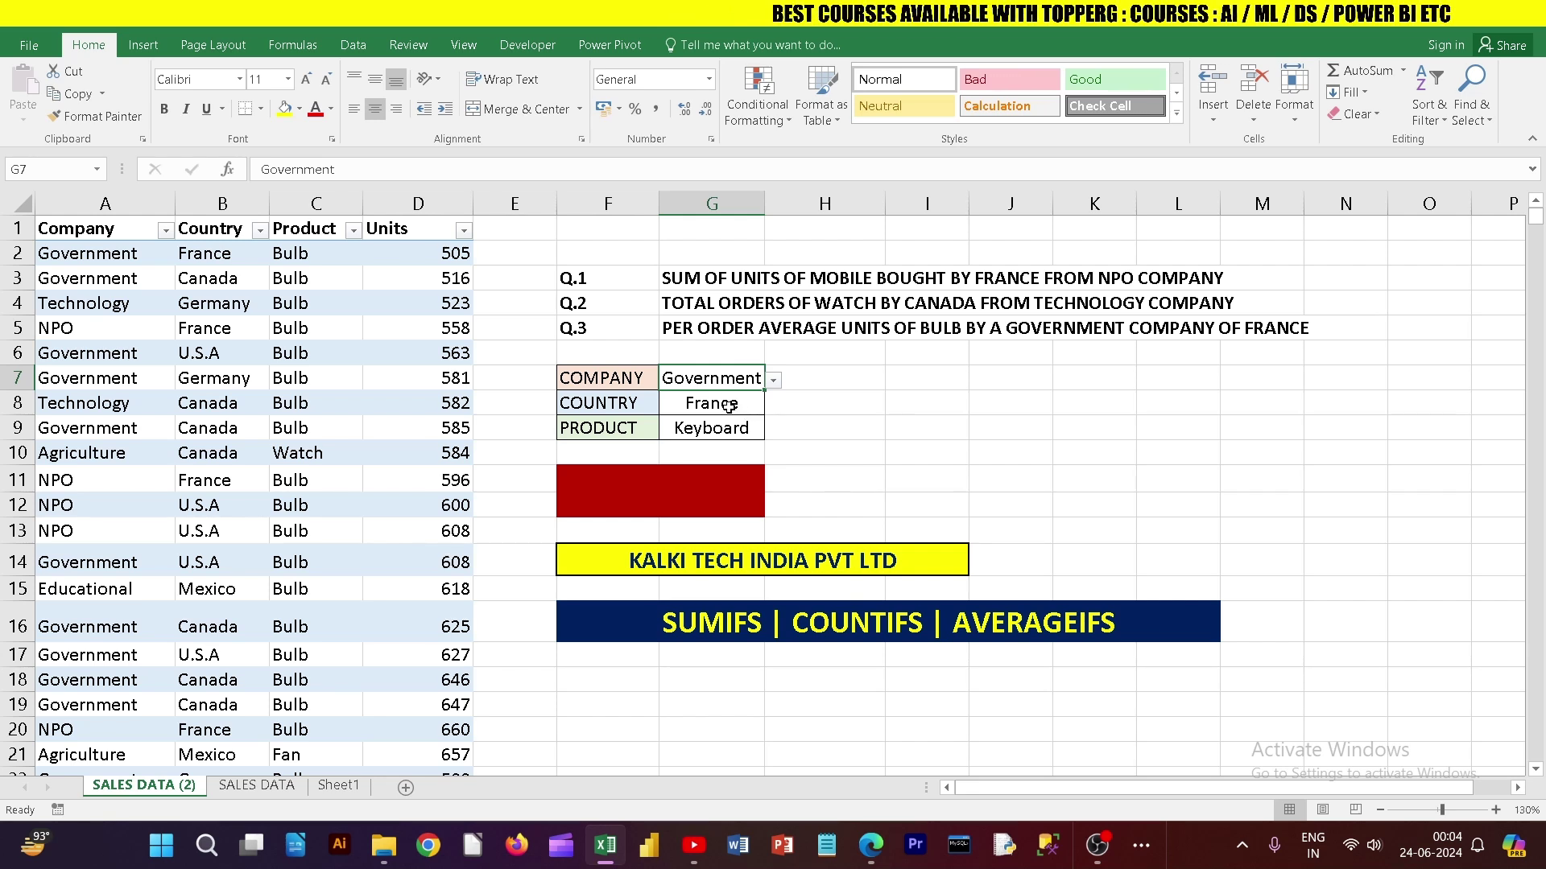
pyautogui.click(730, 403)
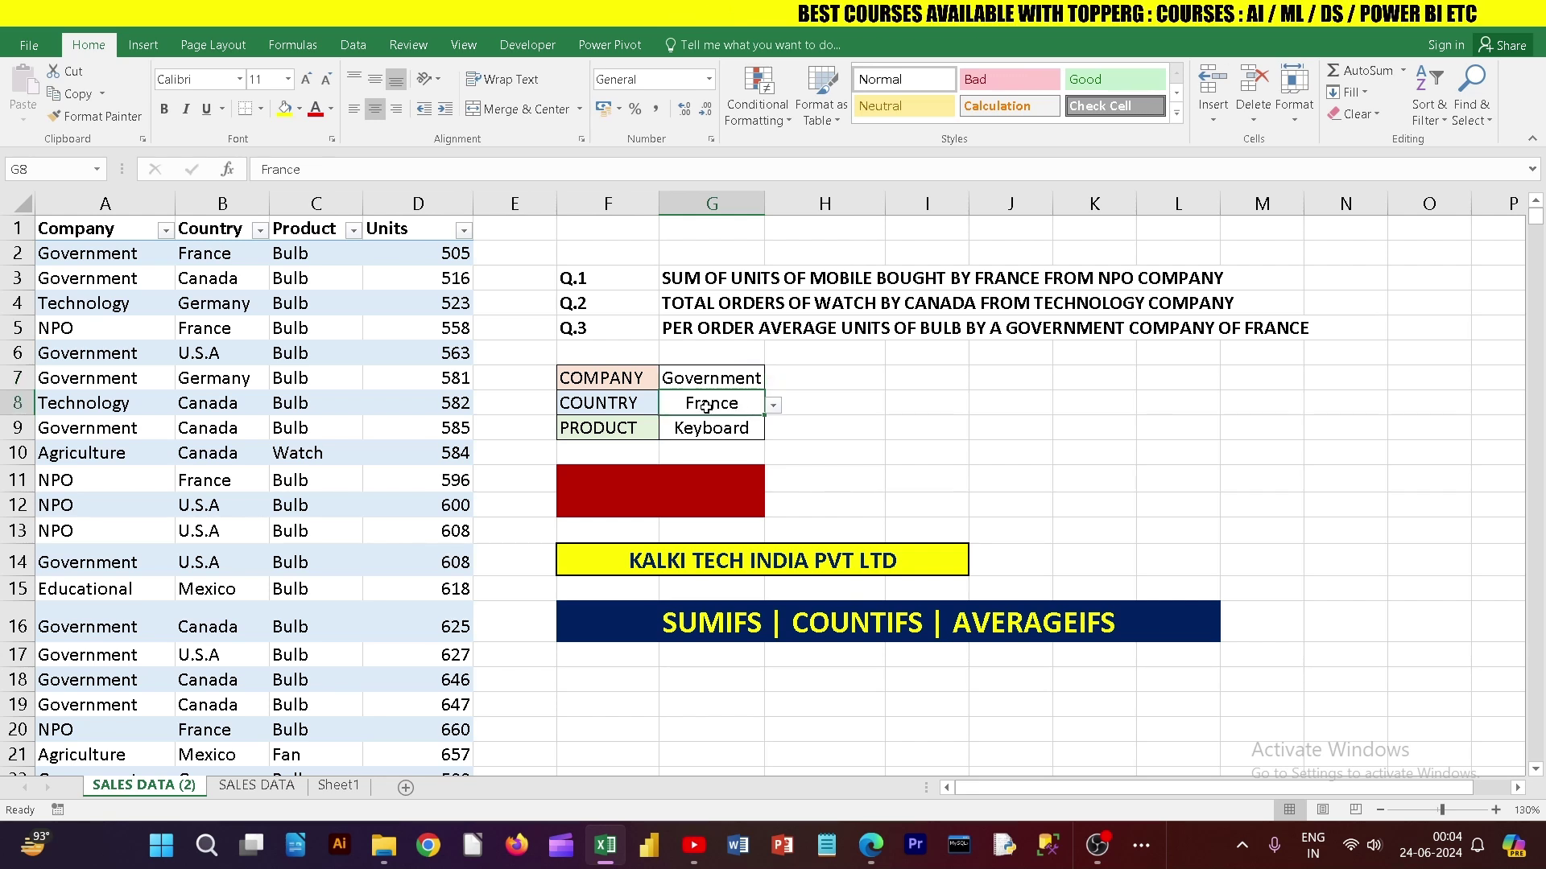
pyautogui.click(707, 493)
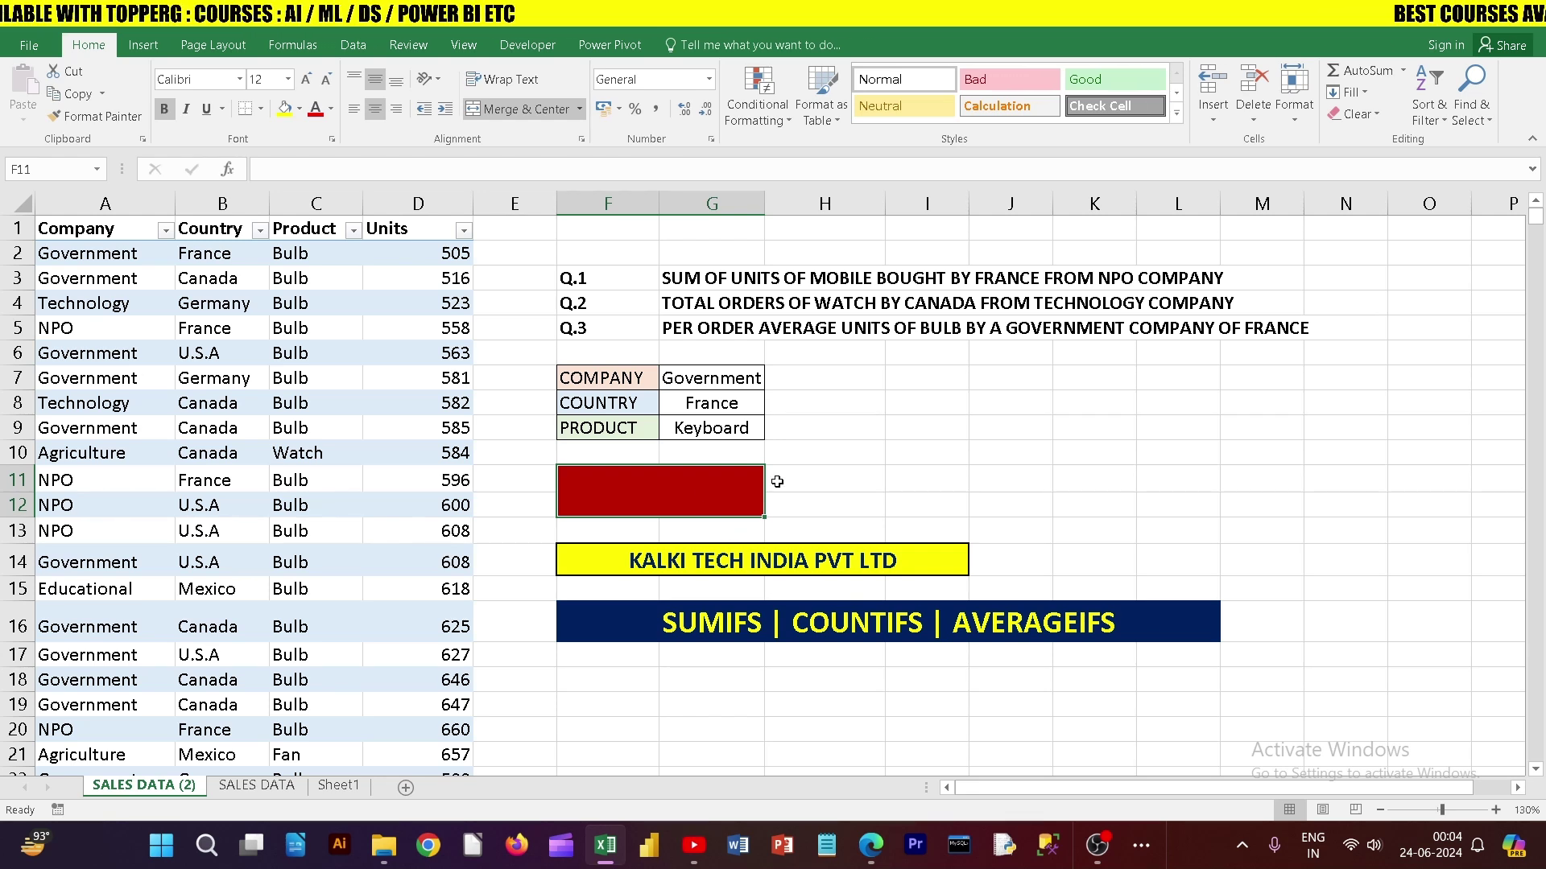
# Step: Choose NPO in the G7 company dropdown, then check the country and product cells
pyautogui.click(728, 273)
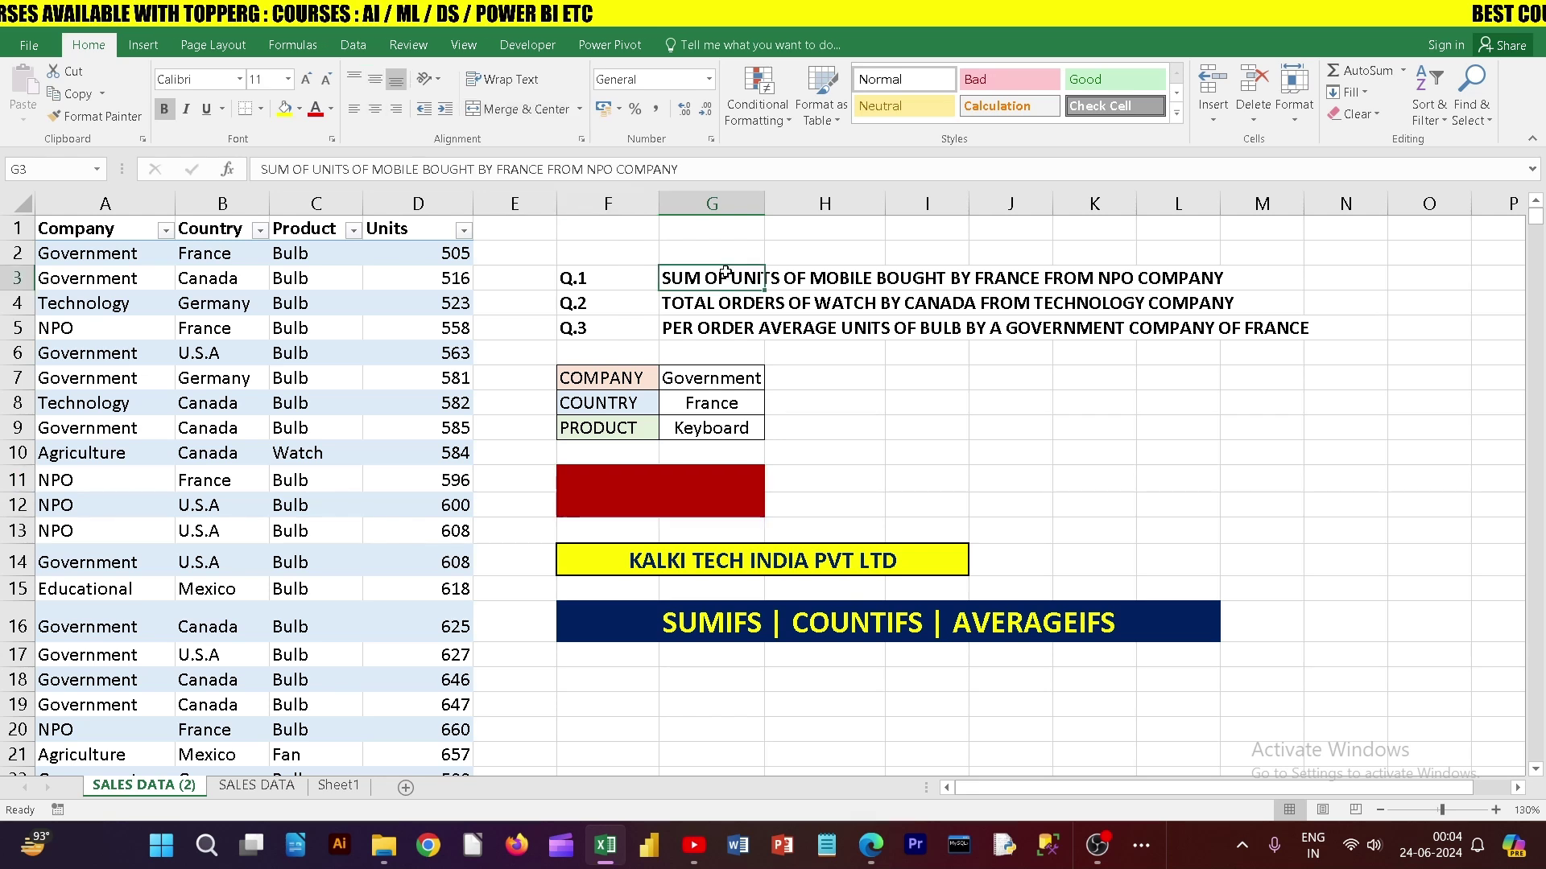
pyautogui.click(771, 500)
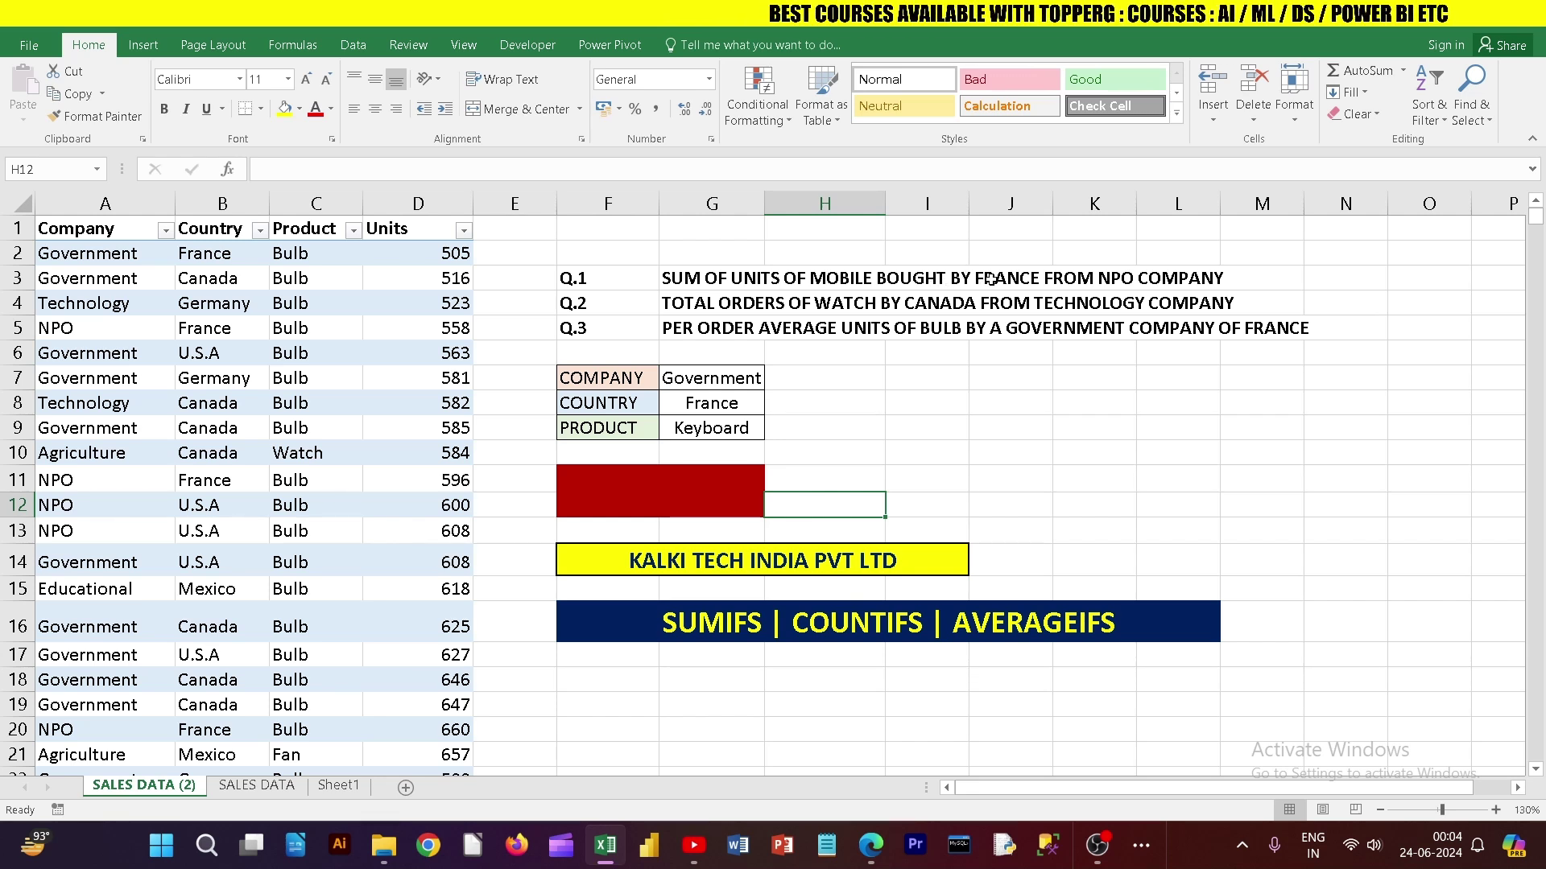
pyautogui.click(737, 379)
pyautogui.click(773, 379)
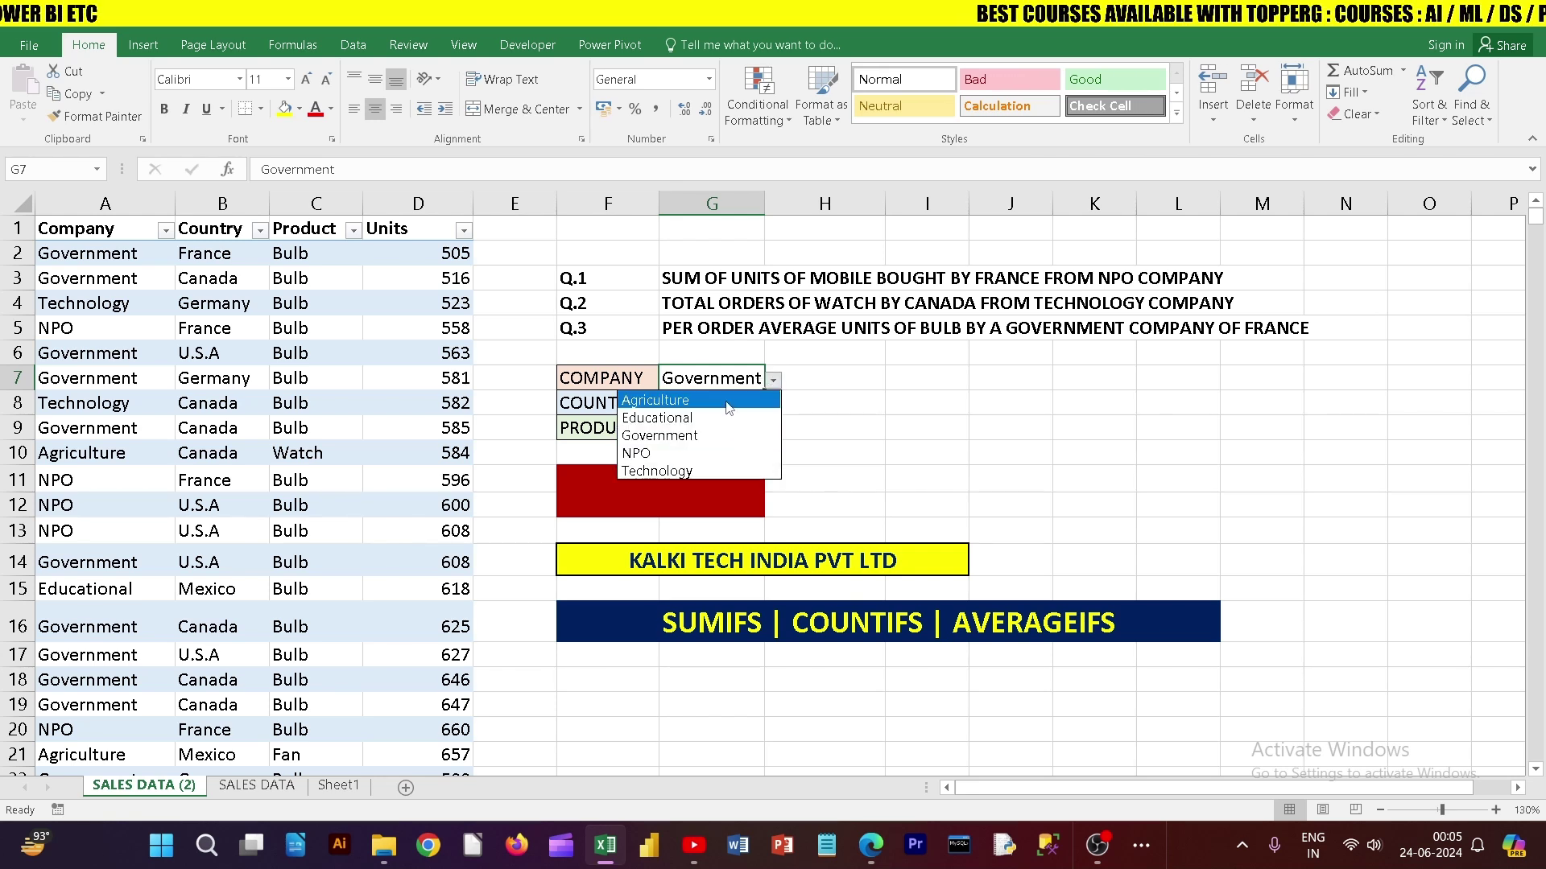
pyautogui.click(660, 454)
pyautogui.click(727, 404)
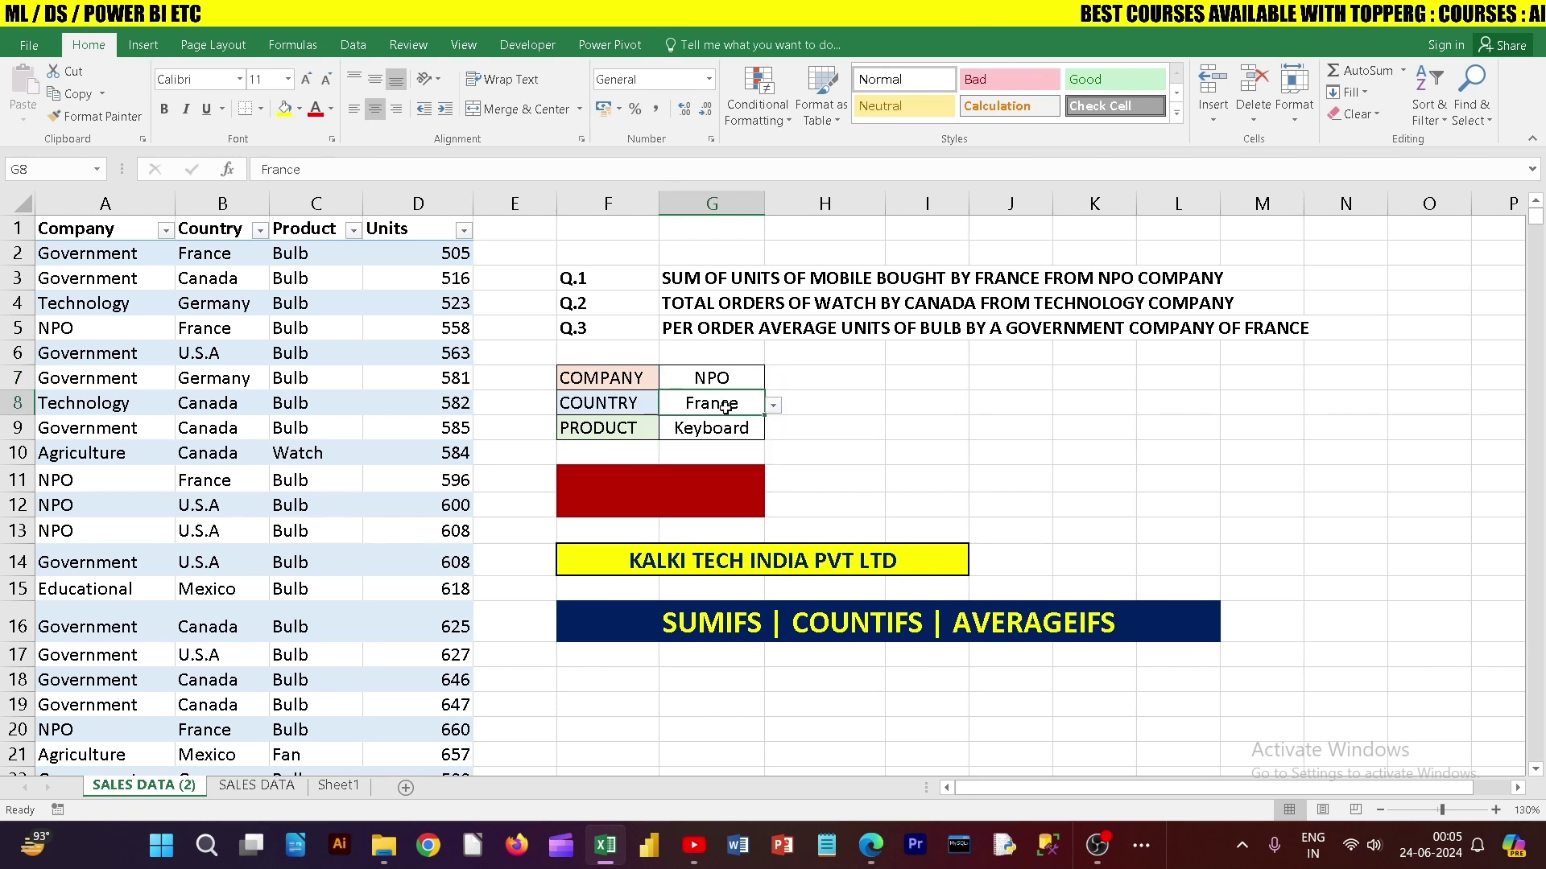
pyautogui.click(709, 428)
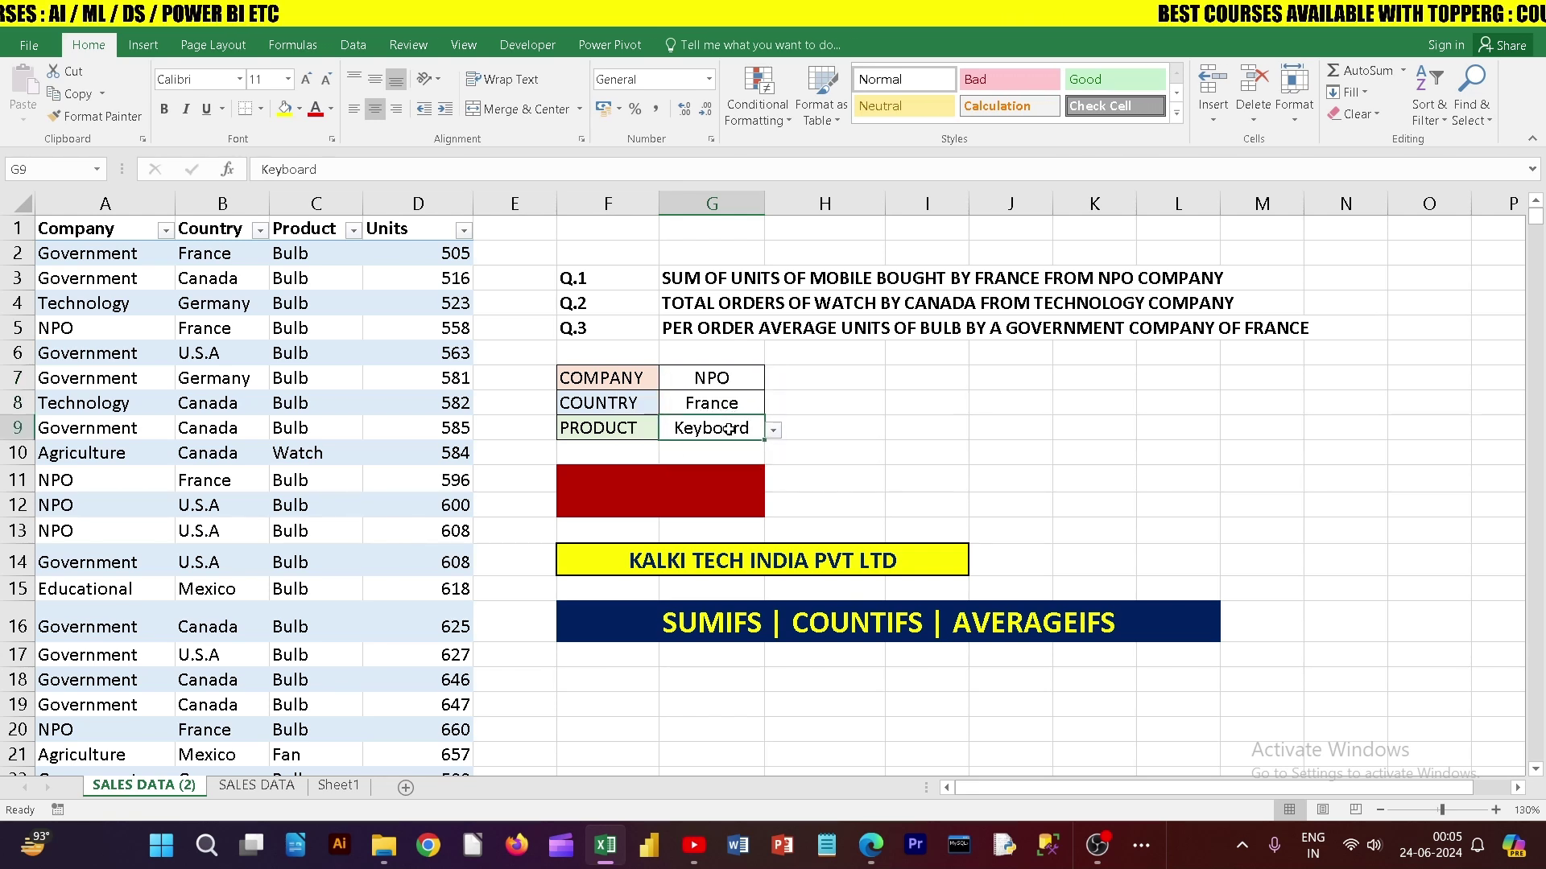
pyautogui.click(772, 431)
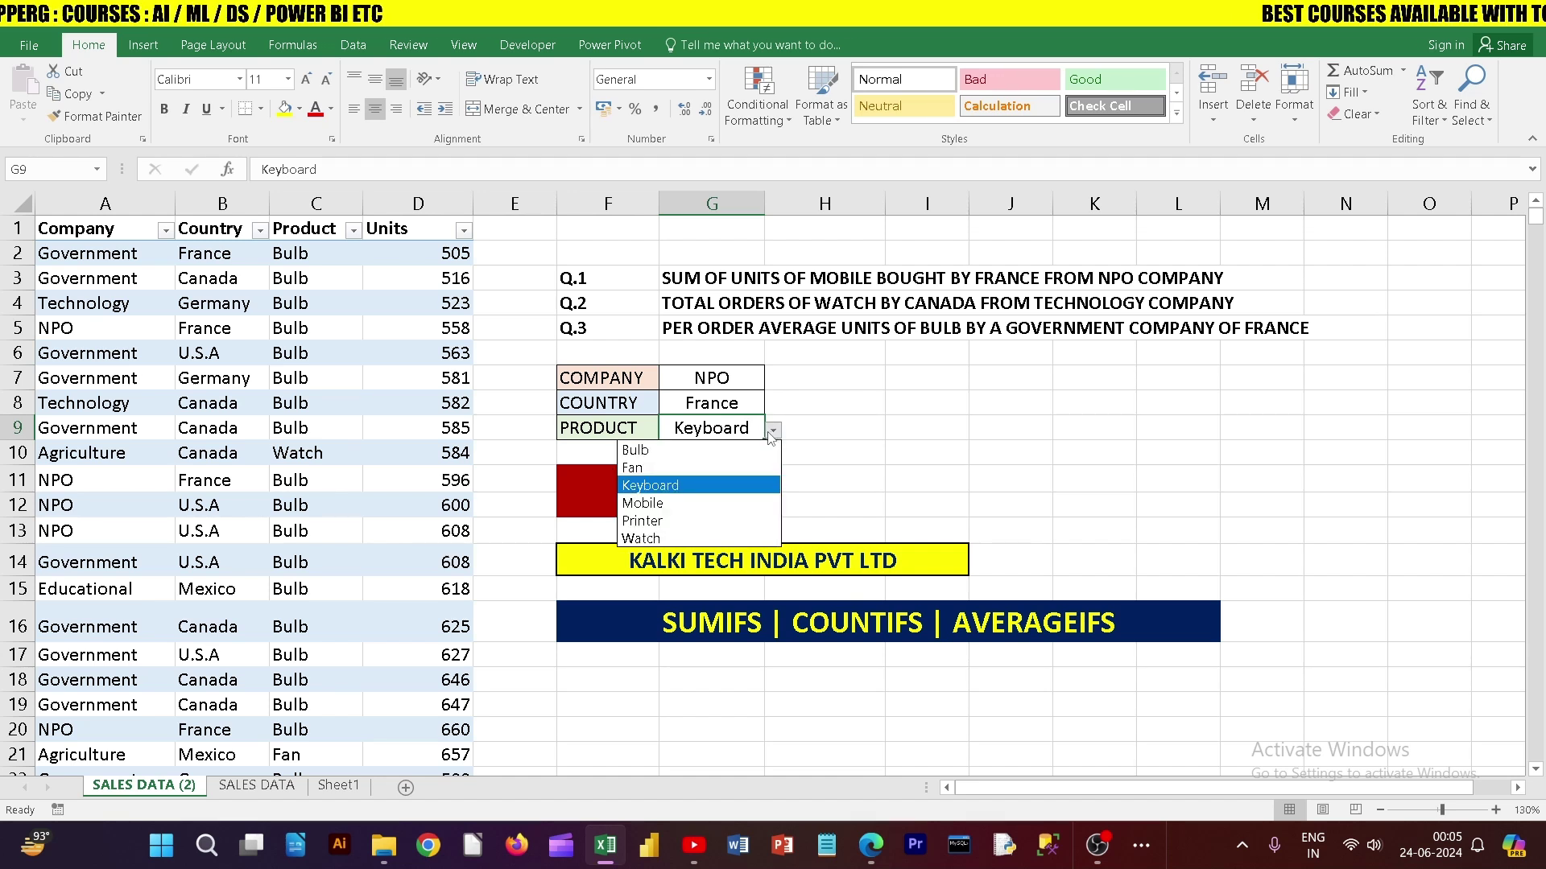
# Step: Pick Mobile from the G9 product dropdown, leaving criteria NPO, France, Mobile
pyautogui.click(680, 504)
pyautogui.click(854, 452)
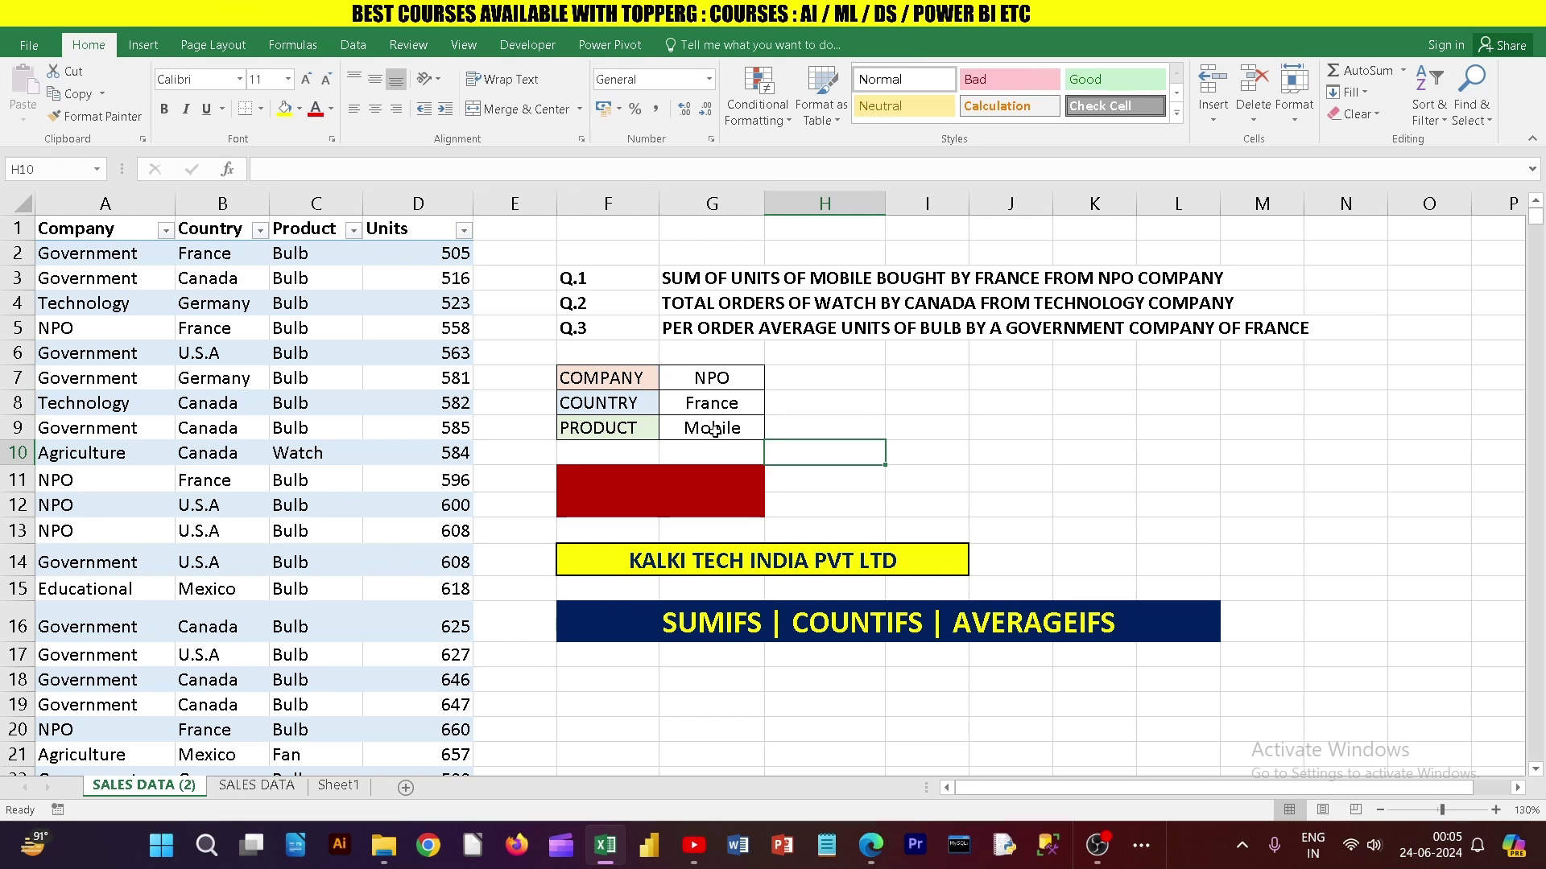
# Step: Apply AutoFilters keeping only NPO under Company, France under Country and Mobile under Product
pyautogui.click(165, 230)
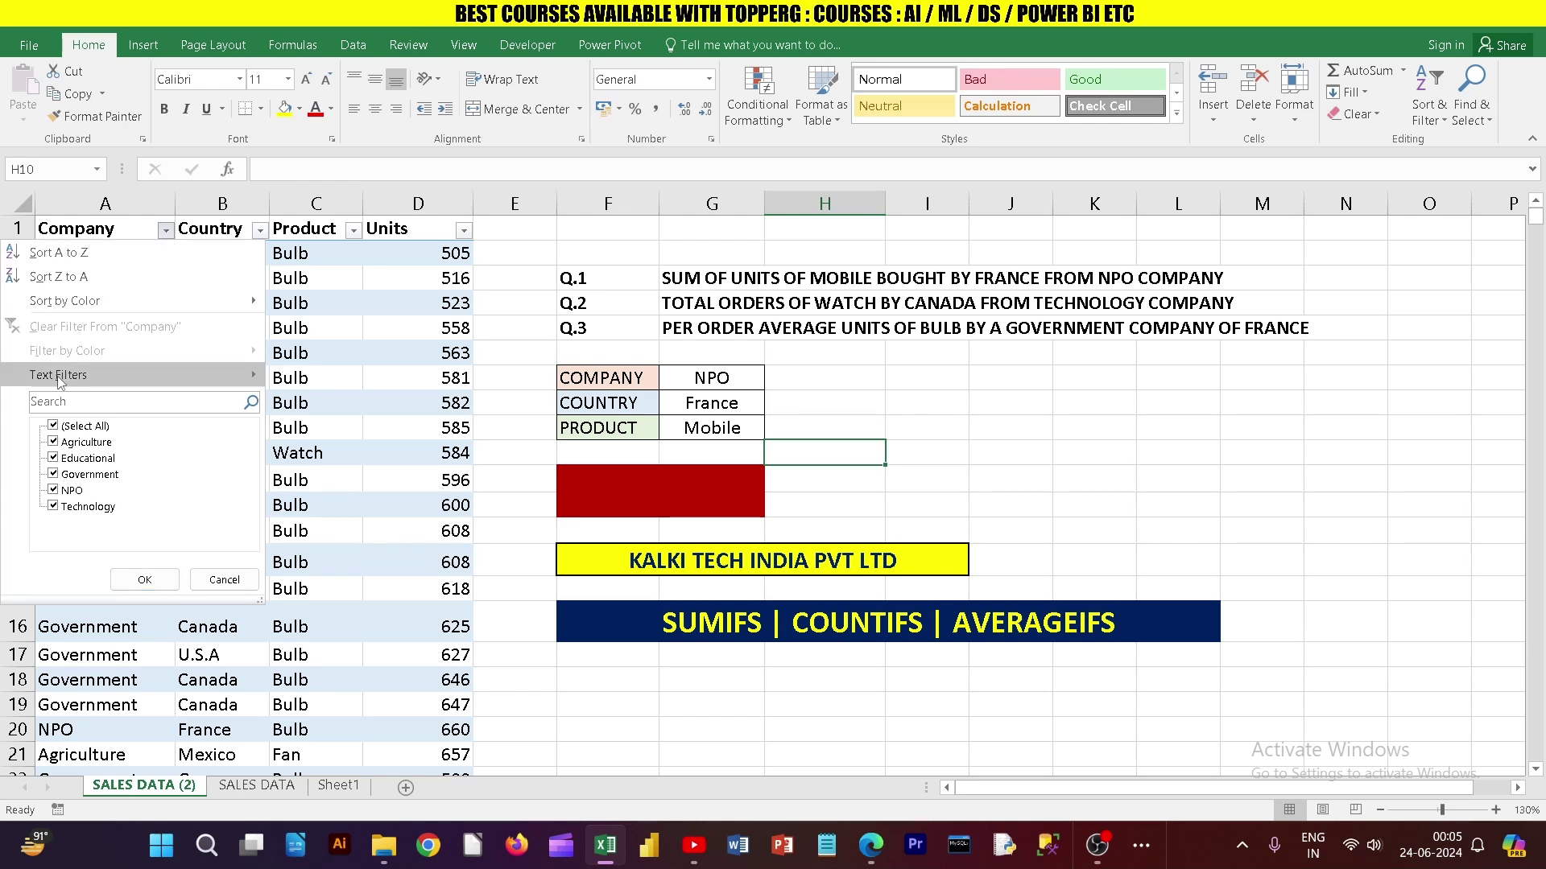
pyautogui.click(53, 426)
pyautogui.click(54, 490)
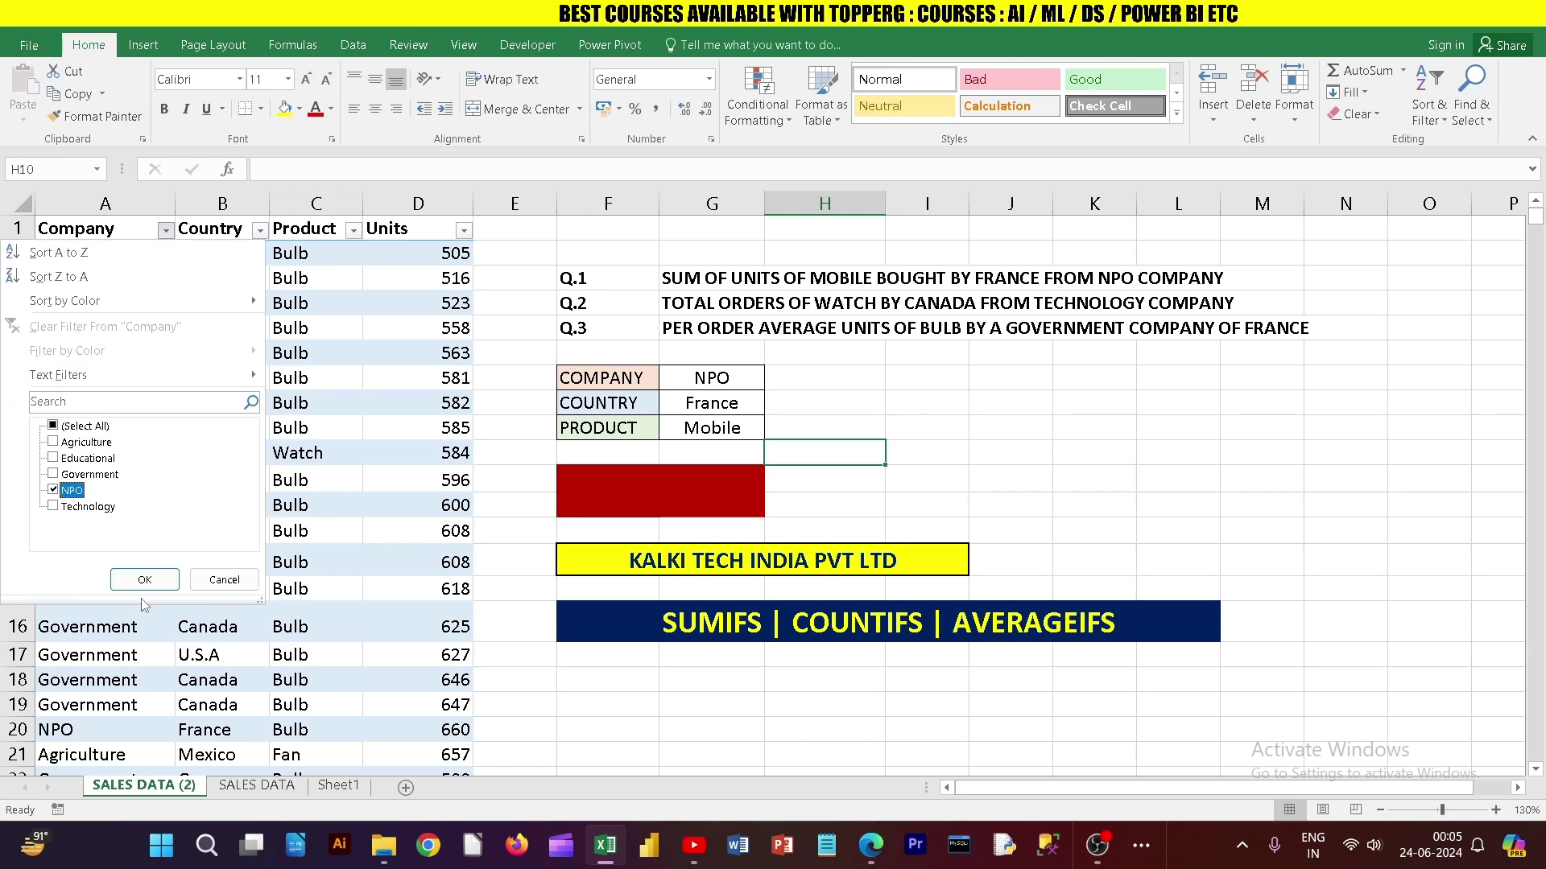
pyautogui.click(144, 580)
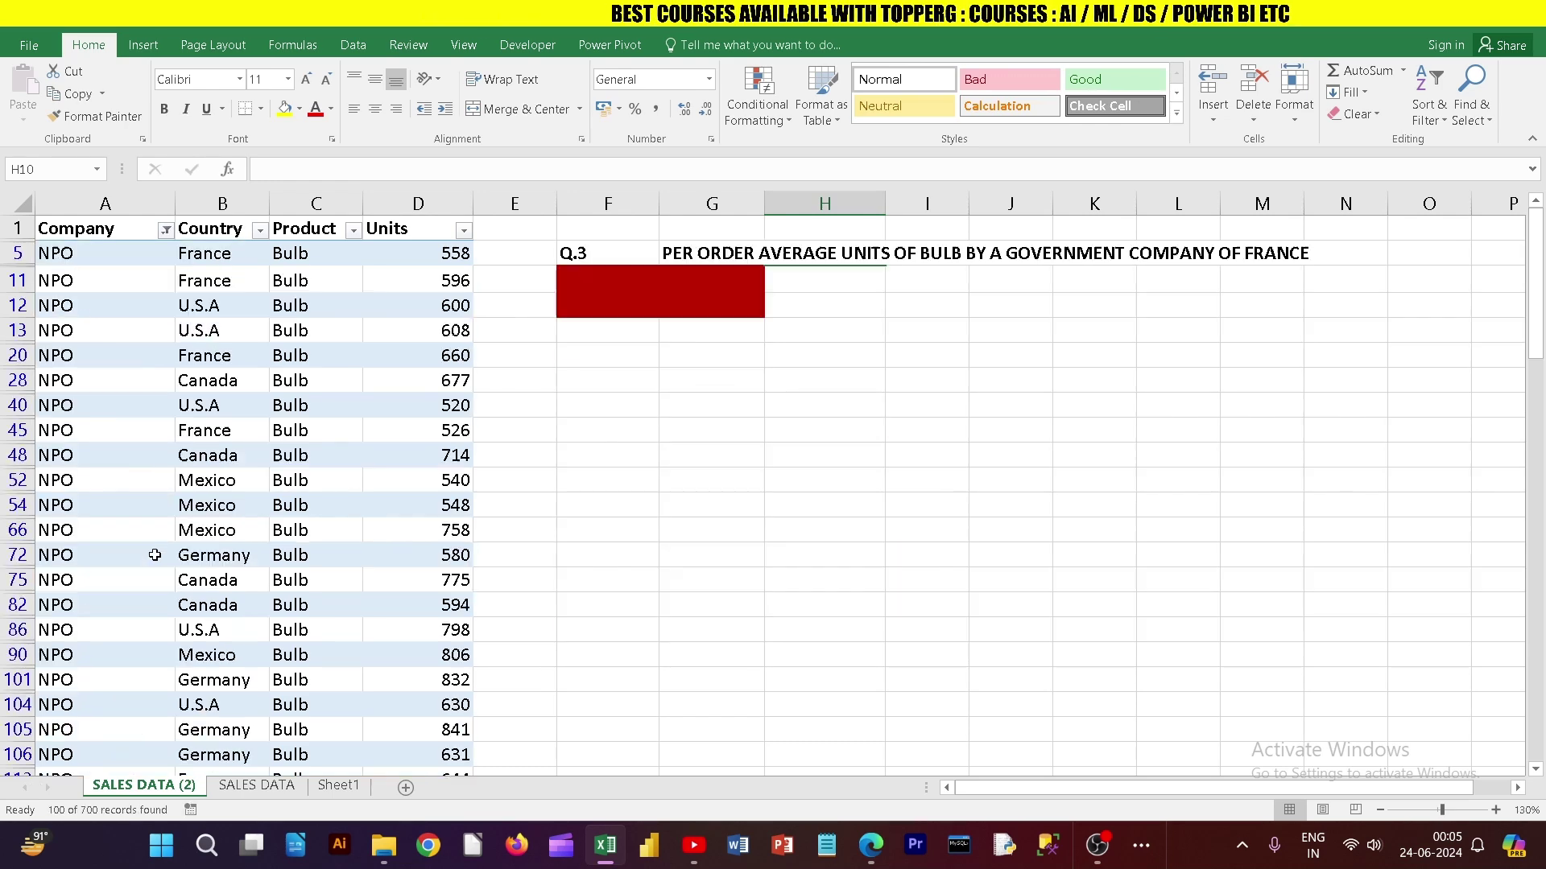
pyautogui.click(259, 231)
pyautogui.click(56, 426)
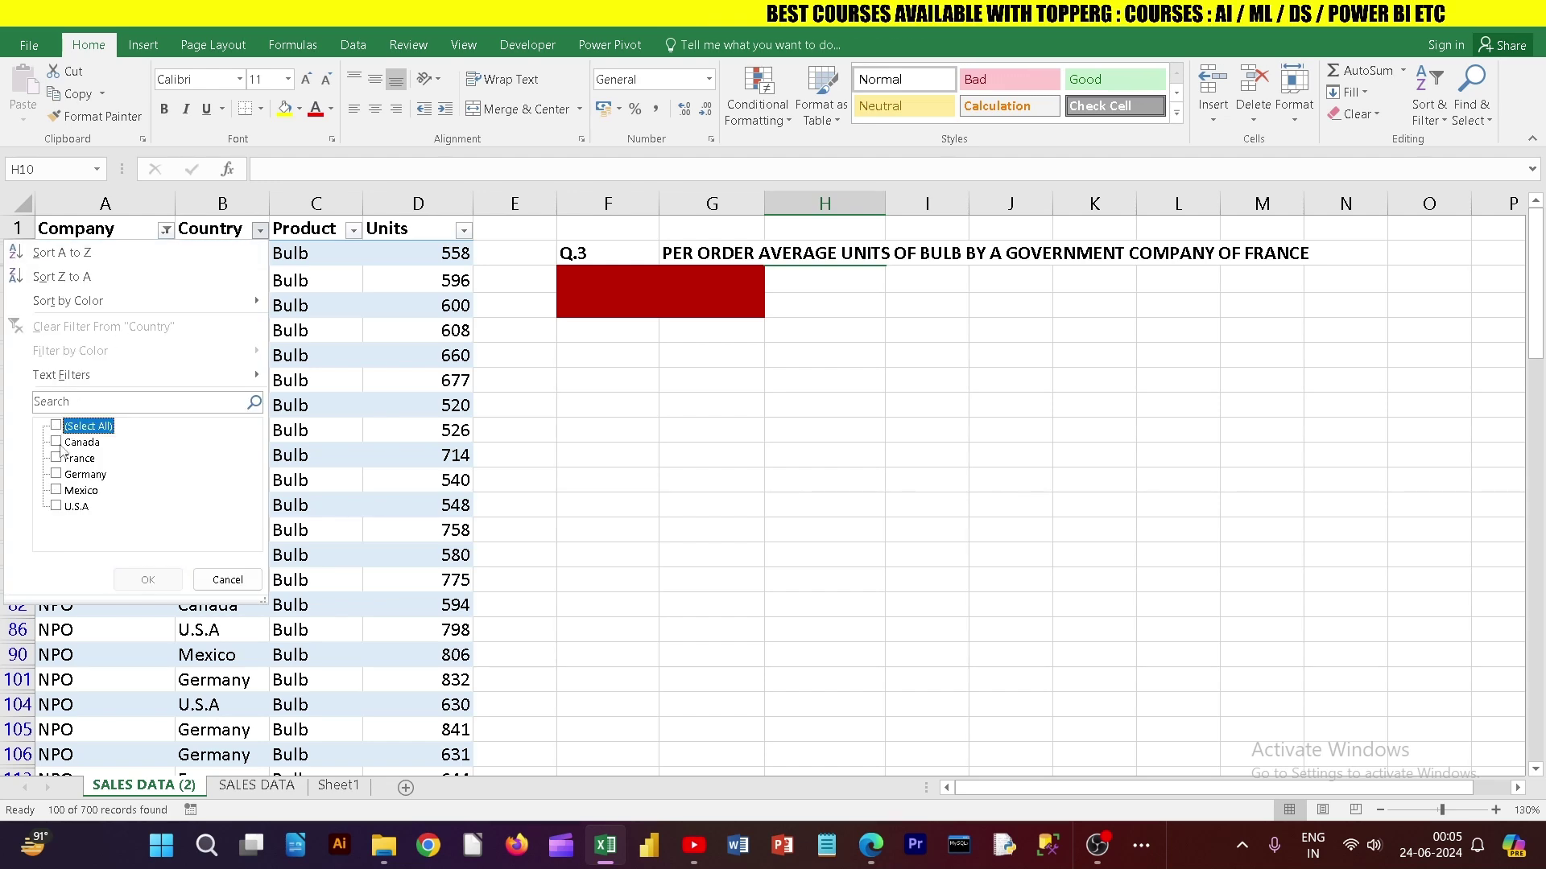
pyautogui.click(56, 457)
pyautogui.click(148, 579)
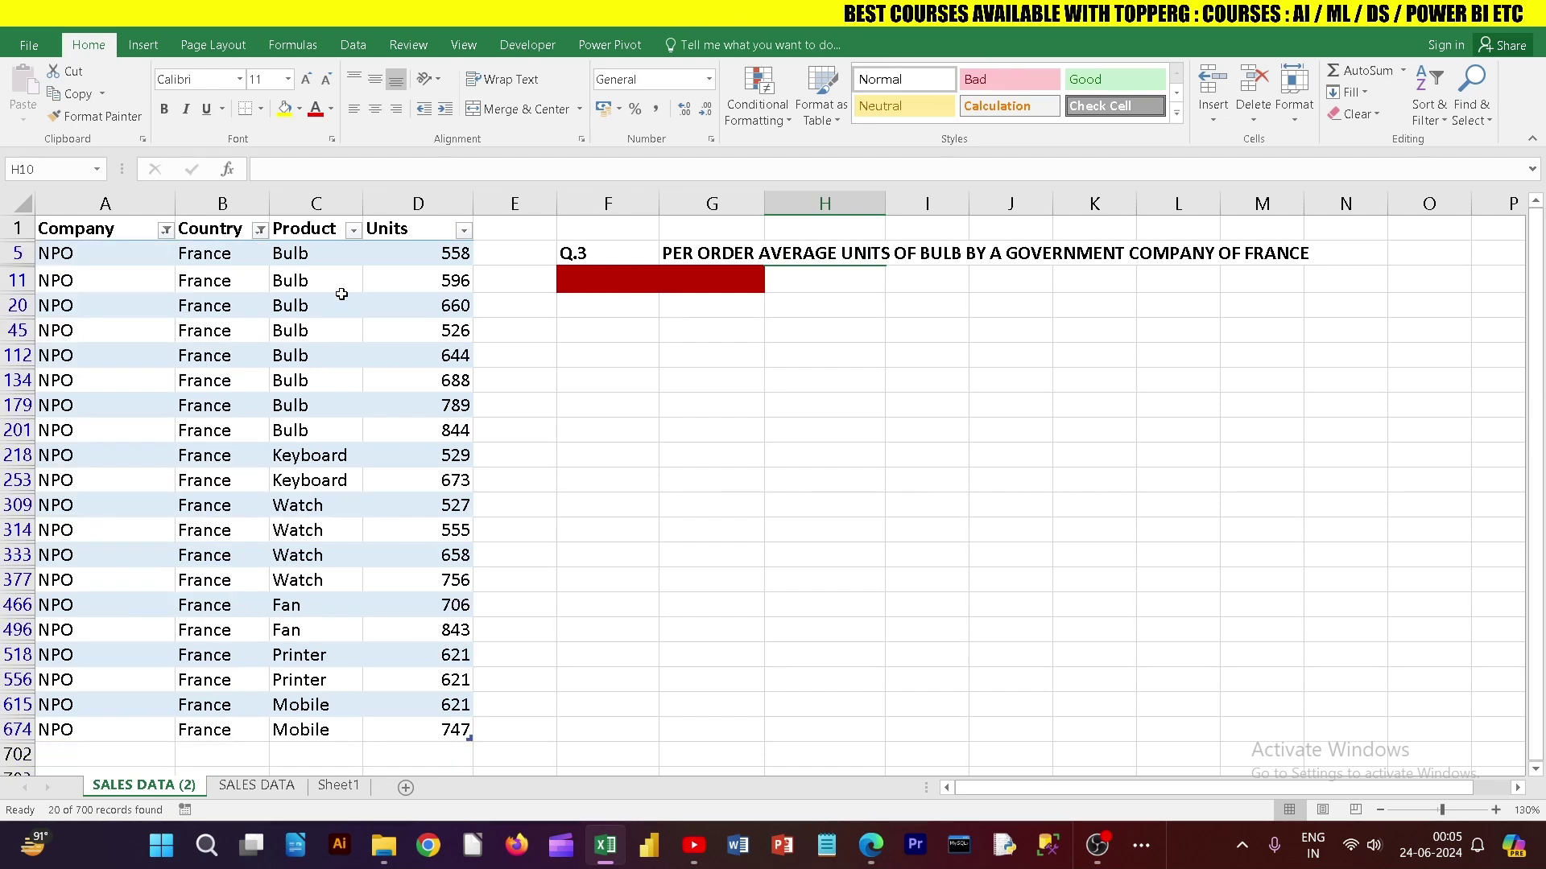
pyautogui.click(352, 230)
pyautogui.click(148, 426)
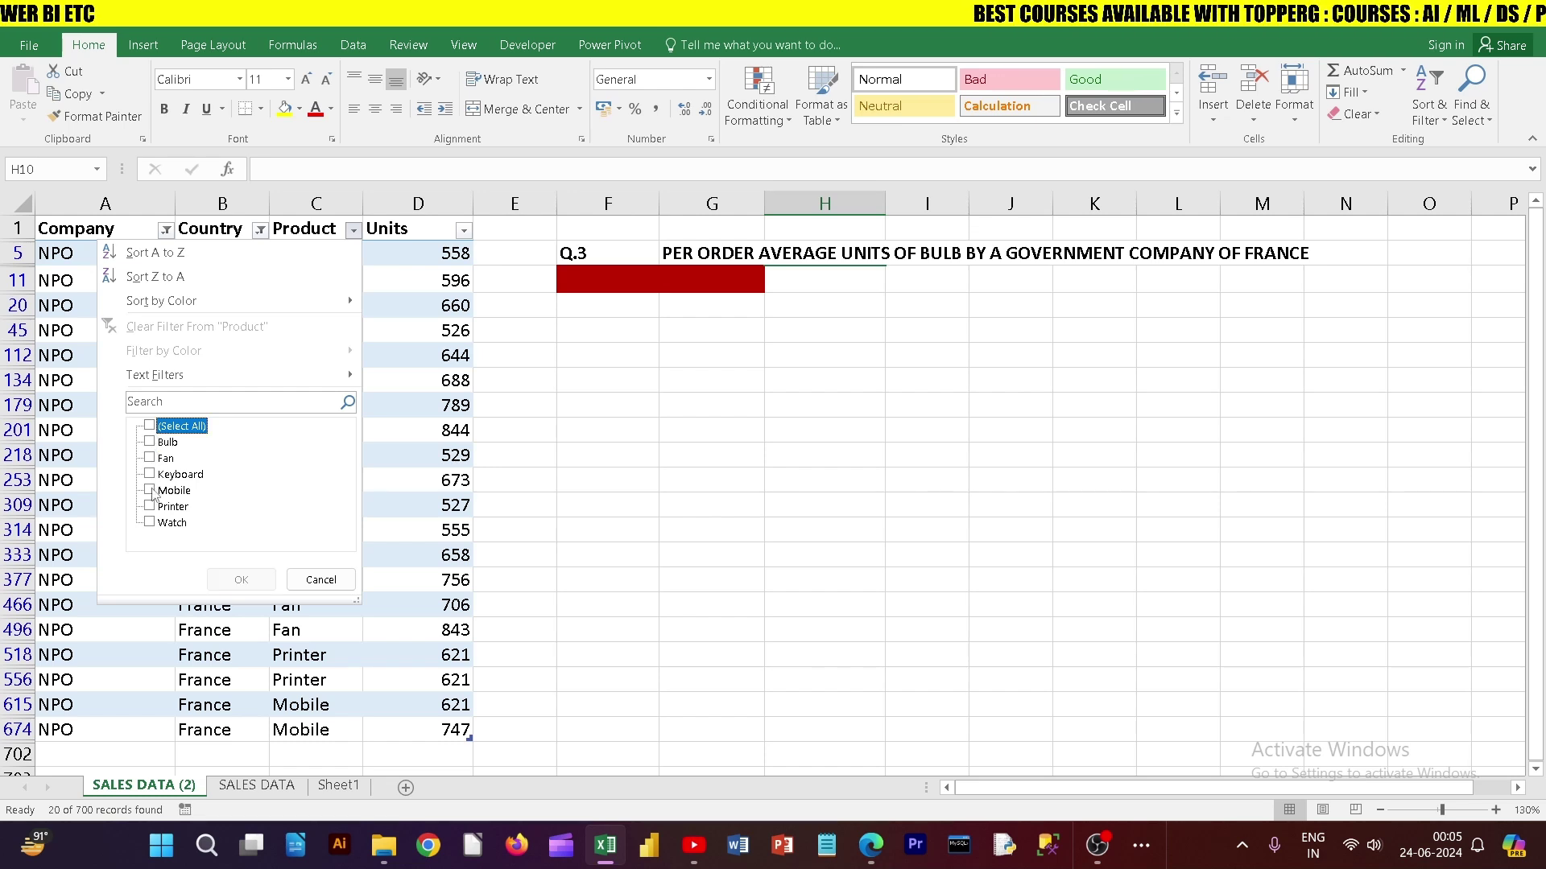
pyautogui.click(148, 490)
pyautogui.click(241, 580)
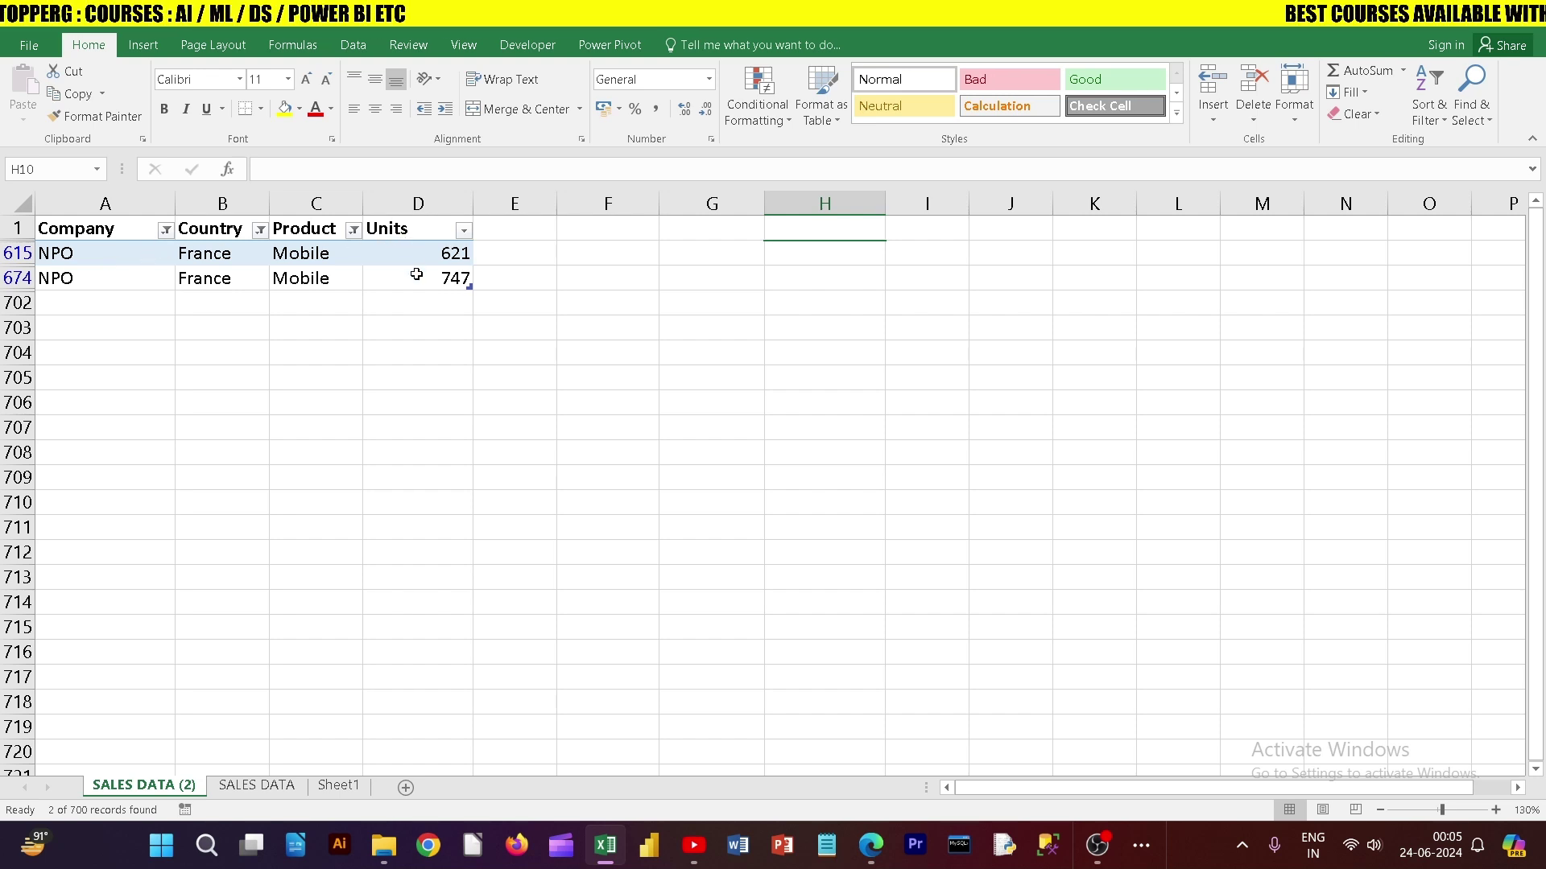
# Step: Restore (Select All) in the Company, Country and Product column filters
pyautogui.click(166, 231)
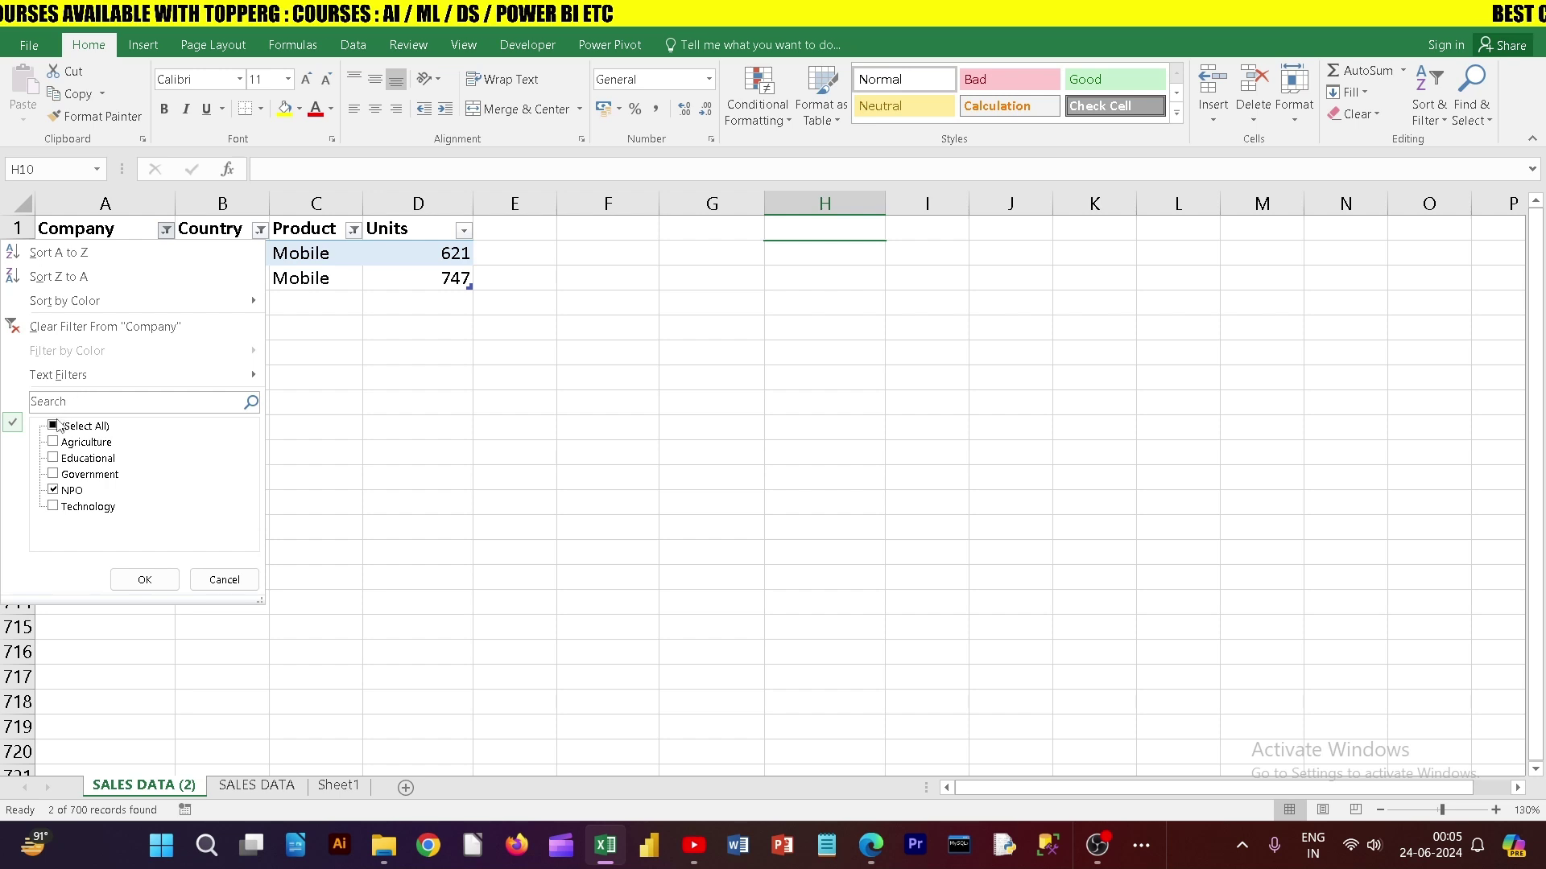
pyautogui.click(53, 426)
pyautogui.click(144, 579)
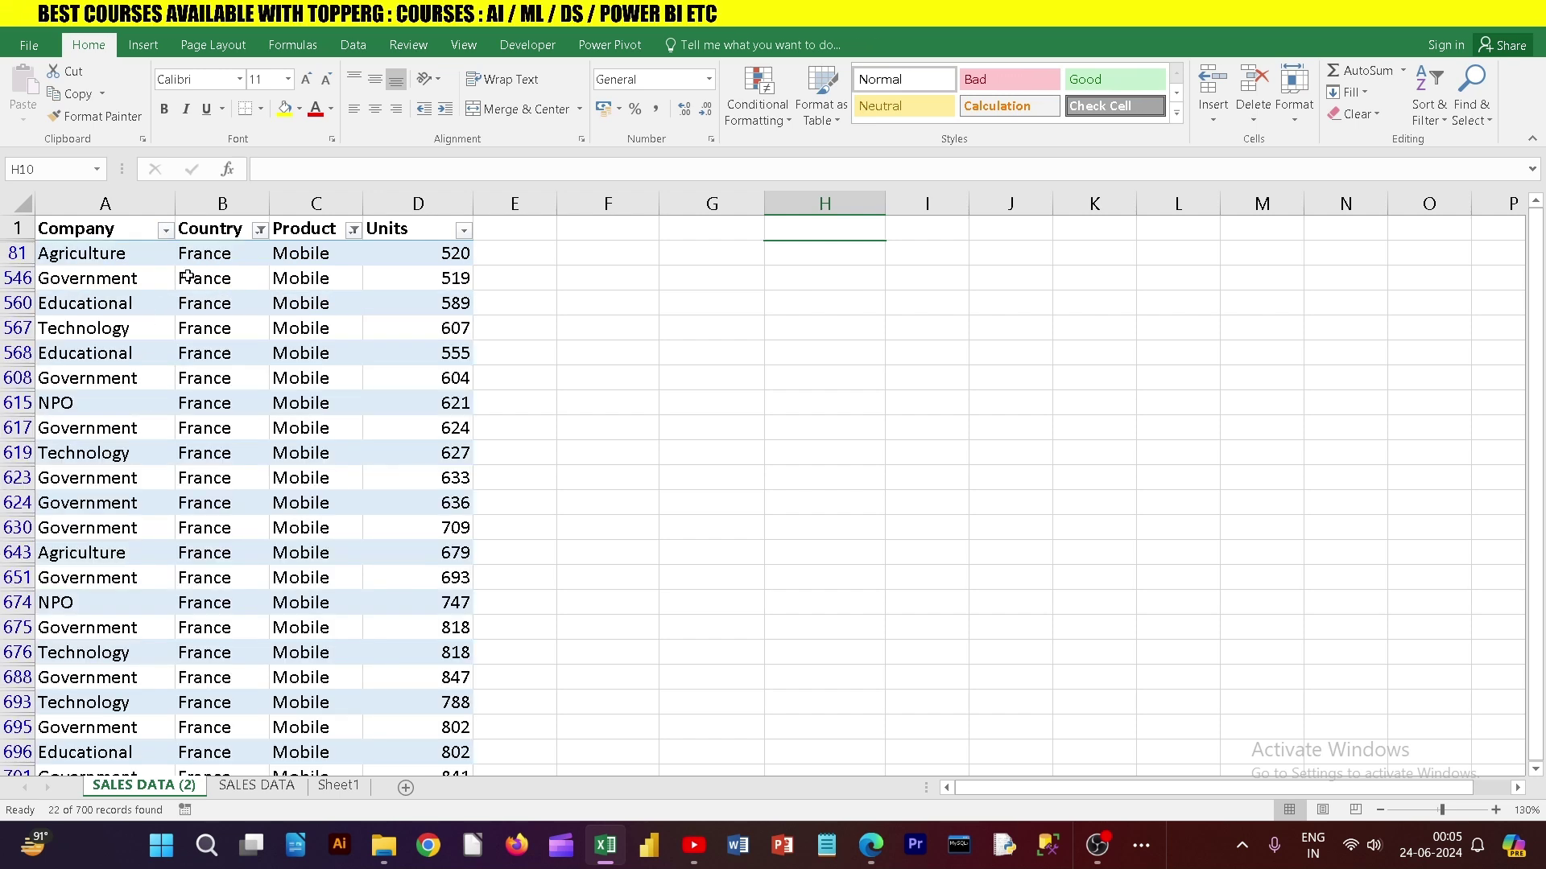
pyautogui.click(259, 231)
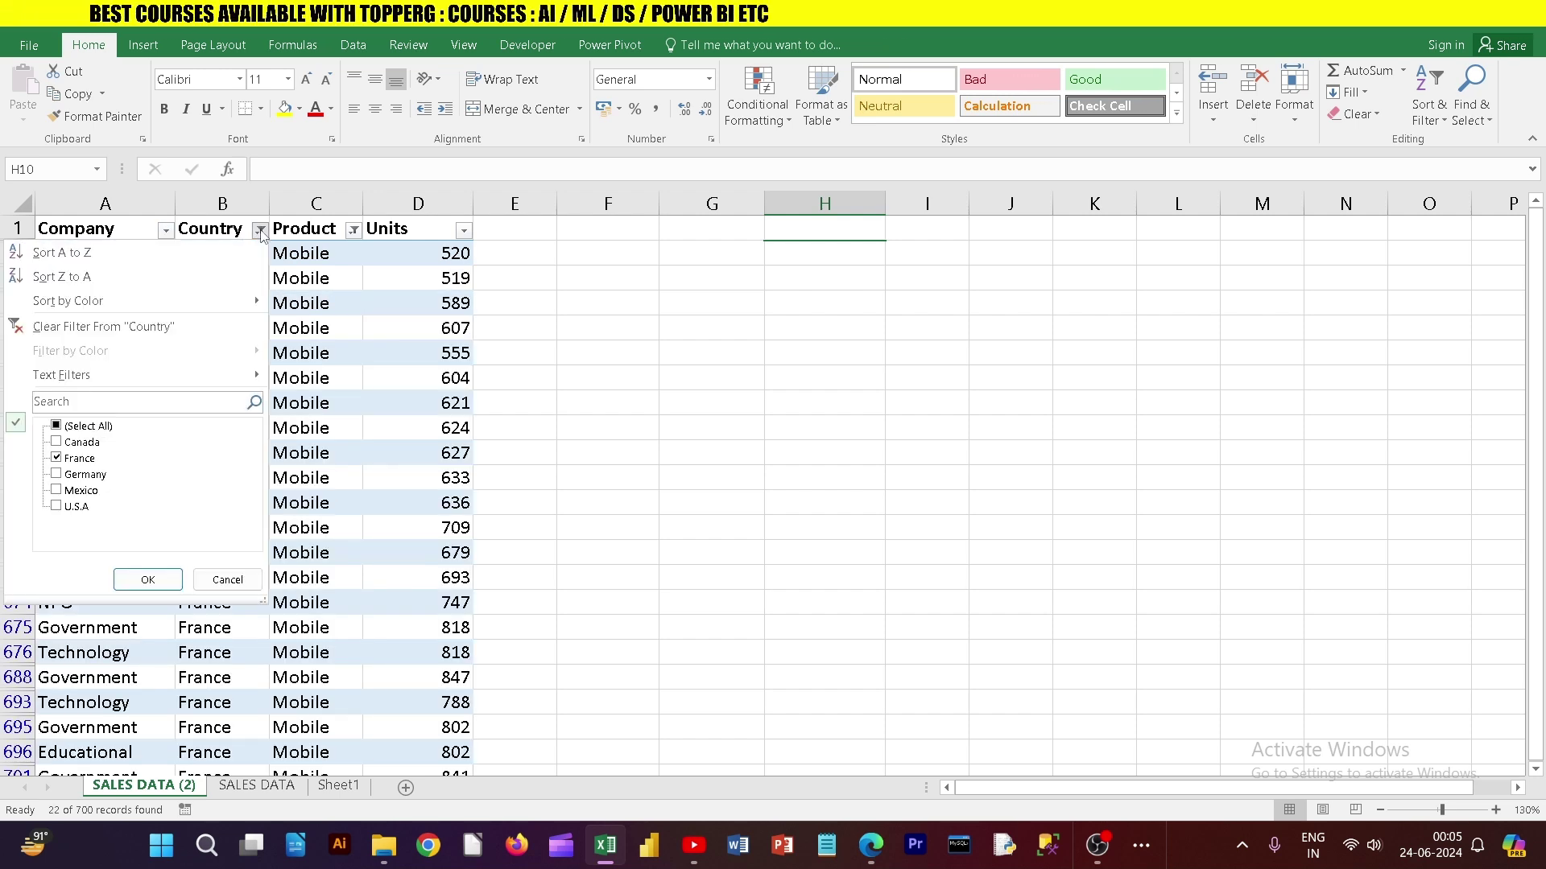
pyautogui.click(55, 426)
pyautogui.click(148, 579)
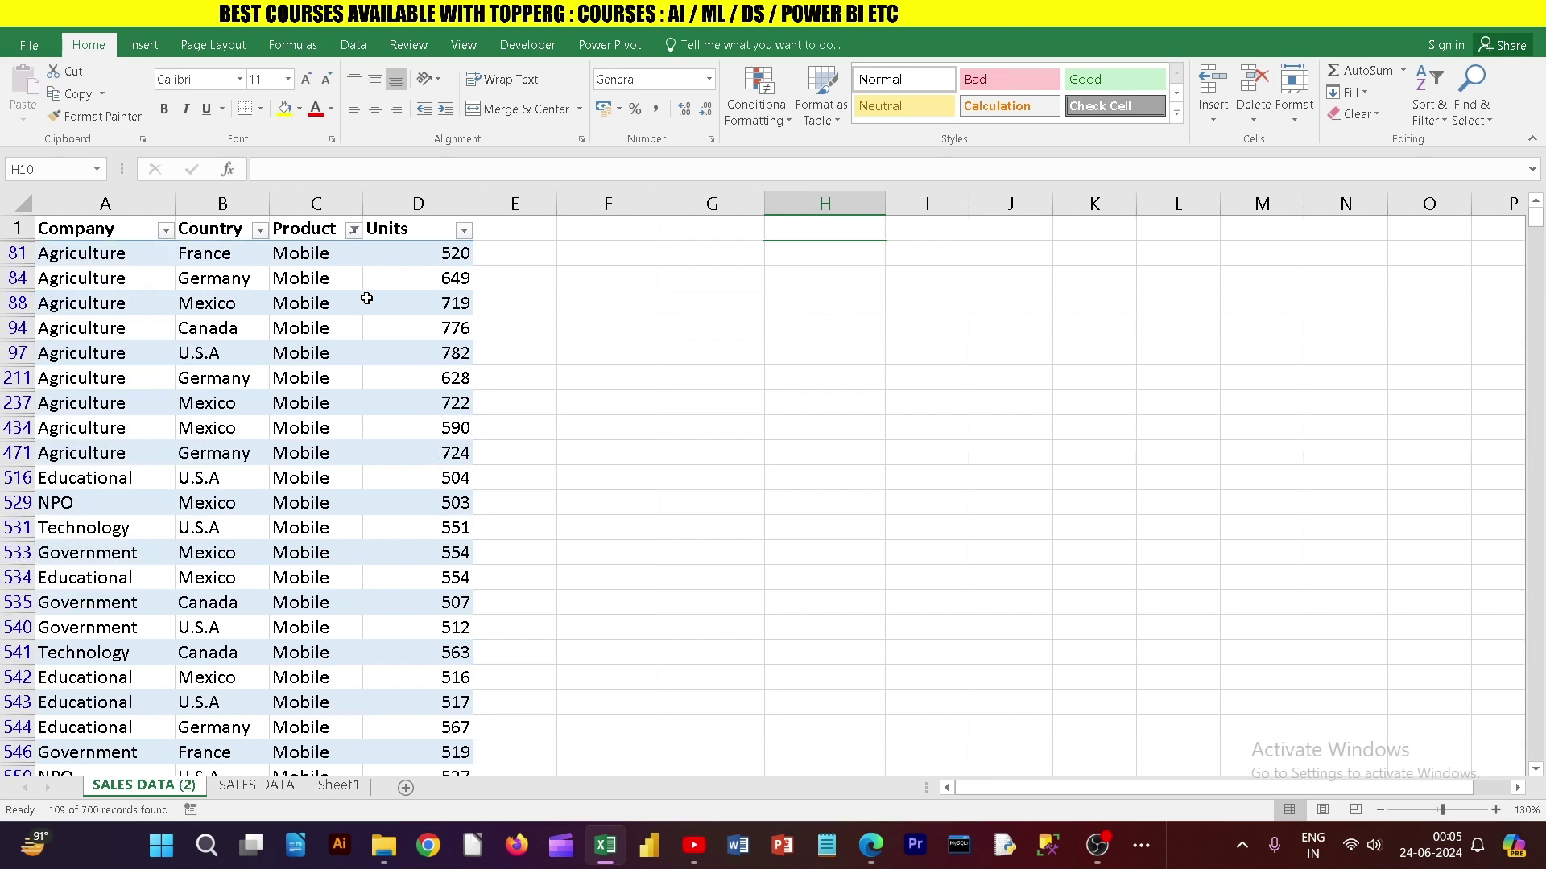
pyautogui.click(354, 232)
pyautogui.click(151, 426)
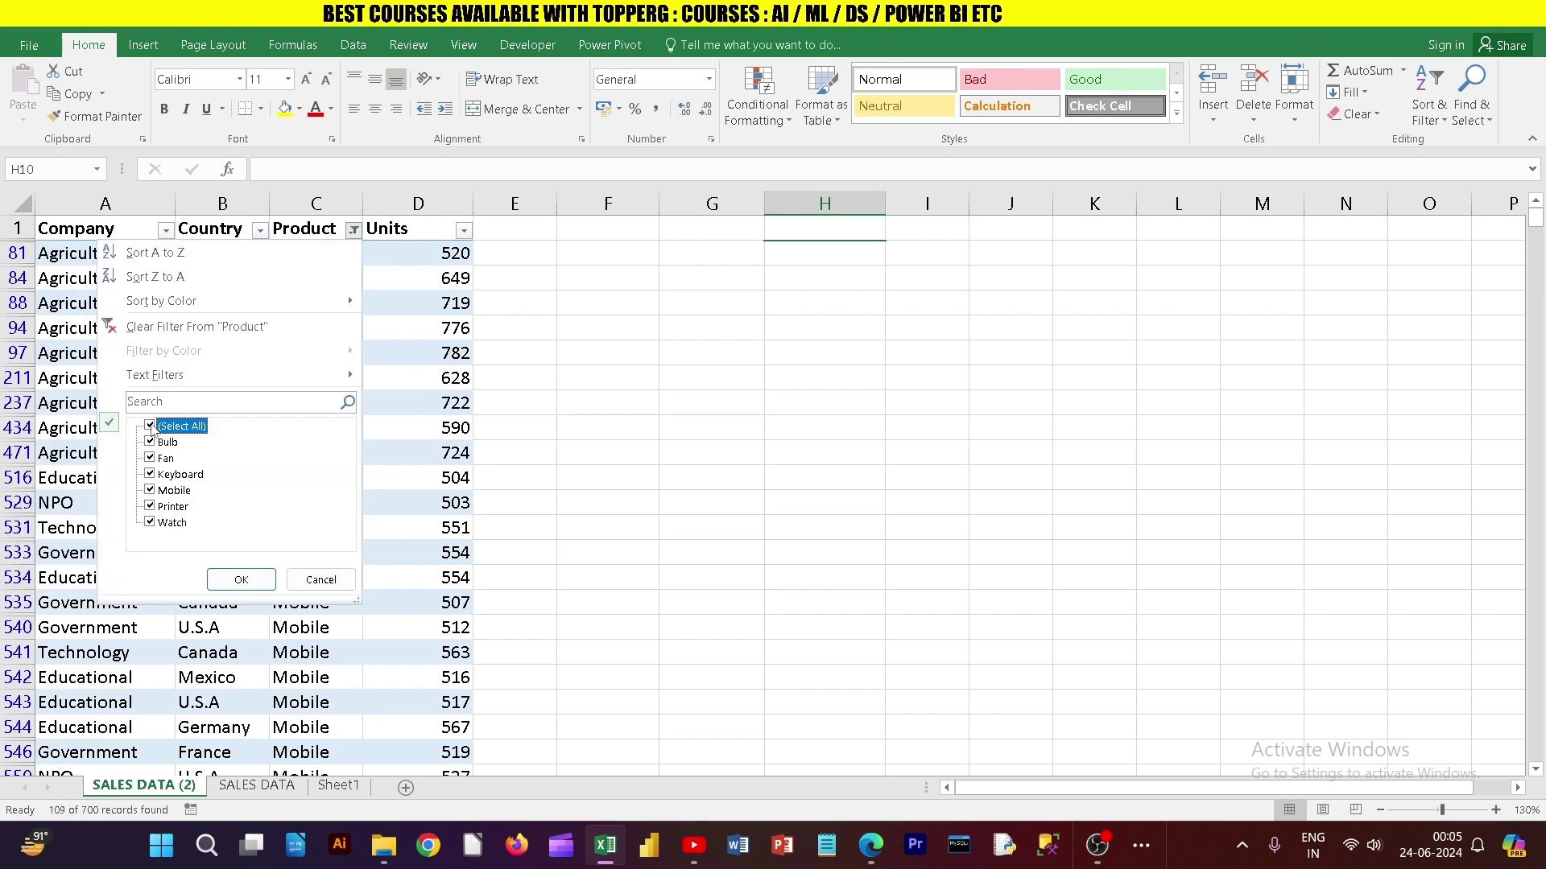
pyautogui.click(233, 580)
pyautogui.click(407, 353)
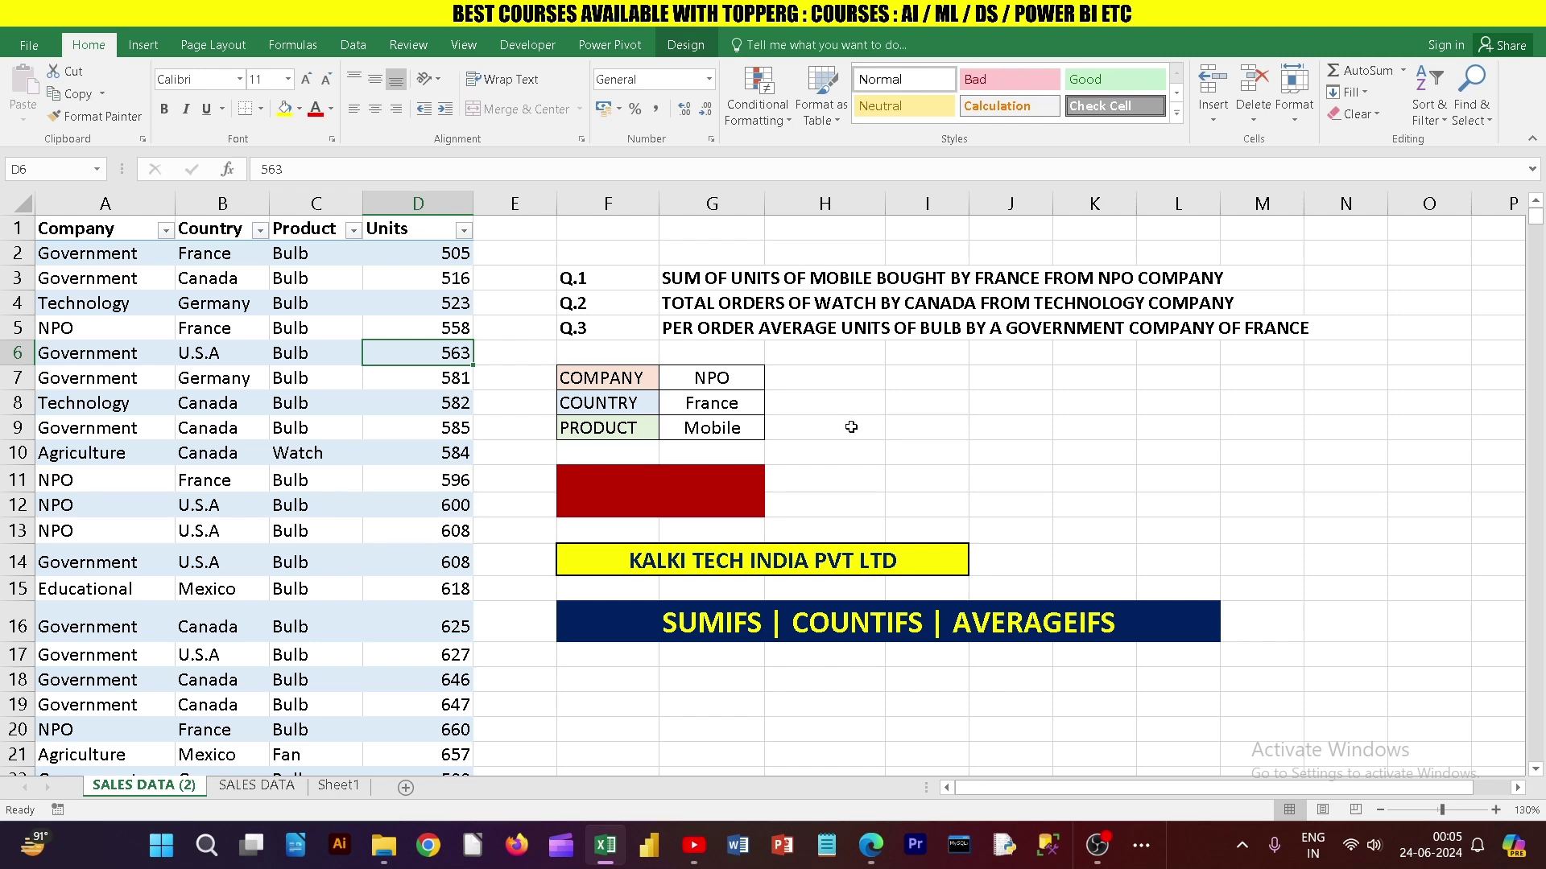
# Step: Start =SUMIFS( in the red result cell with Table134[Units] as the sum range
pyautogui.doubleClick(706, 497)
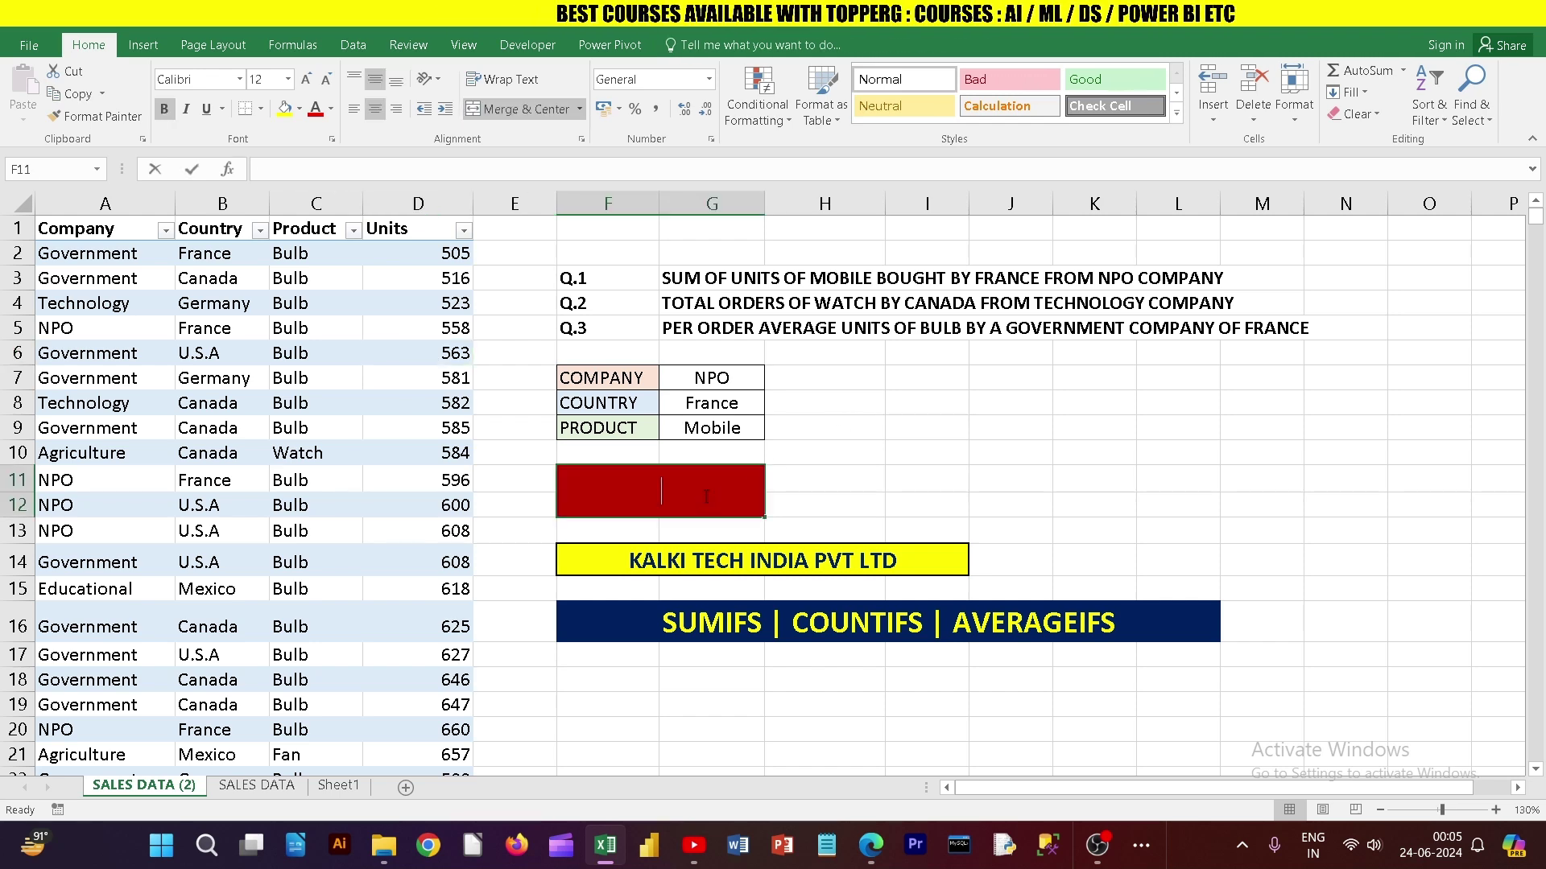
pyautogui.write('=sumifs')
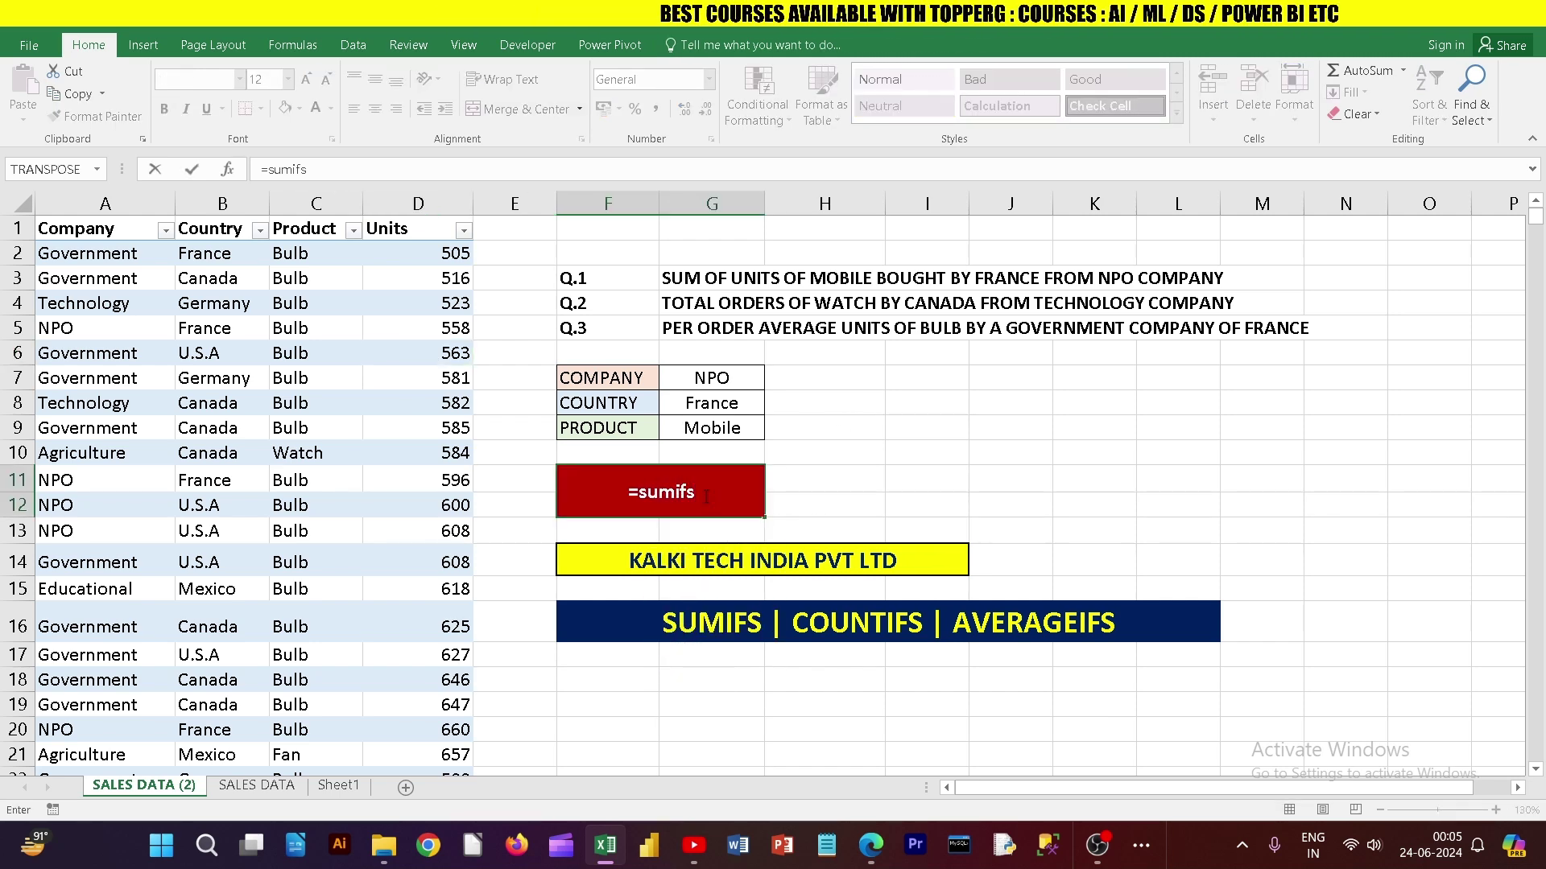
pyautogui.write('(')
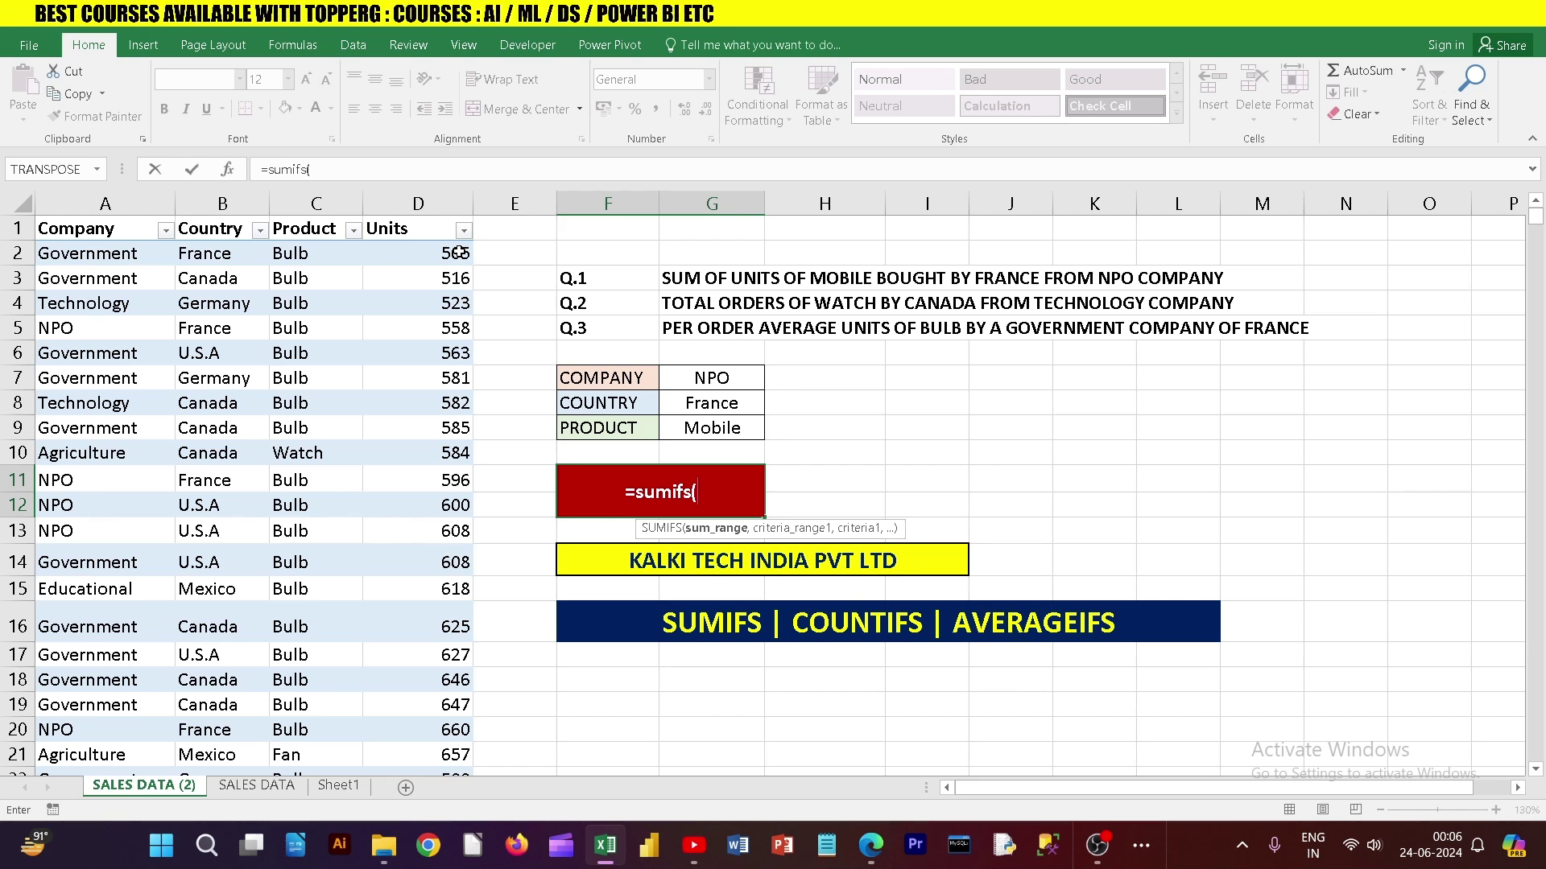
pyautogui.click(458, 253)
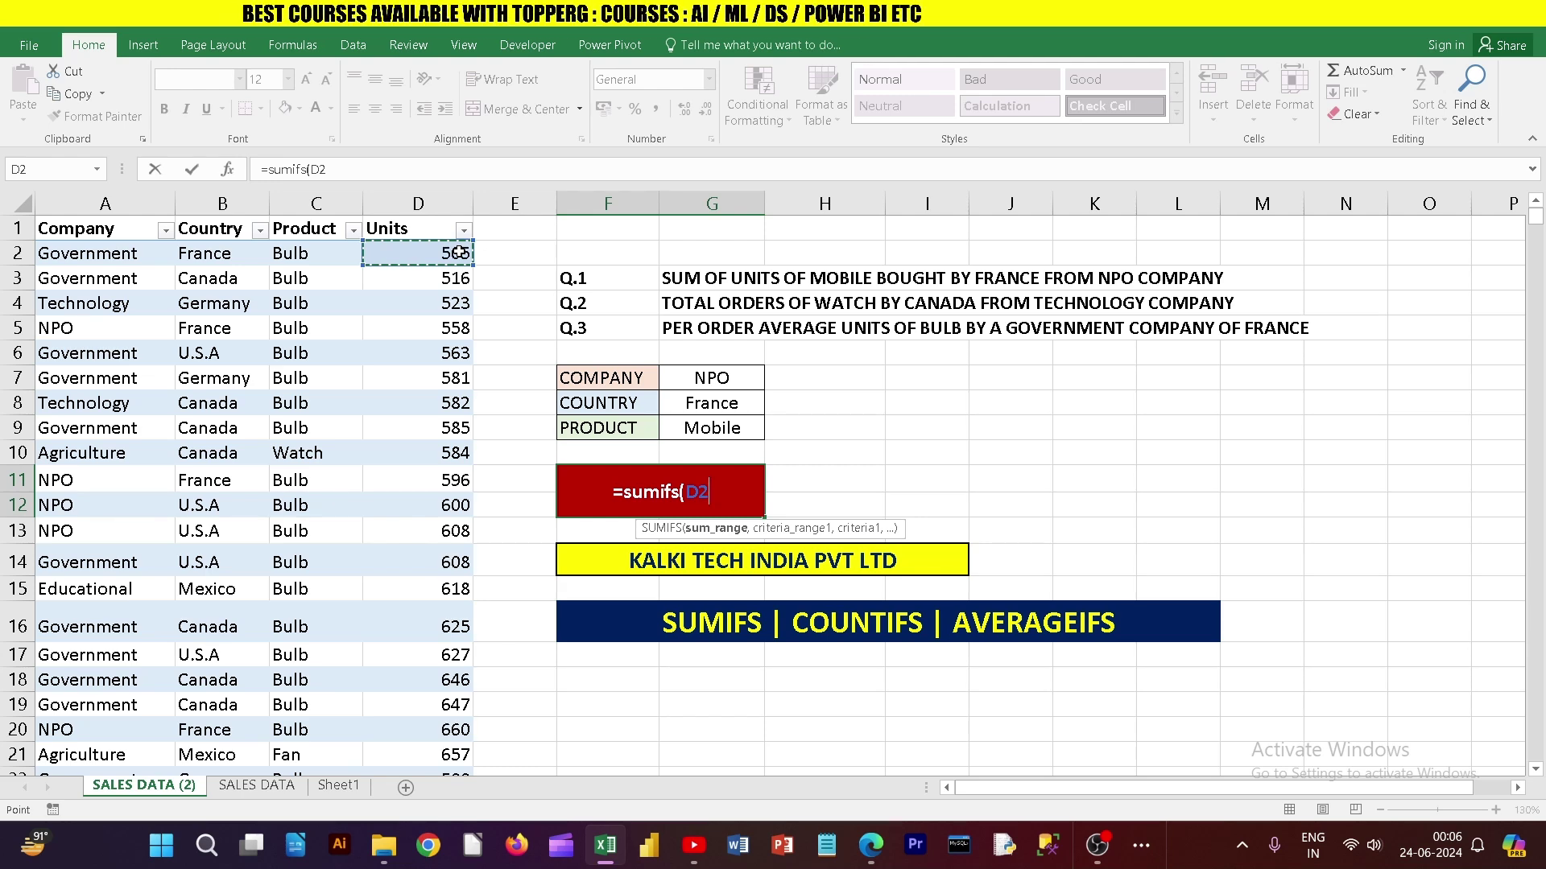
pyautogui.hotkey('ctrl', 'shift', 'Down')
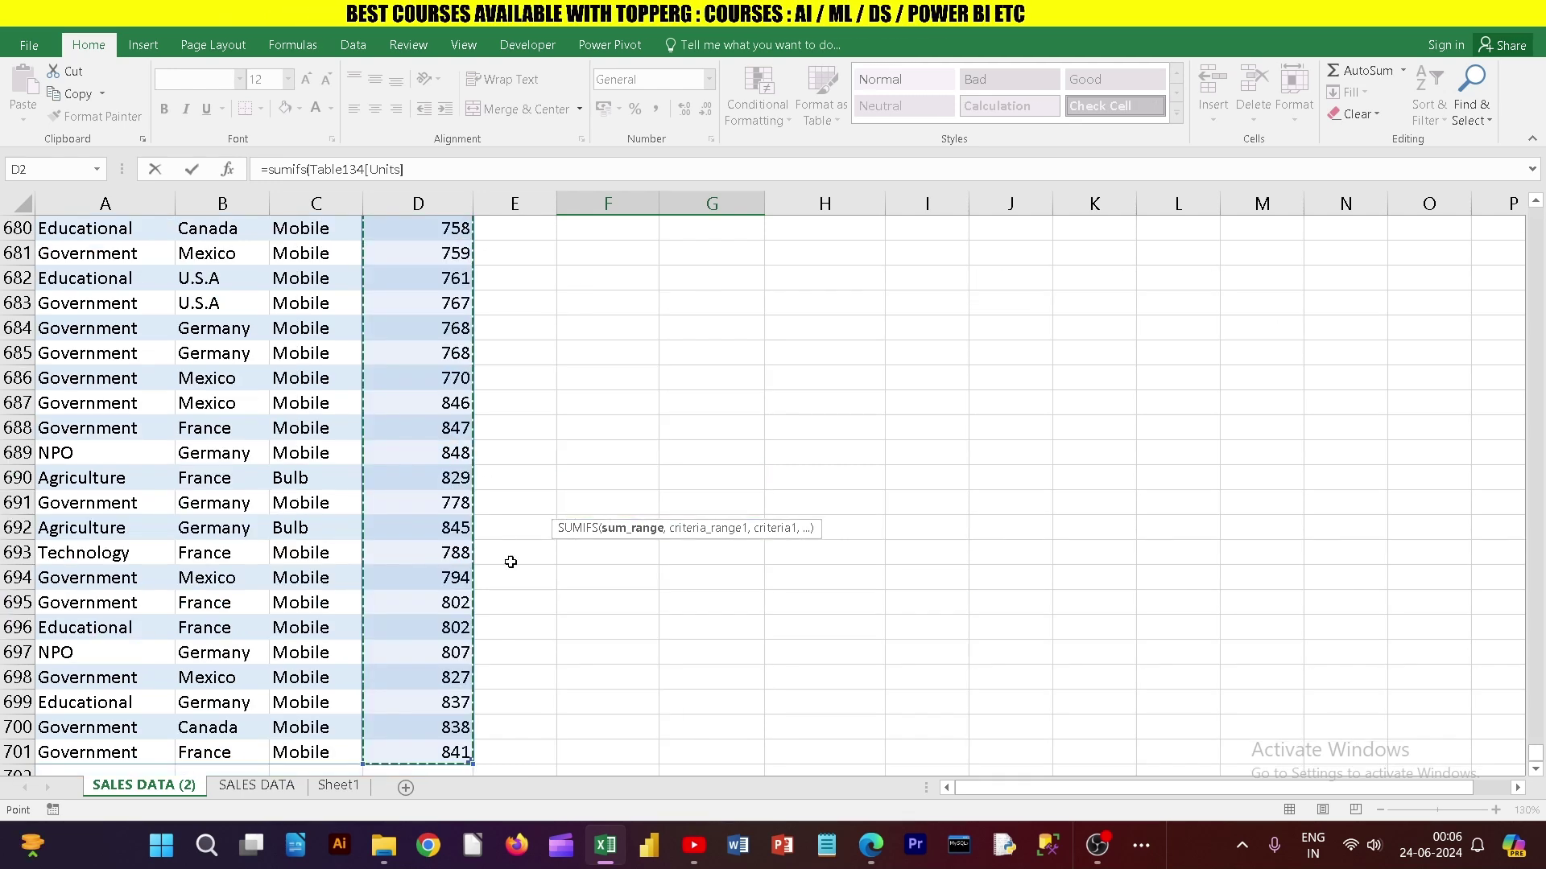
pyautogui.scroll(-3, 515, 576)
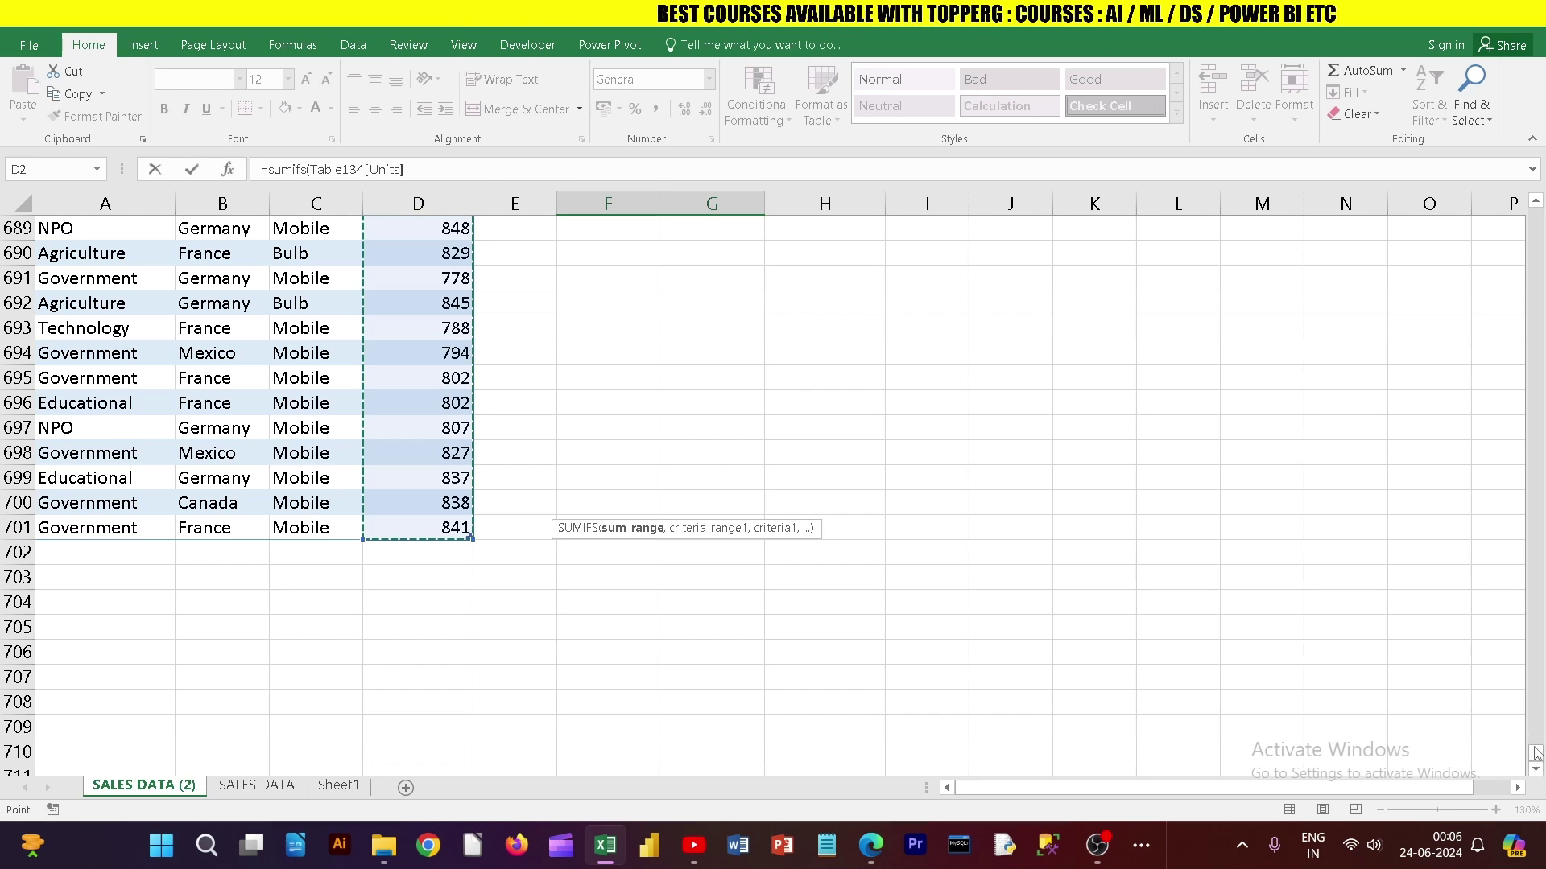
pyautogui.moveTo(1535, 753); pyautogui.dragTo(1532, 221)
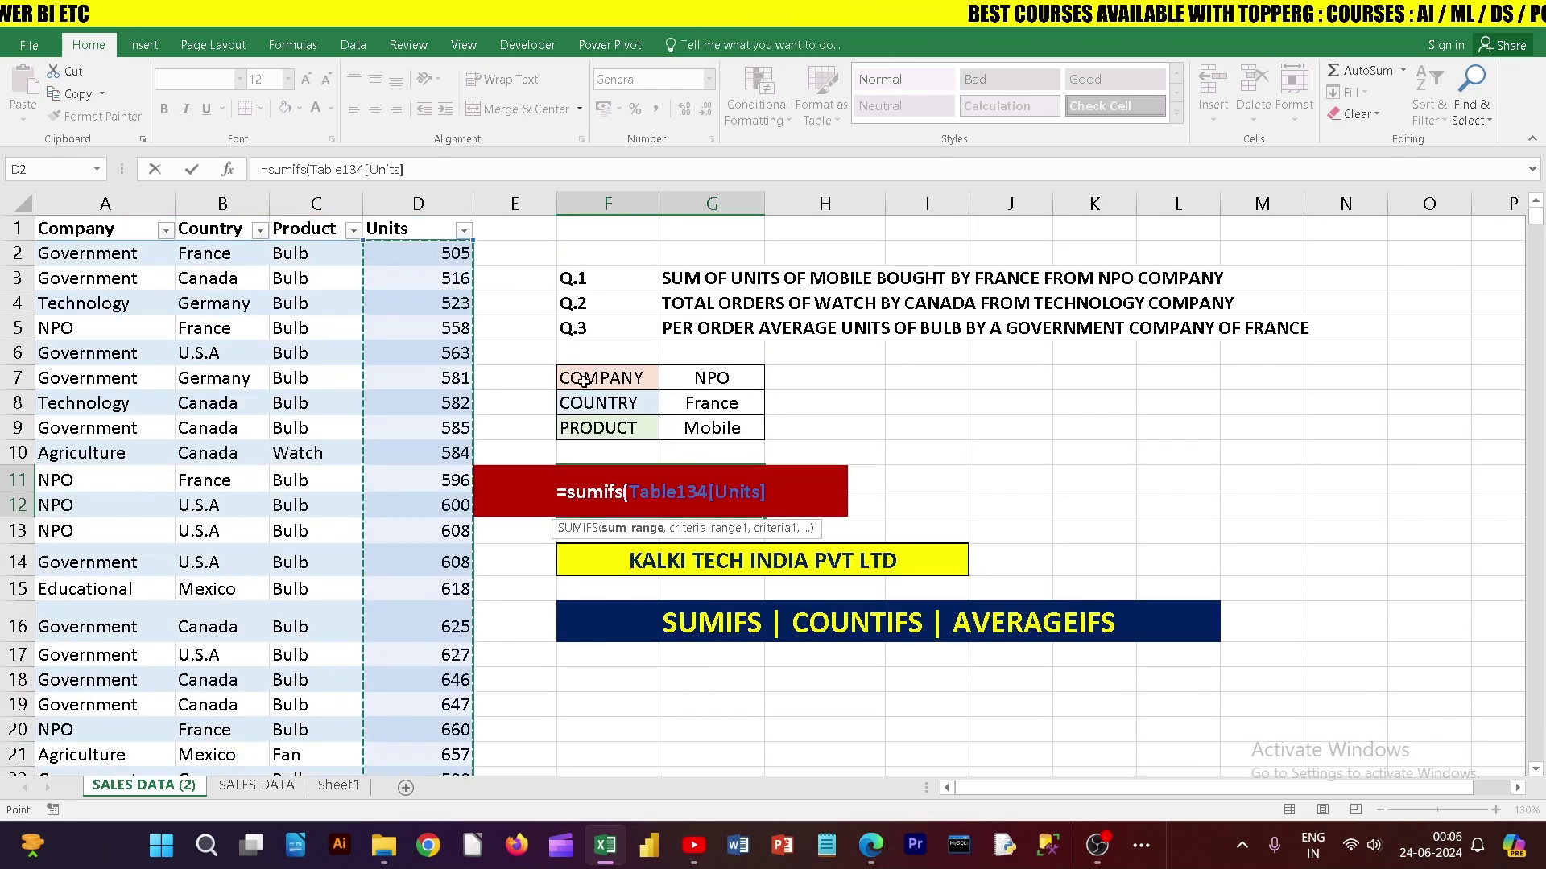
# Step: Add Table134[Company] as the first criteria range of the SUMIFS formula
pyautogui.write(',')
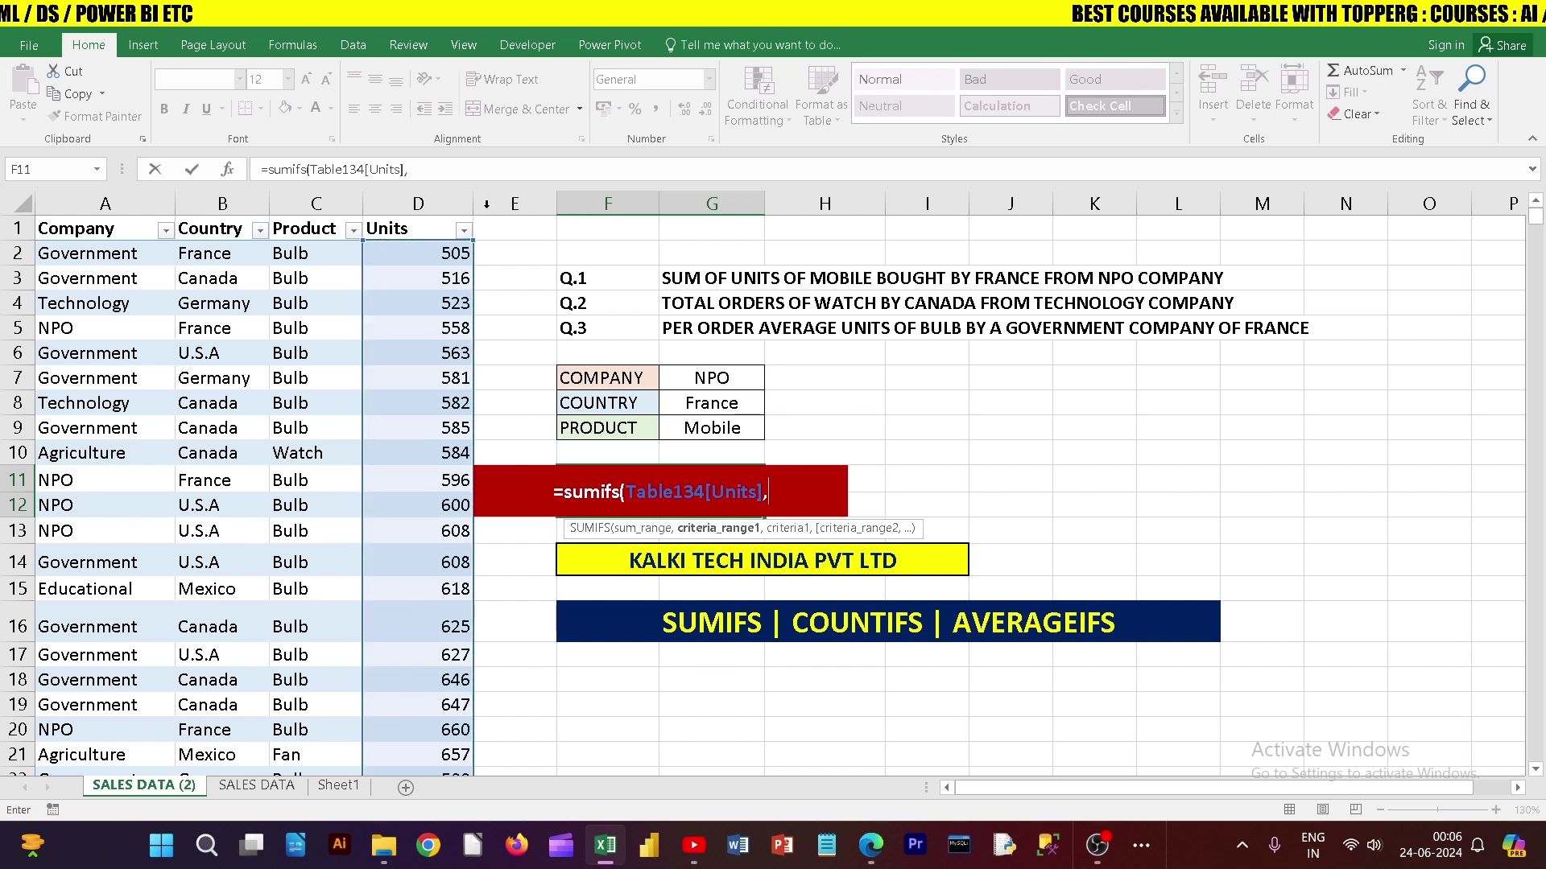
pyautogui.click(305, 168)
pyautogui.click(726, 159)
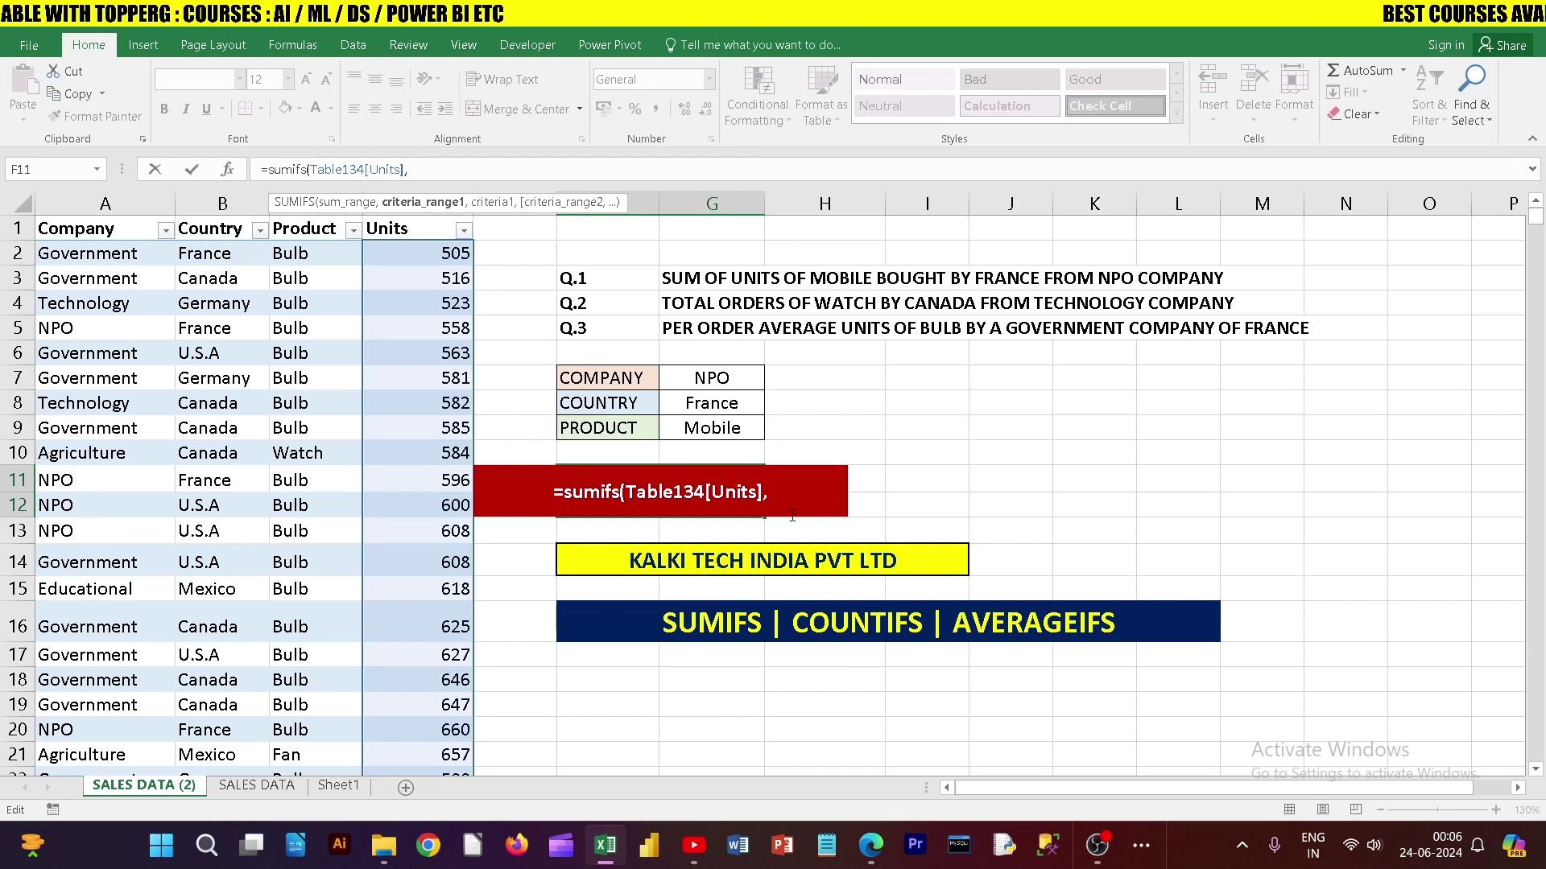
pyautogui.click(787, 480)
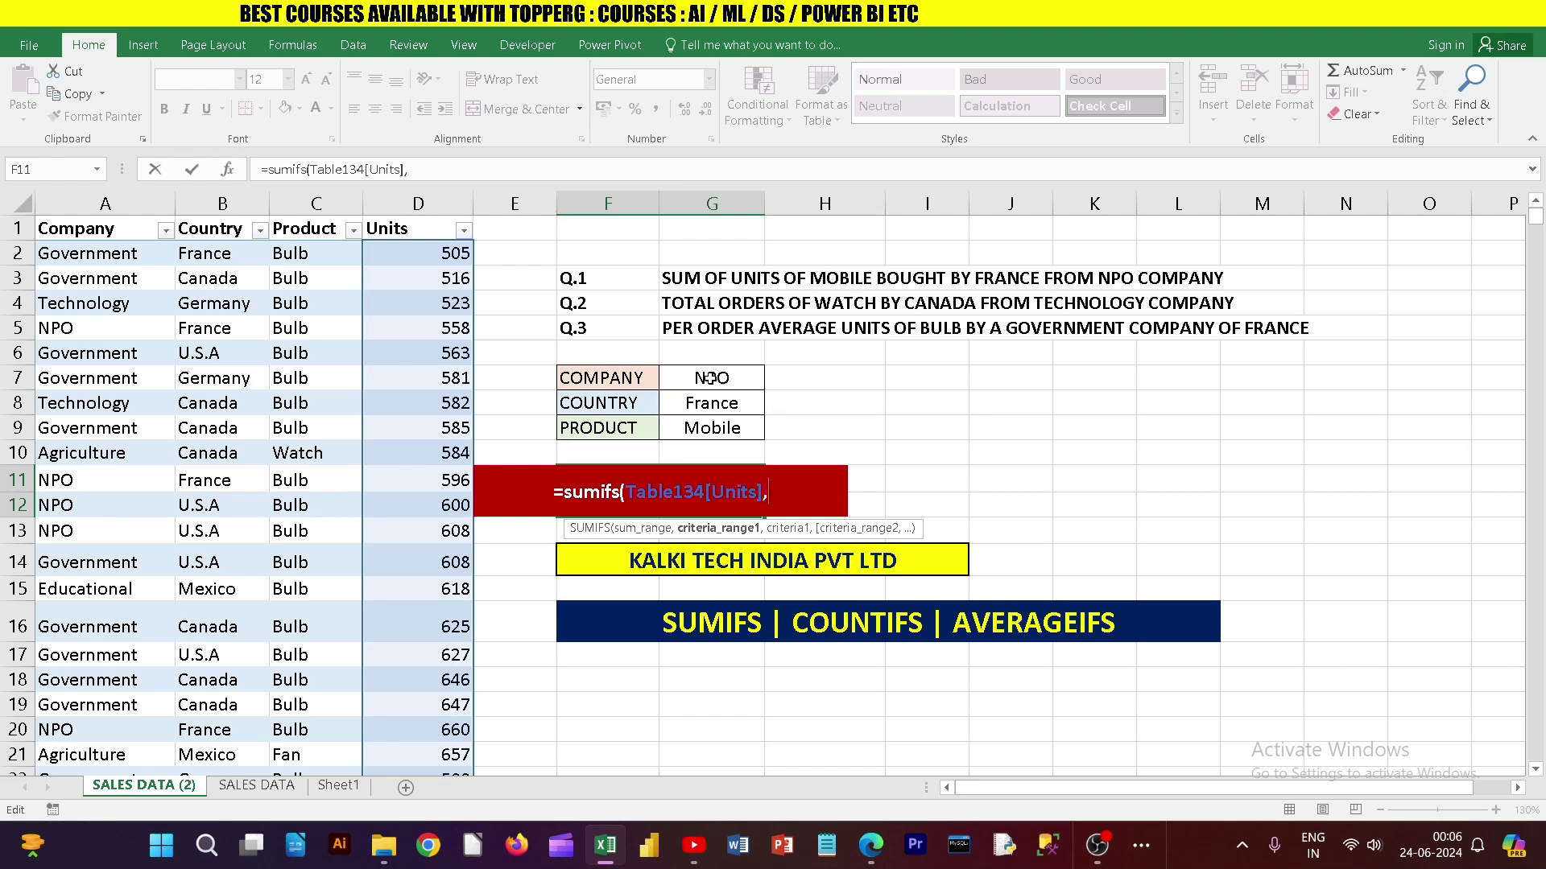
pyautogui.click(102, 252)
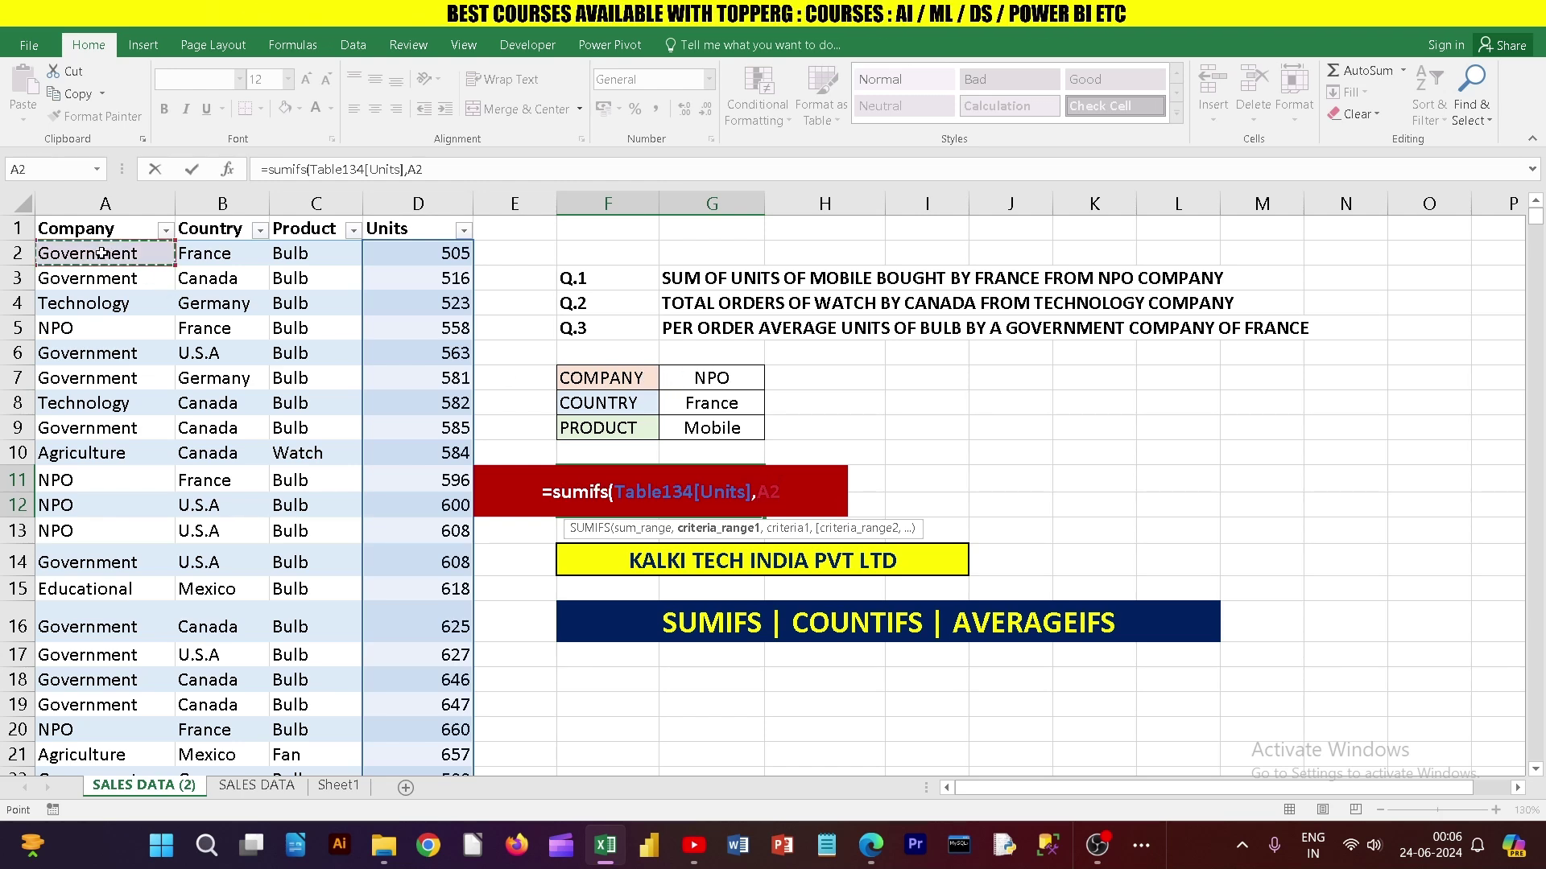
pyautogui.hotkey('ctrl', 'shift', 'Down')
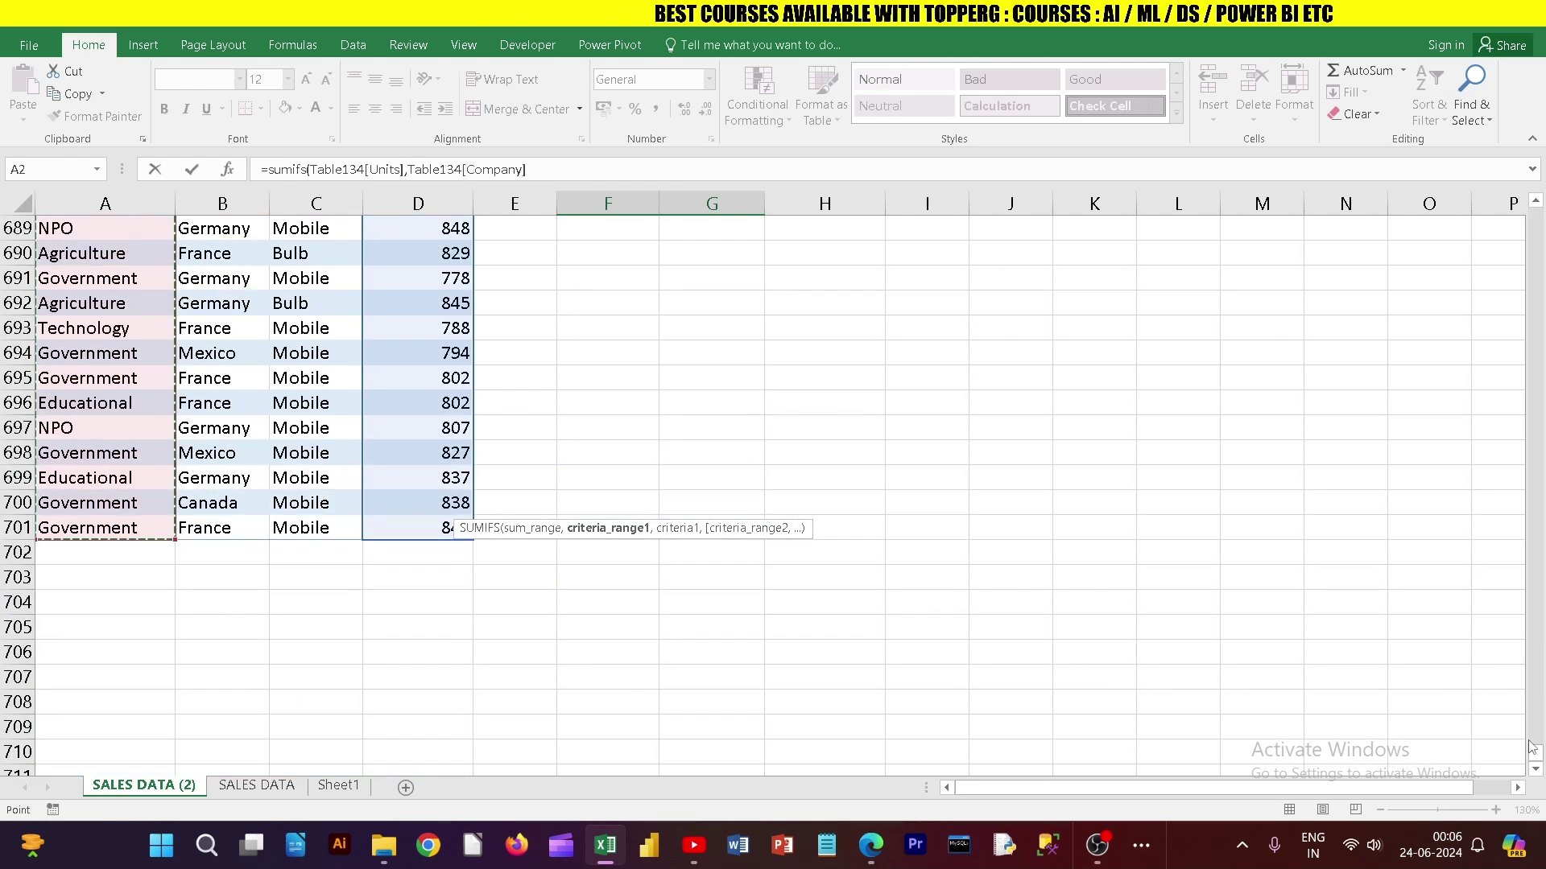
pyautogui.moveTo(1535, 752); pyautogui.dragTo(1524, 221)
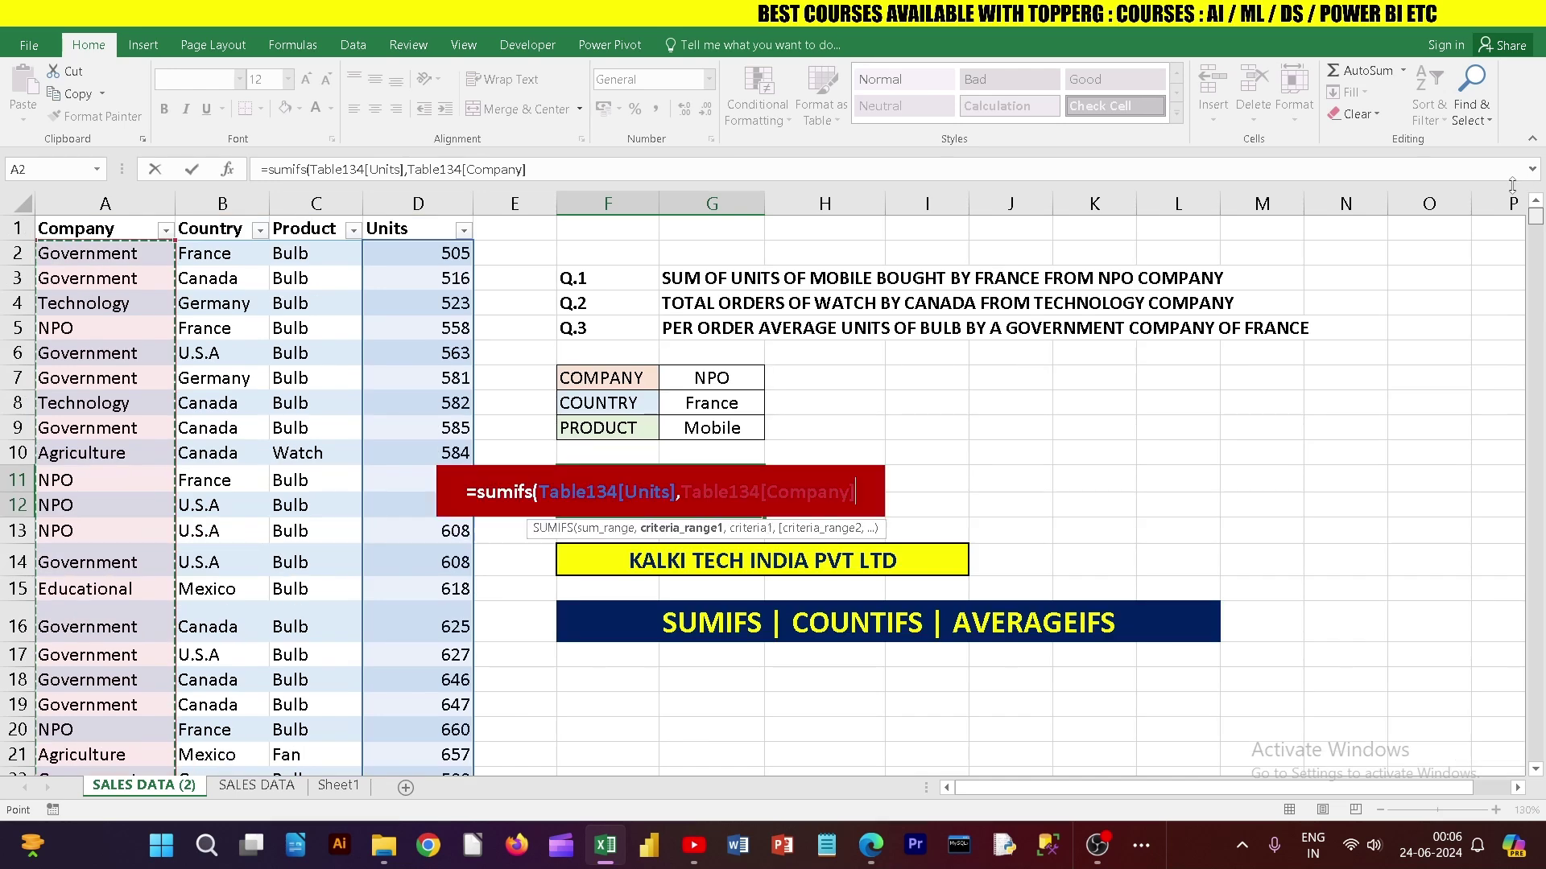
pyautogui.write(',')
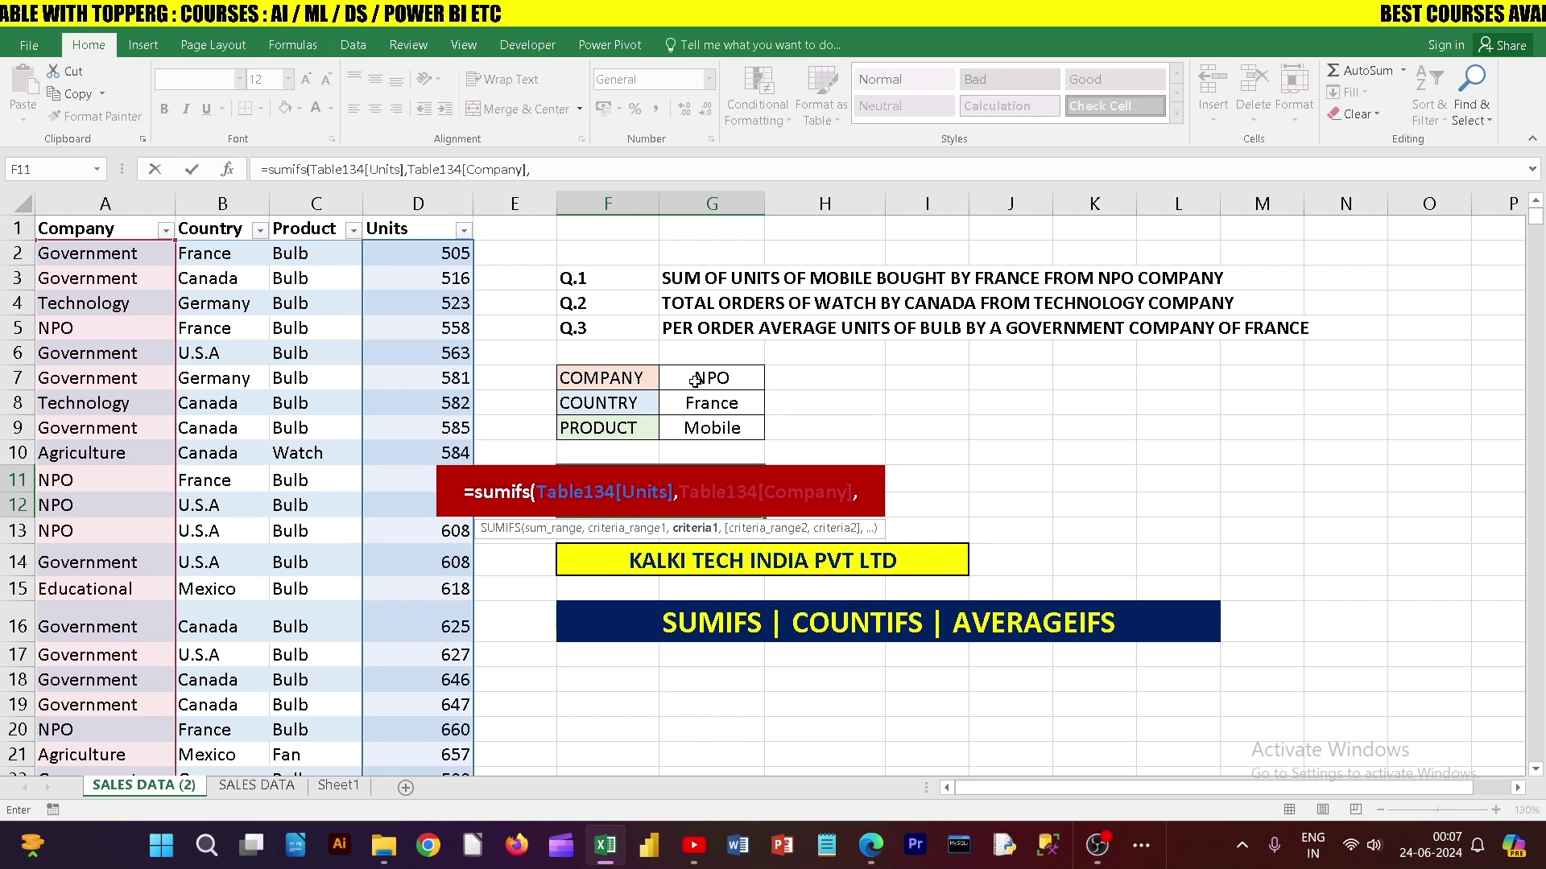
# Step: Add G7 (NPO) as company criterion, then the Country column with criterion G8 (France)
pyautogui.click(696, 381)
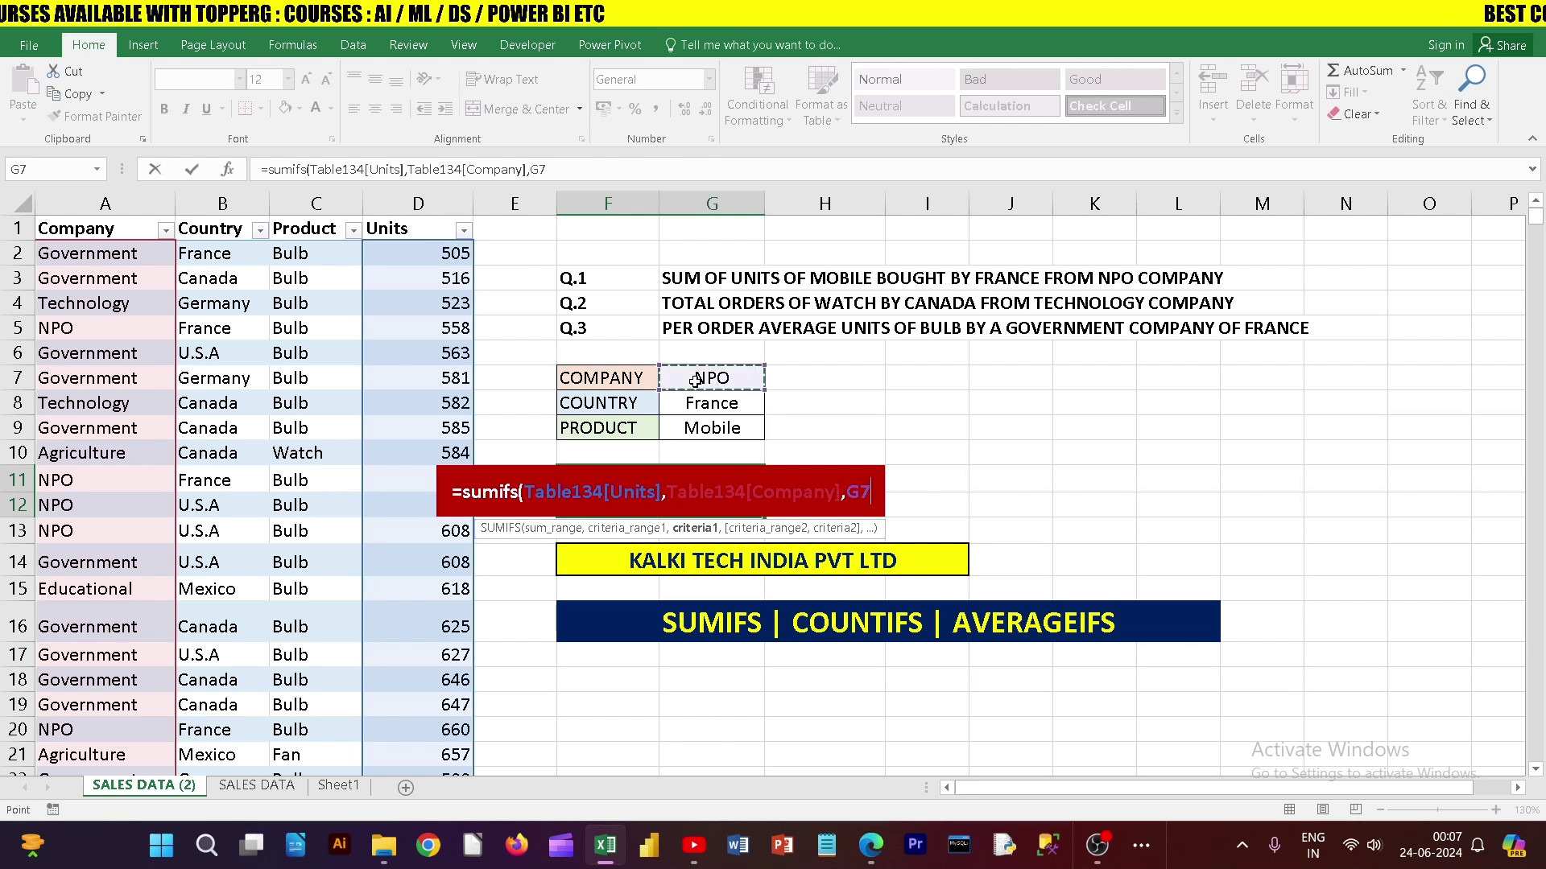
pyautogui.write(',')
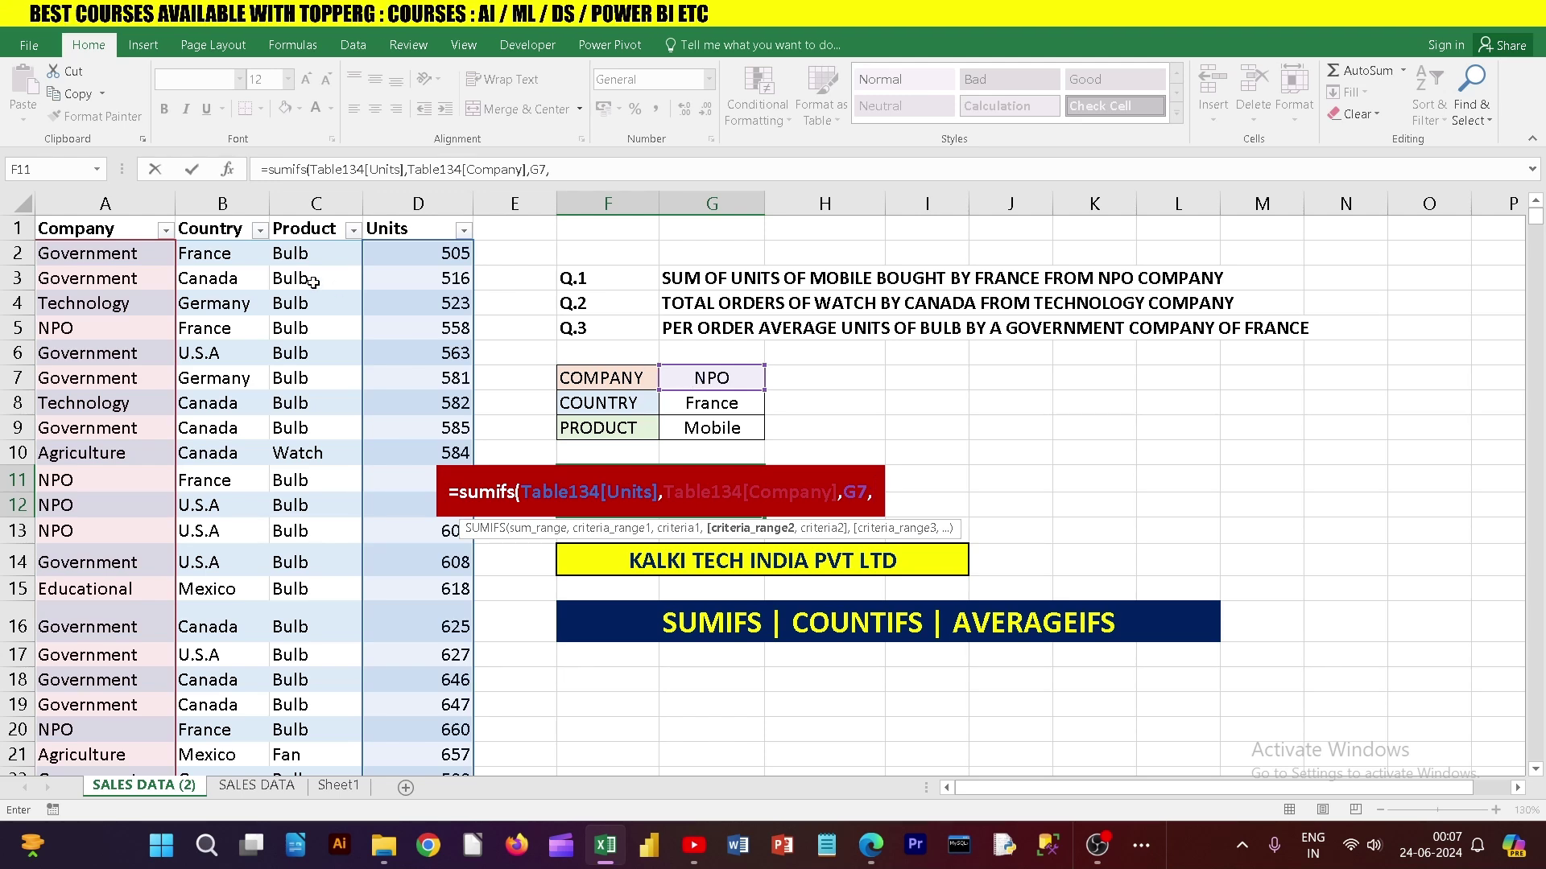
pyautogui.click(207, 252)
pyautogui.hotkey('ctrl', 'shift', 'Down')
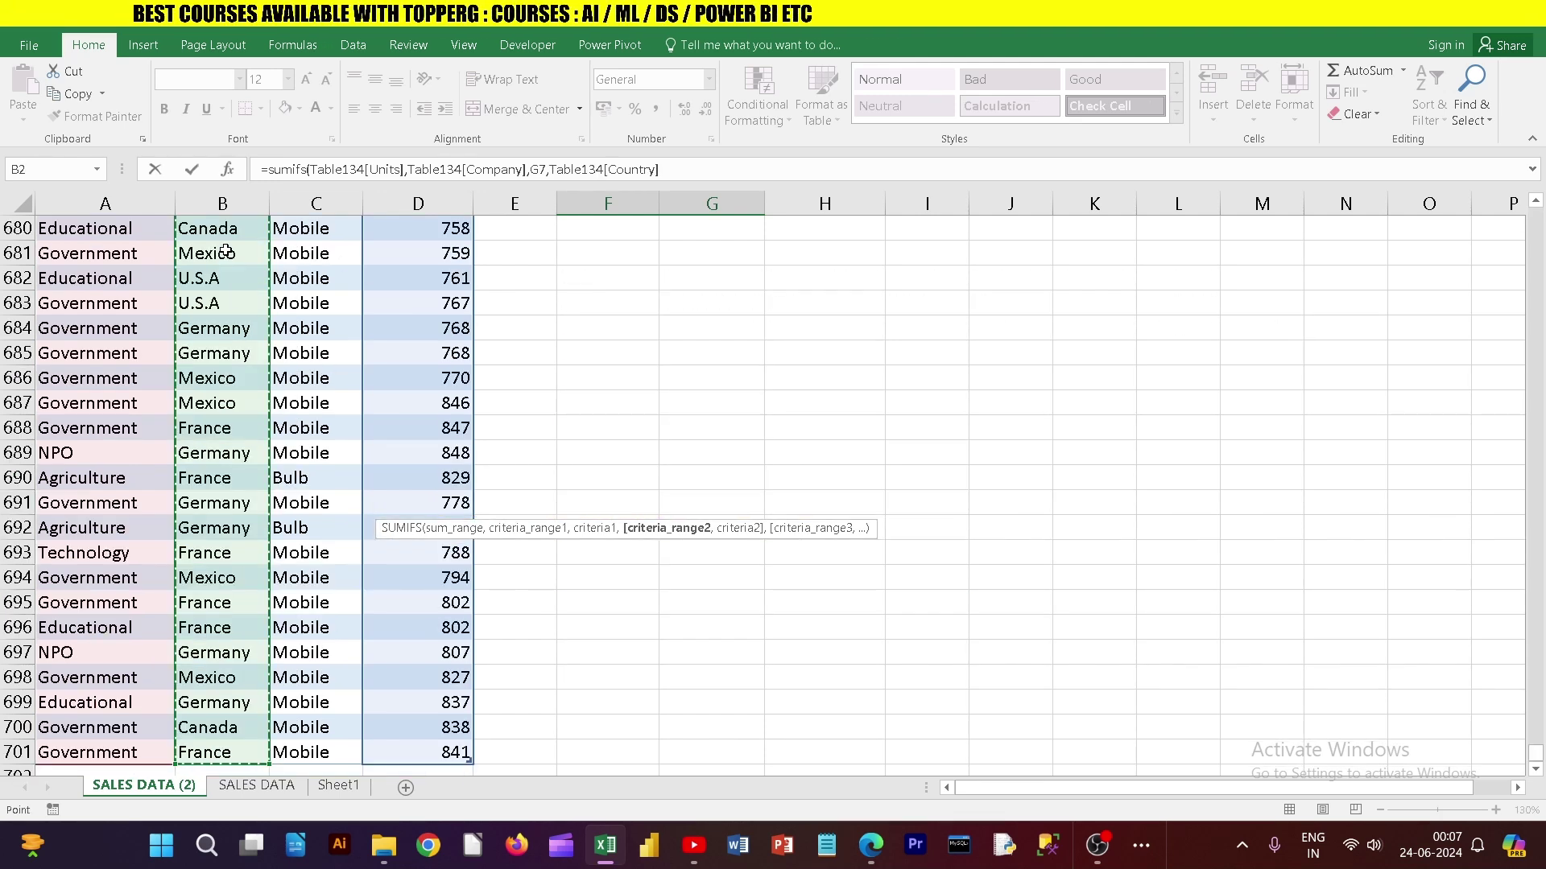
pyautogui.moveTo(1535, 753); pyautogui.dragTo(1535, 215)
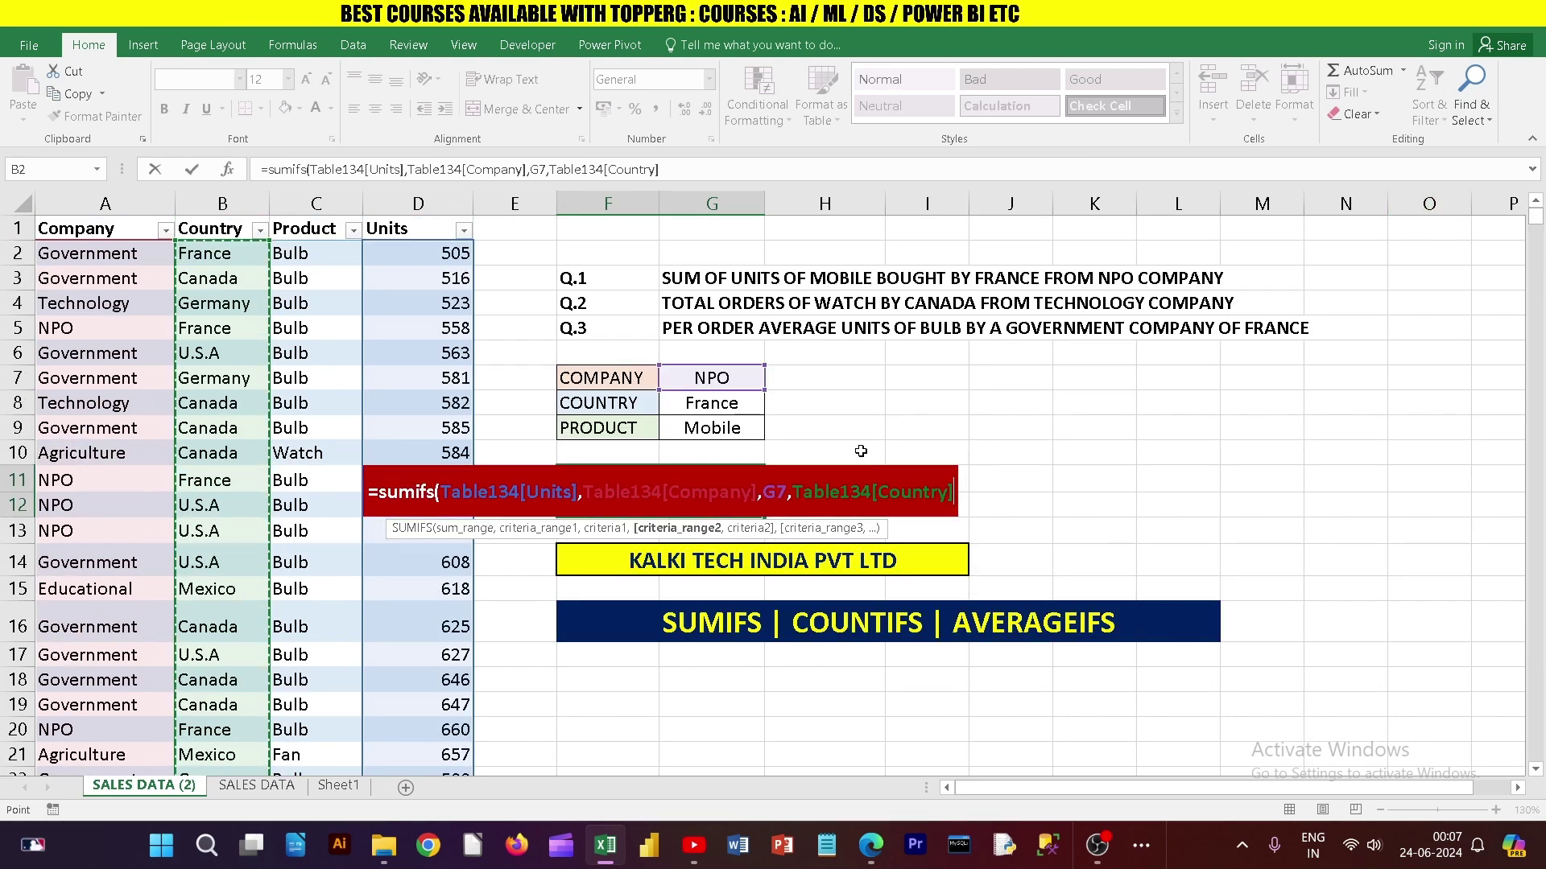
pyautogui.write(',')
pyautogui.click(721, 403)
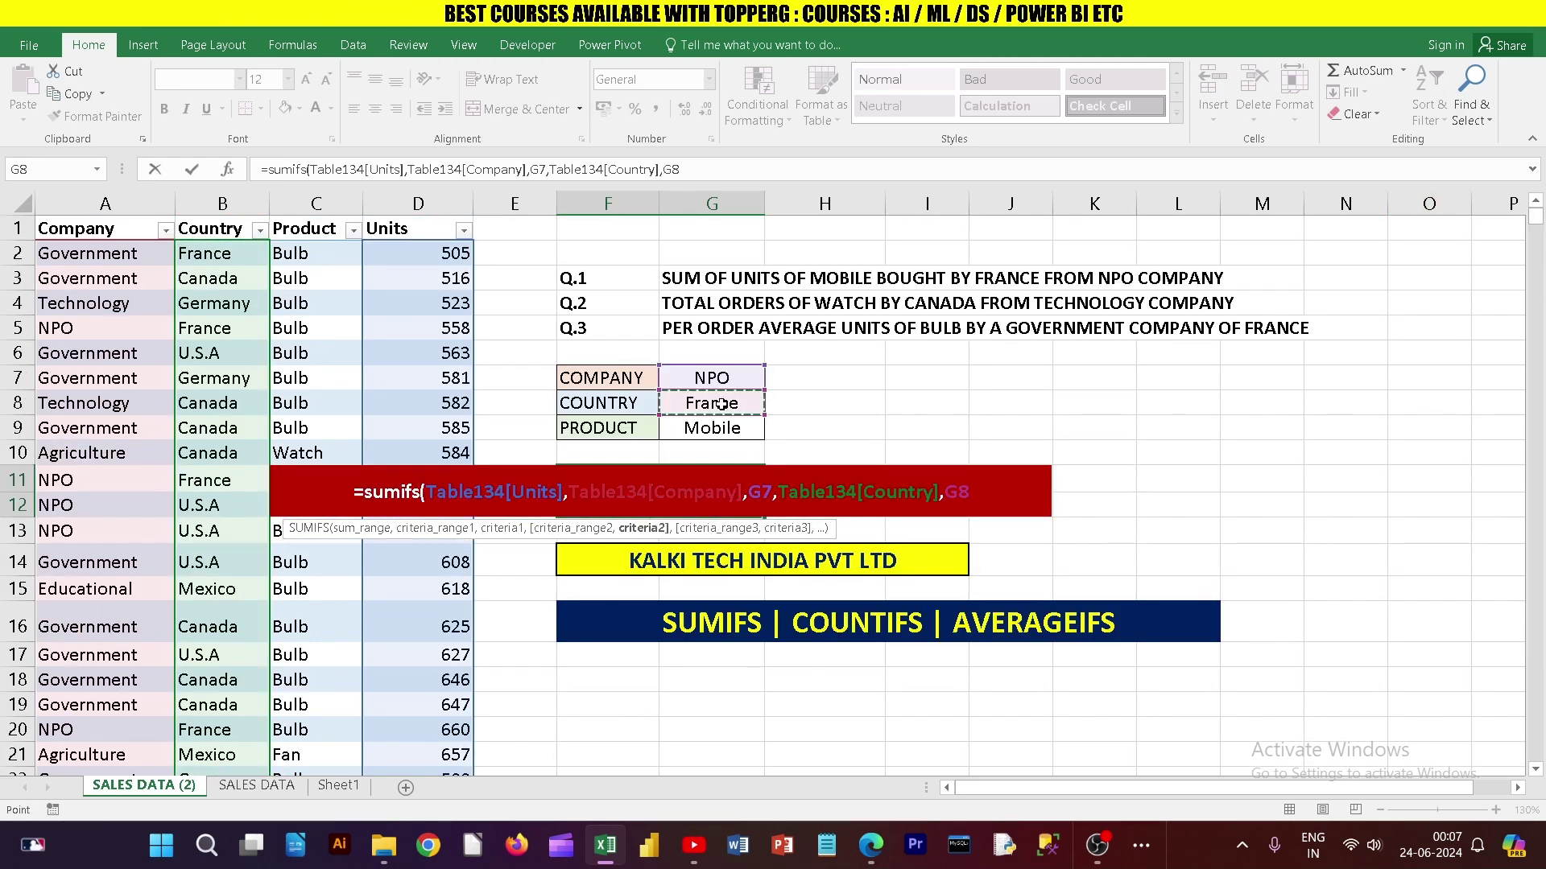
pyautogui.write(',')
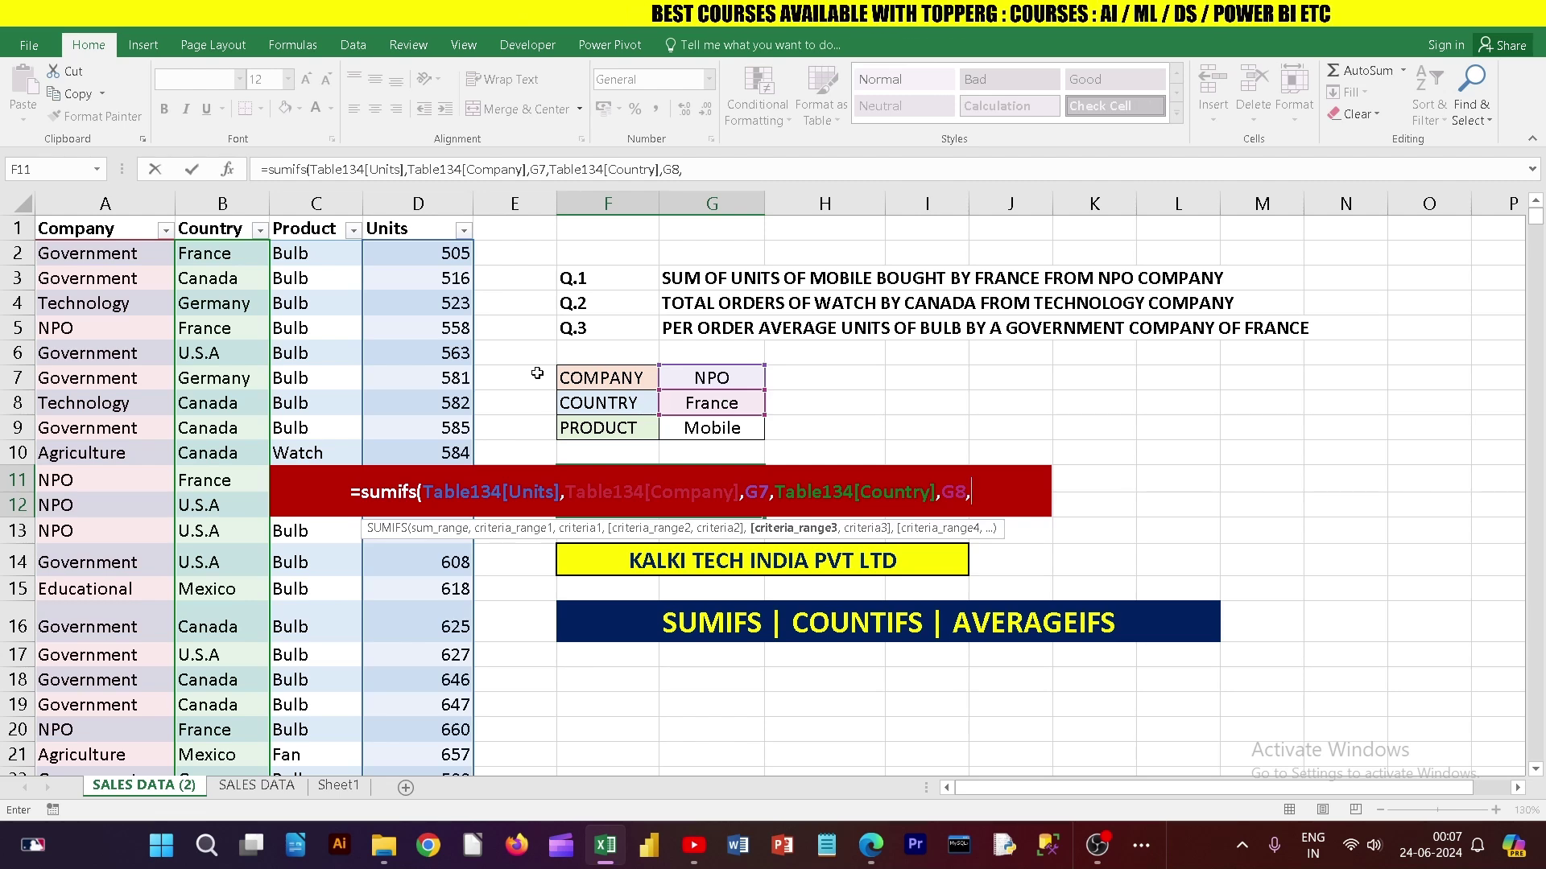
# Step: Add the Product column with criterion G9 (Mobile) and enter the formula, returning 1368
pyautogui.click(329, 260)
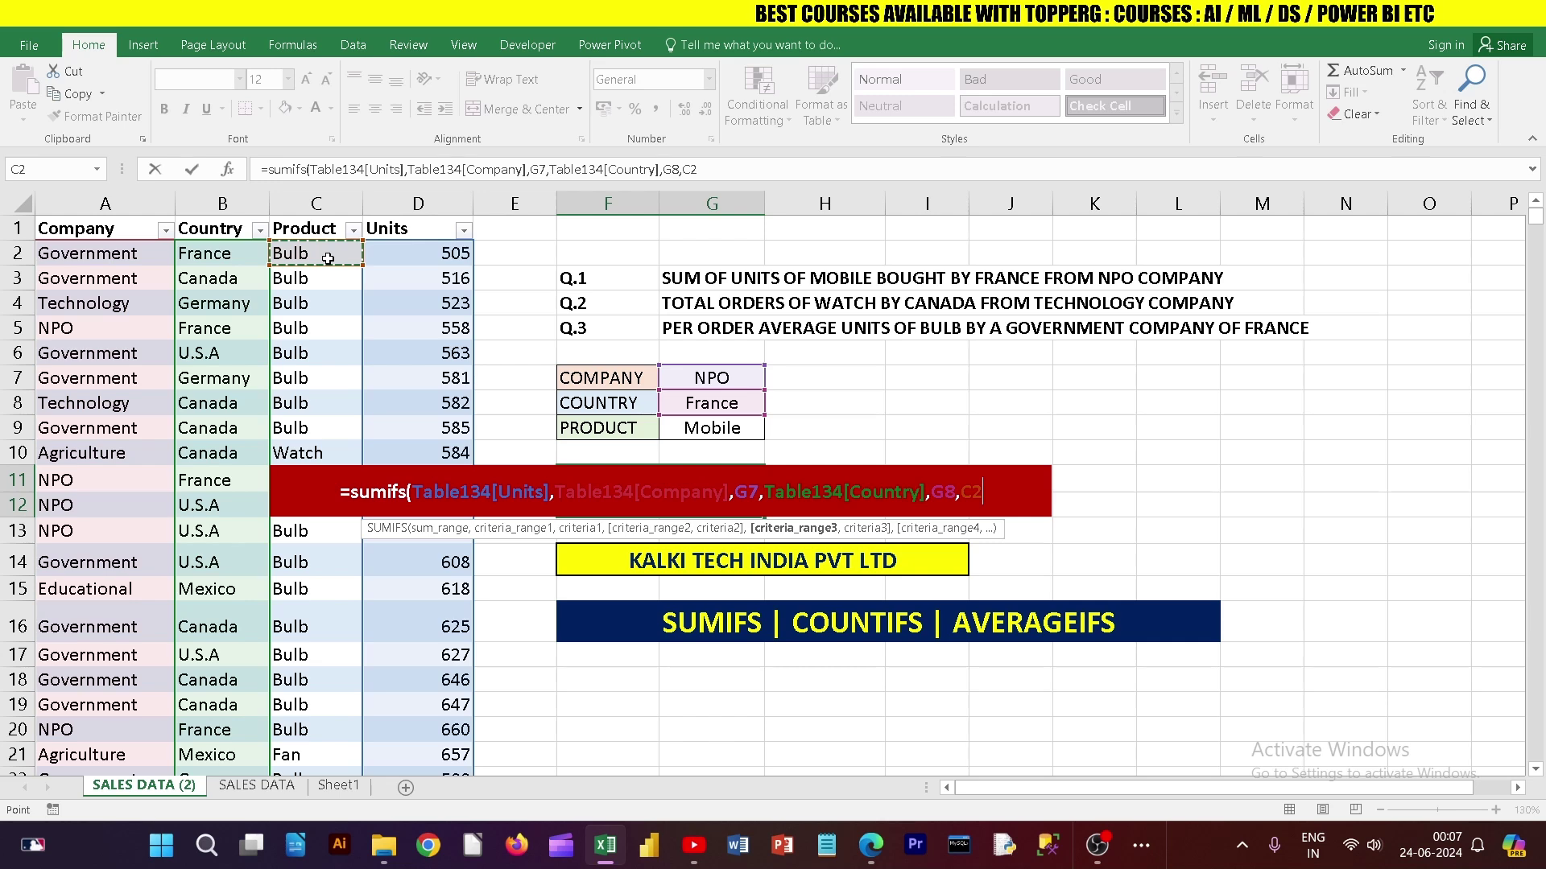
pyautogui.hotkey('ctrl', 'shift', 'Down')
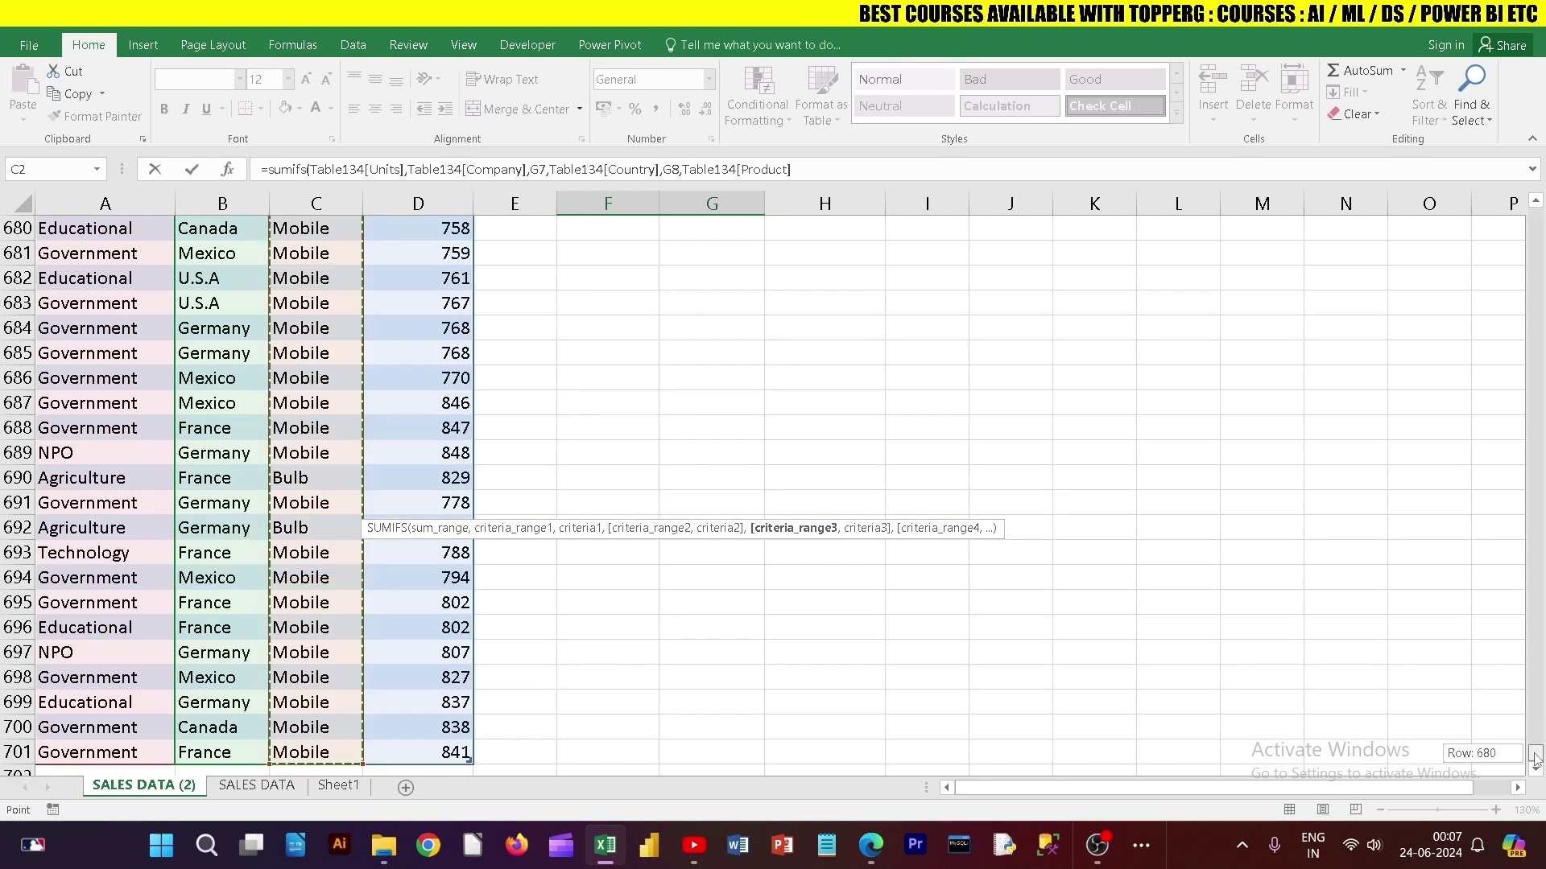
pyautogui.moveTo(1535, 756); pyautogui.dragTo(1535, 216)
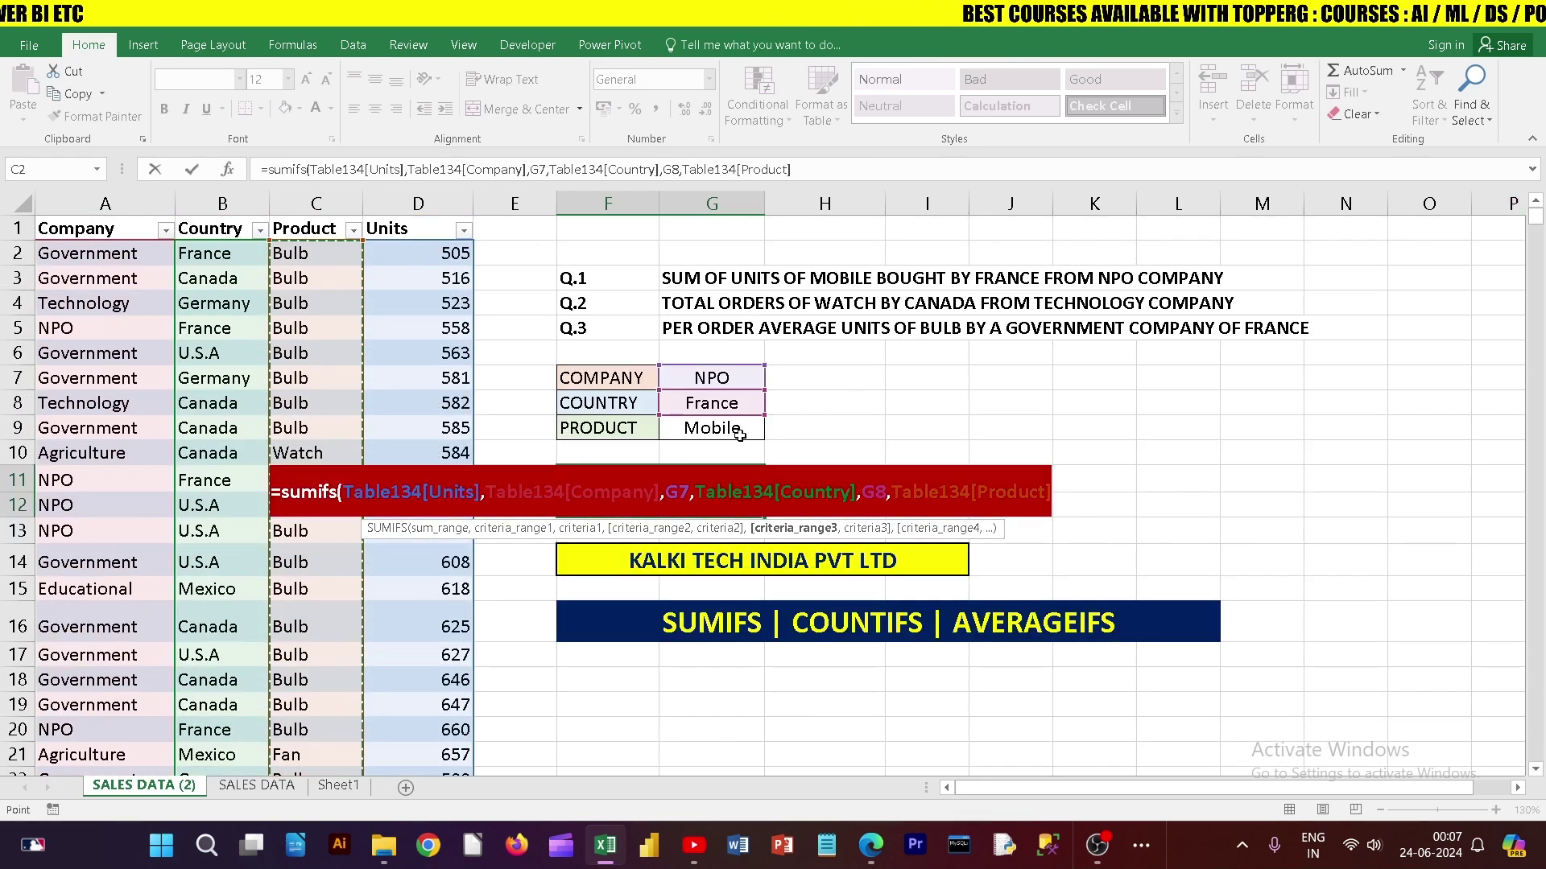
pyautogui.write(',')
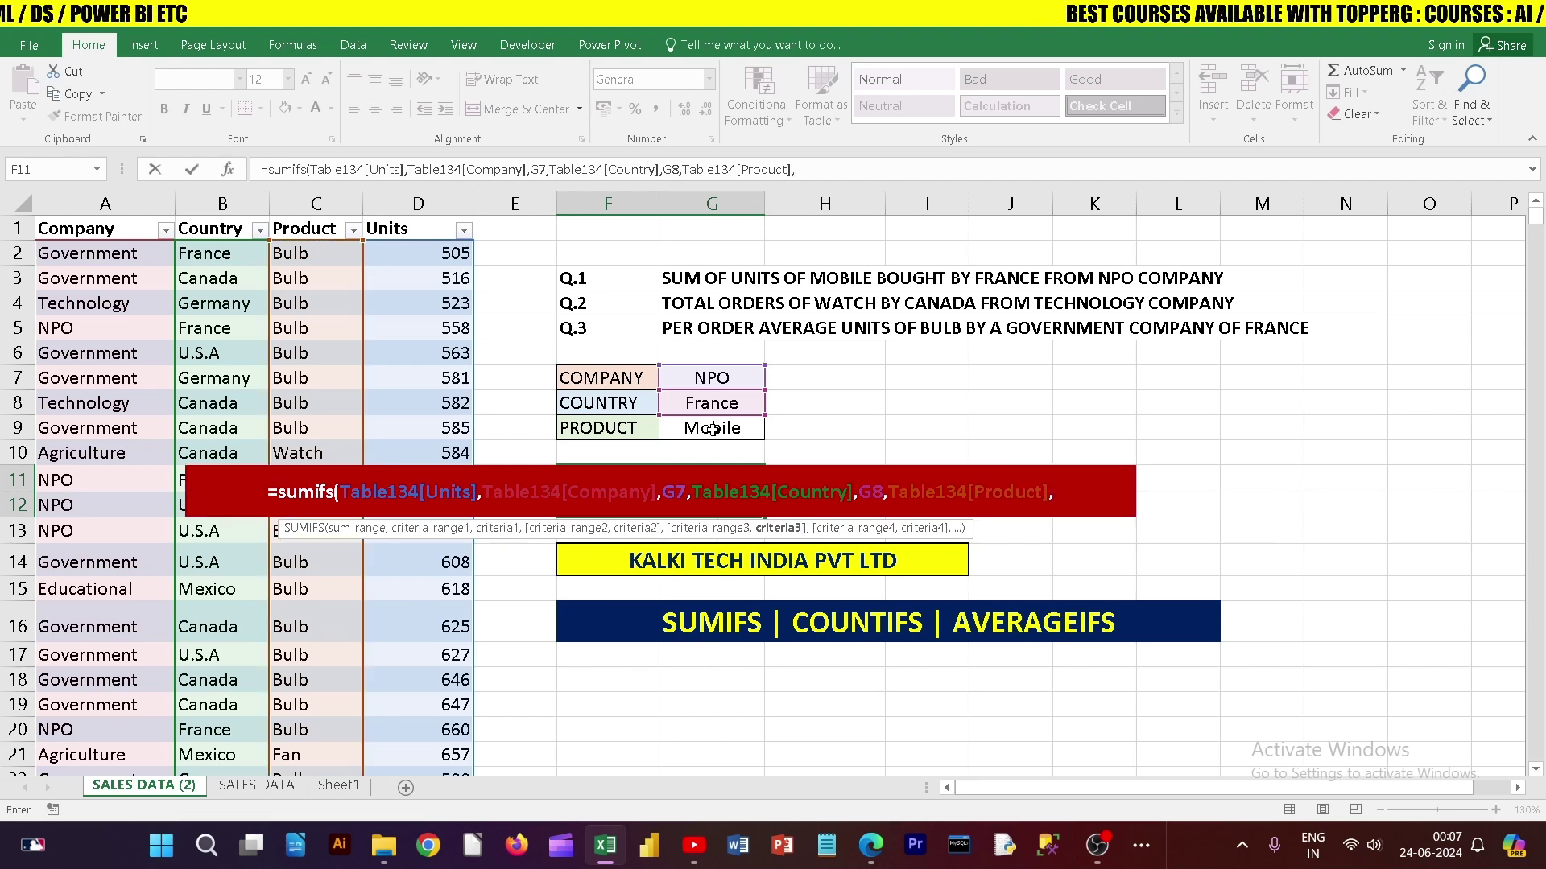
pyautogui.click(713, 429)
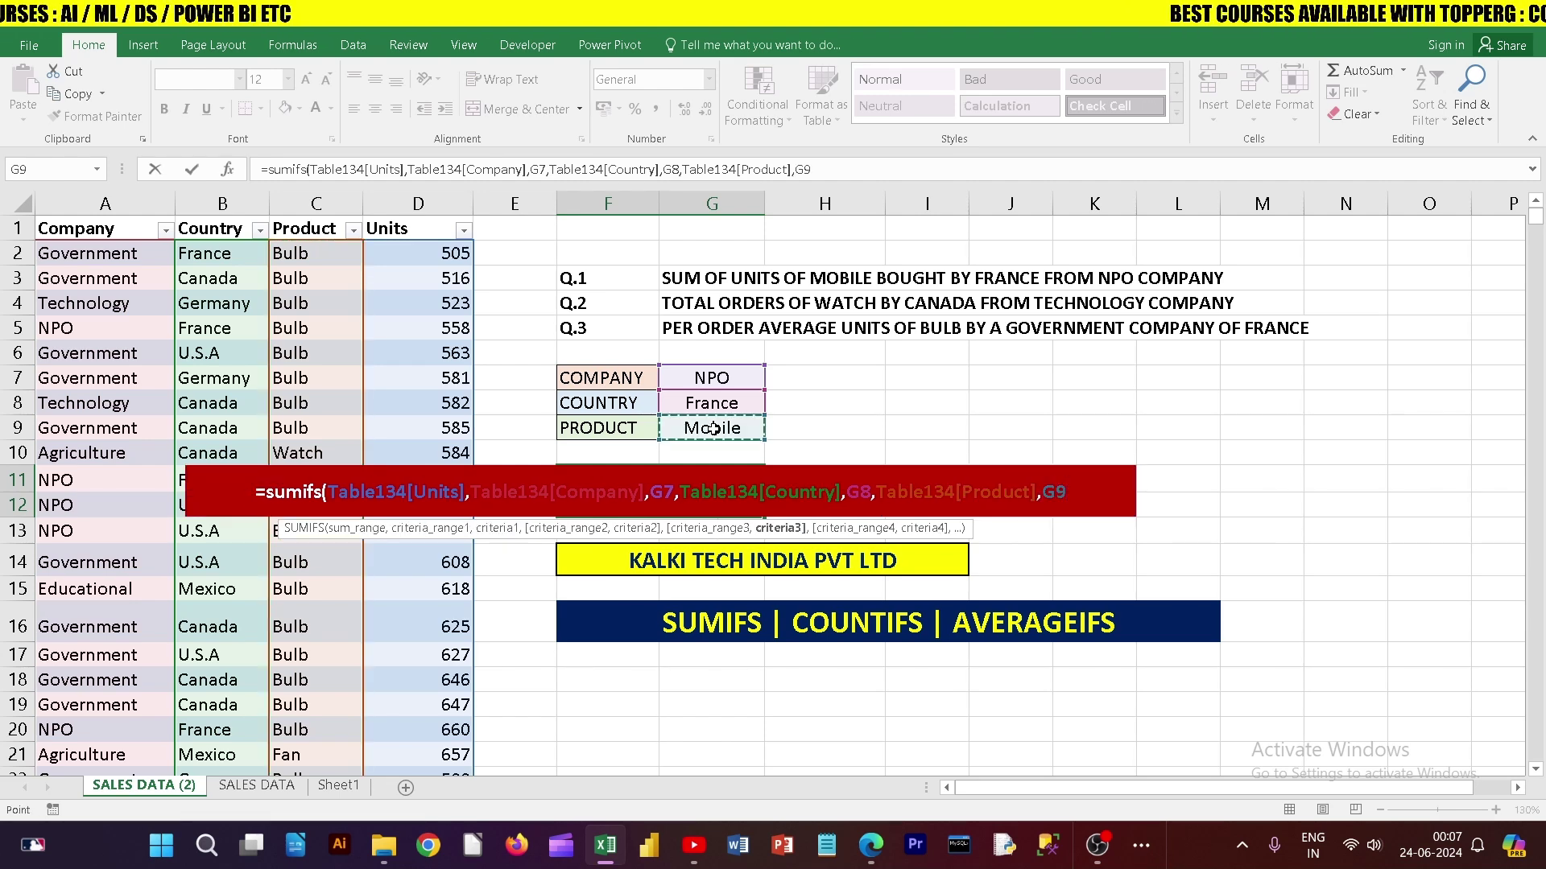
pyautogui.press('Return')
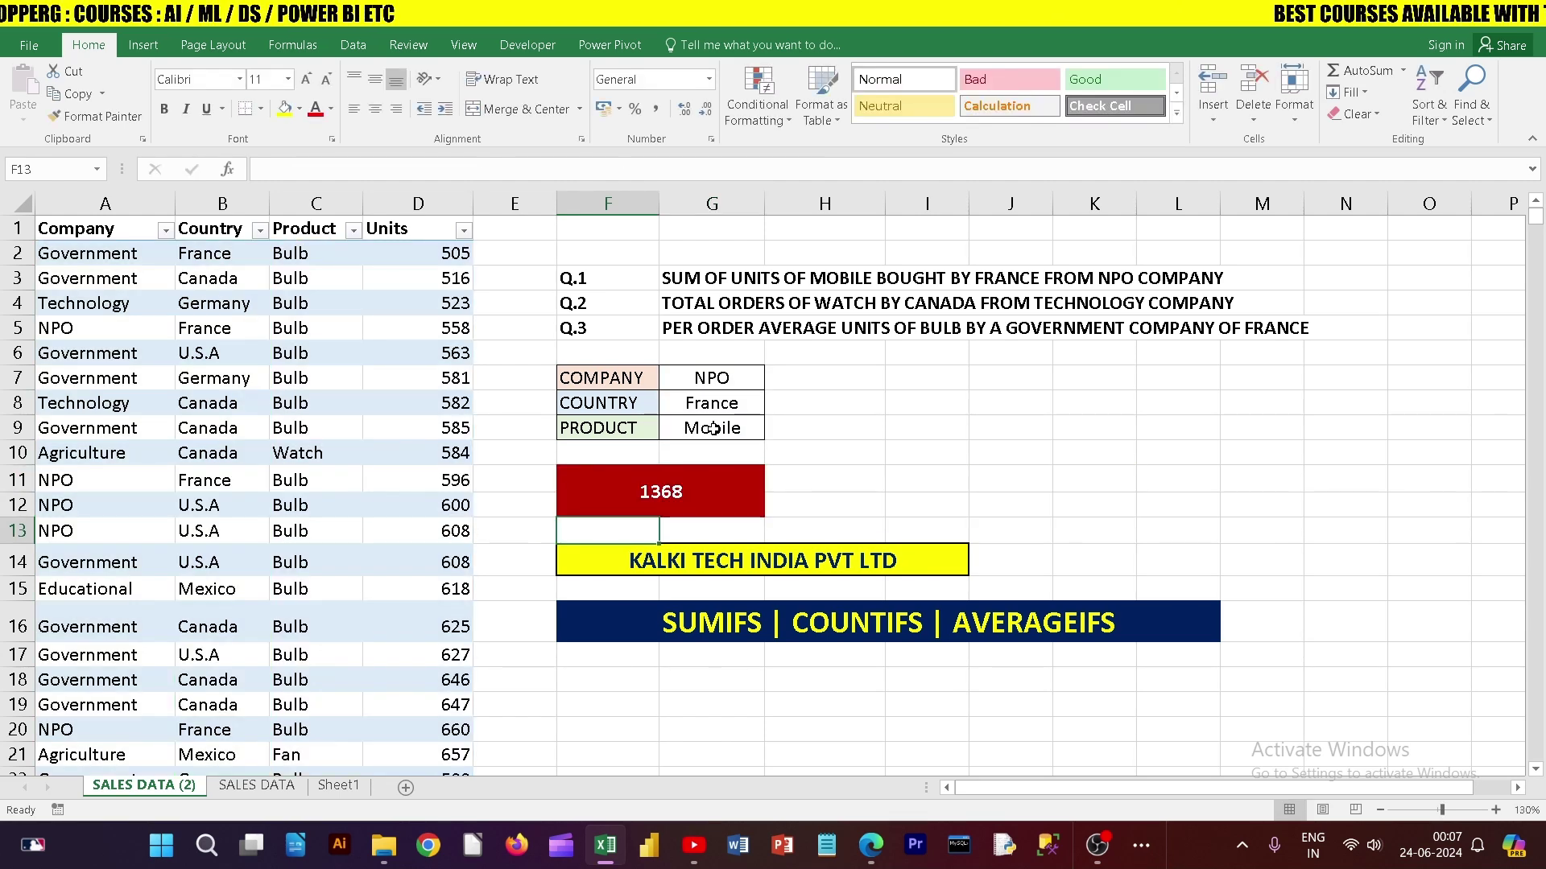
# Step: Check the SUMIFS formula in F11 and begin marking out K11:L12 for the next result
pyautogui.click(706, 480)
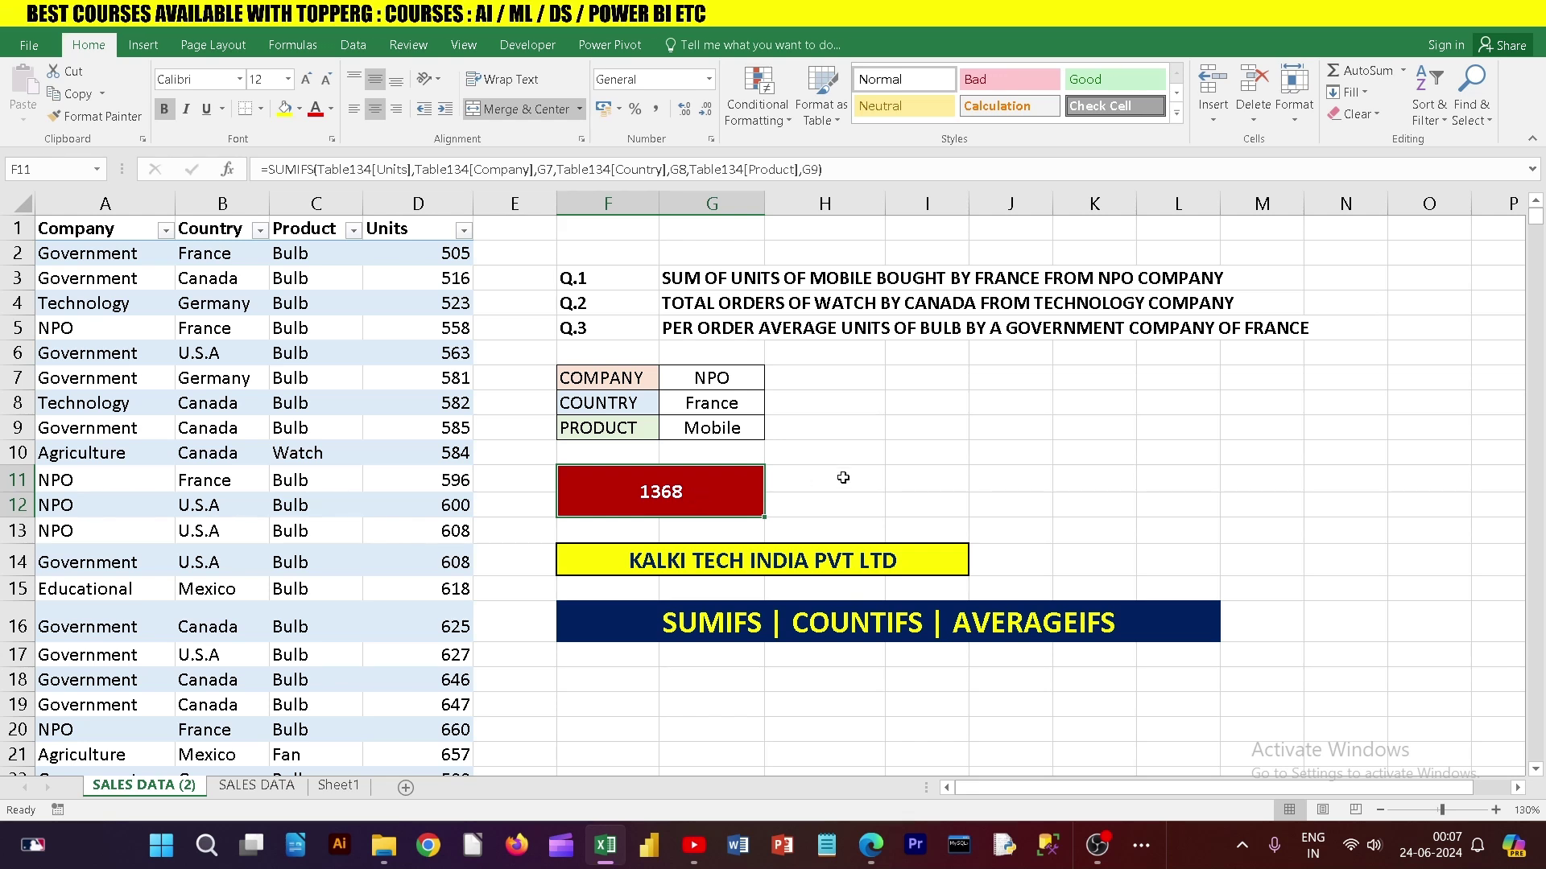
pyautogui.click(909, 490)
# Step: Merge K11:L12 into one cell with a dark red fill and white text
pyautogui.moveTo(1090, 479); pyautogui.dragTo(1182, 500)
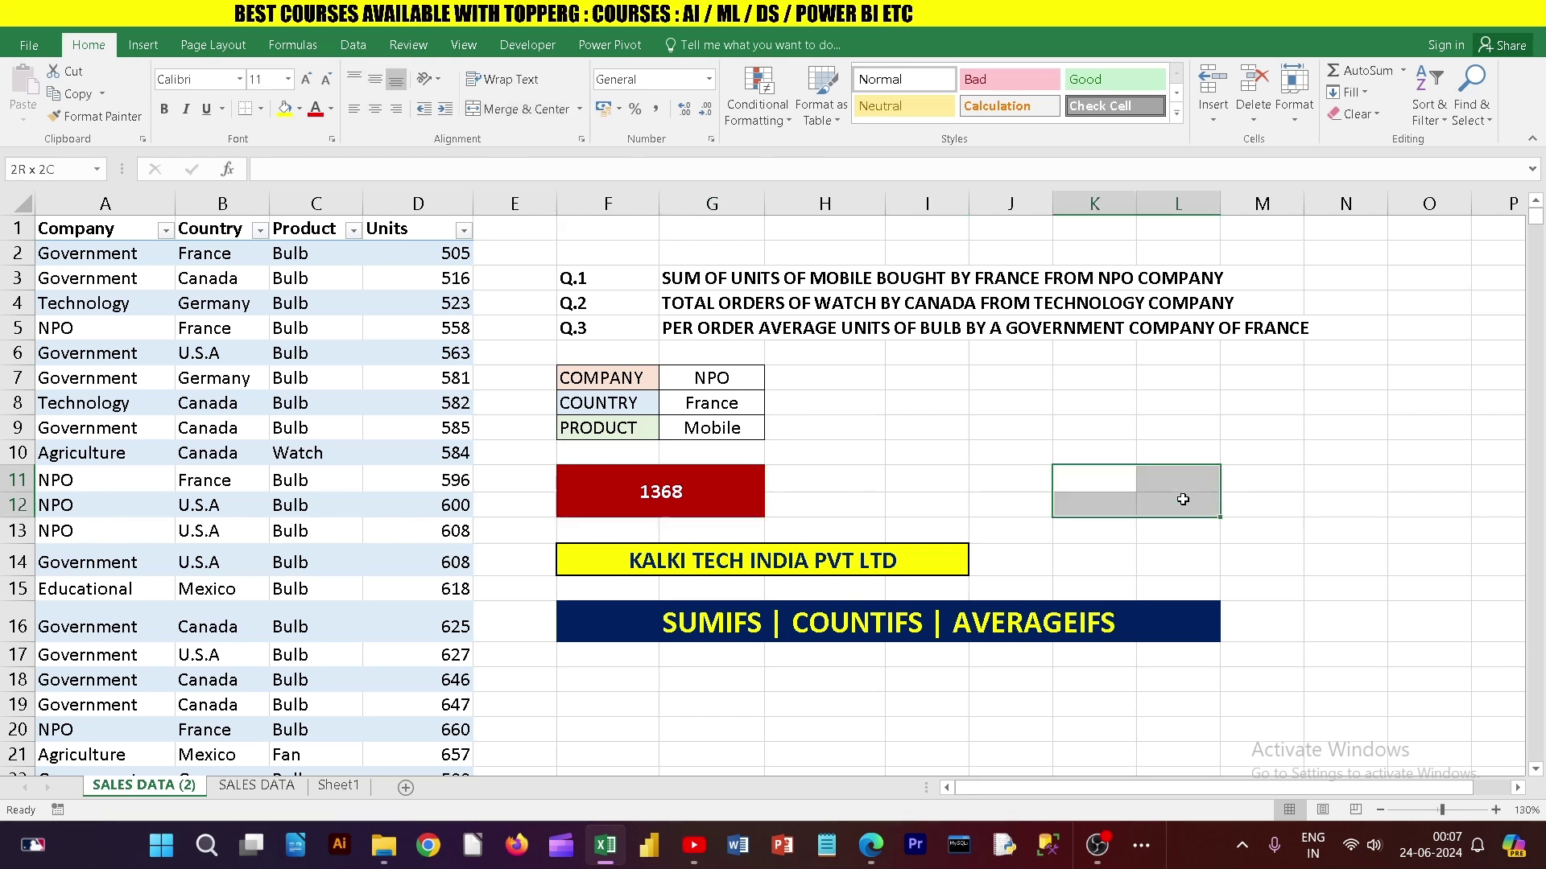
pyautogui.click(510, 110)
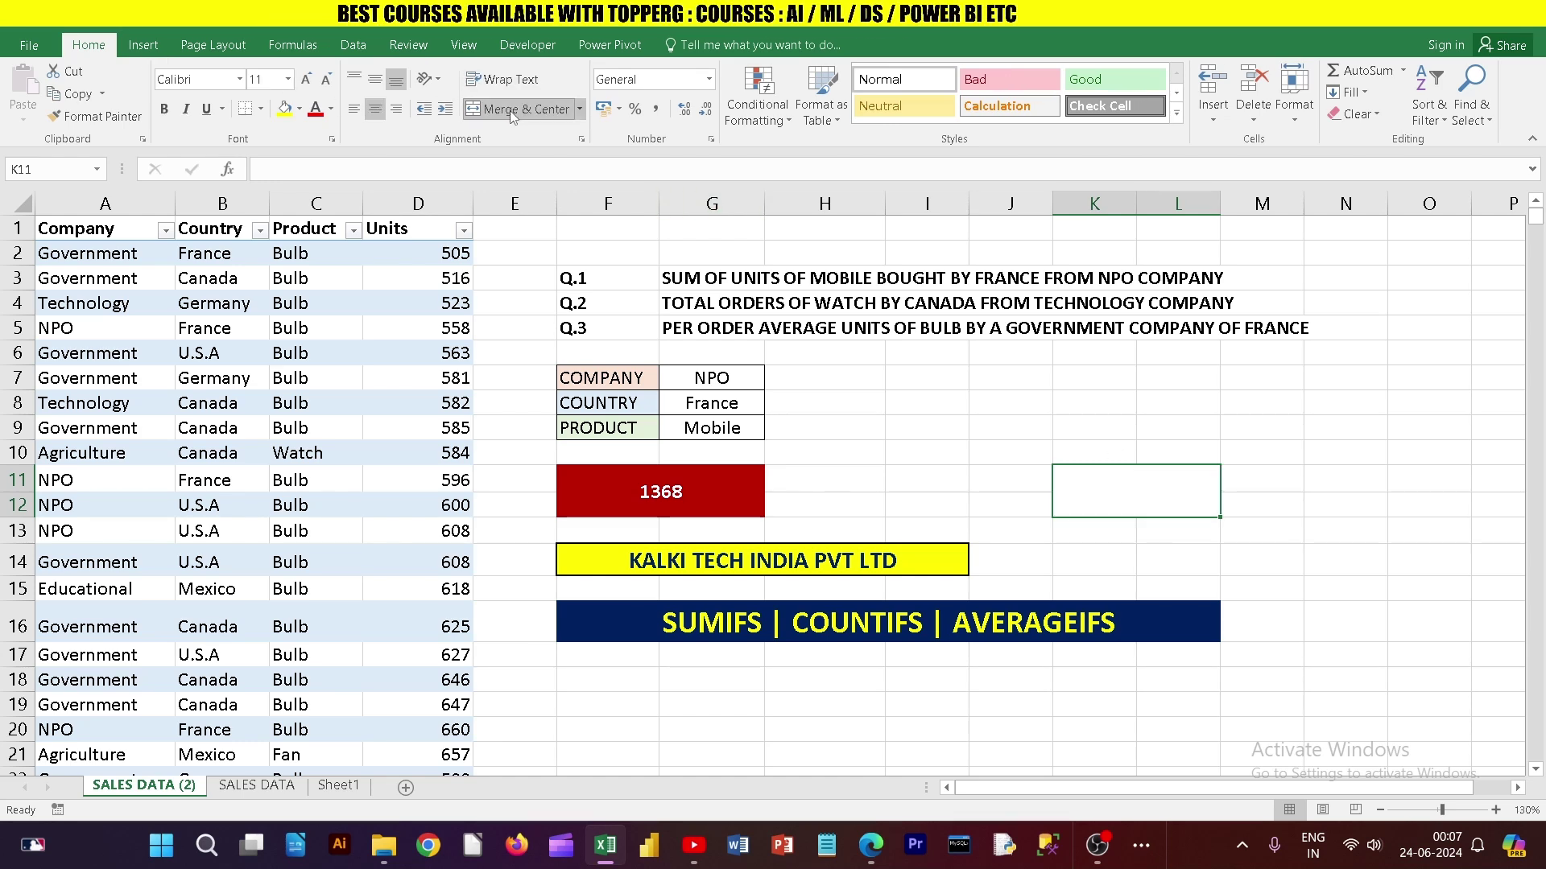
pyautogui.click(330, 108)
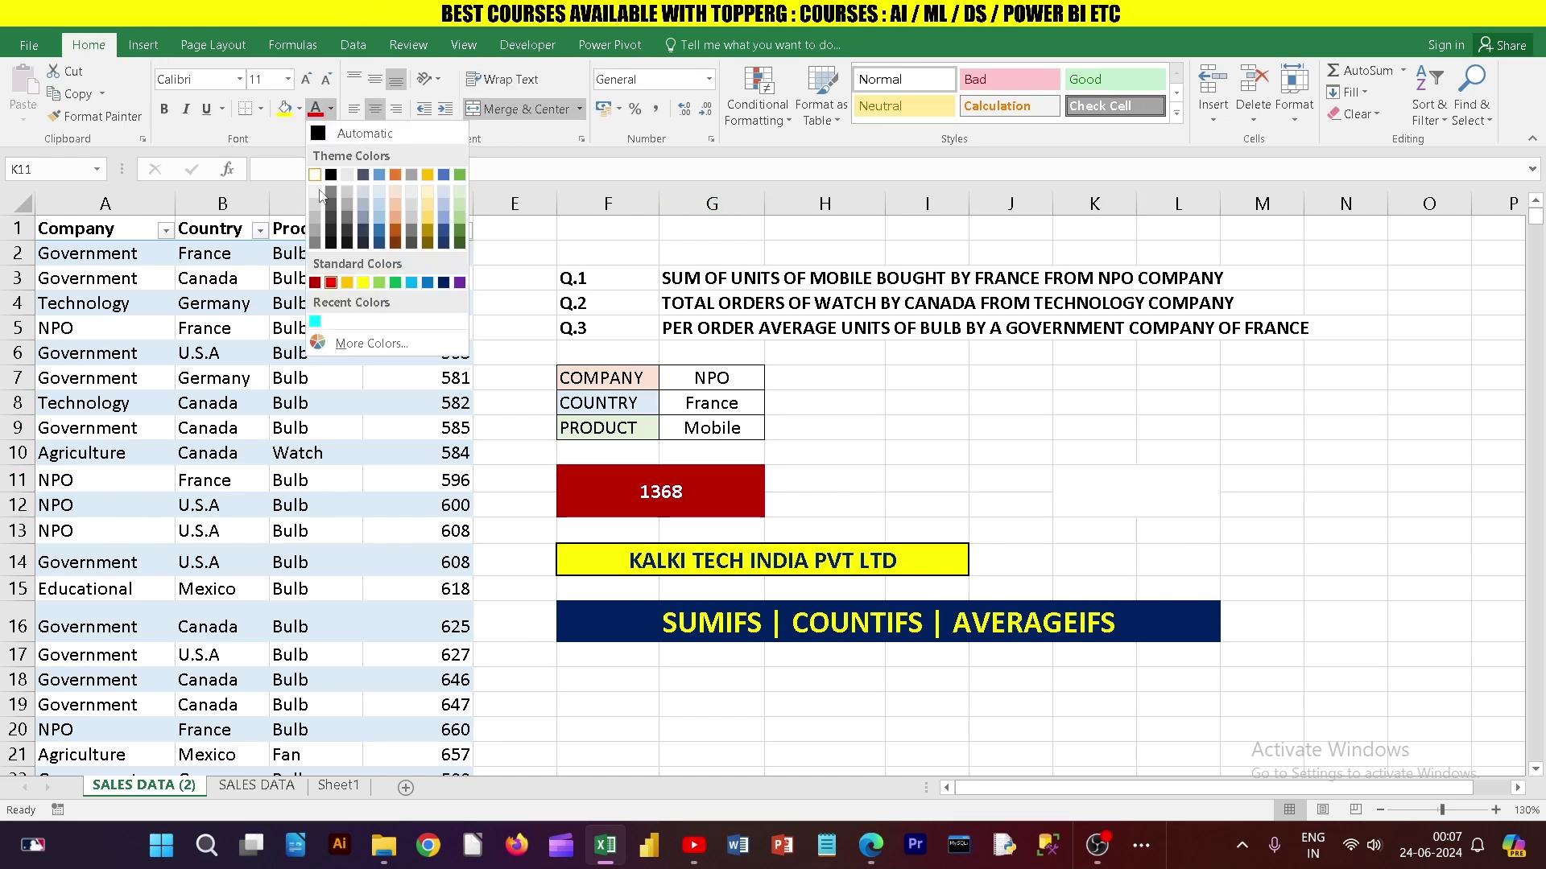
pyautogui.click(314, 283)
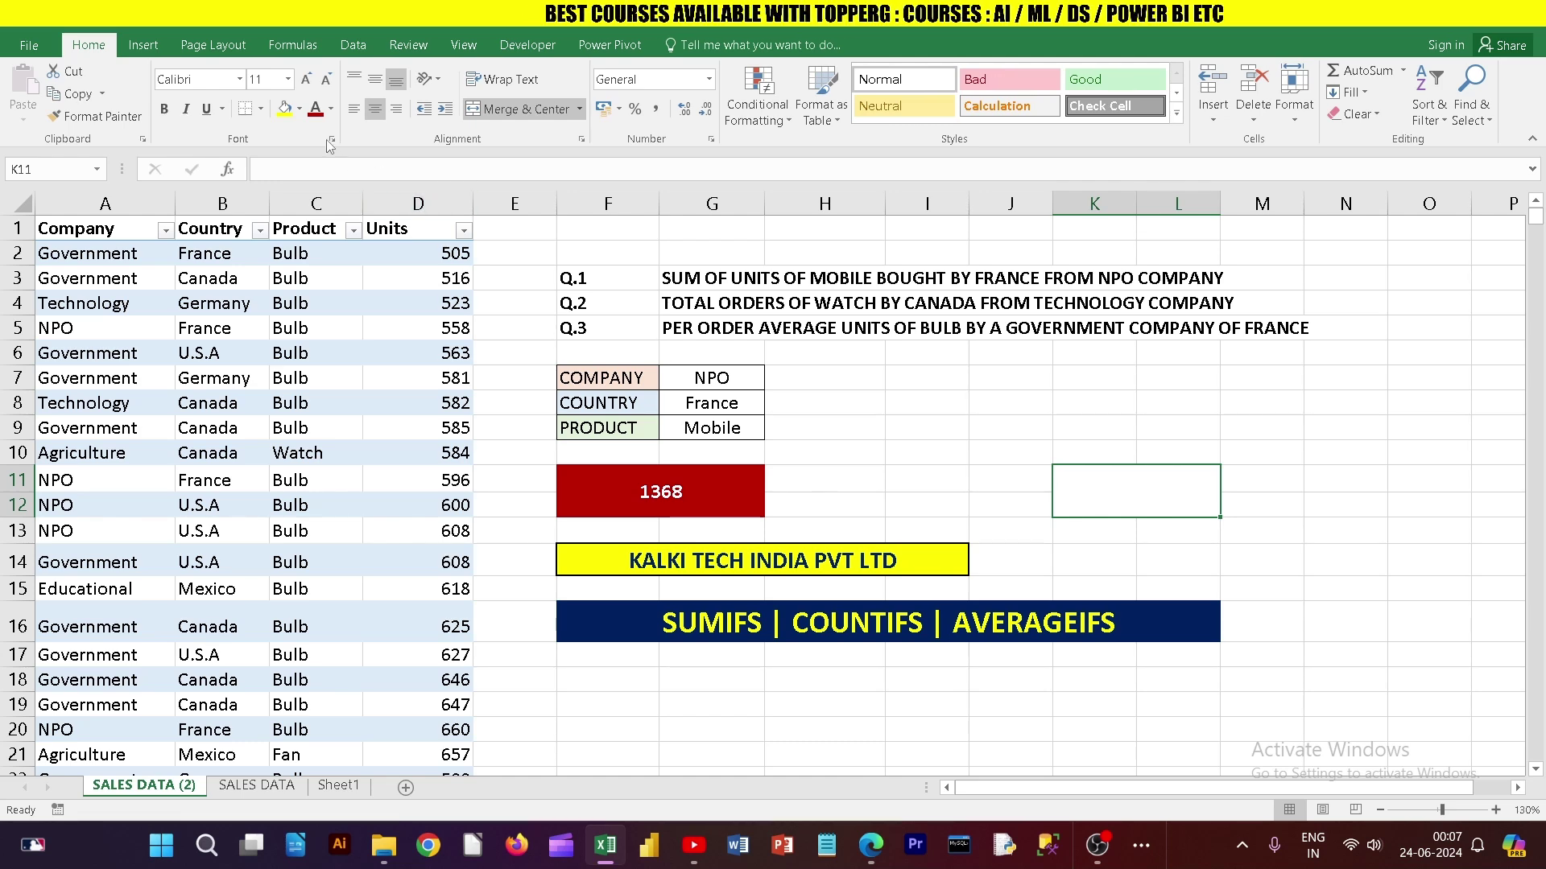
pyautogui.click(299, 109)
pyautogui.click(283, 282)
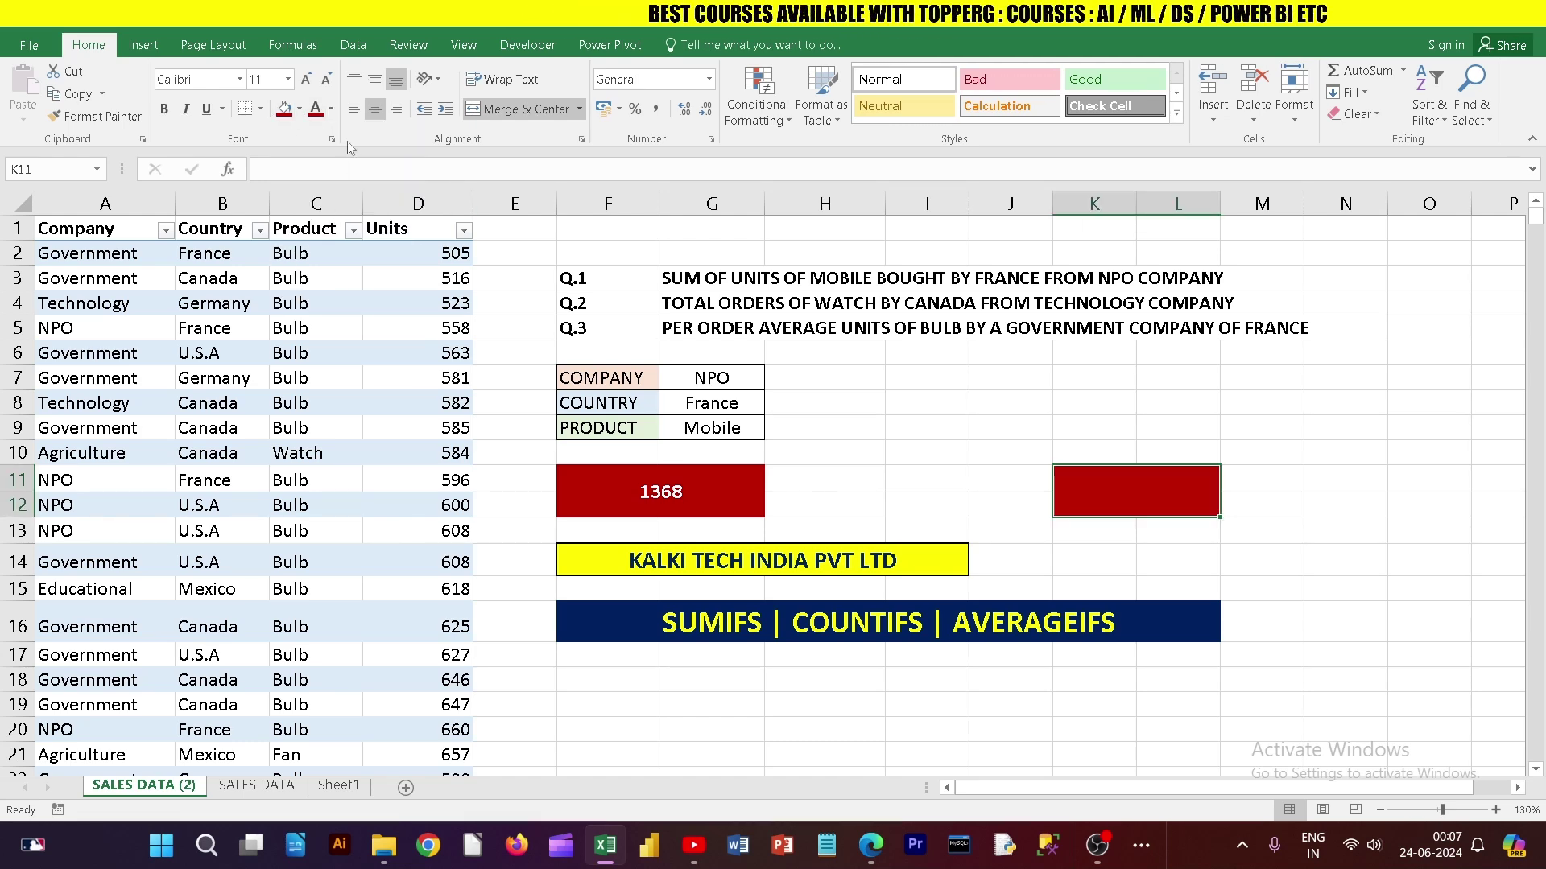
pyautogui.click(330, 109)
pyautogui.click(317, 182)
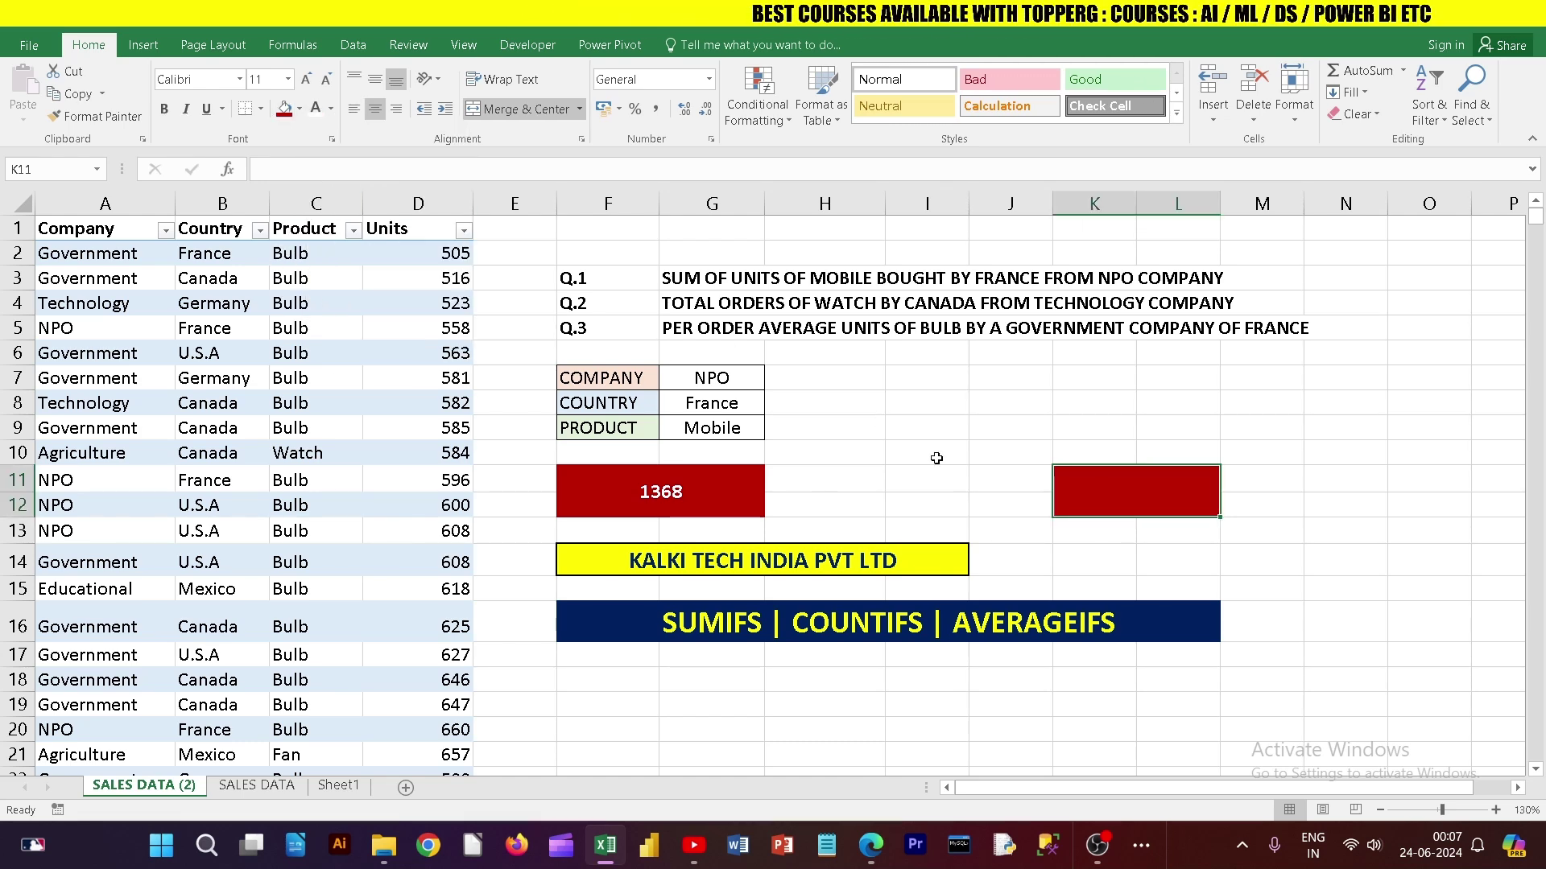
# Step: Enter test text and then 23452354 in K11, and clear all its contents and formatting
pyautogui.write('sdfgsdfg')
pyautogui.click(1345, 452)
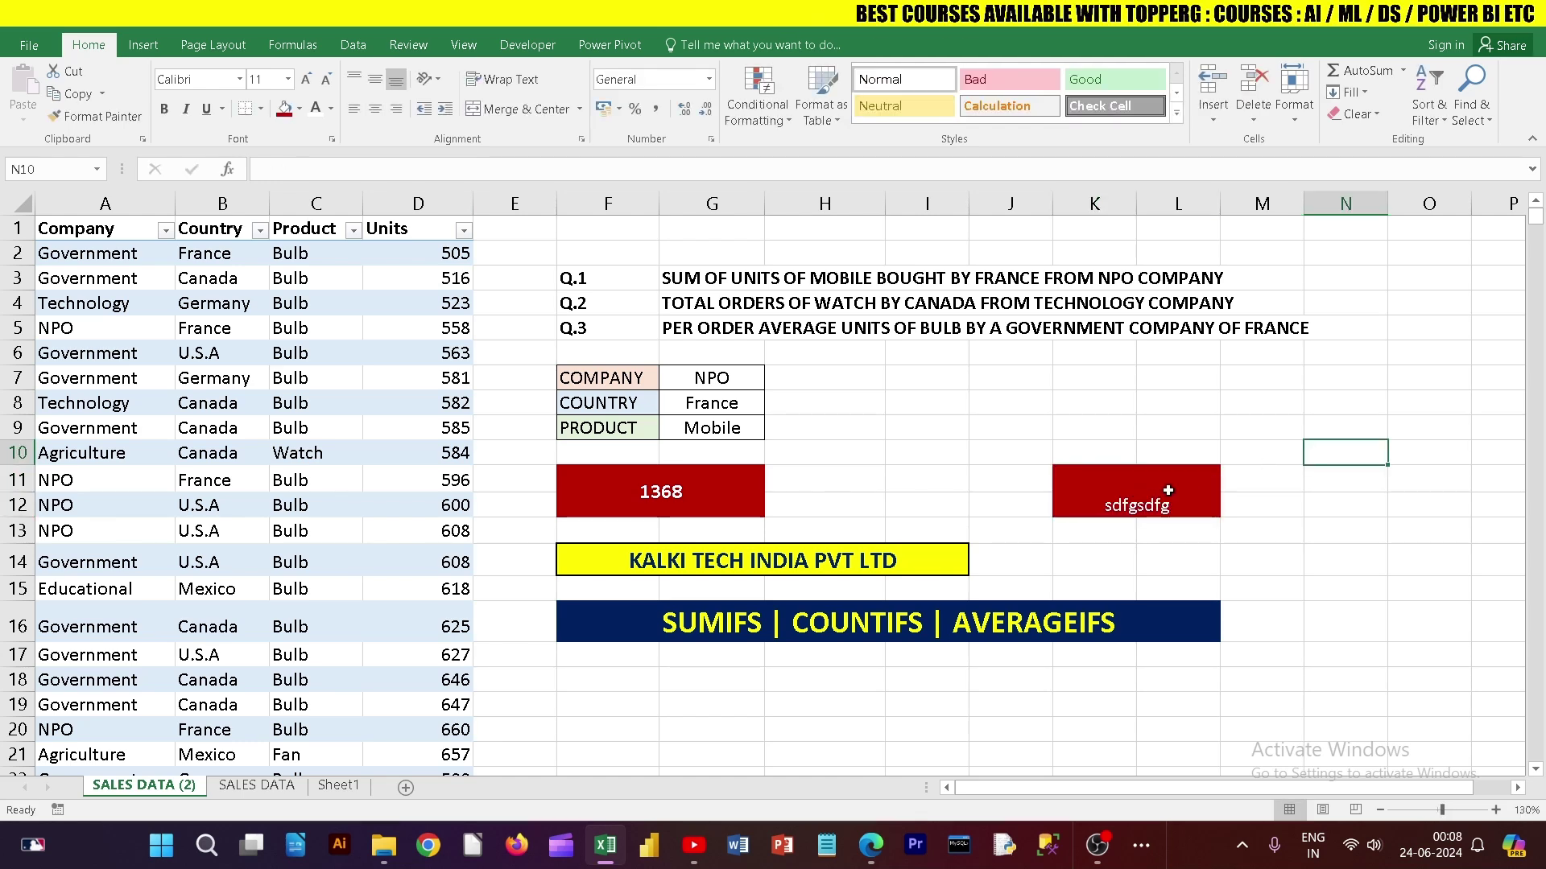
pyautogui.click(1168, 491)
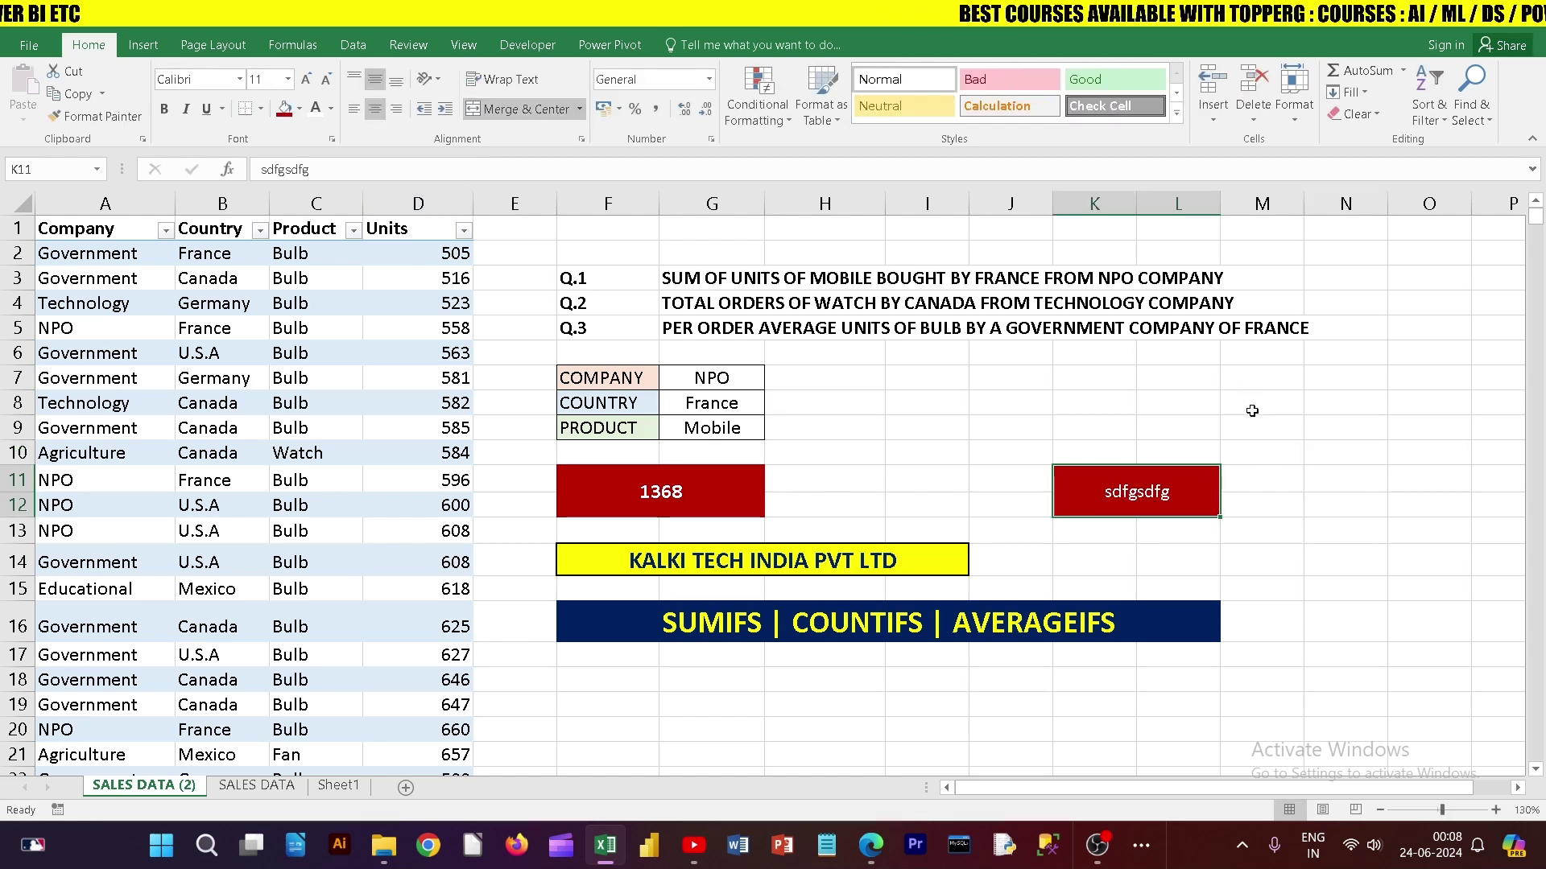
pyautogui.write('234523')
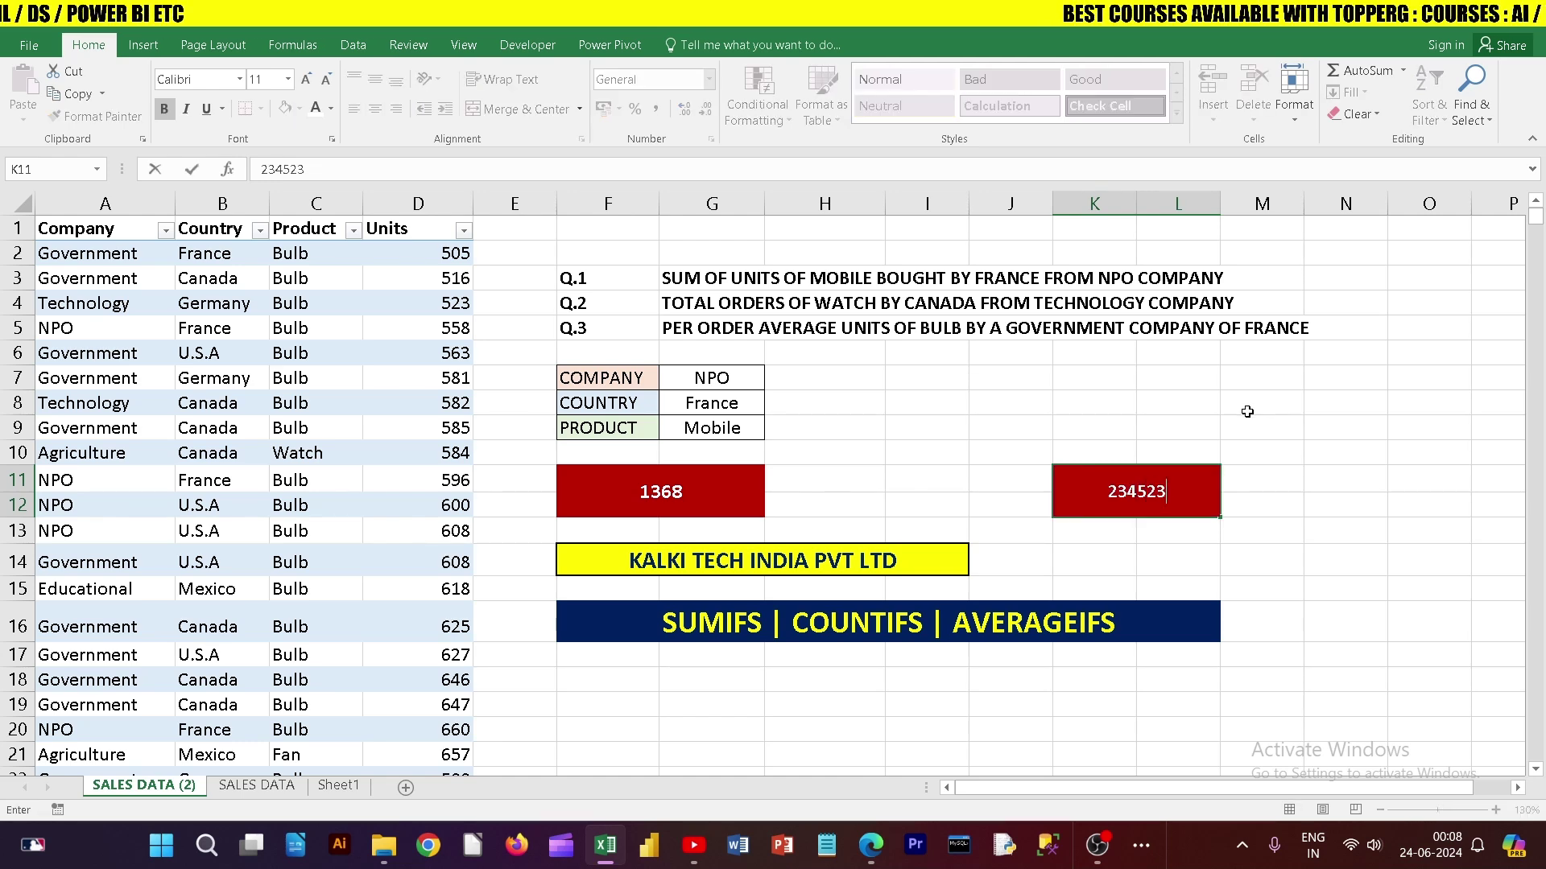
pyautogui.write('54')
pyautogui.hotkey('ctrl', 'Return')
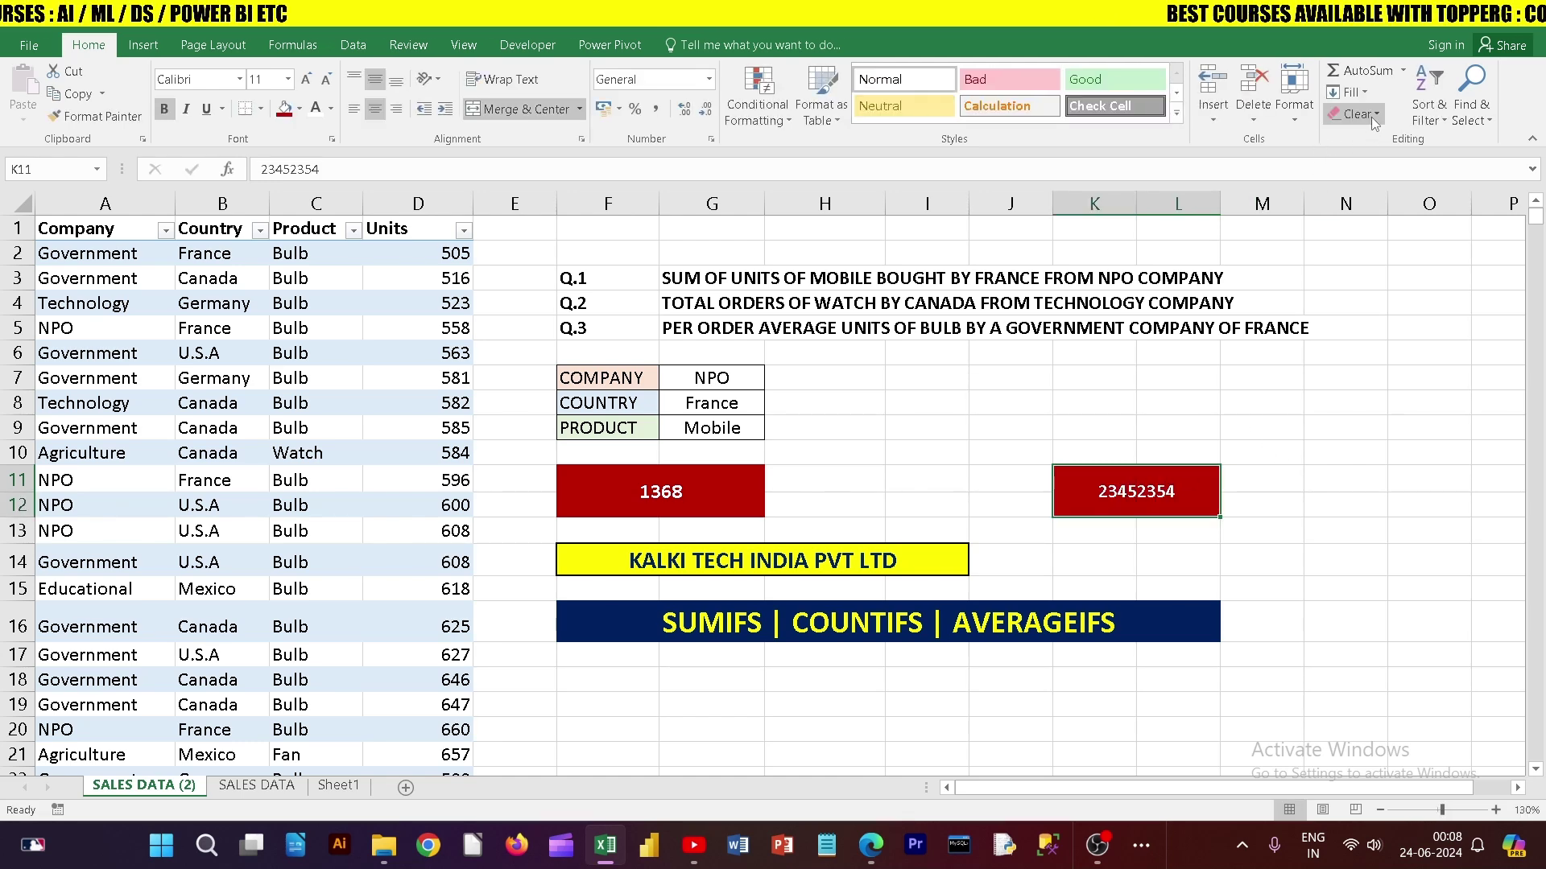
pyautogui.click(1370, 117)
pyautogui.click(1377, 142)
pyautogui.click(1346, 491)
# Step: Choose Educational in the G7 company dropdown and Fan in G9, then check F11's SUMIFS result of 1285
pyautogui.click(685, 487)
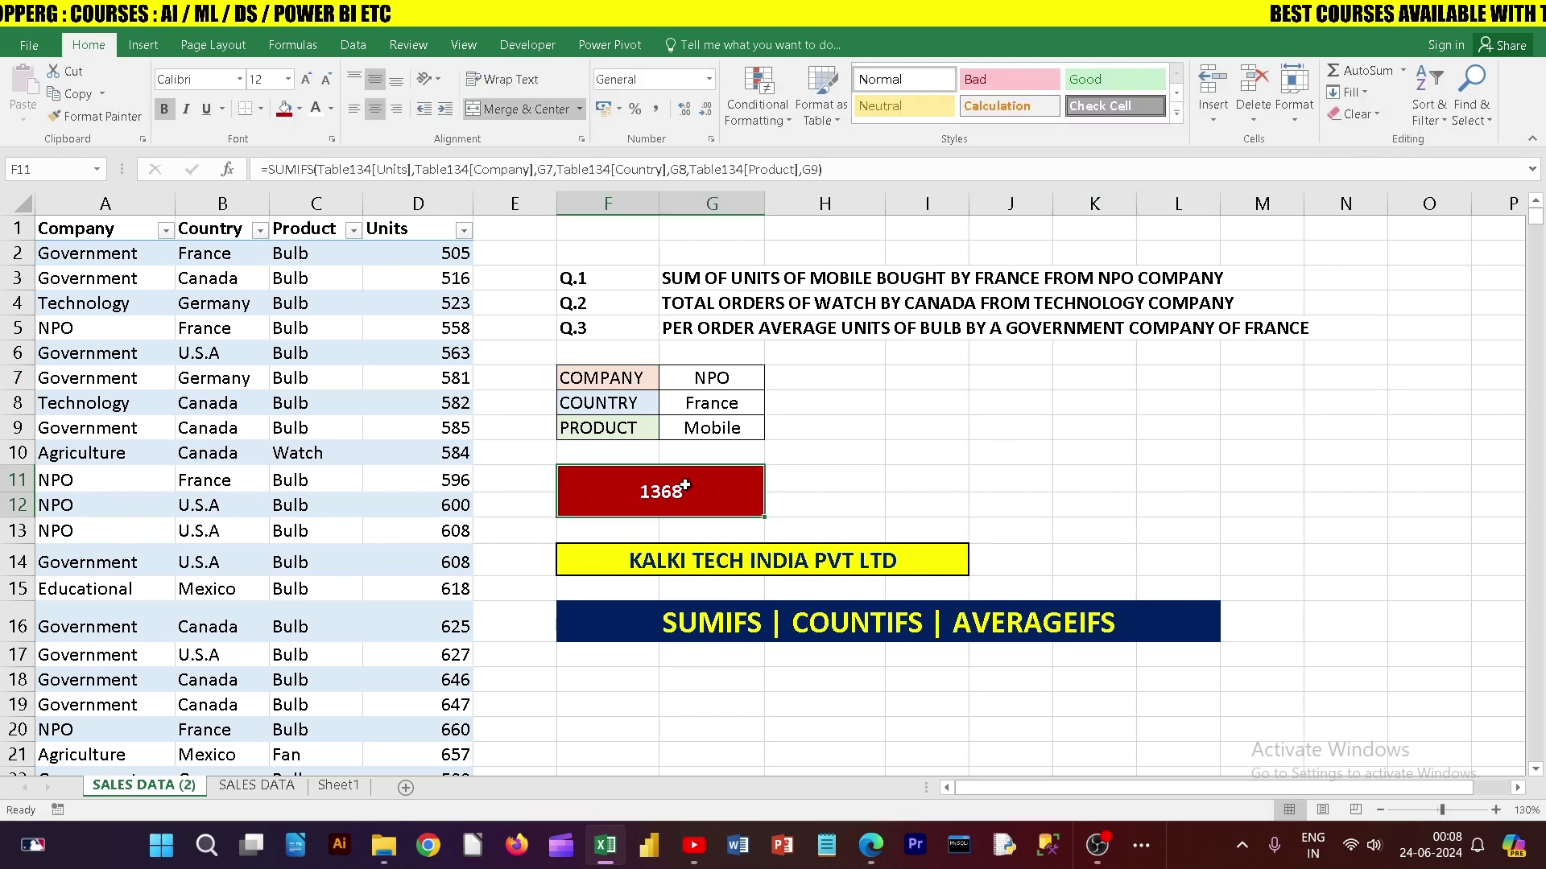
pyautogui.click(748, 380)
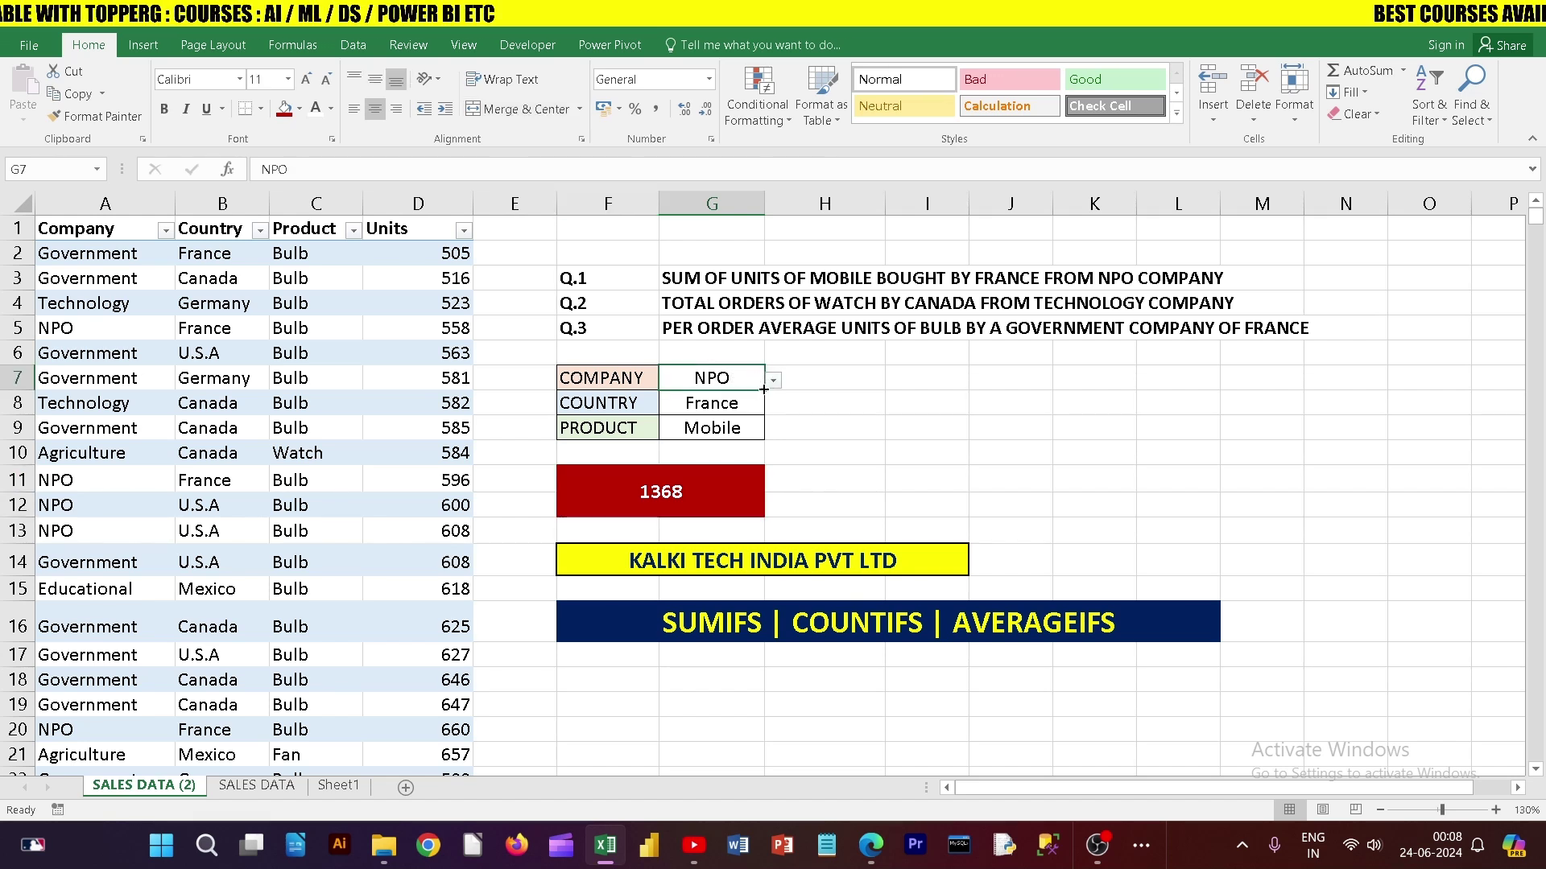
pyautogui.click(773, 380)
pyautogui.click(719, 413)
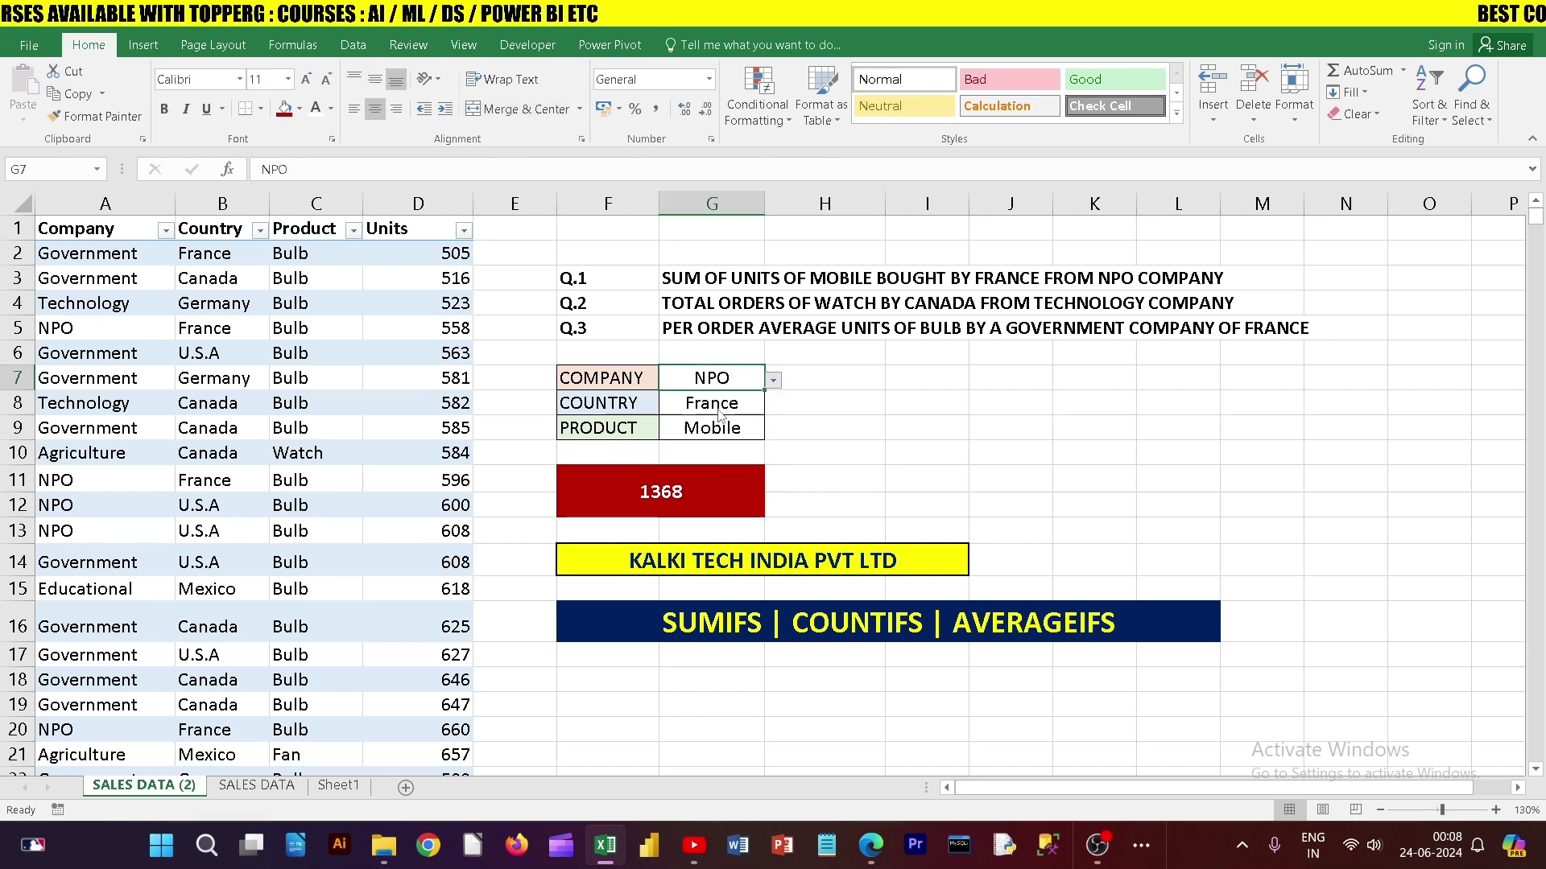
pyautogui.click(680, 493)
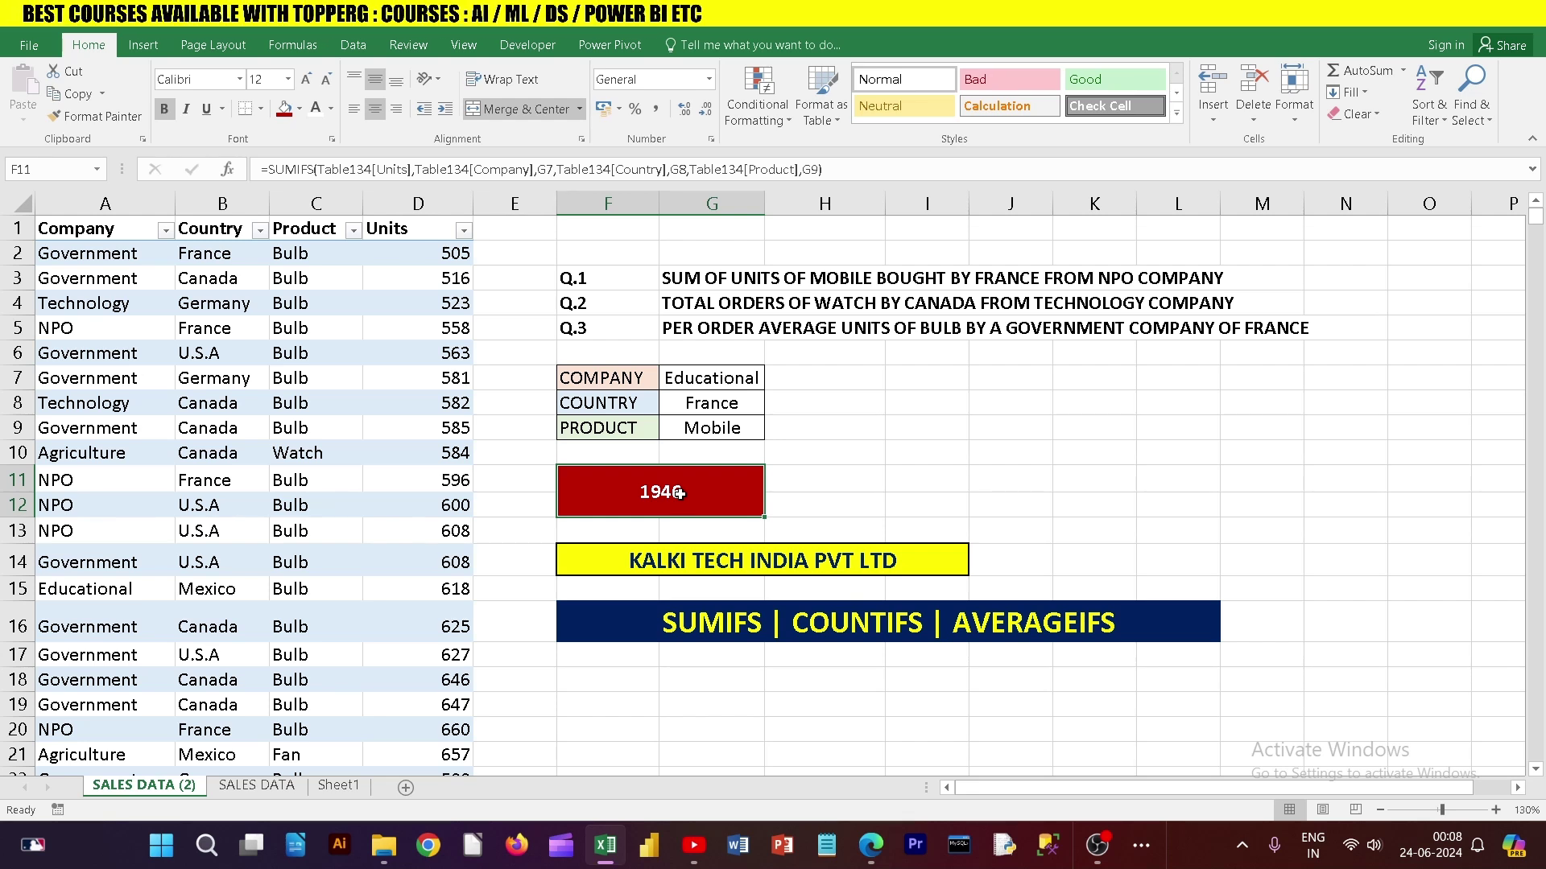
pyautogui.click(731, 433)
pyautogui.click(773, 431)
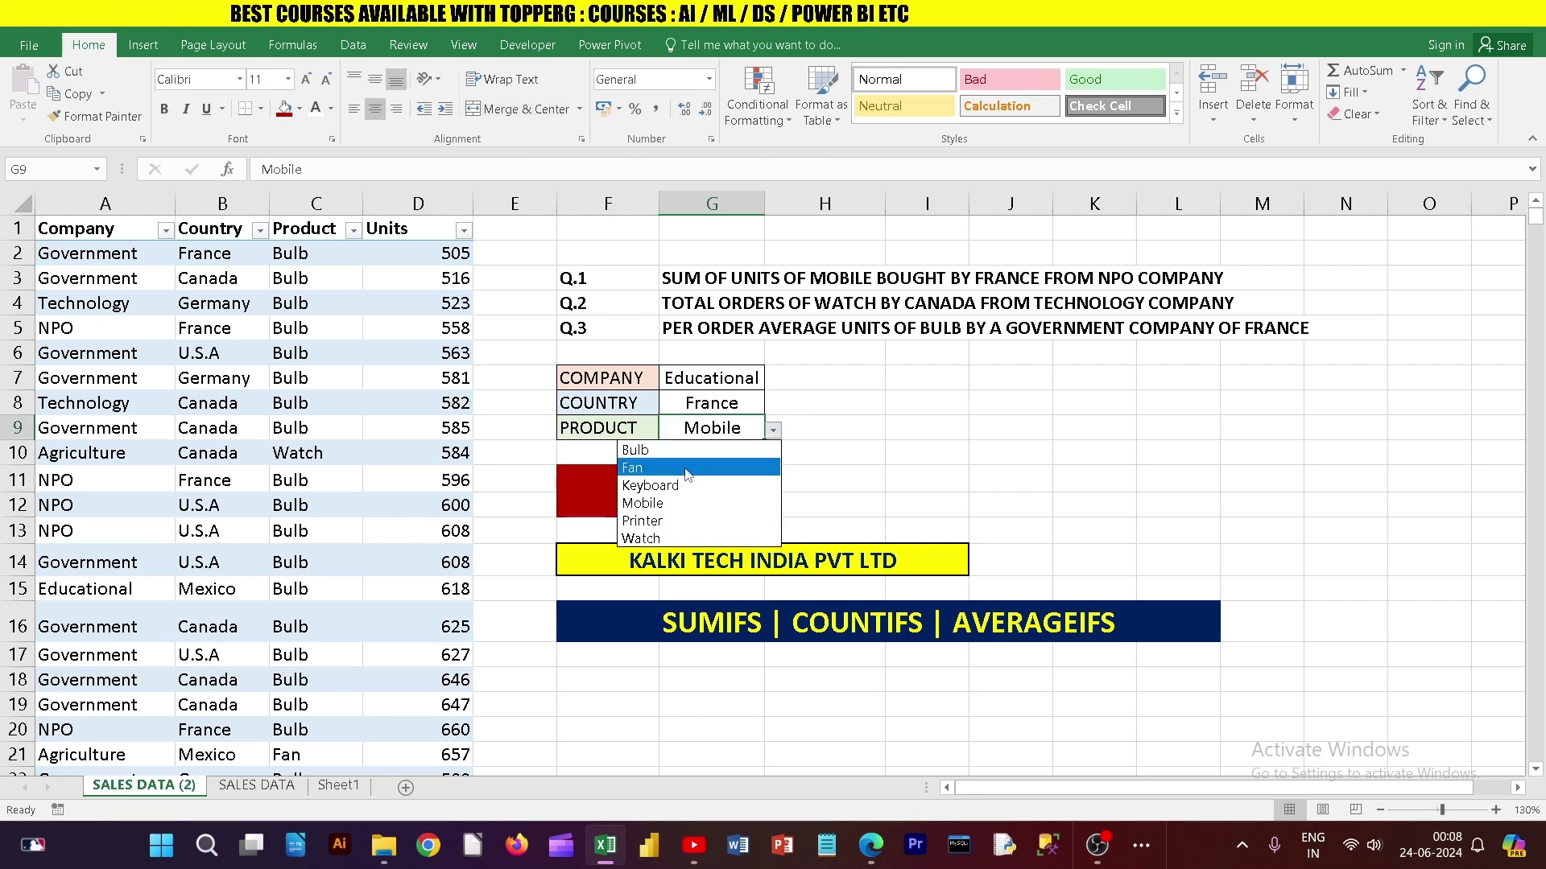
pyautogui.click(687, 468)
pyautogui.click(682, 500)
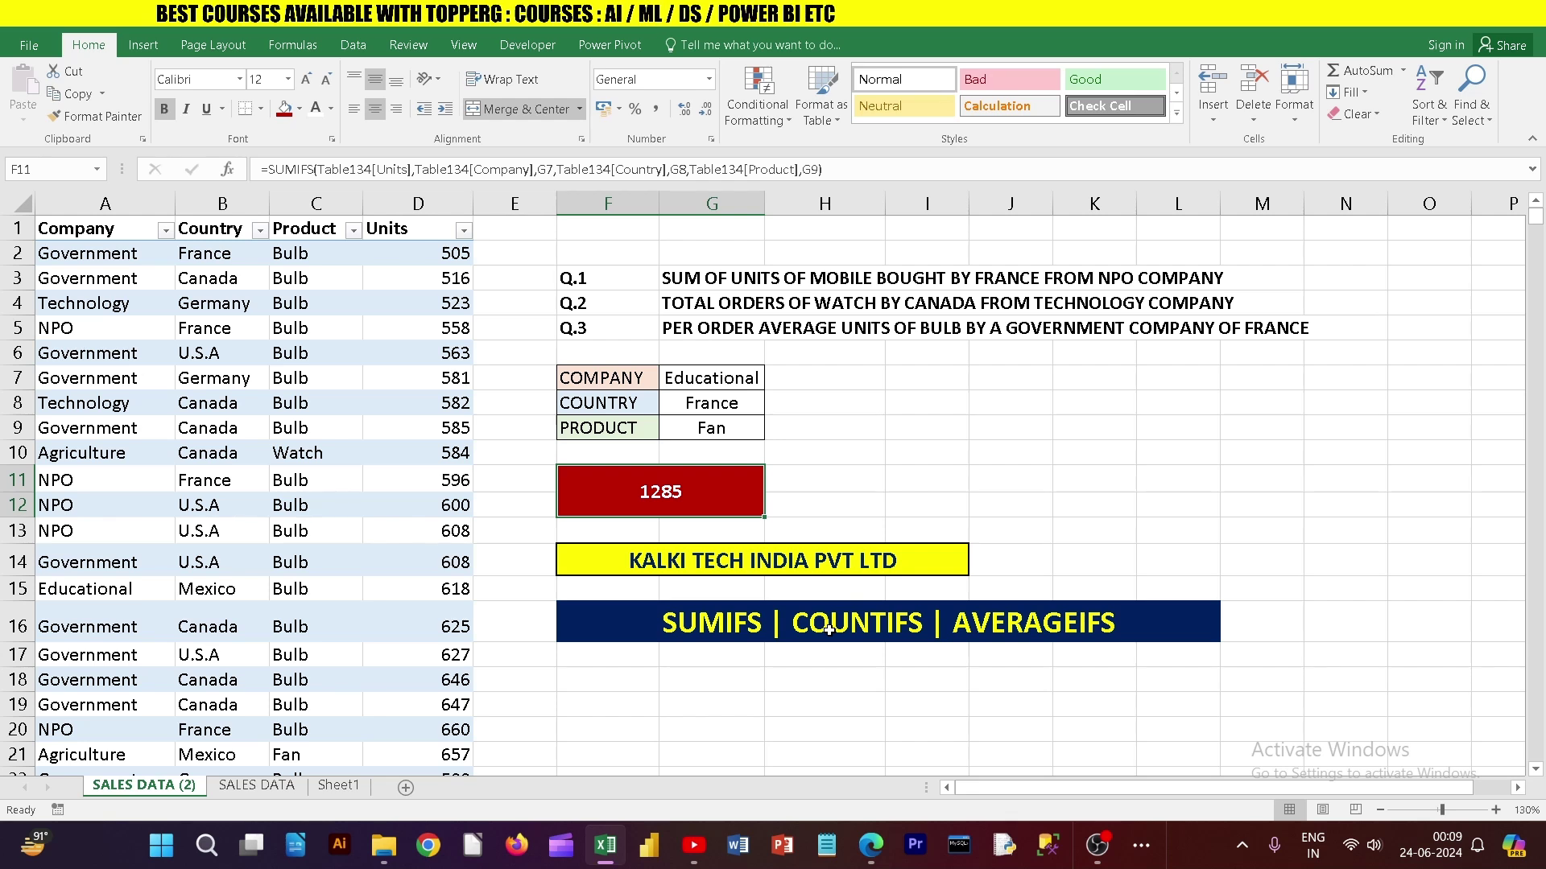
pyautogui.click(829, 631)
pyautogui.click(927, 690)
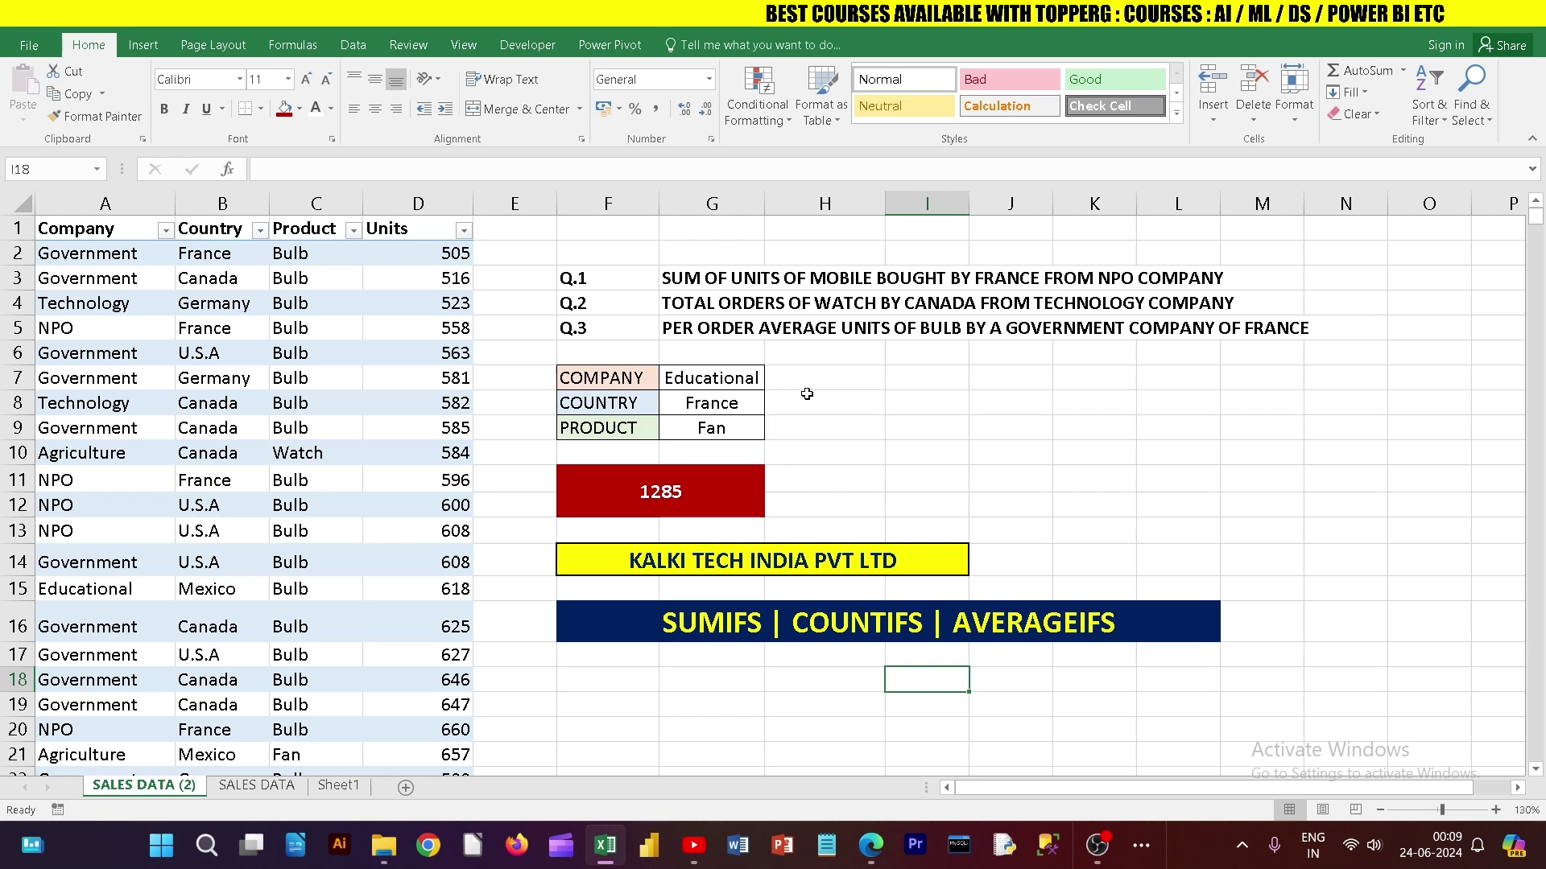
# Step: Highlight the Q.2 question row on the sheet
pyautogui.click(702, 306)
pyautogui.click(1016, 375)
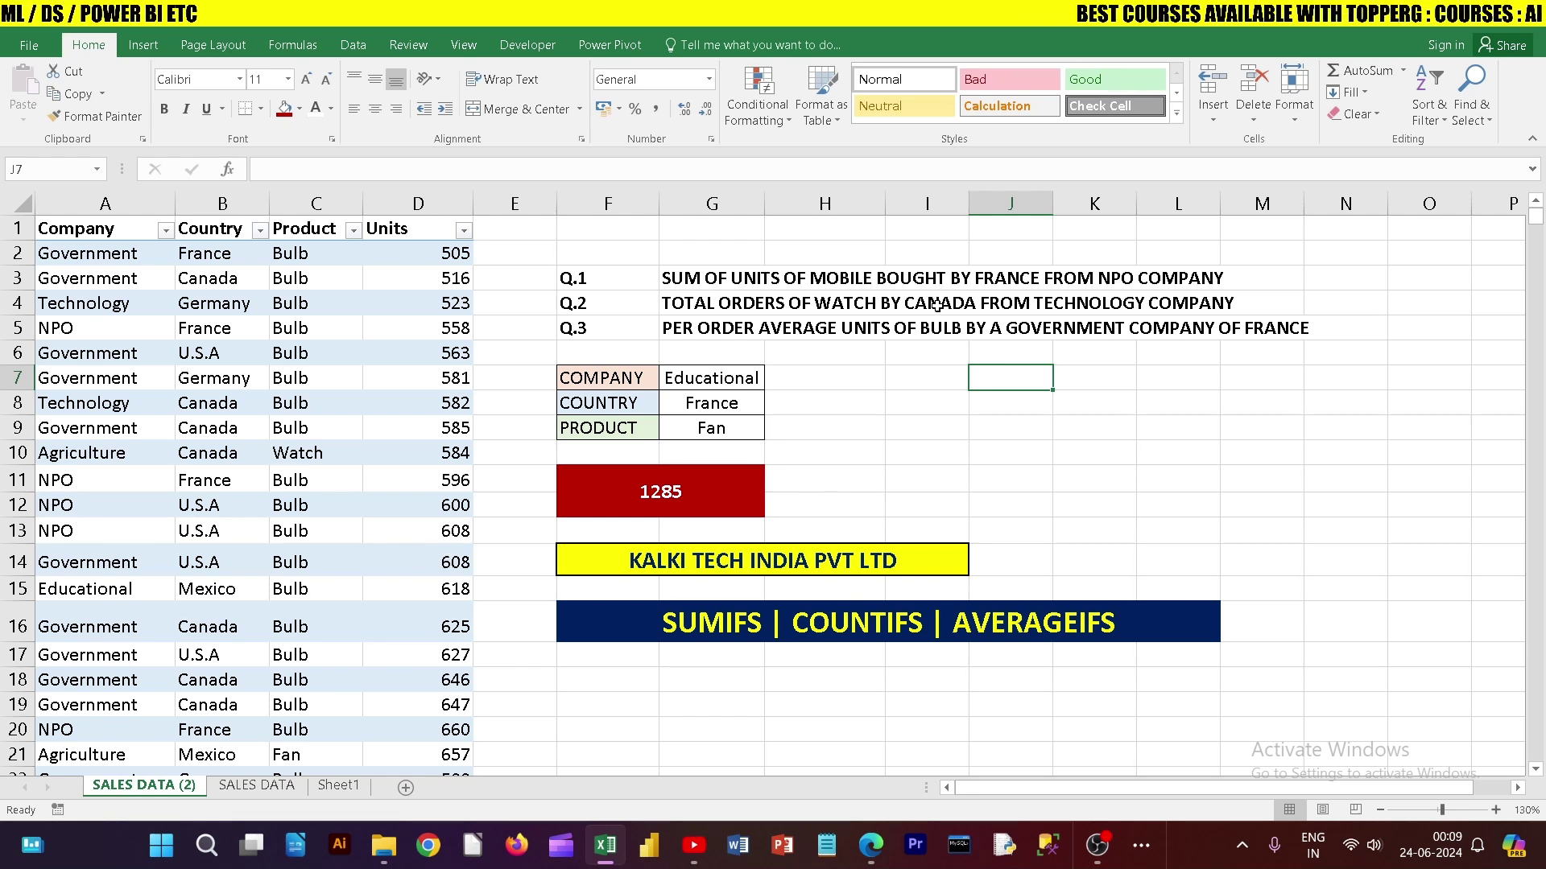
pyautogui.moveTo(608, 304); pyautogui.dragTo(1262, 298)
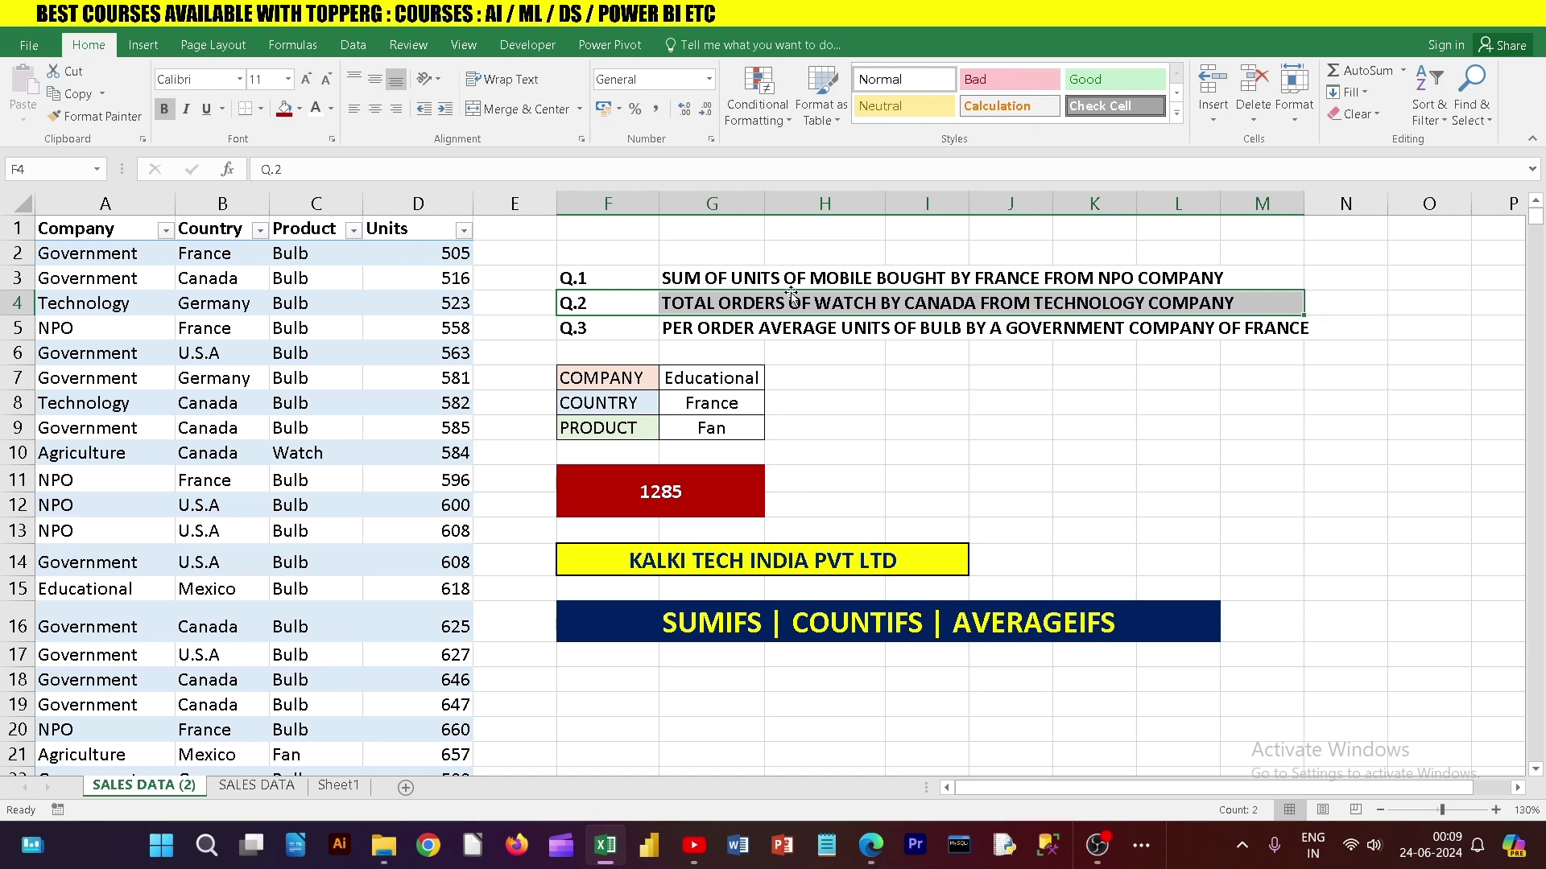
# Step: Pick Technology, Canada and Watch in the G7–G9 dropdowns, and check the 3822 result formula
pyautogui.click(759, 380)
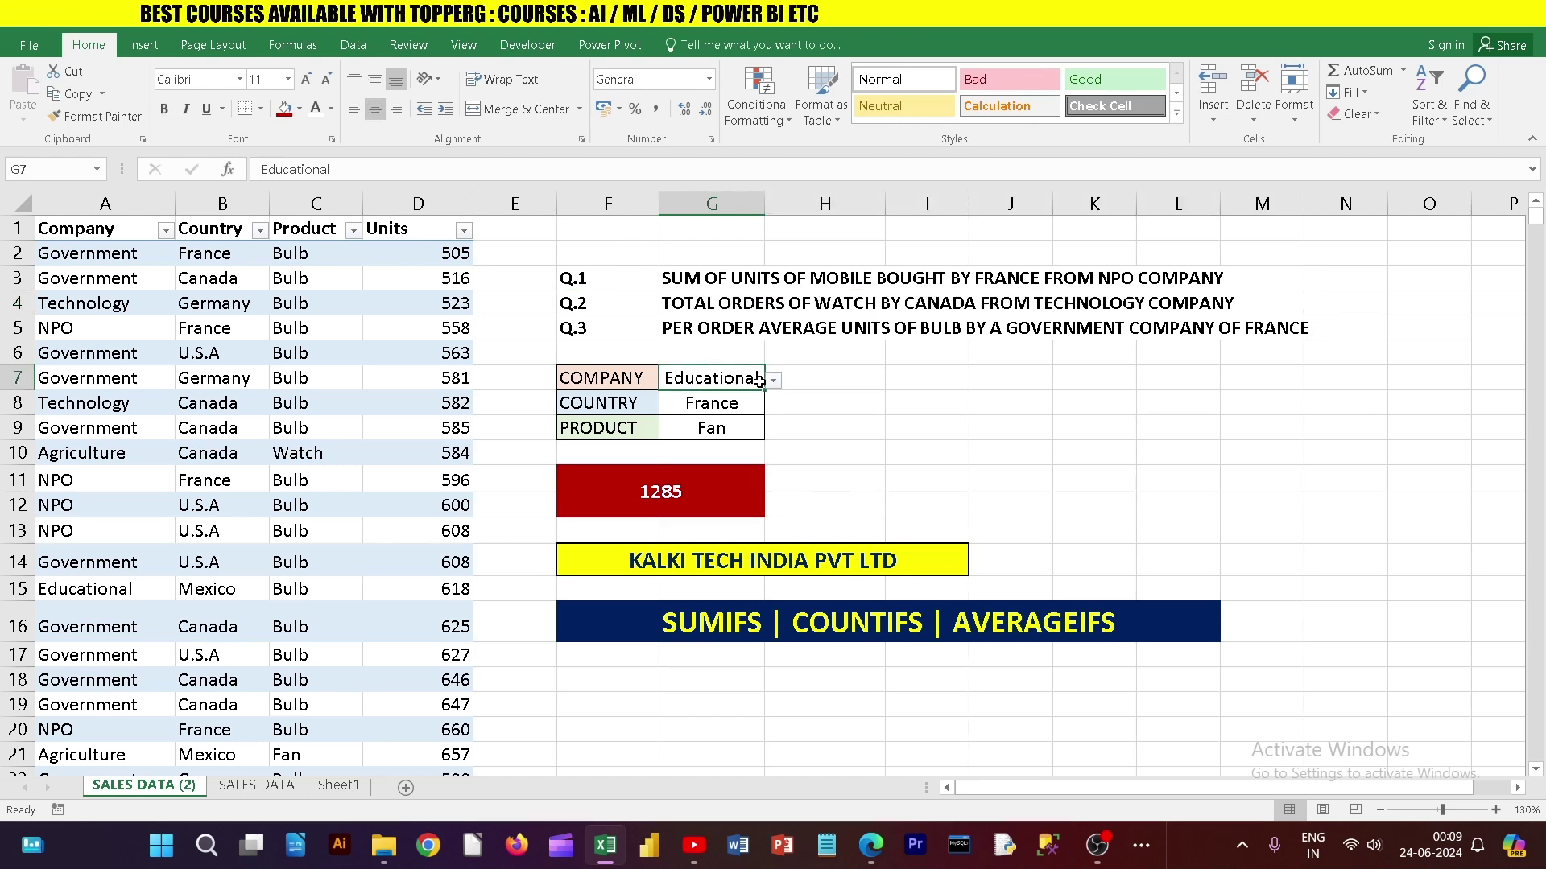
pyautogui.click(773, 380)
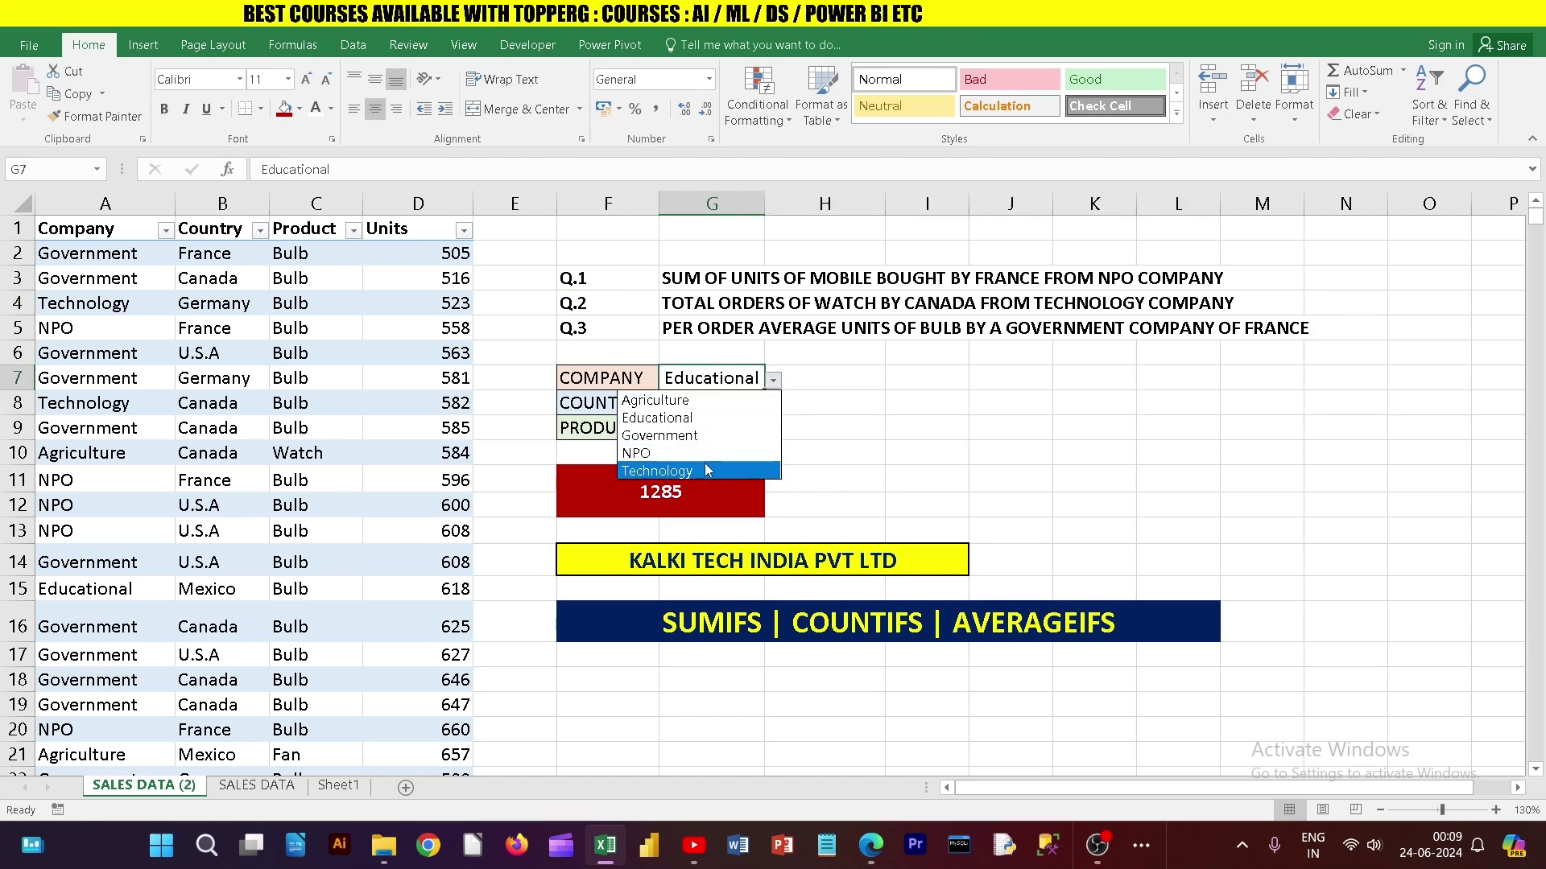
pyautogui.click(707, 470)
pyautogui.click(759, 402)
pyautogui.click(773, 405)
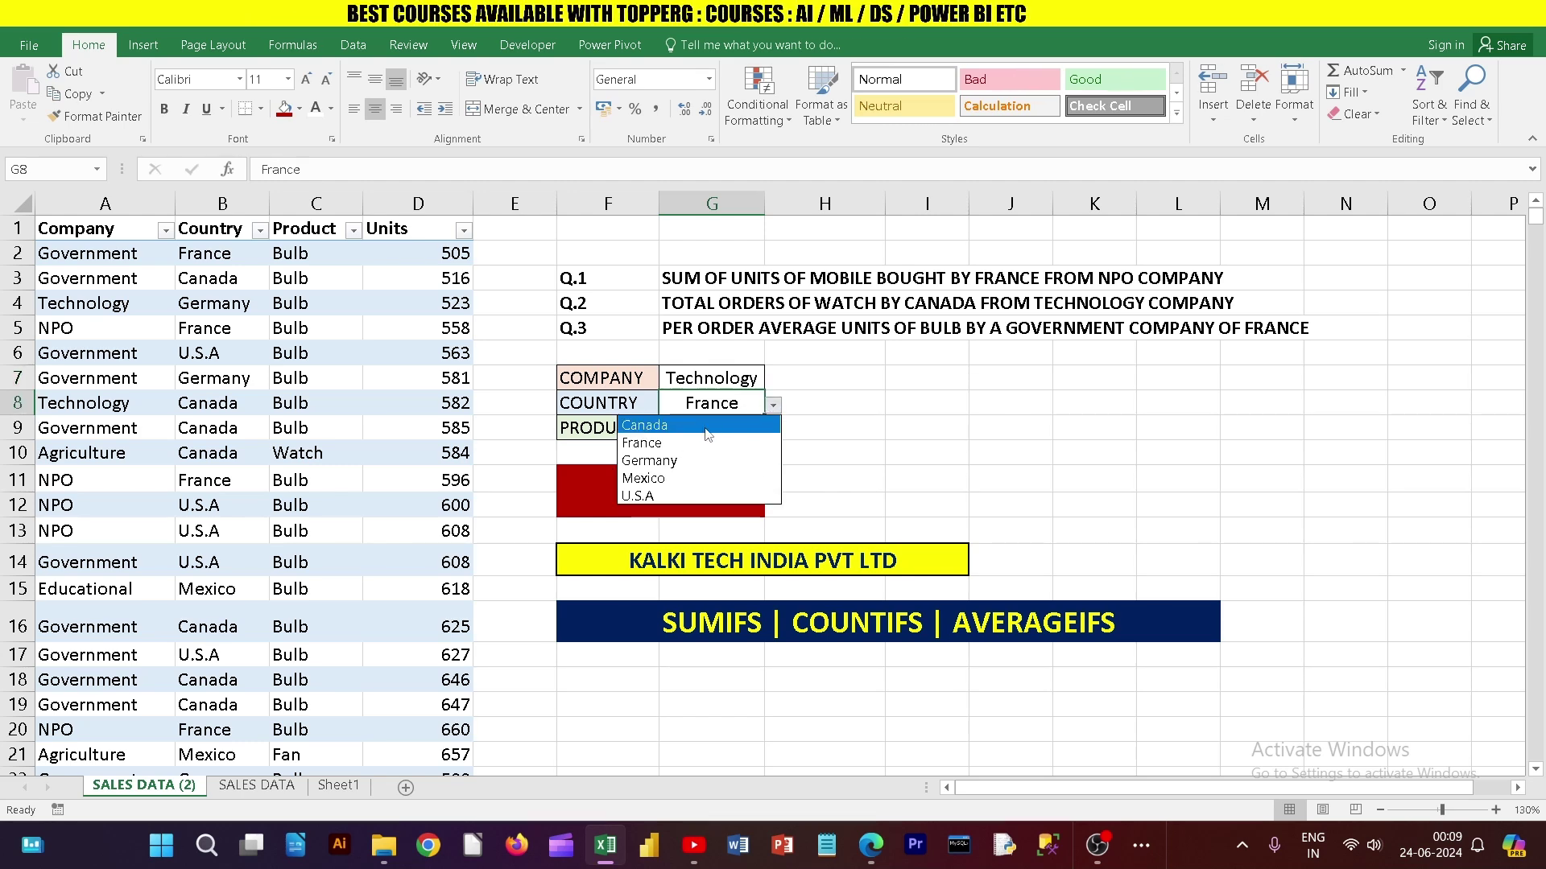
pyautogui.click(707, 425)
pyautogui.click(759, 427)
pyautogui.click(773, 430)
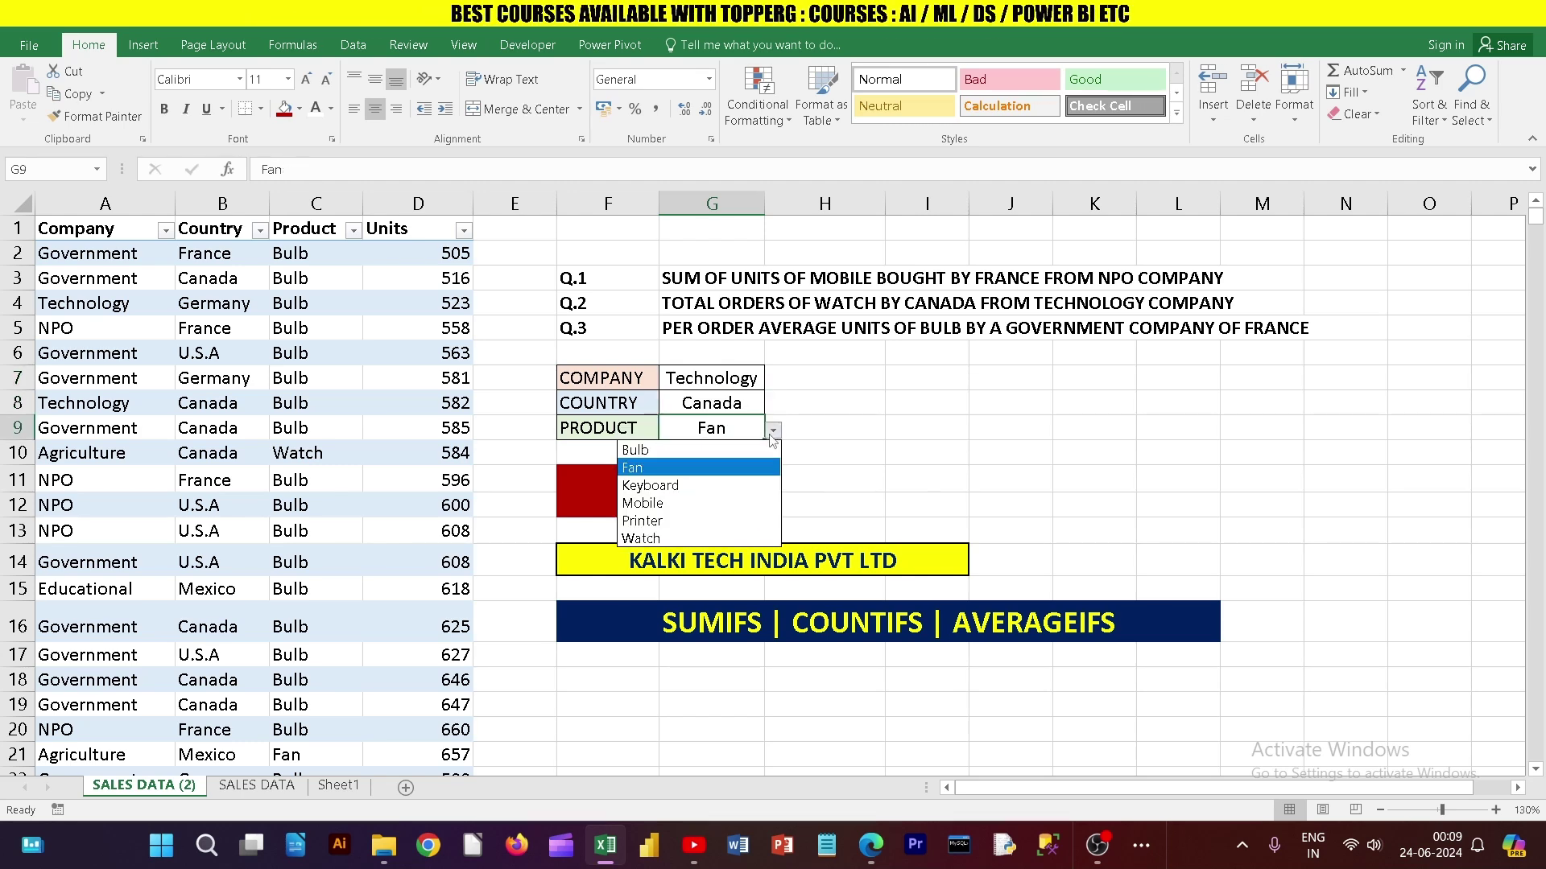
pyautogui.click(641, 539)
pyautogui.click(682, 504)
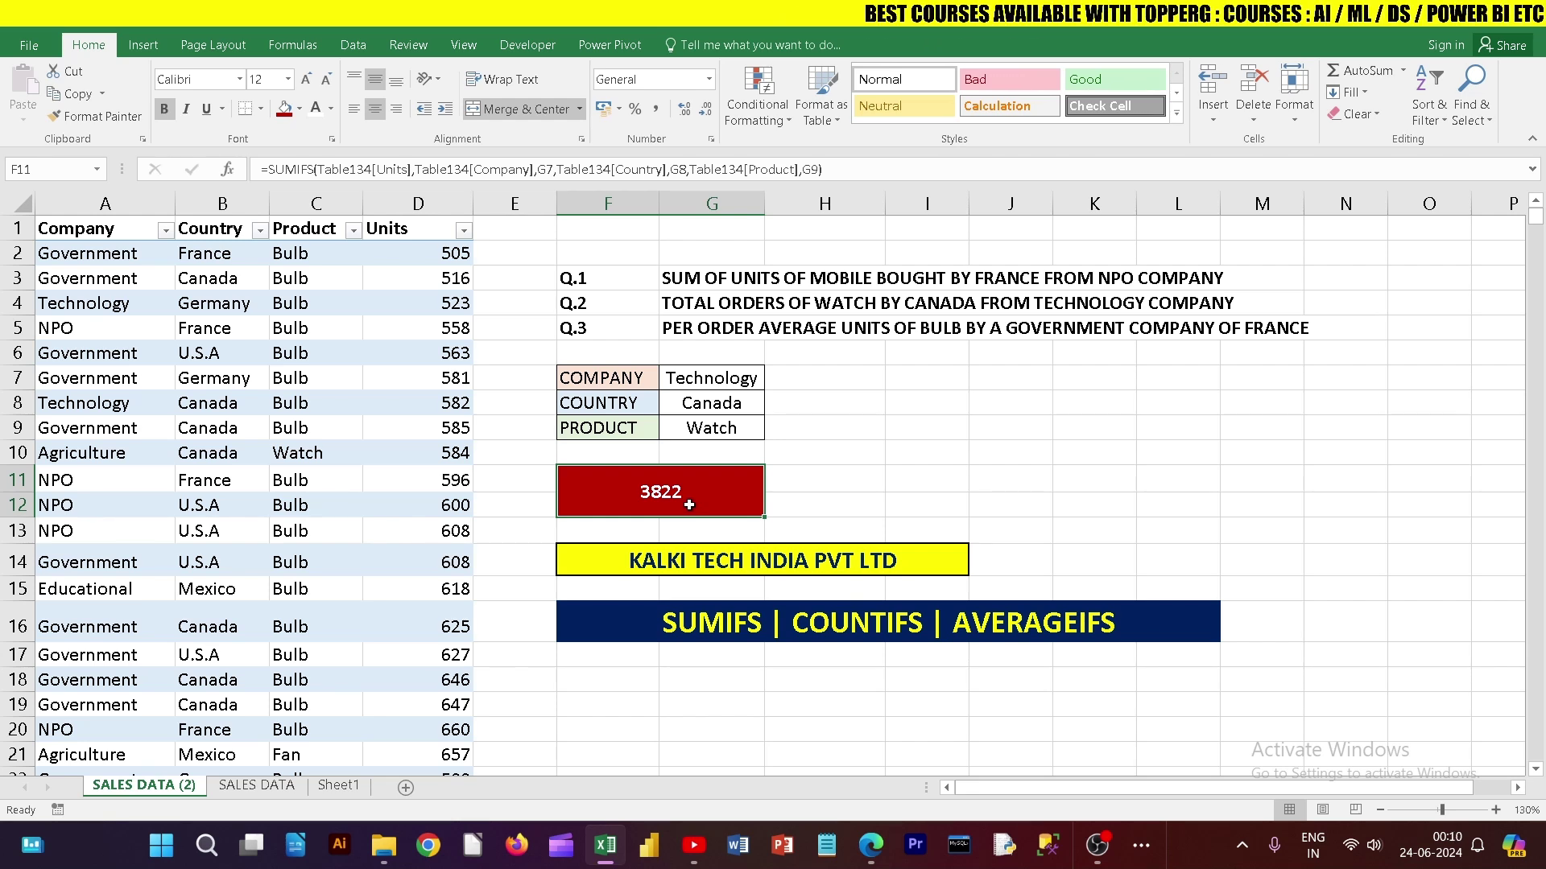
pyautogui.click(677, 374)
pyautogui.click(711, 428)
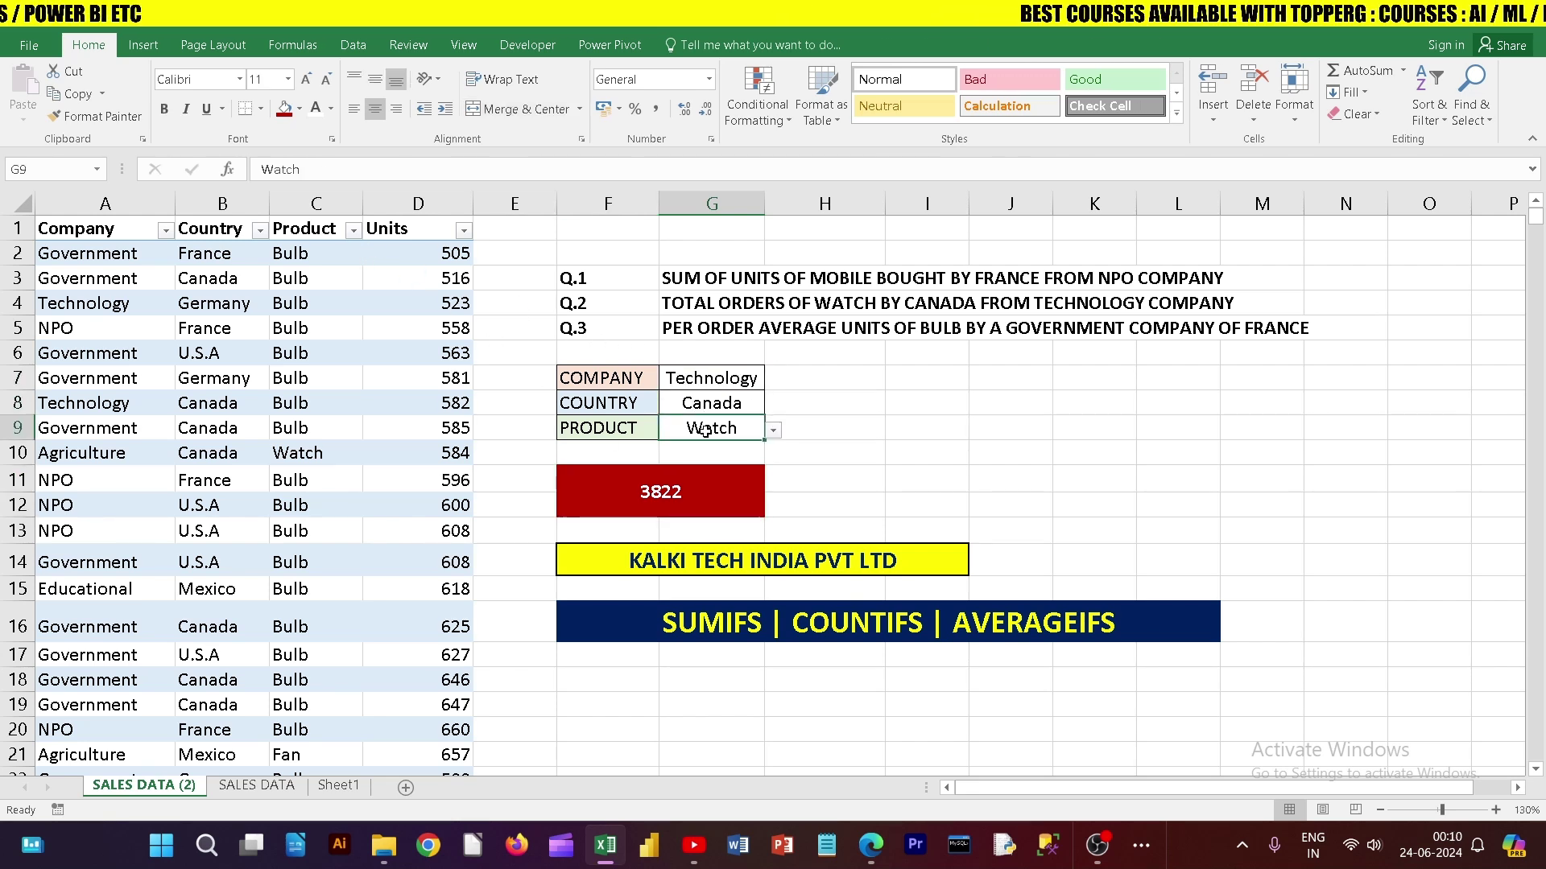
pyautogui.click(165, 232)
pyautogui.click(53, 425)
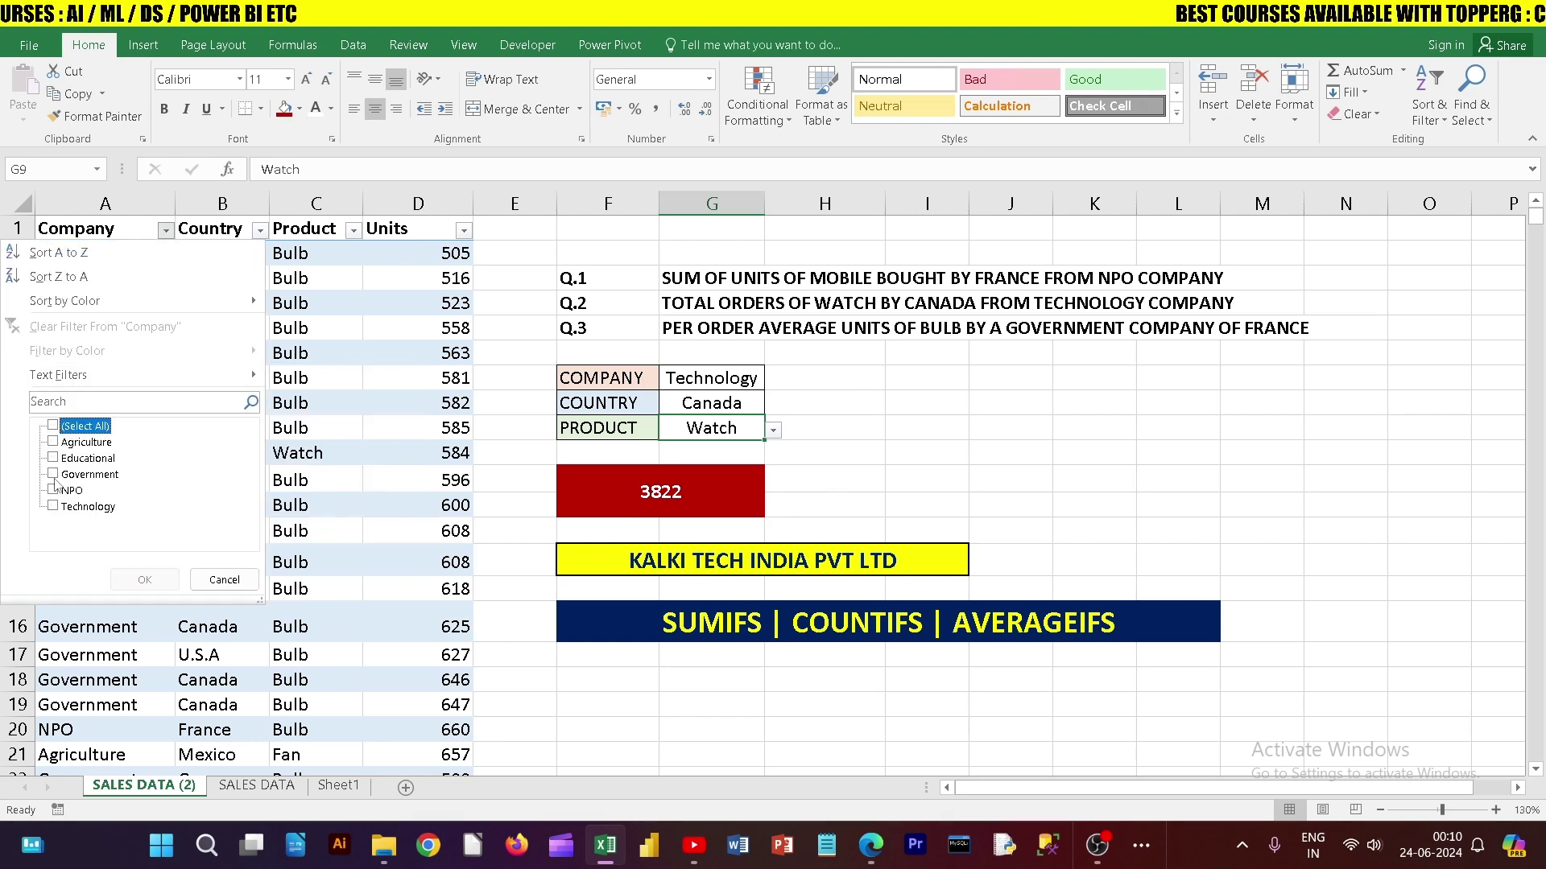
pyautogui.click(52, 507)
pyautogui.click(144, 580)
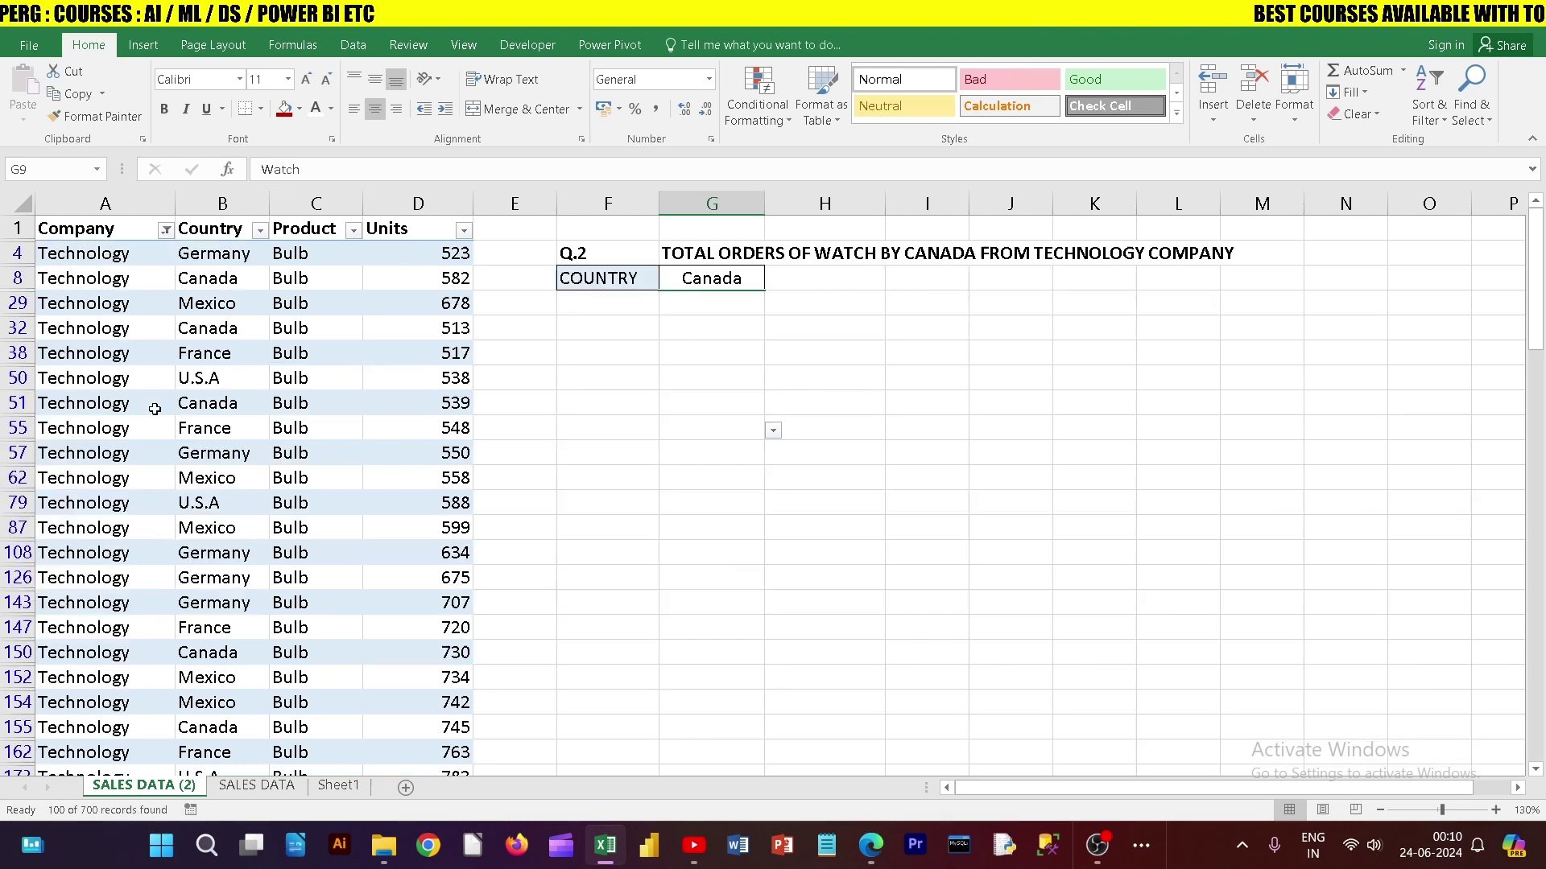
pyautogui.click(265, 232)
pyautogui.click(55, 426)
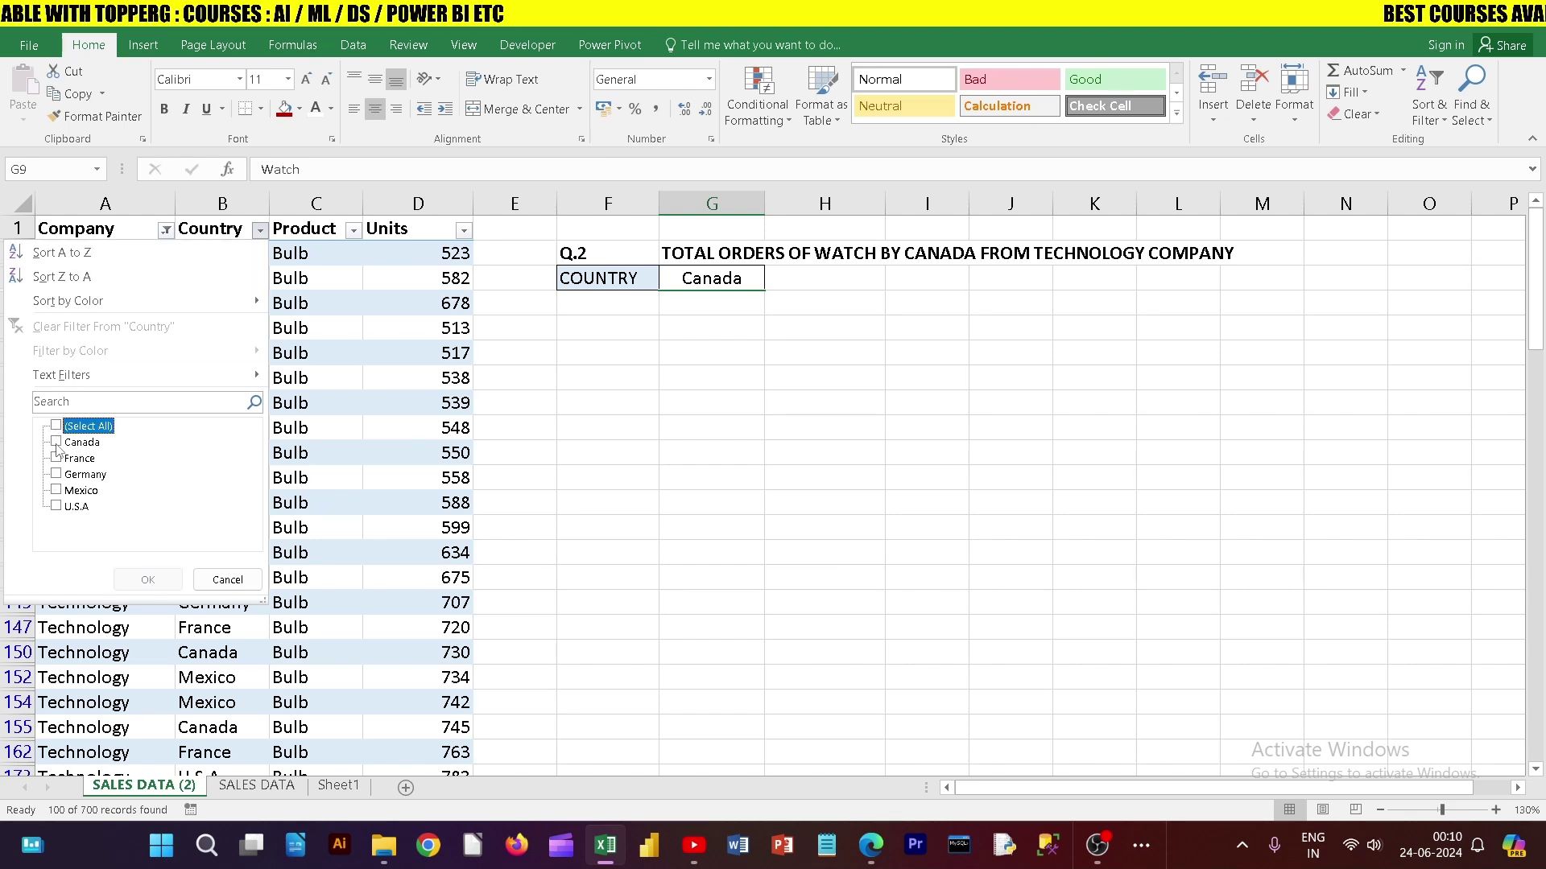
pyautogui.click(55, 441)
pyautogui.click(147, 579)
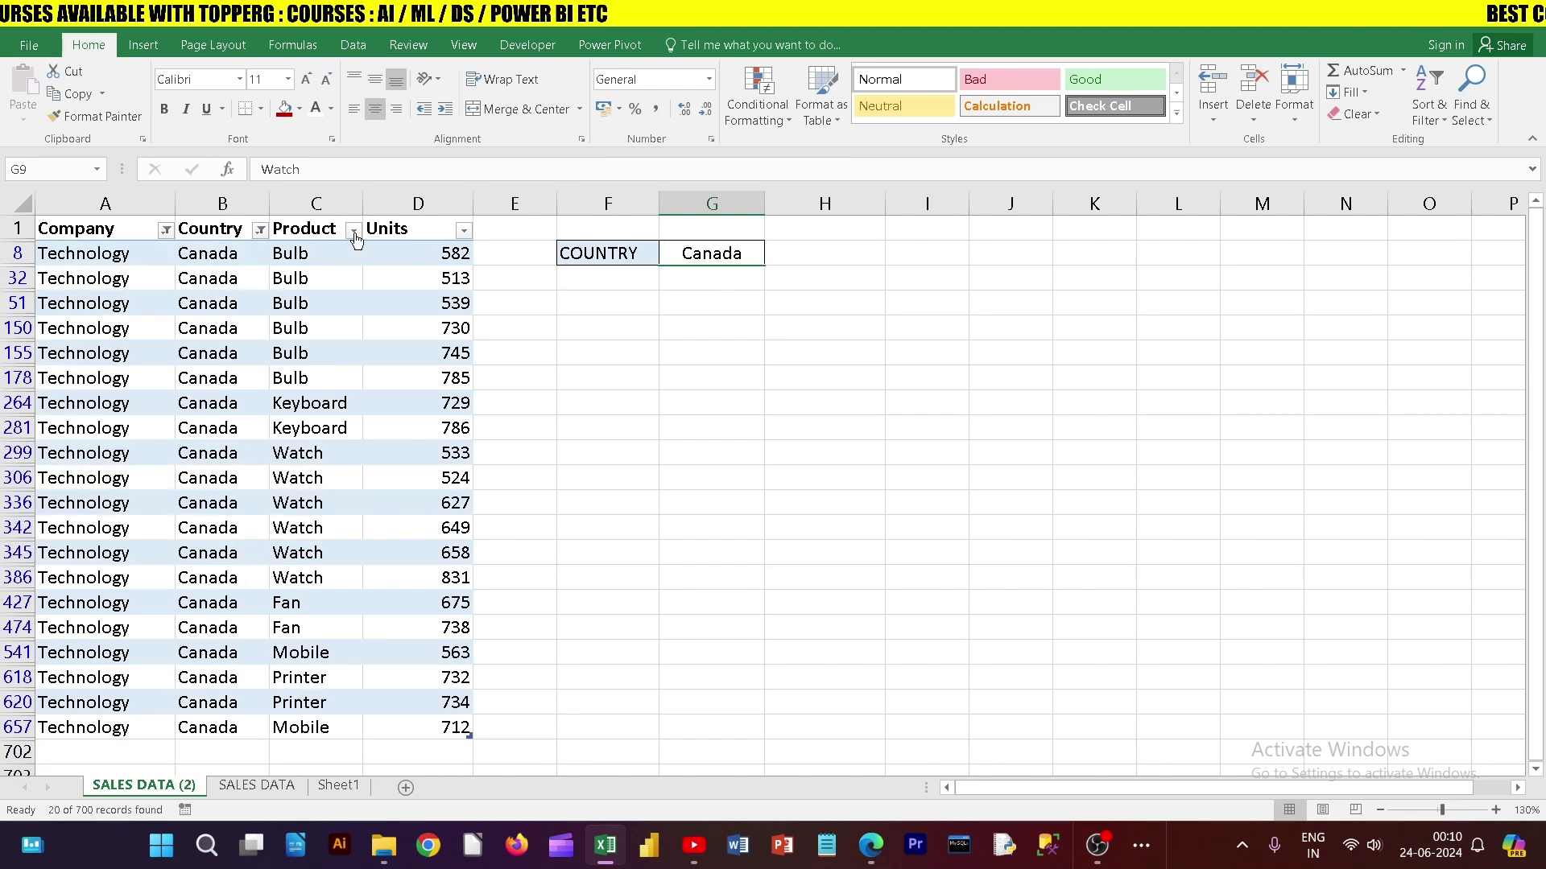
pyautogui.click(354, 231)
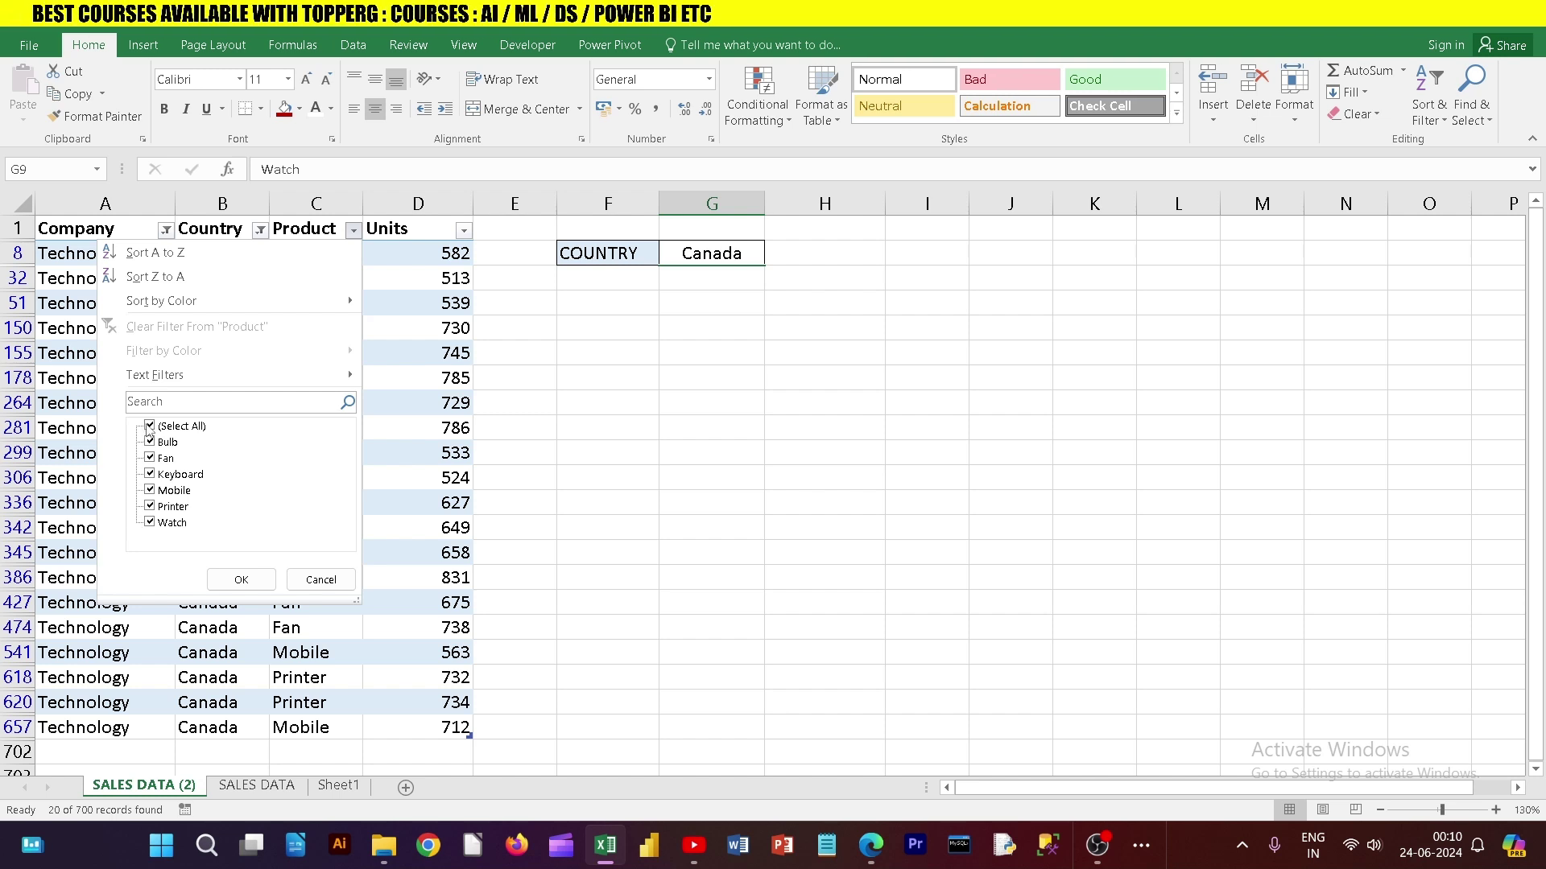
pyautogui.click(149, 425)
pyautogui.click(149, 522)
pyautogui.click(241, 579)
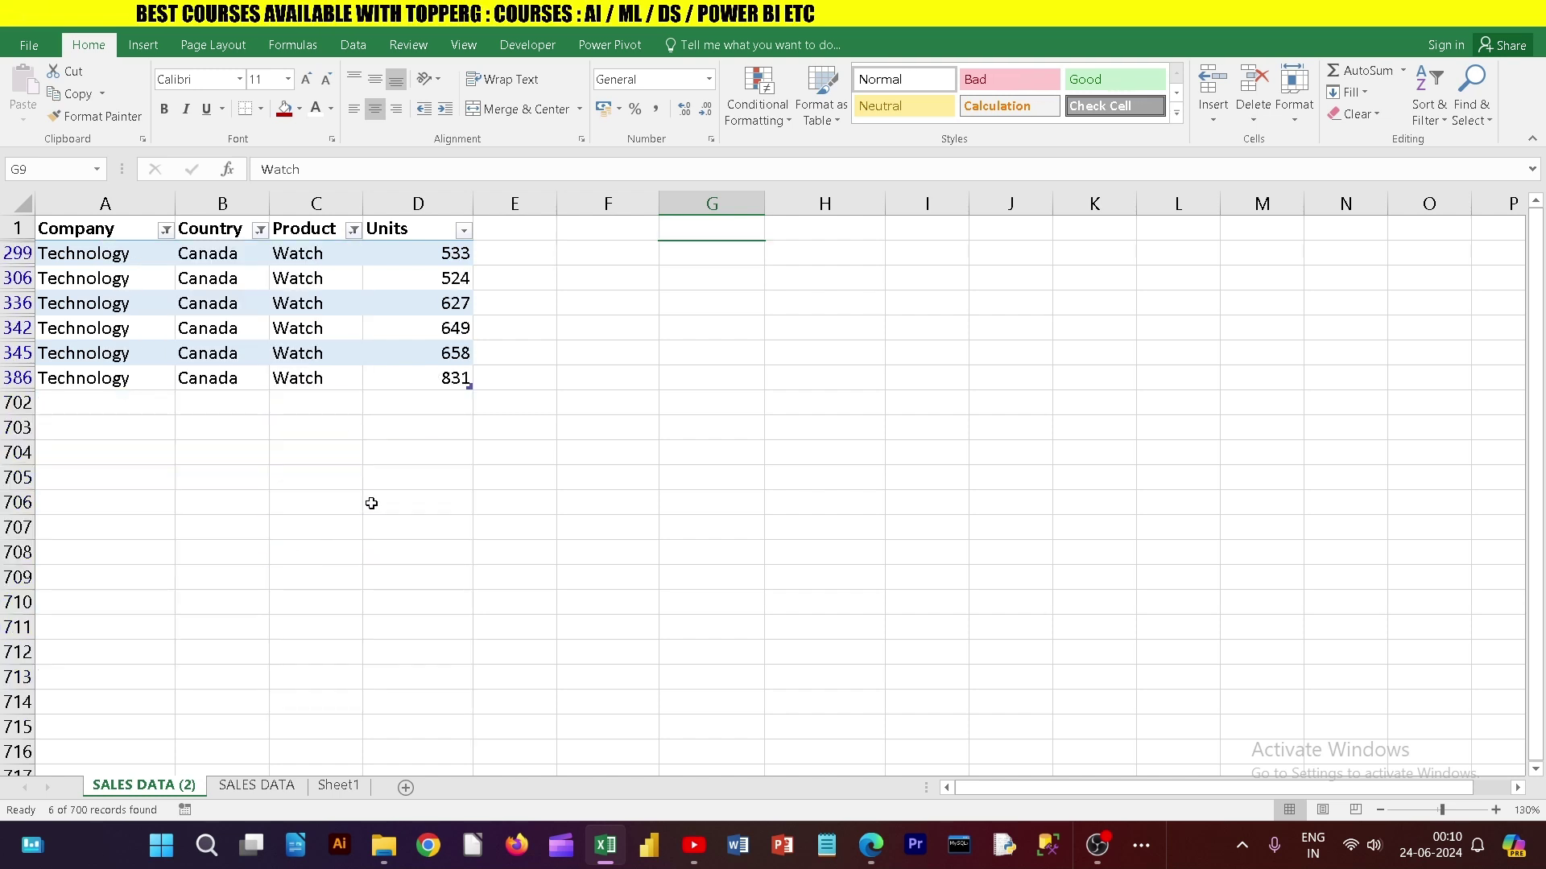
pyautogui.moveTo(96, 252)
pyautogui.mouseDown()
pyautogui.moveTo(100, 299)
pyautogui.moveTo(467, 379)
pyautogui.mouseUp()
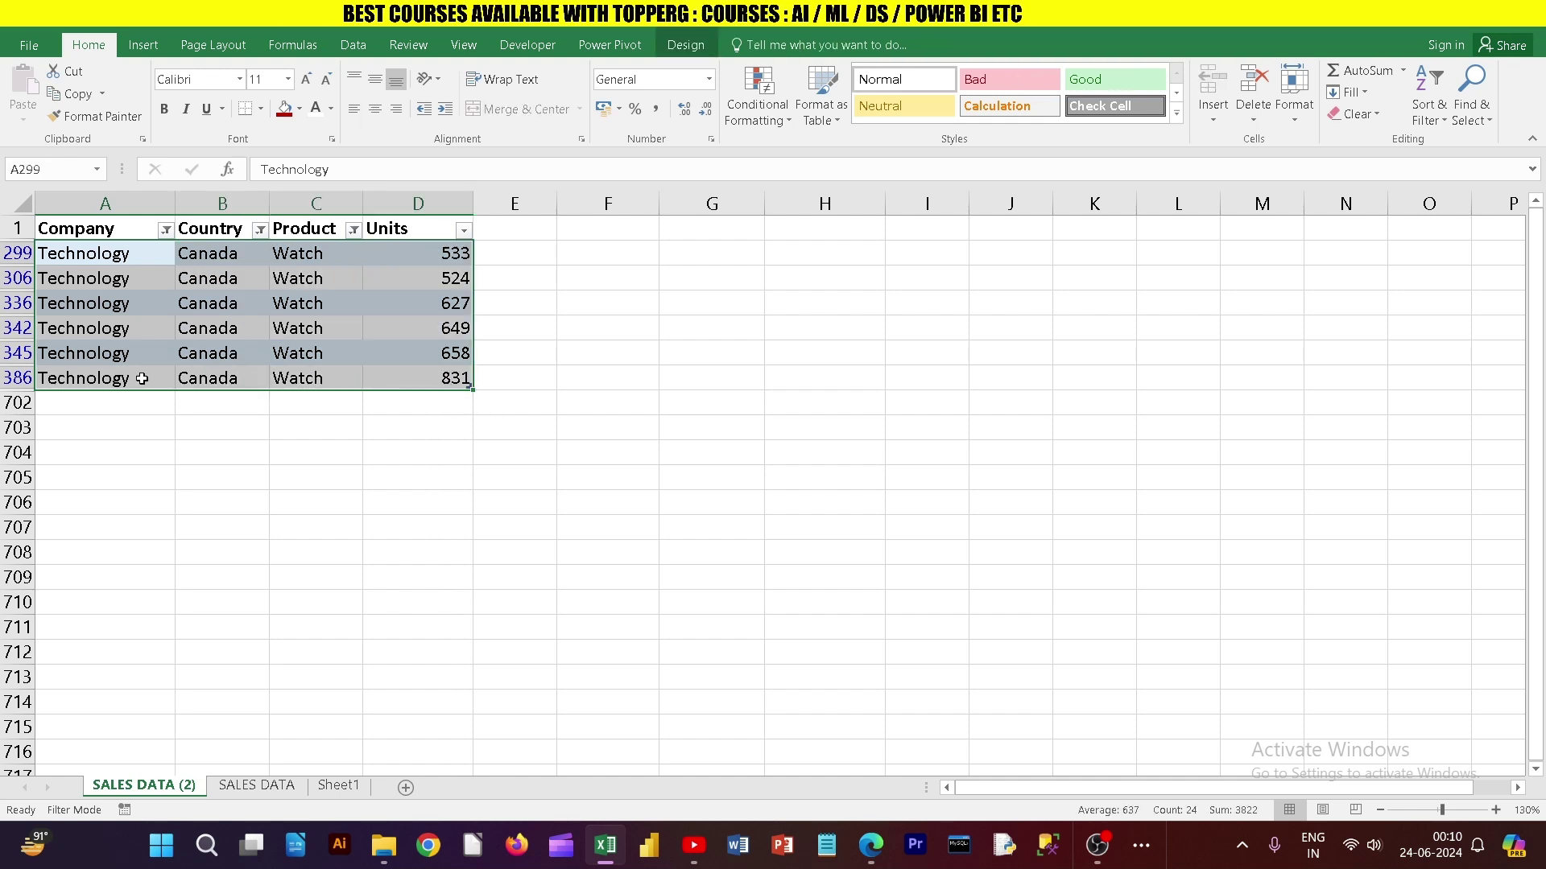
pyautogui.click(315, 477)
pyautogui.click(165, 230)
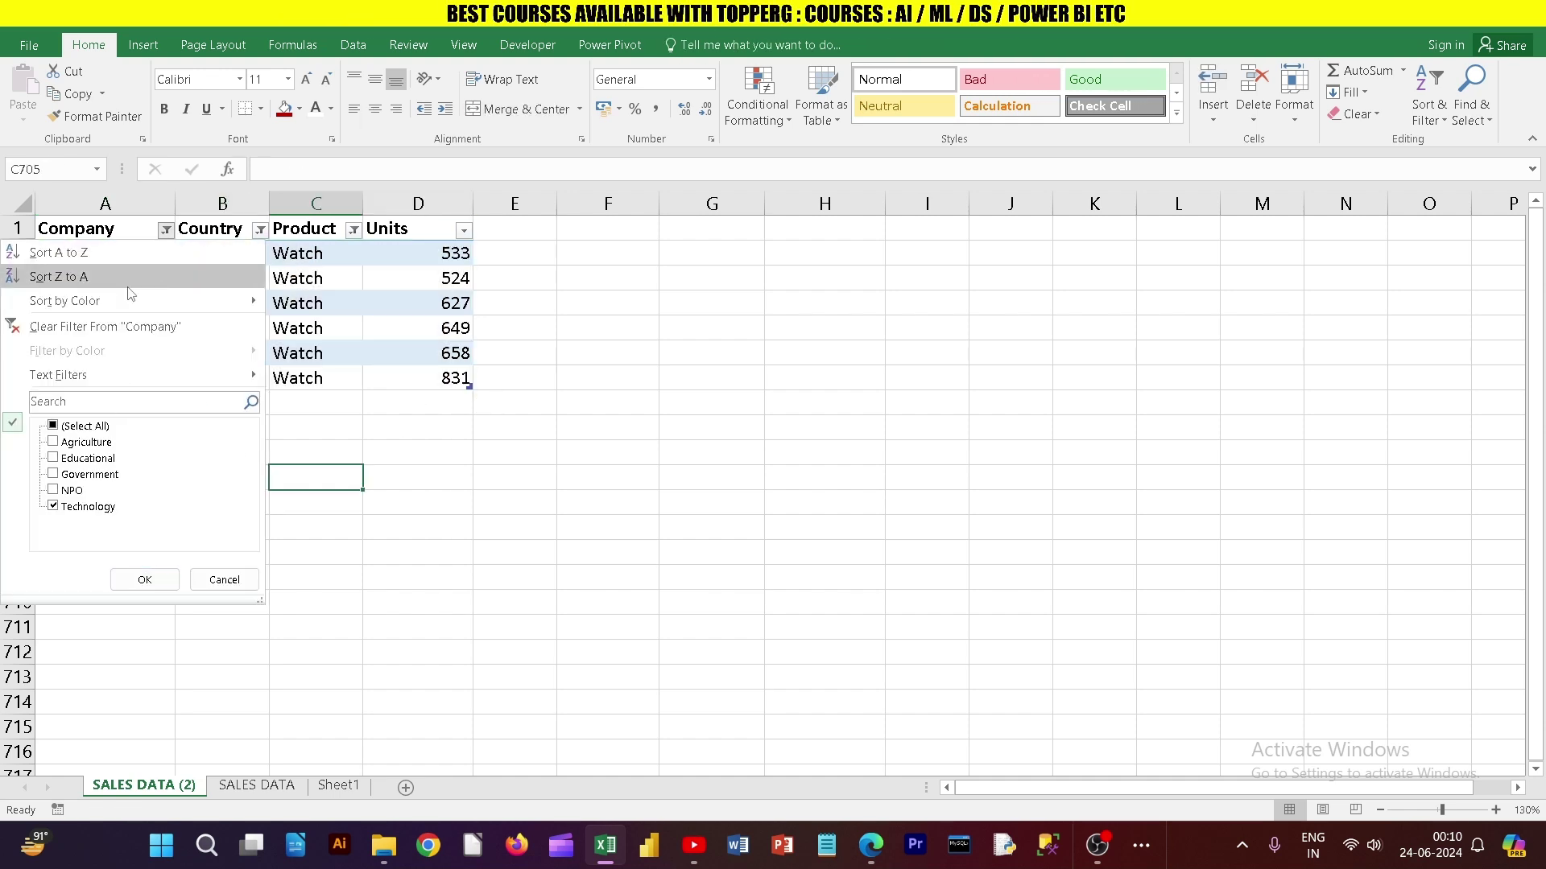
pyautogui.click(105, 326)
pyautogui.click(259, 231)
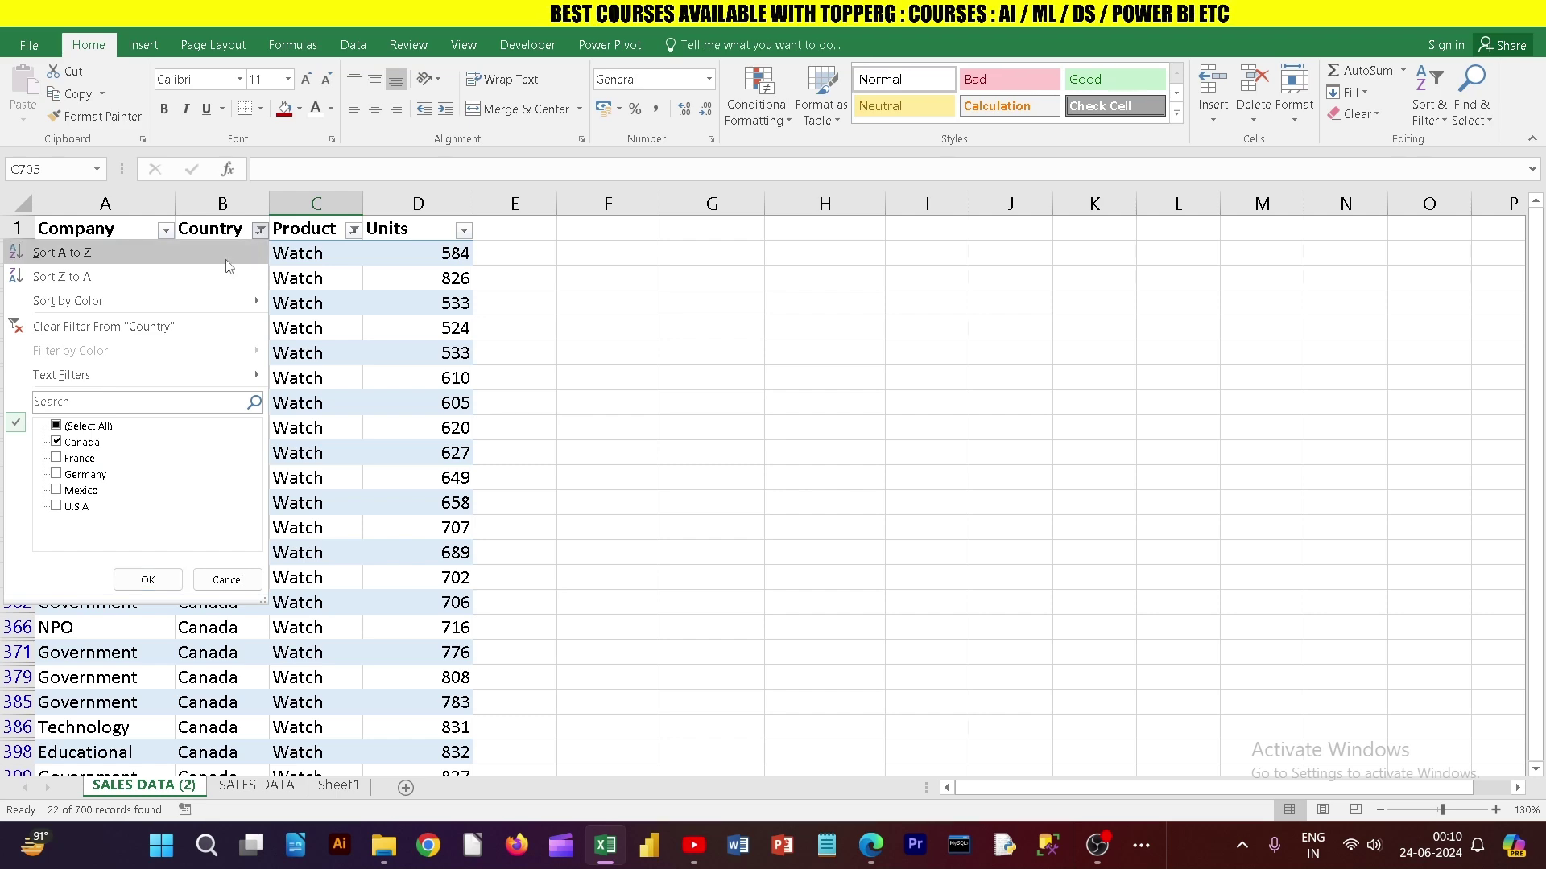
pyautogui.click(105, 326)
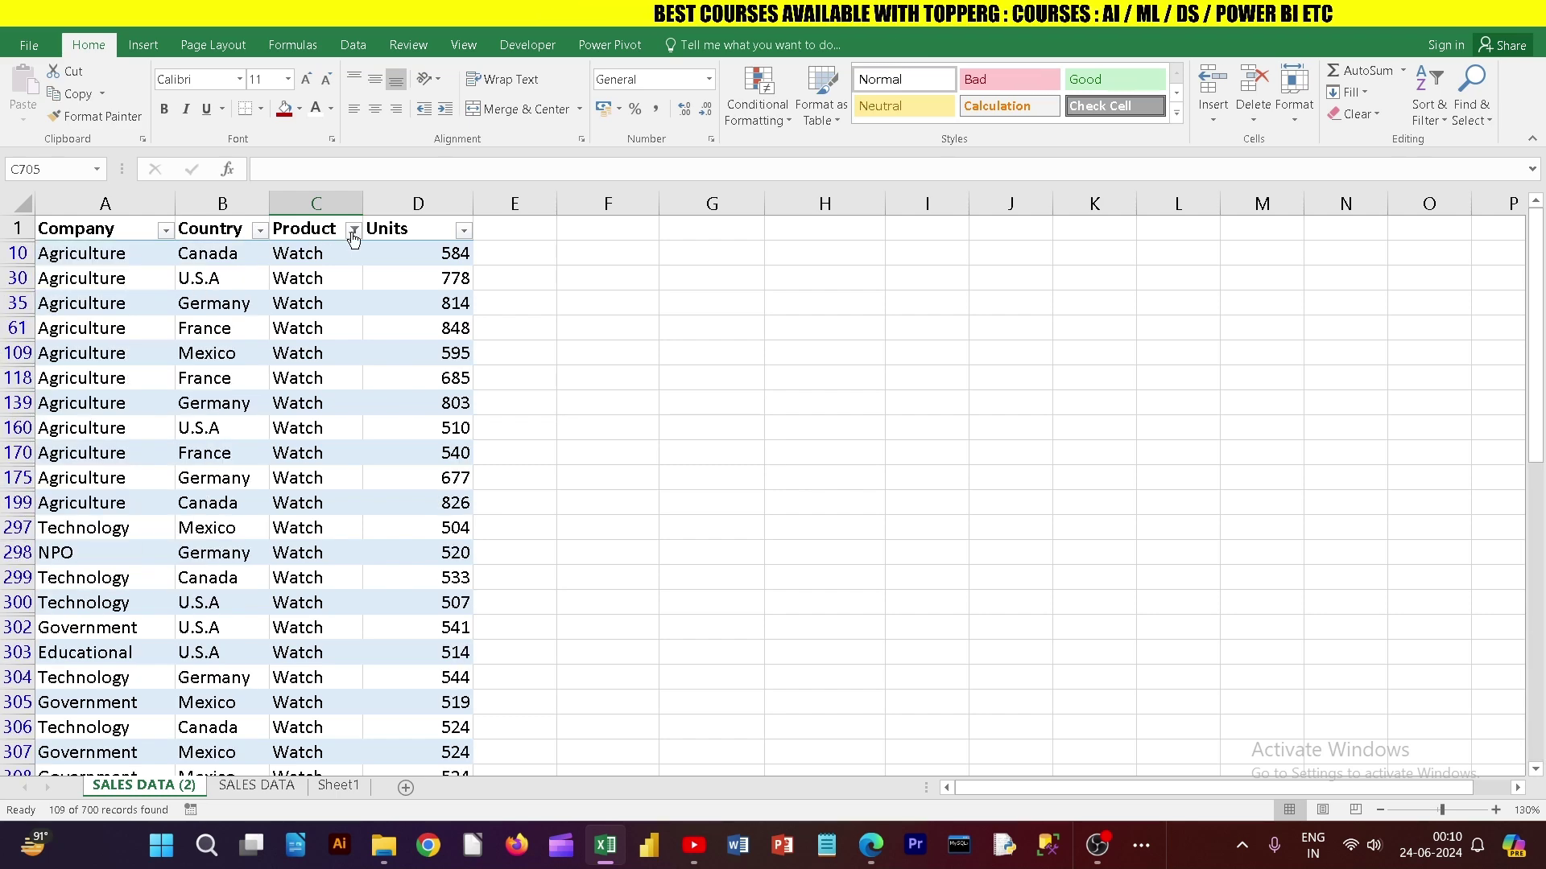
pyautogui.click(353, 230)
pyautogui.click(105, 326)
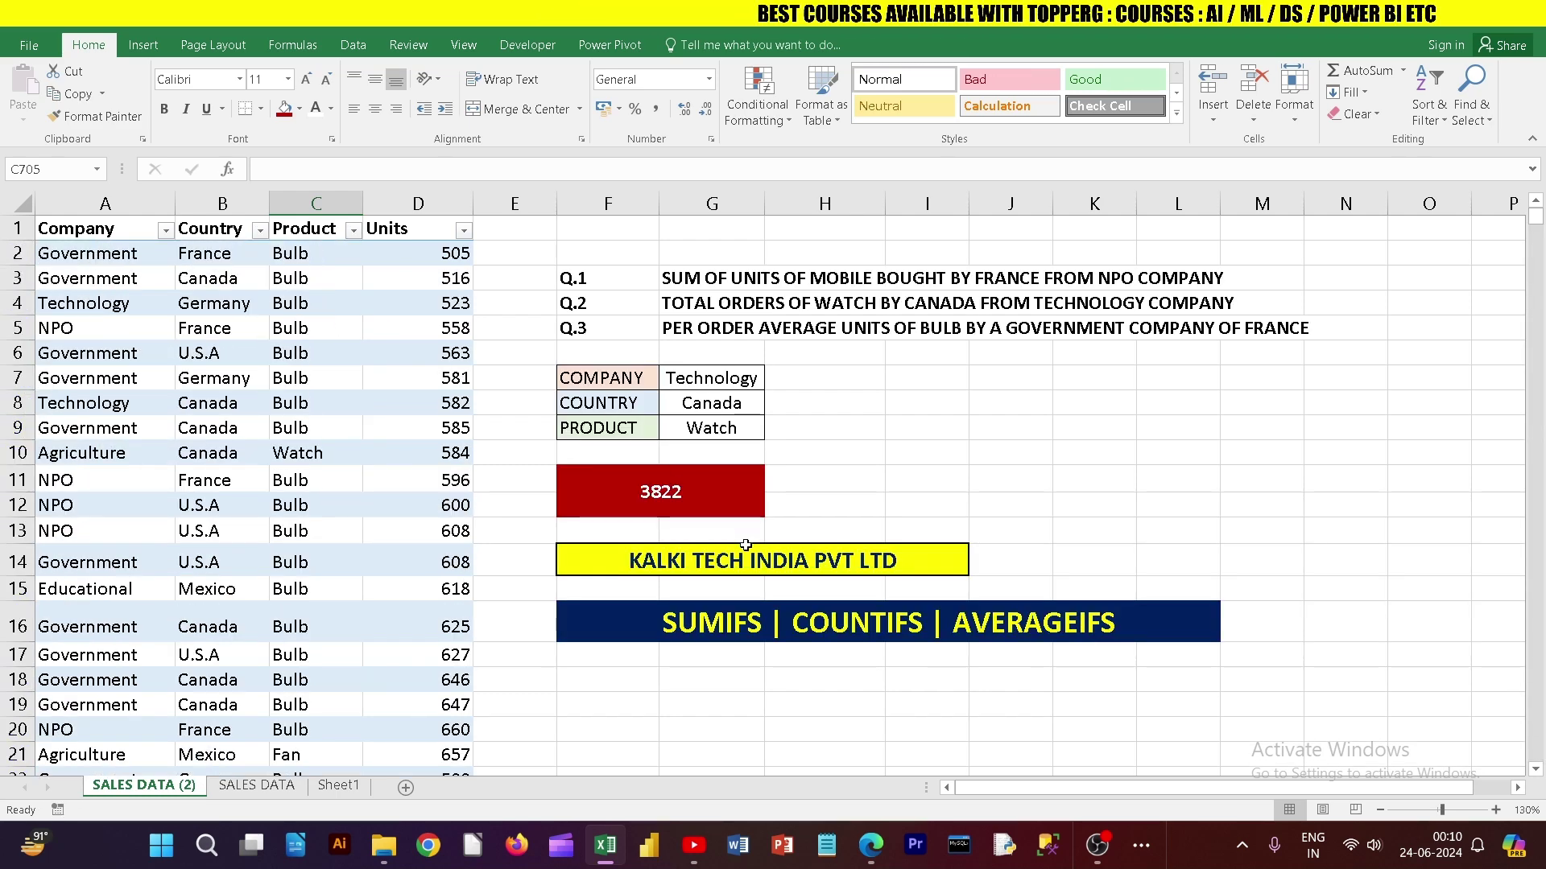
# Step: In F11's formula, change SUMIFS to COUNTIFS and select the Table134[Units] argument
pyautogui.click(728, 628)
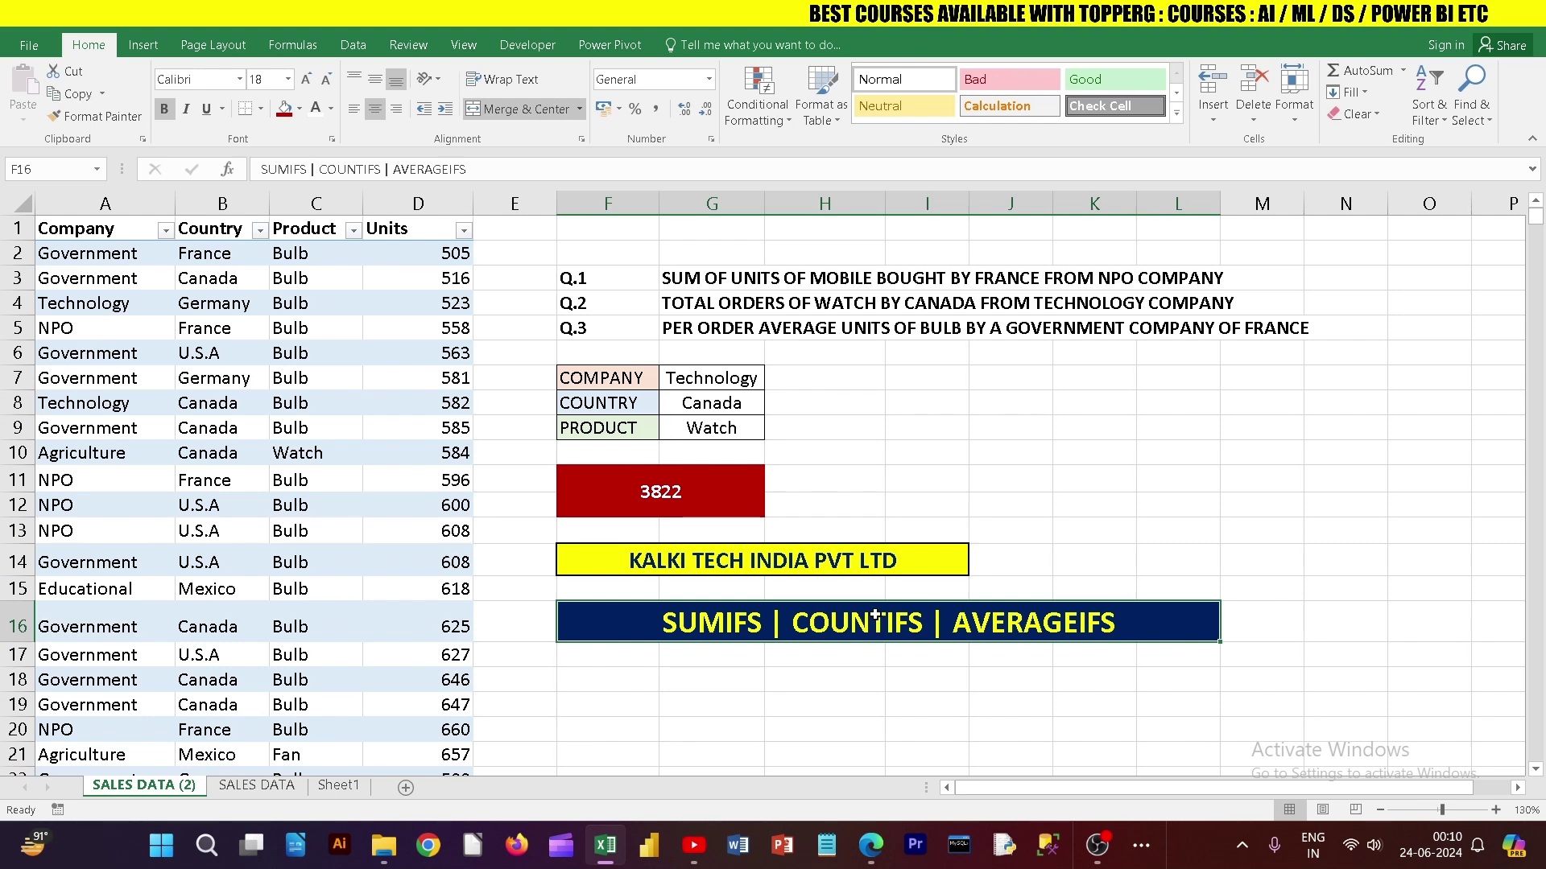
pyautogui.click(710, 385)
pyautogui.click(712, 403)
pyautogui.click(661, 491)
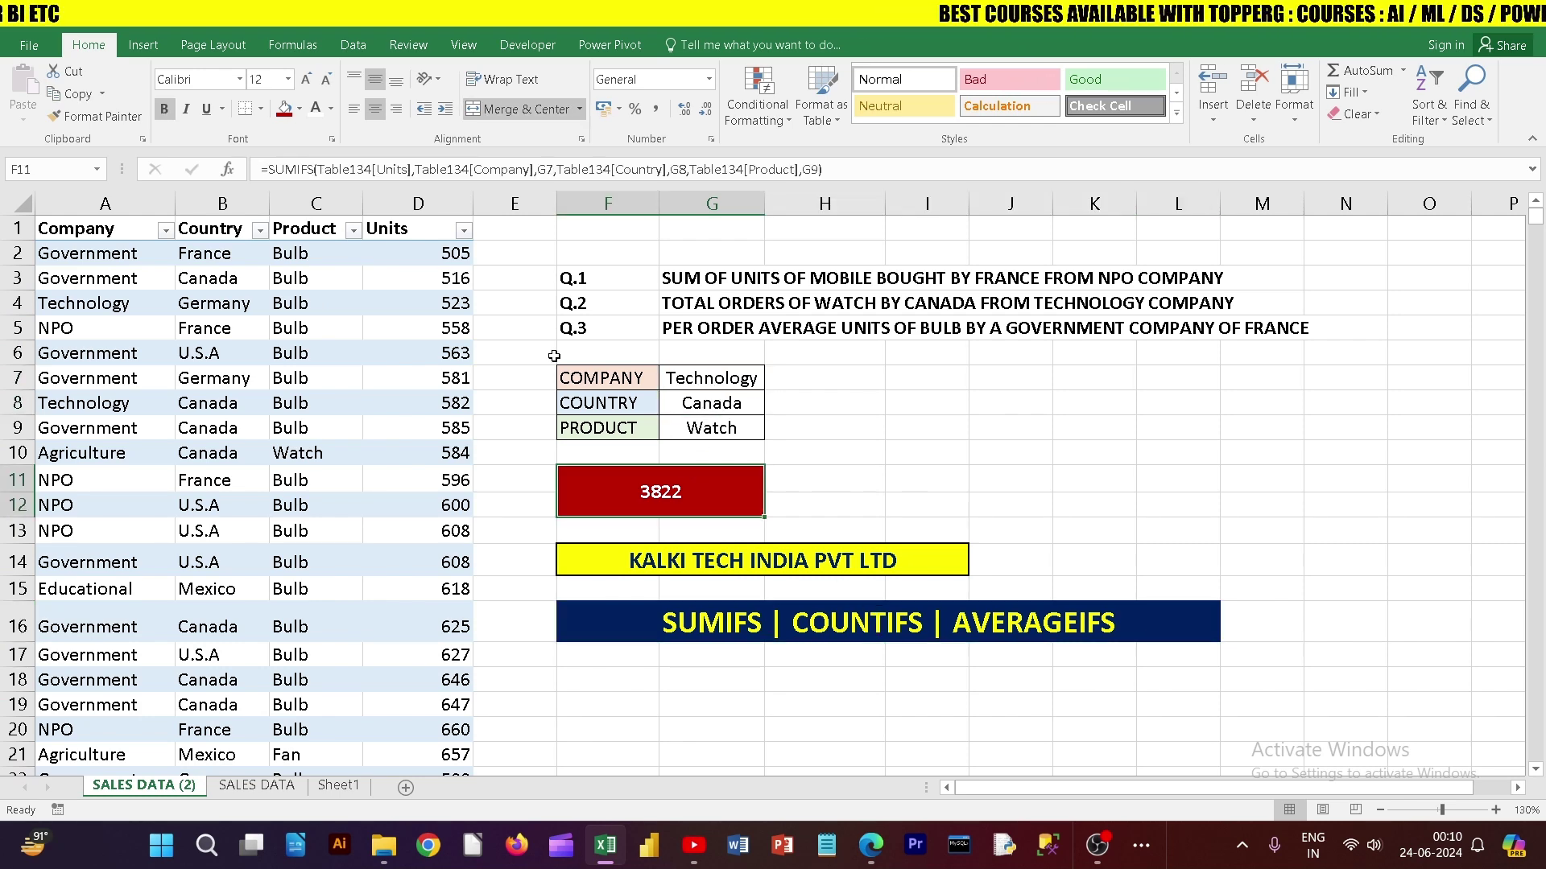
pyautogui.click(312, 169)
pyautogui.moveTo(314, 169); pyautogui.dragTo(272, 170)
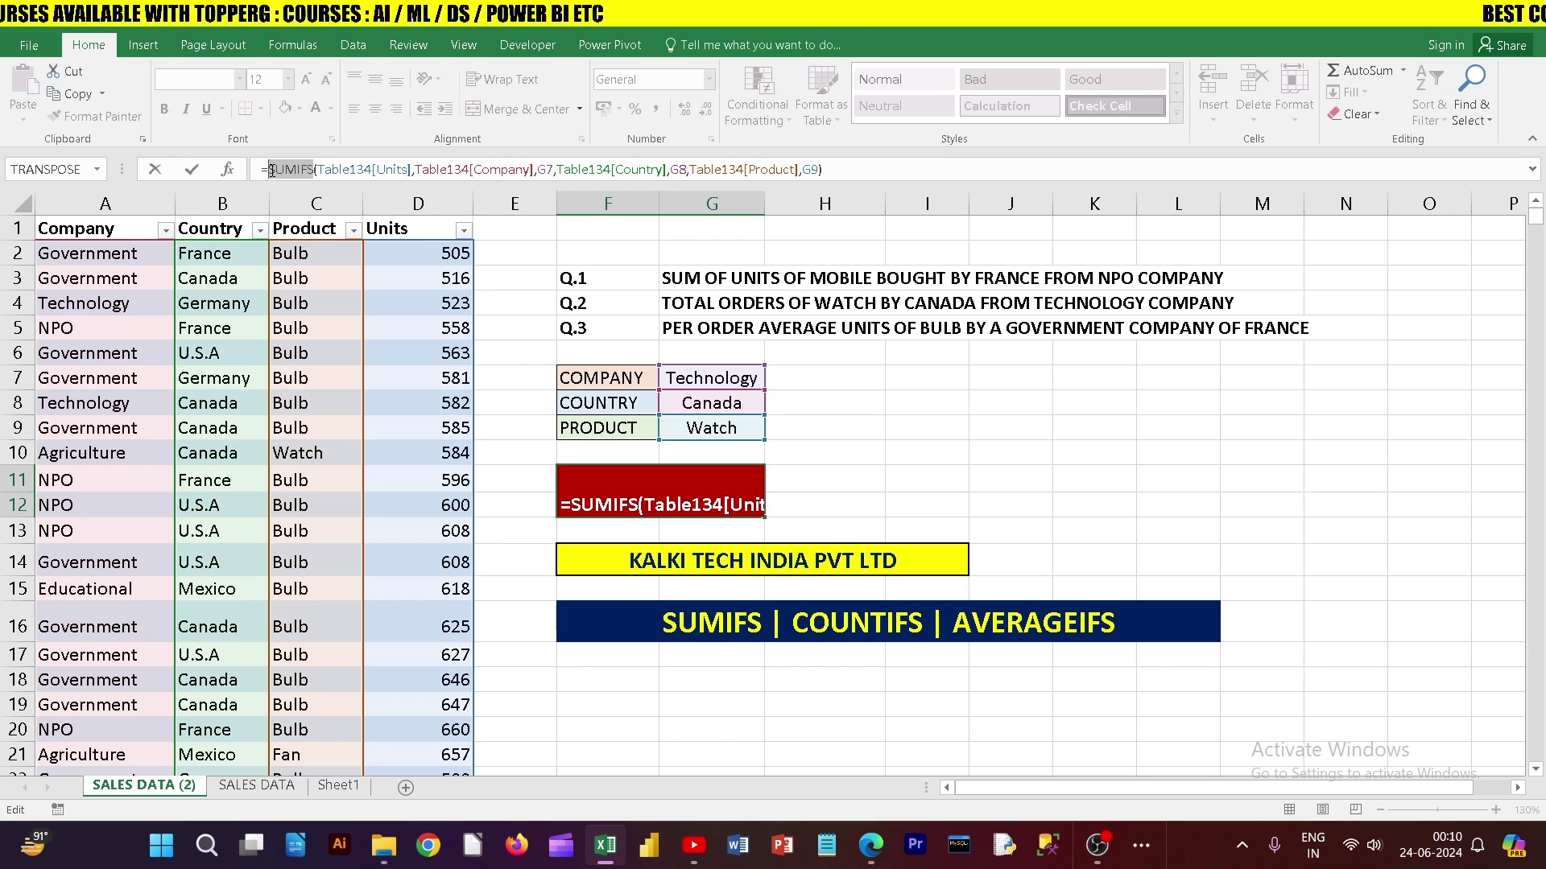
pyautogui.press('BackSpace')
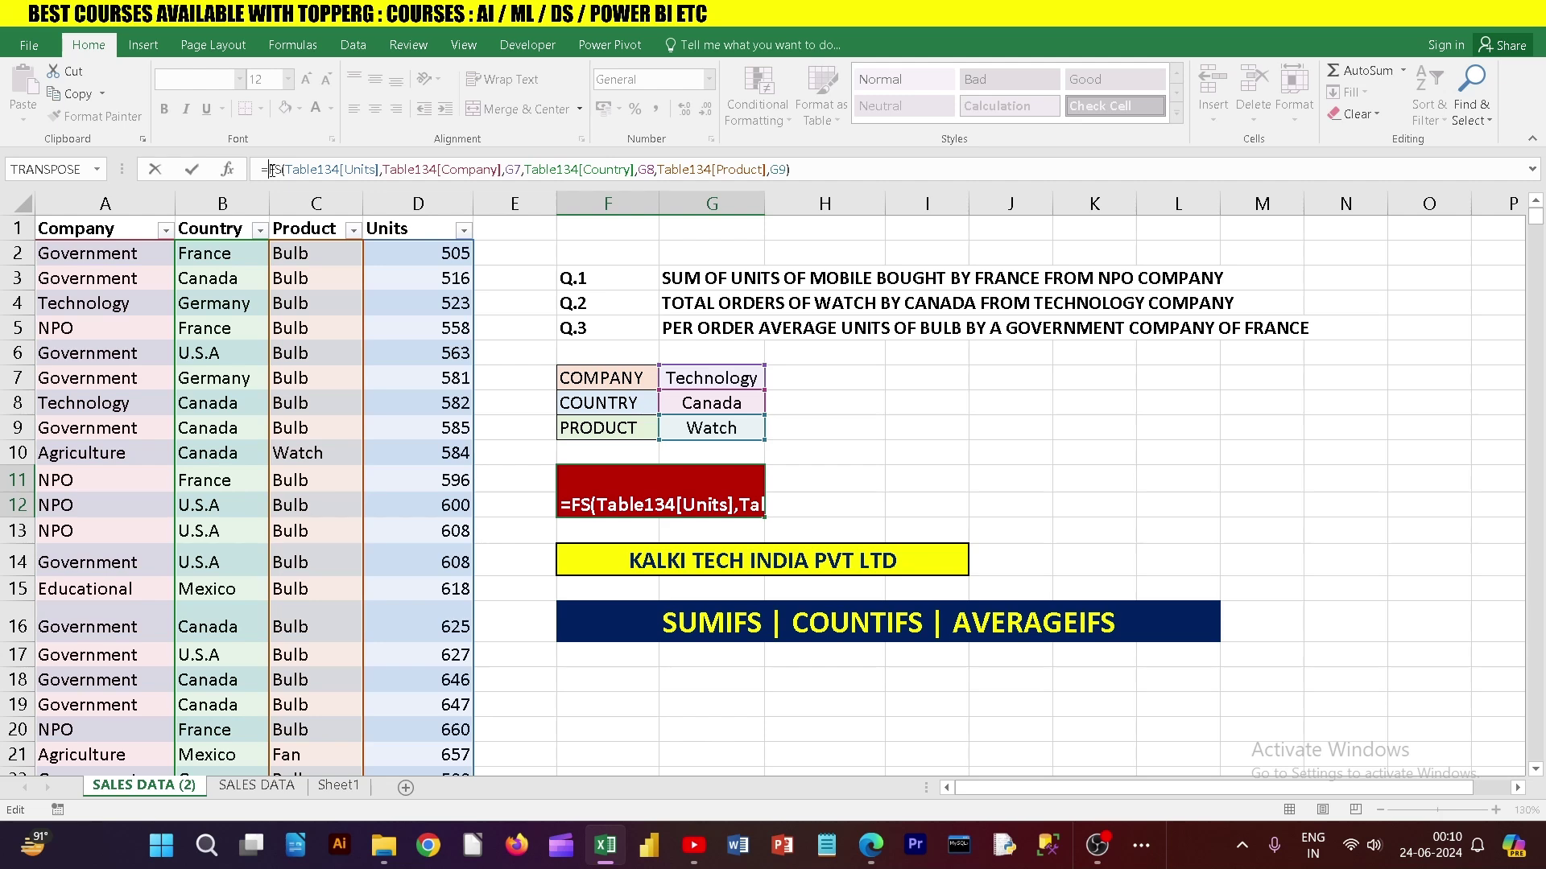
pyautogui.write('count')
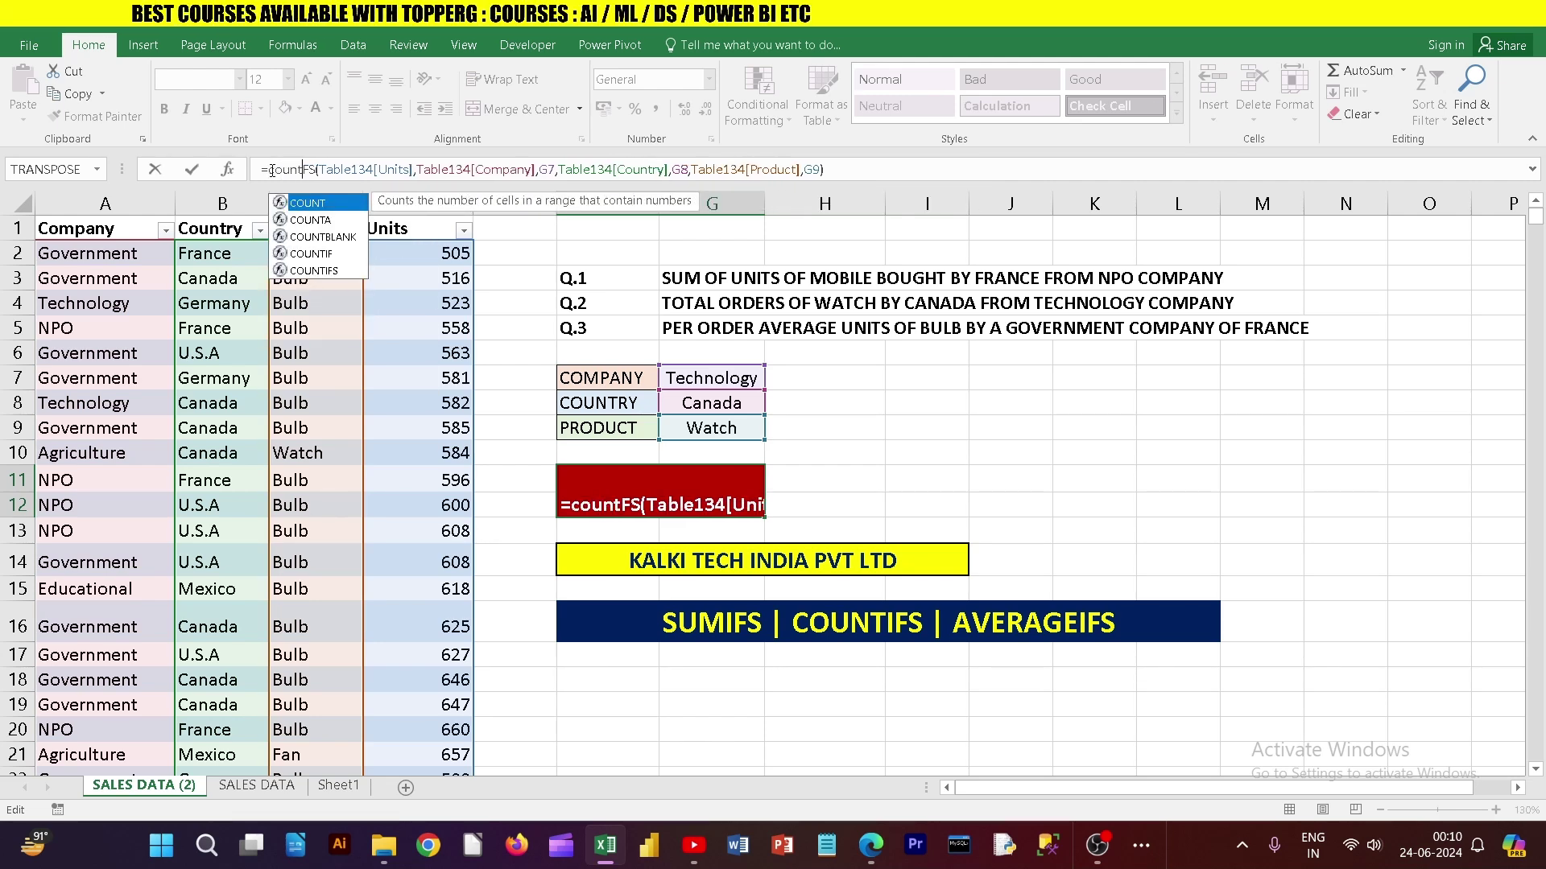
pyautogui.press('BackSpace')
pyautogui.press('BackSpace')
pyautogui.press('BackSpace')
pyautogui.press('BackSpace')
pyautogui.press('BackSpace')
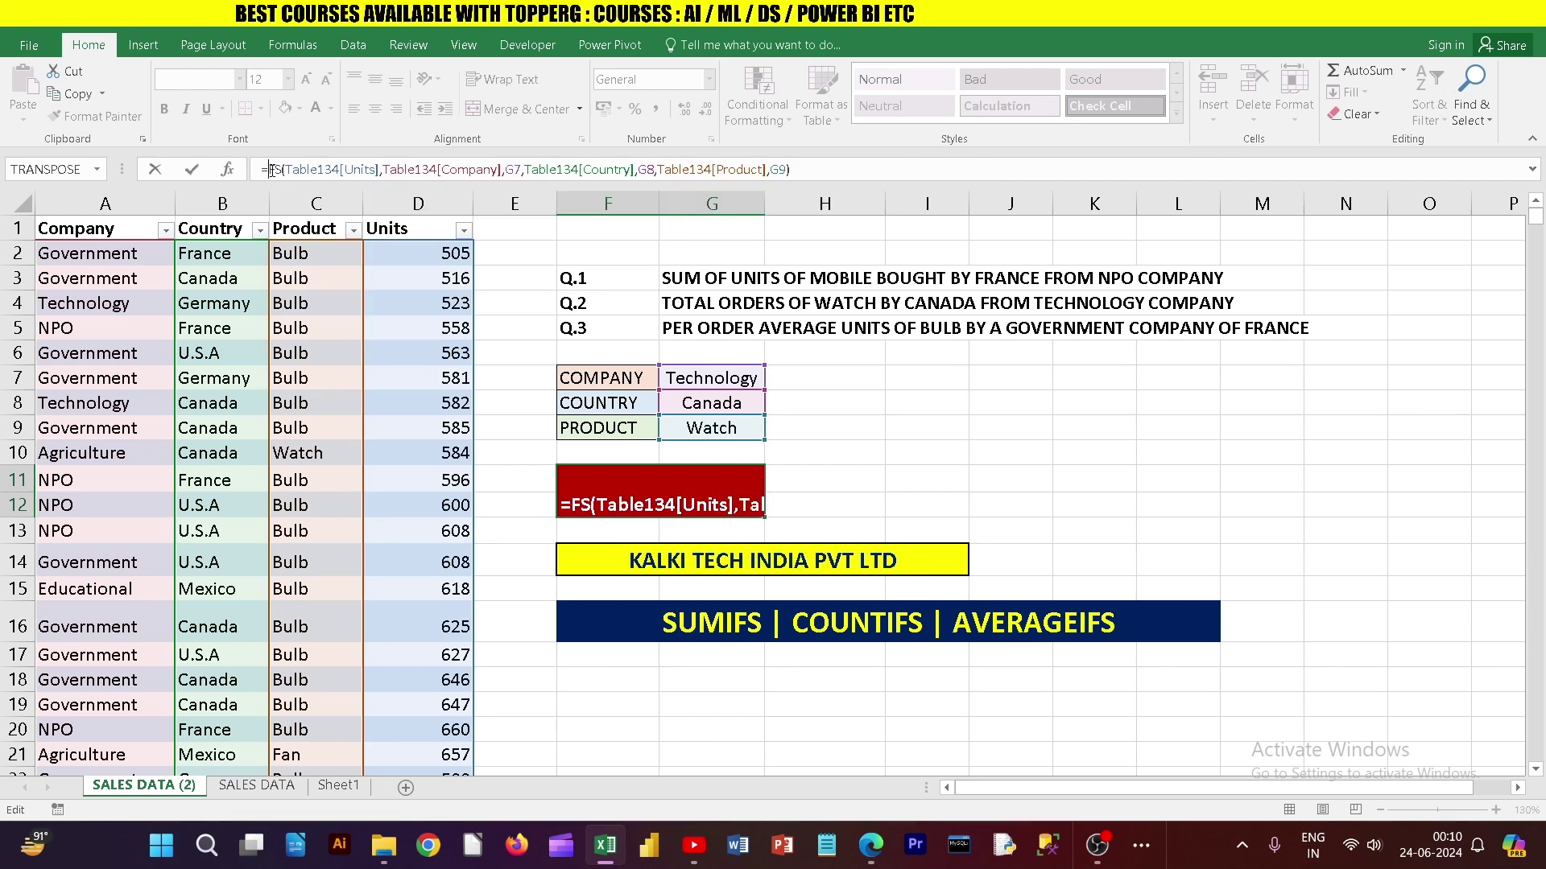
pyautogui.write('COUNT')
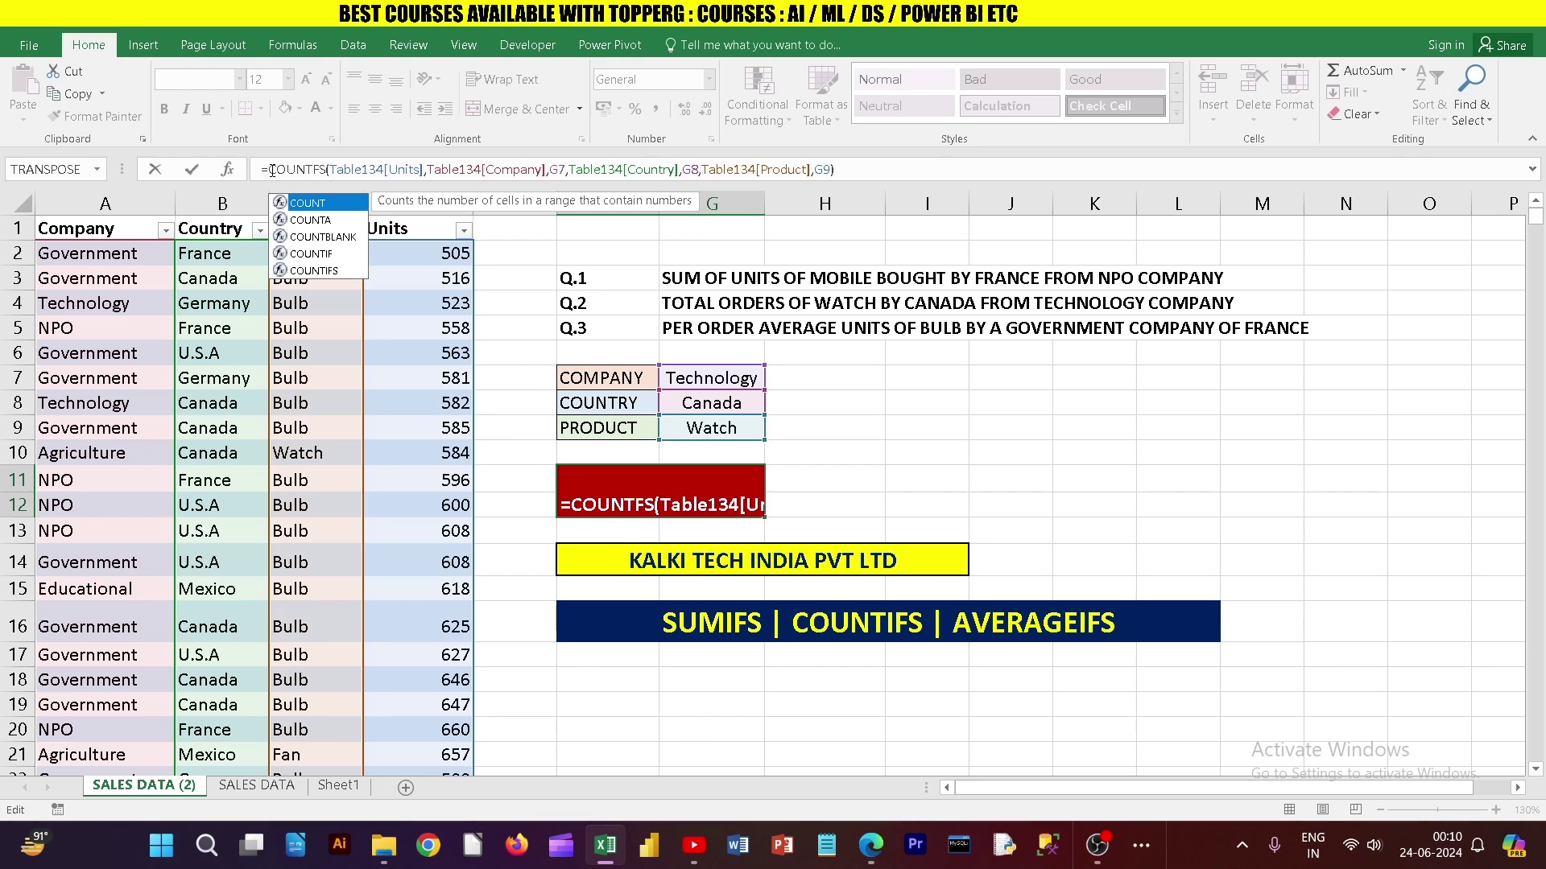
pyautogui.write('I')
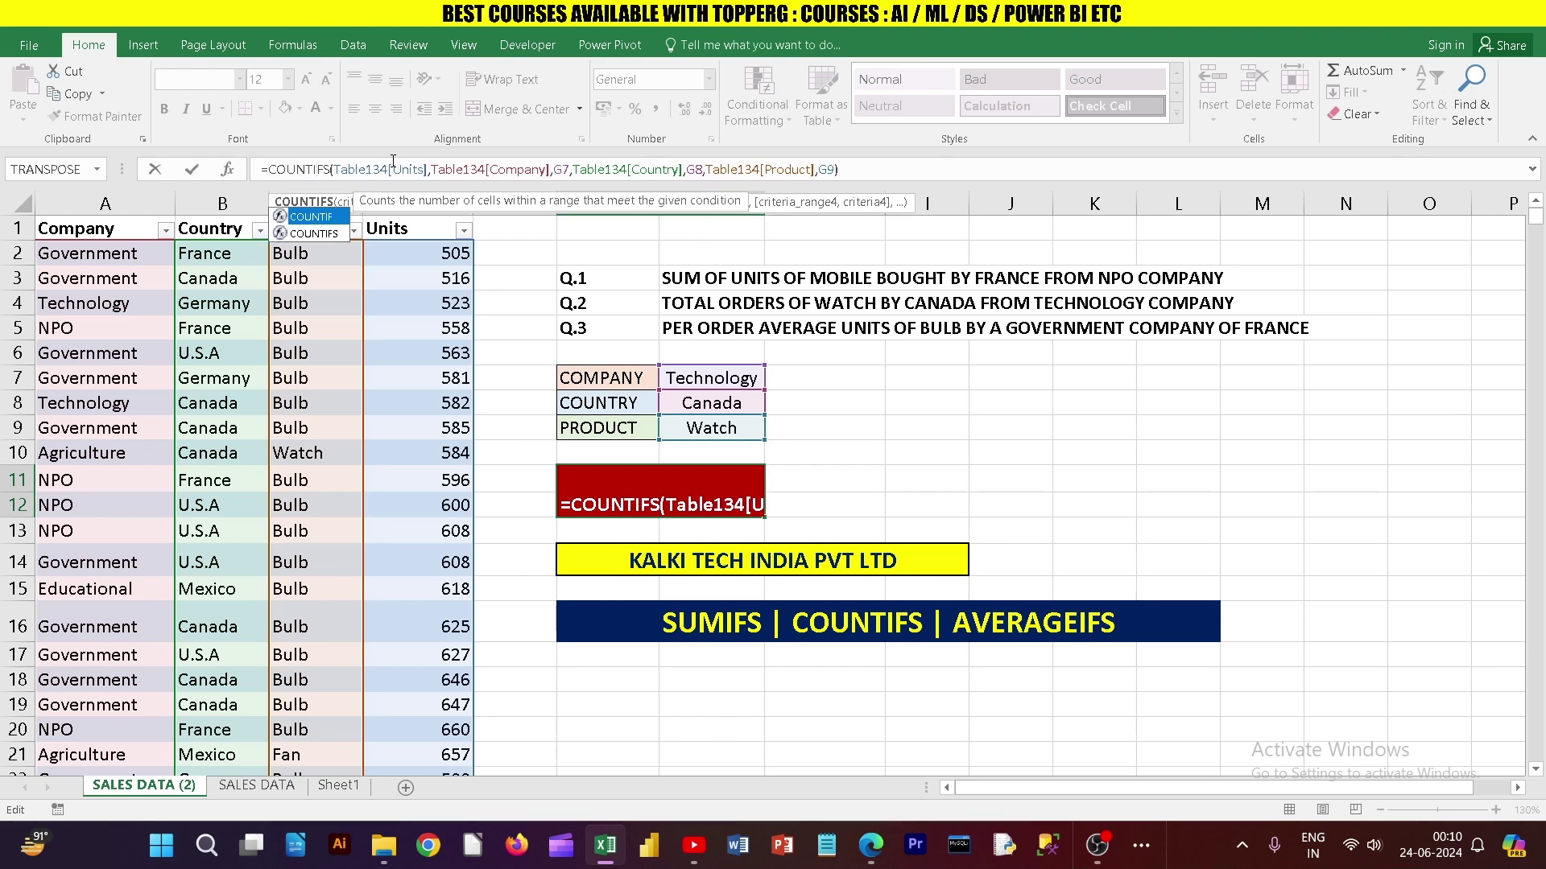
pyautogui.click(432, 170)
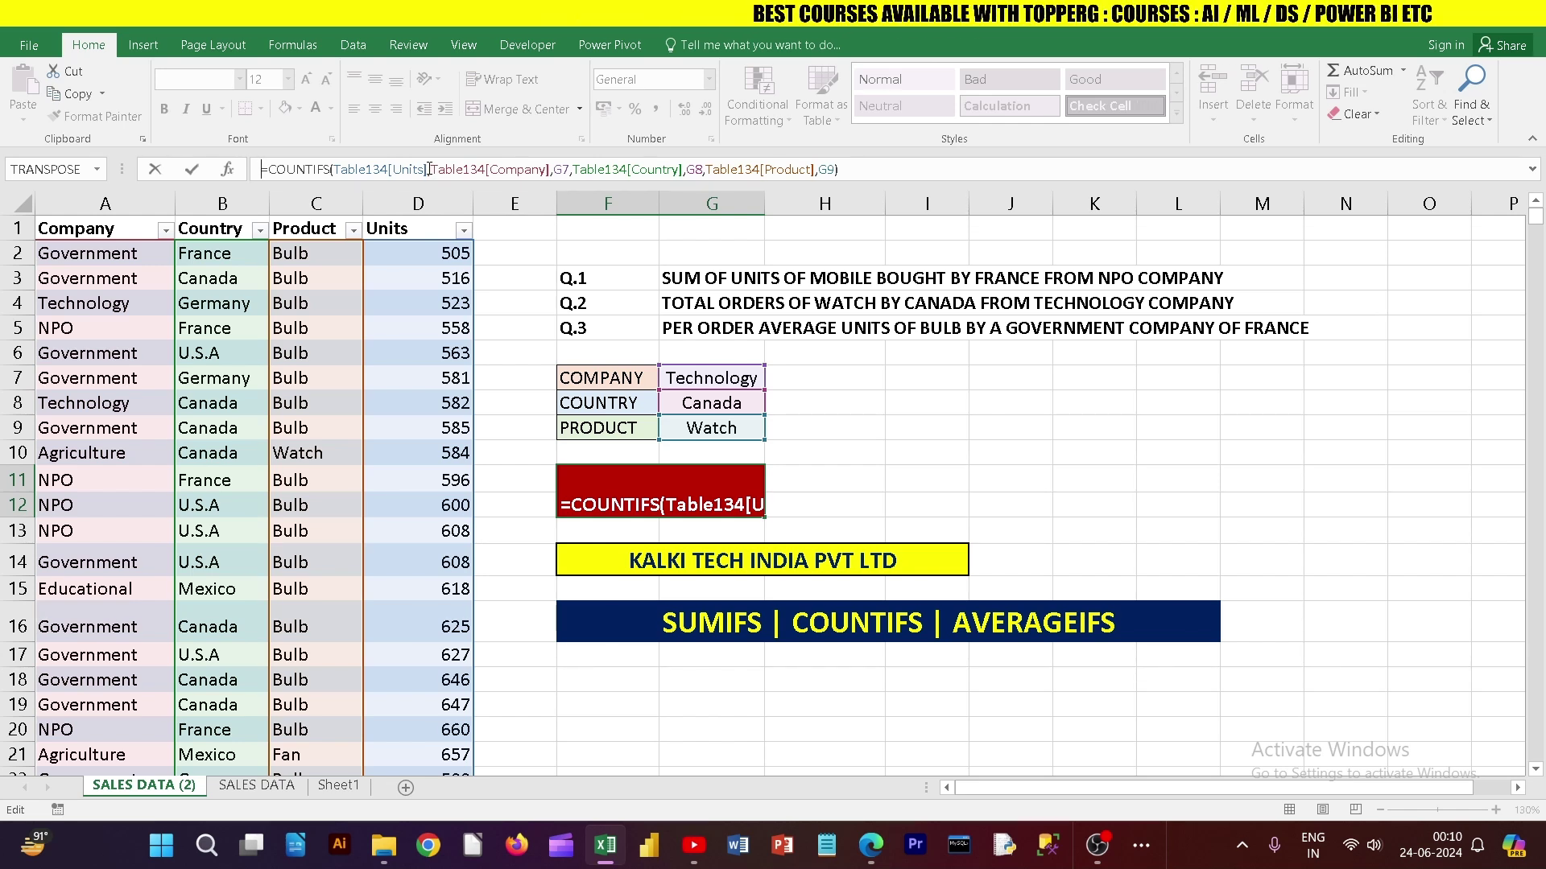
pyautogui.moveTo(427, 170); pyautogui.dragTo(333, 169)
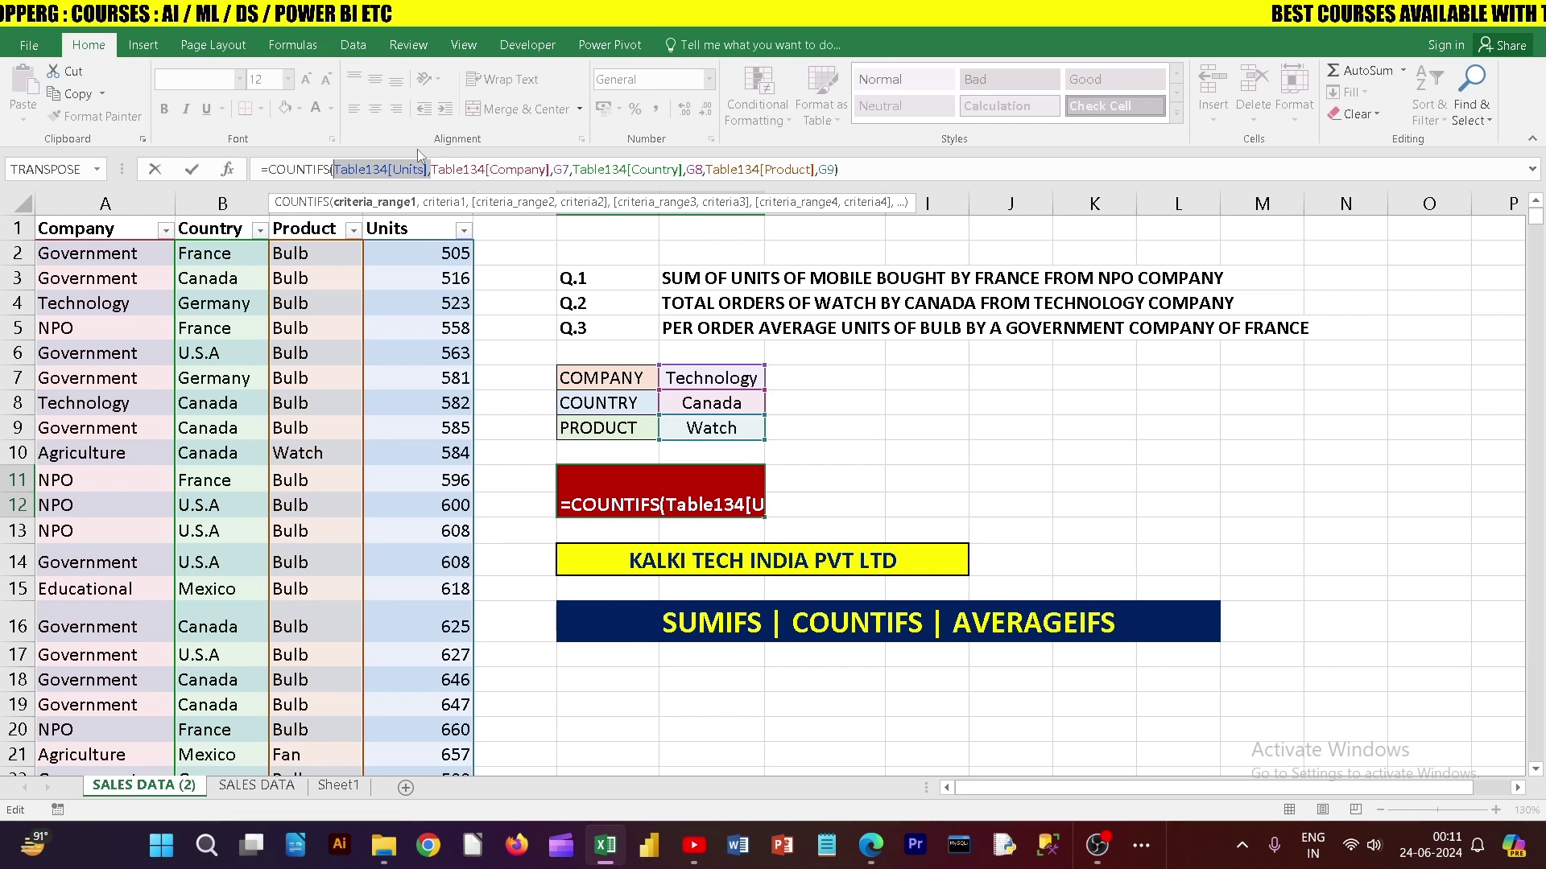
# Step: Delete Table134[Units] from the COUNTIFS formula, review the remaining criteria, and commit it to return 6
pyautogui.press('Delete')
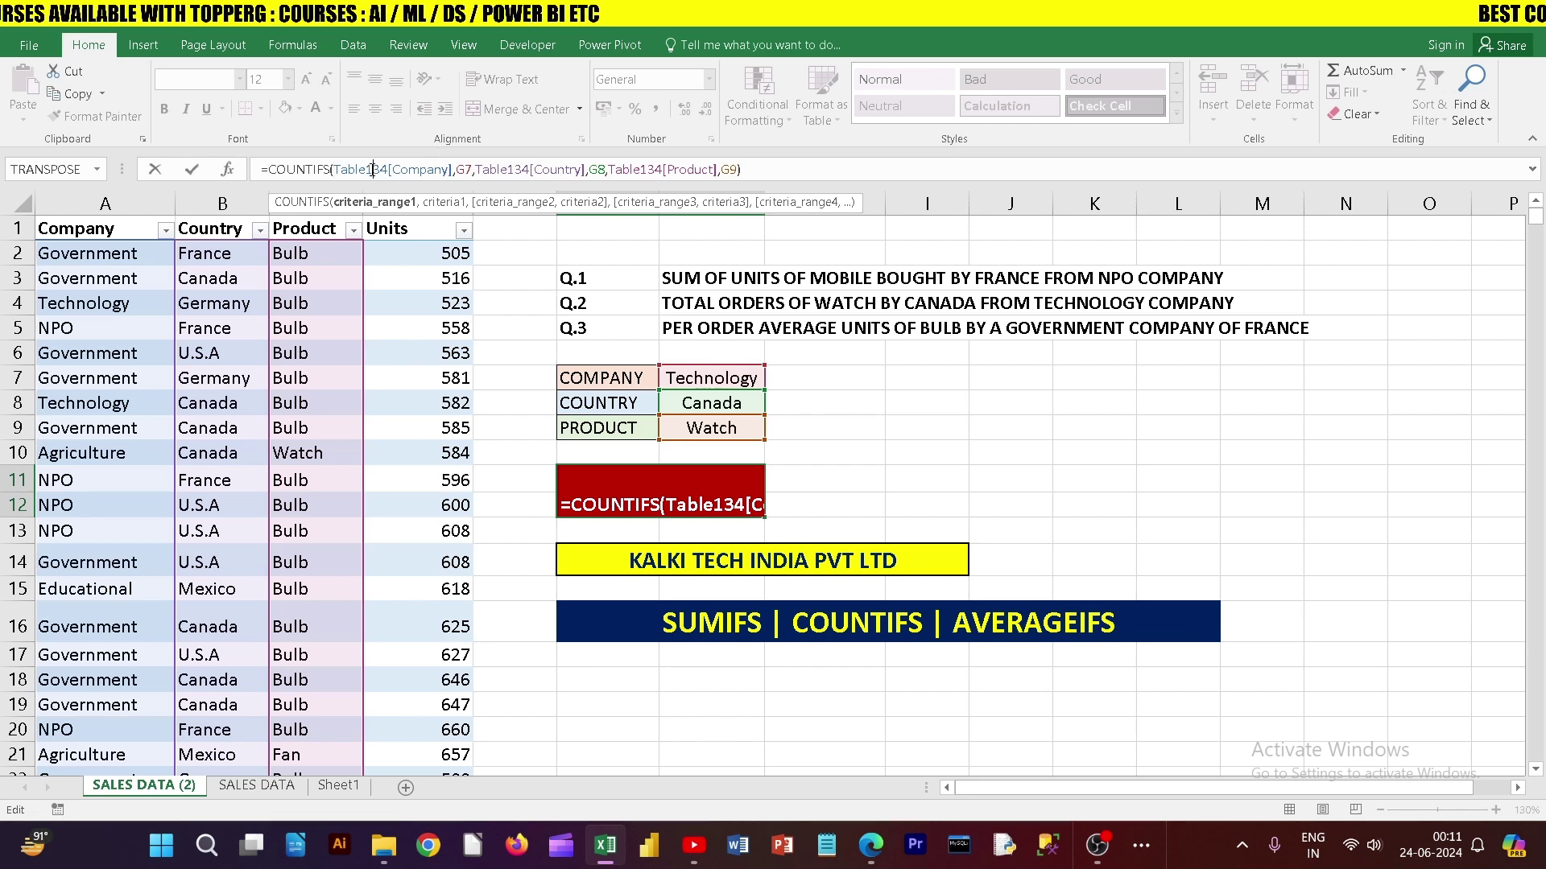
pyautogui.click(505, 170)
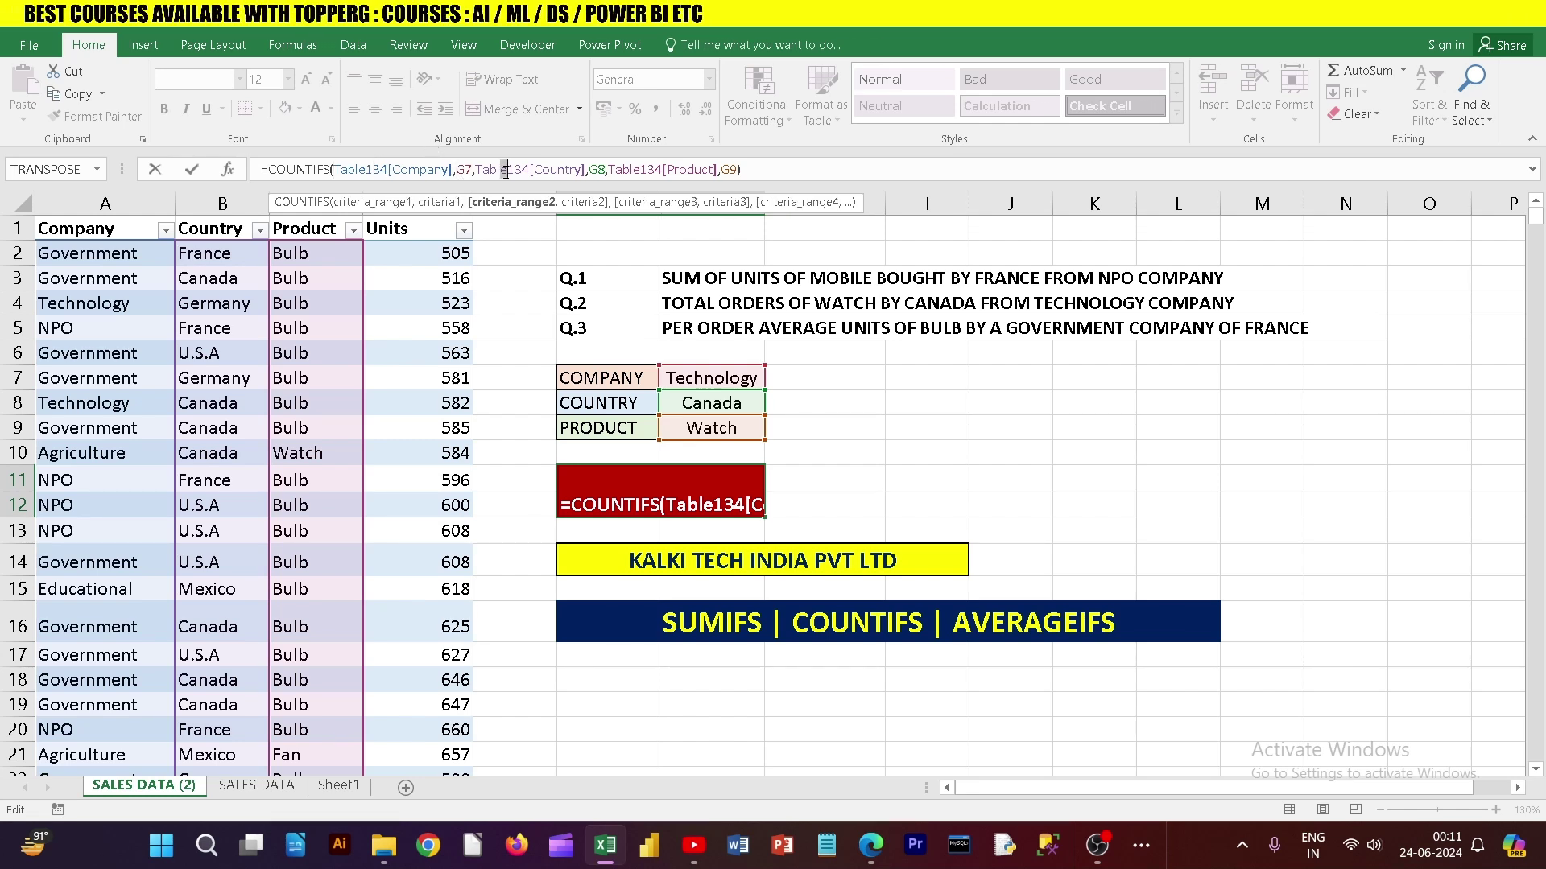
pyautogui.click(597, 170)
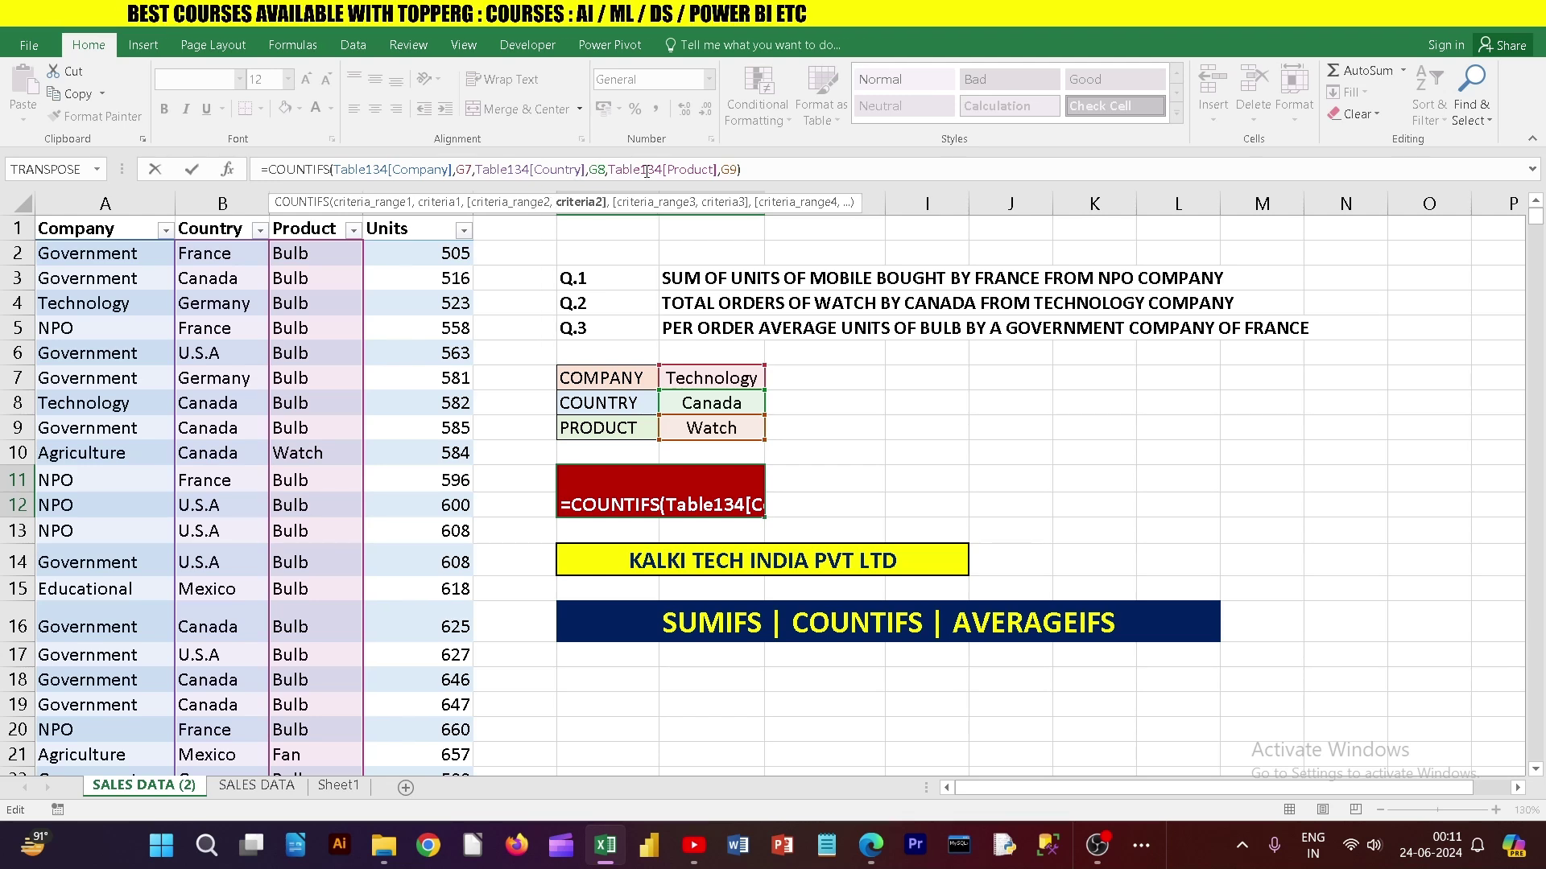
pyautogui.click(623, 167)
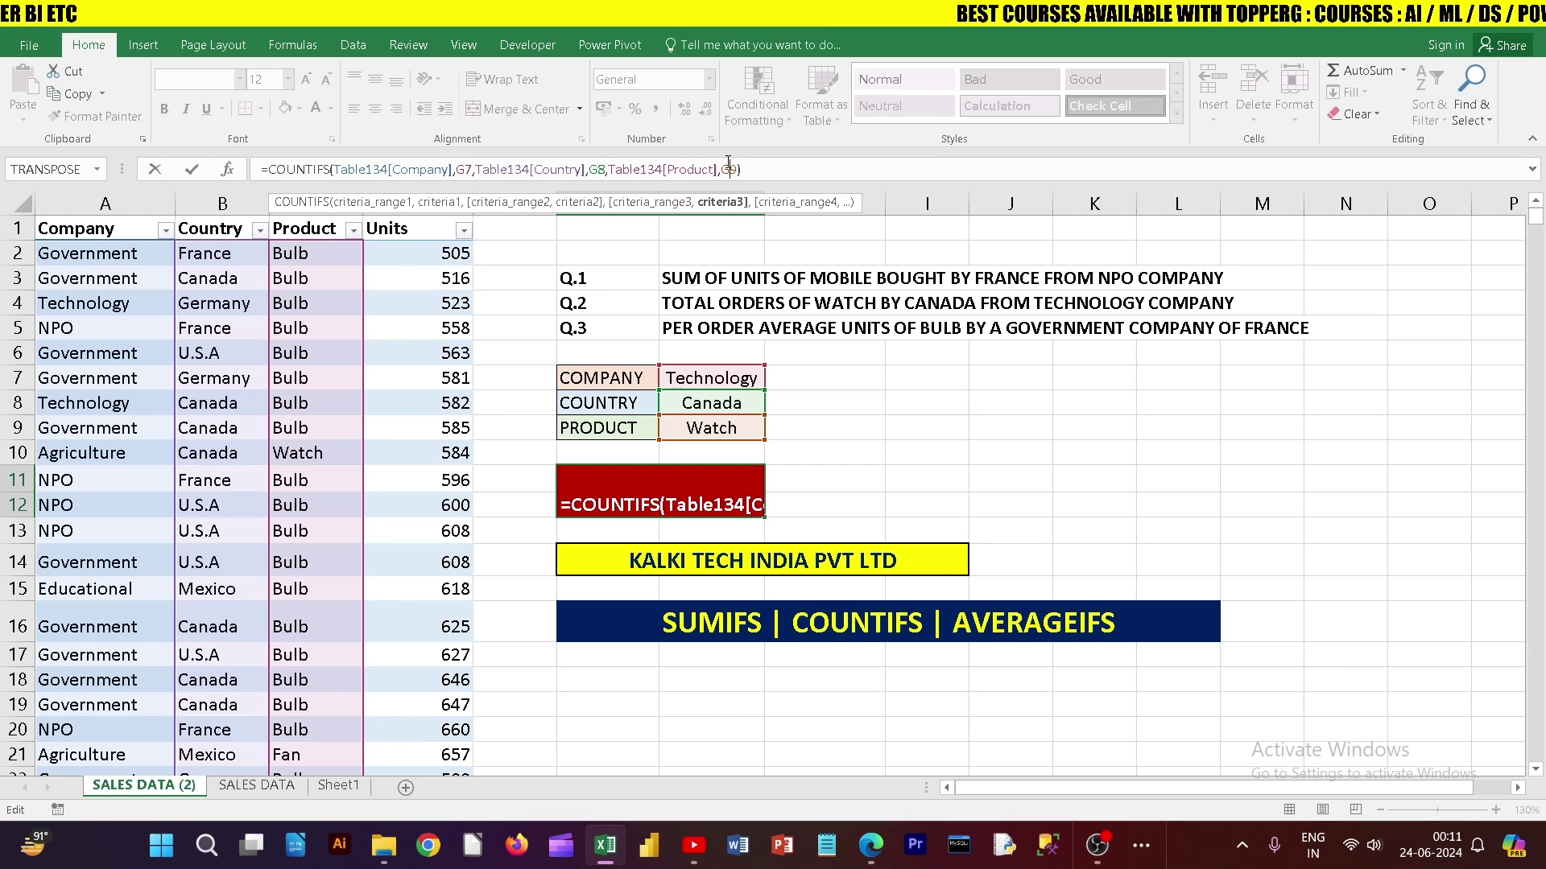
pyautogui.click(772, 167)
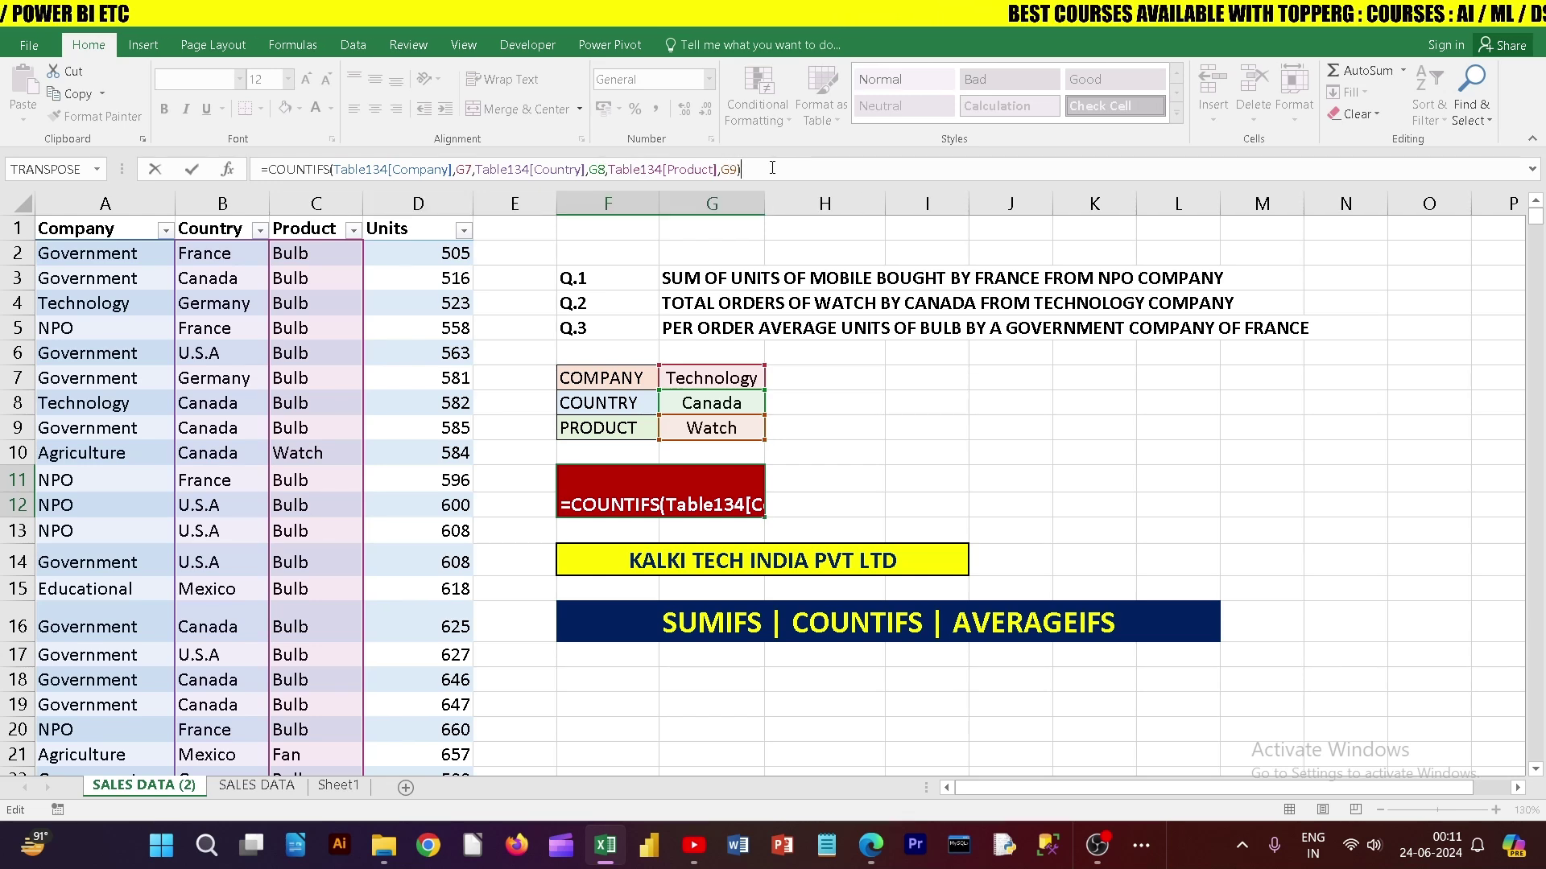
pyautogui.click(376, 169)
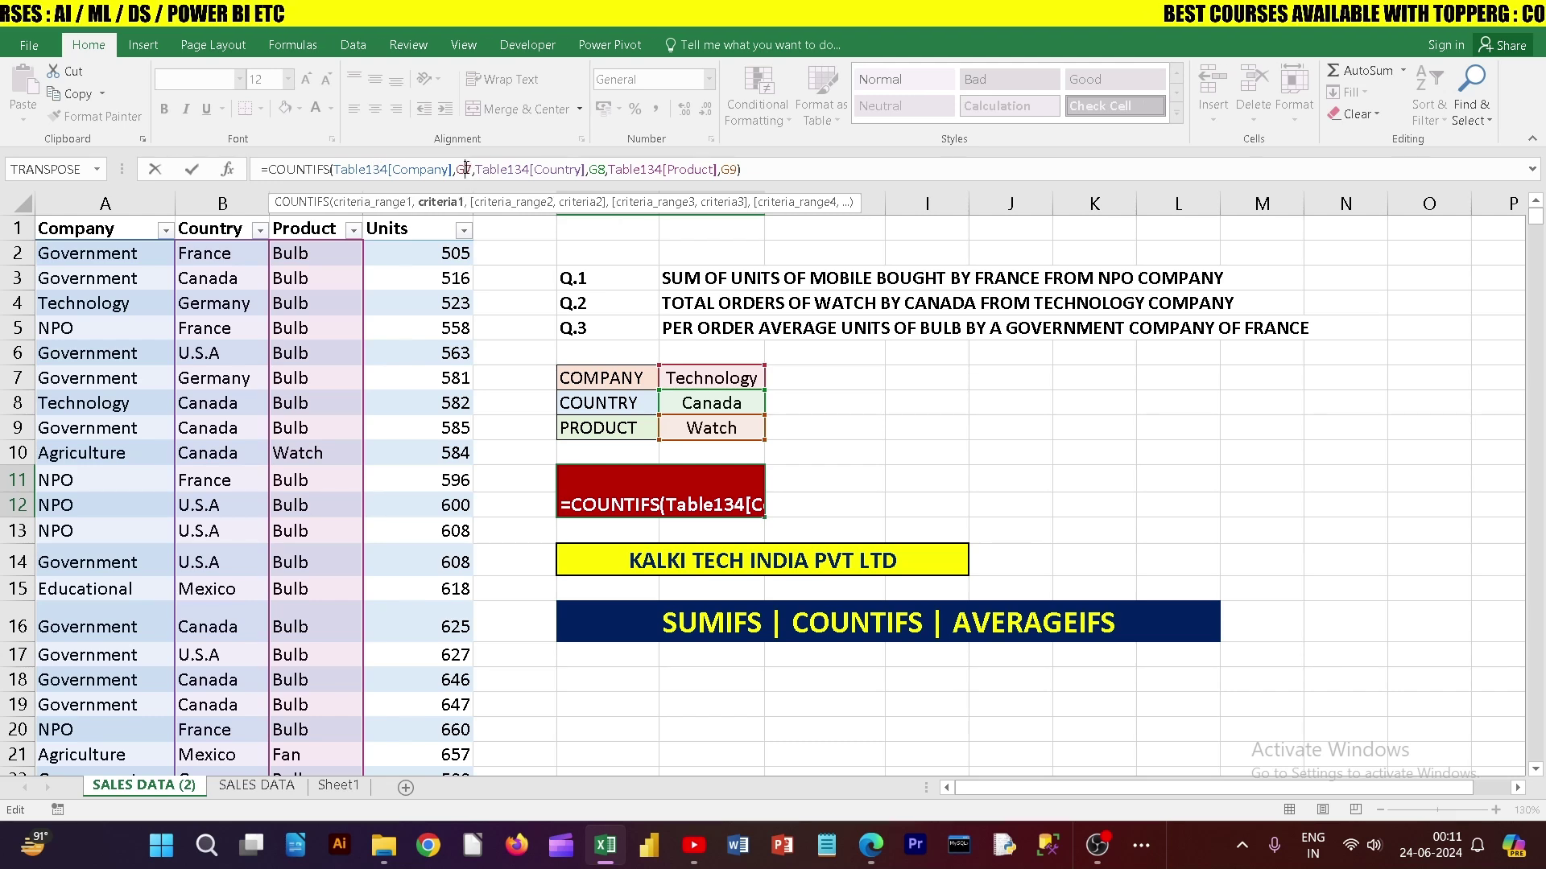
pyautogui.click(201, 174)
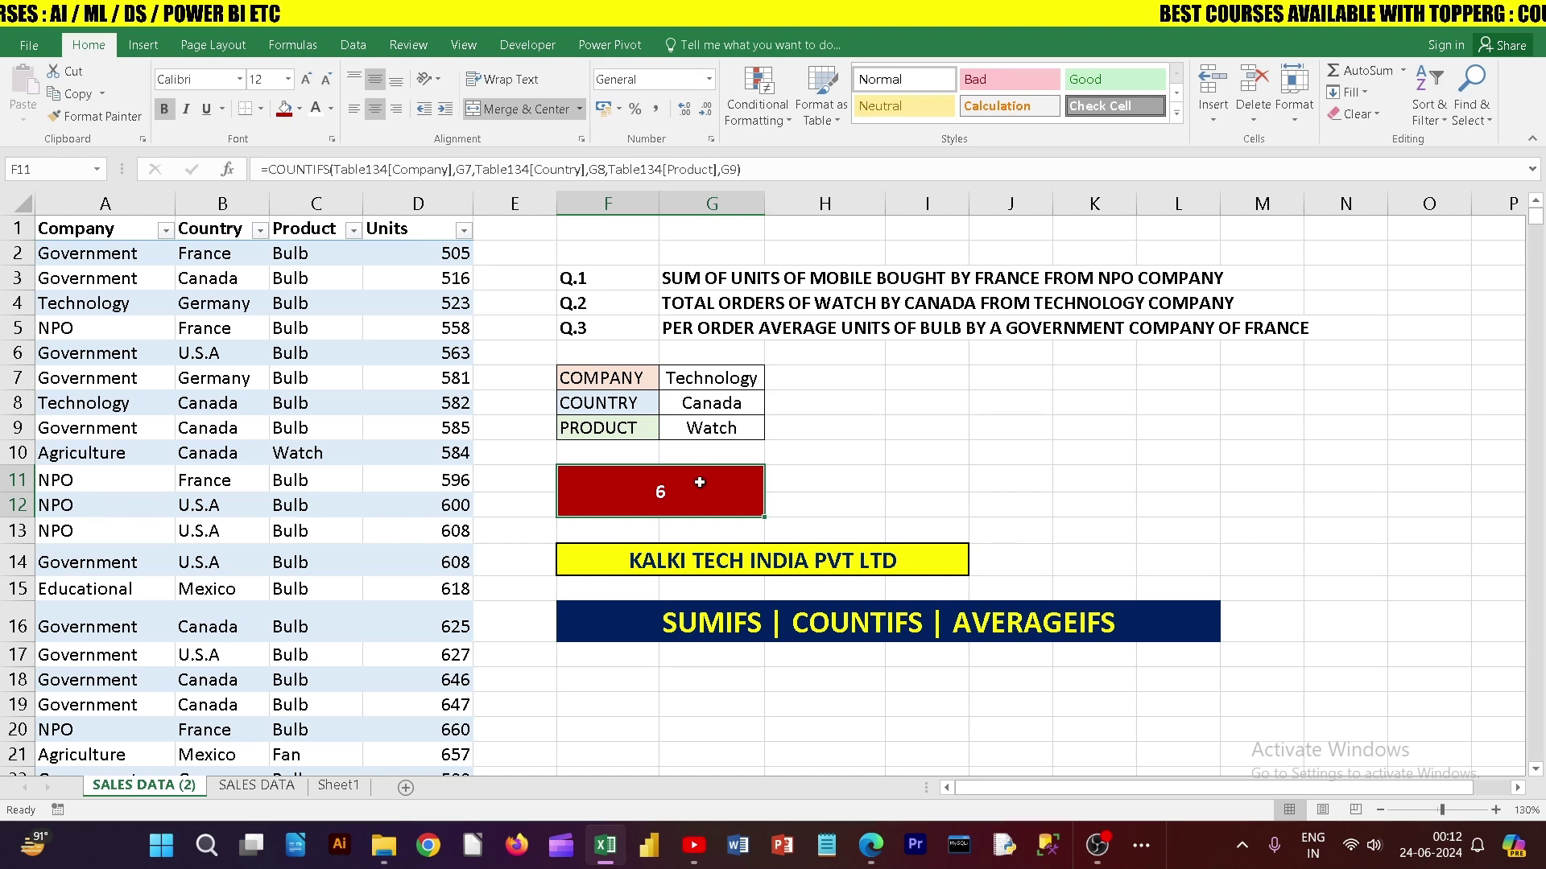
pyautogui.click(346, 169)
pyautogui.click(357, 173)
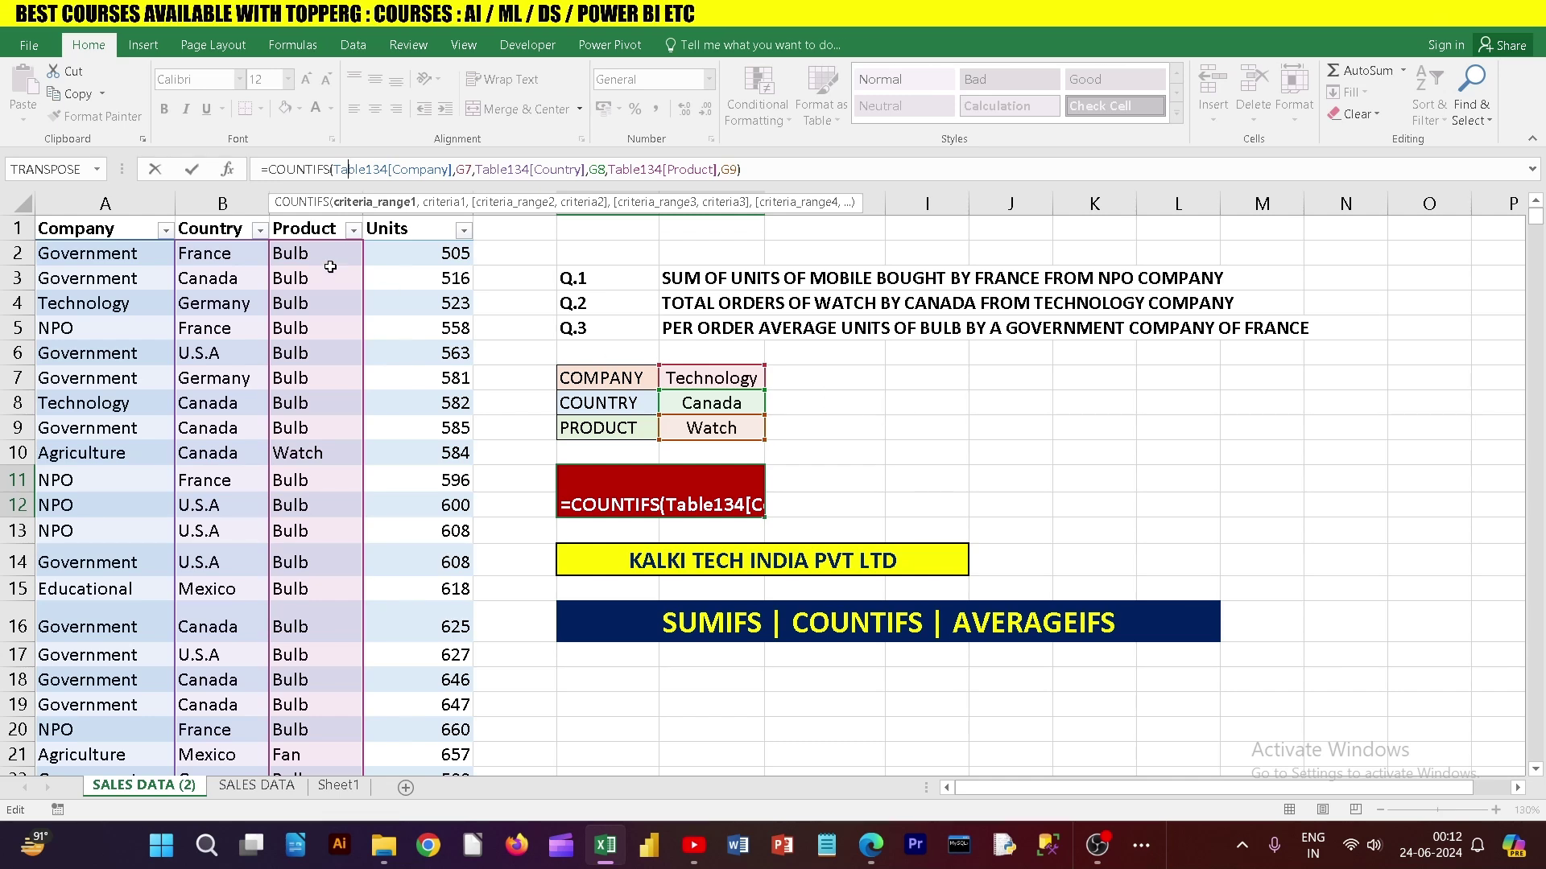
pyautogui.click(190, 176)
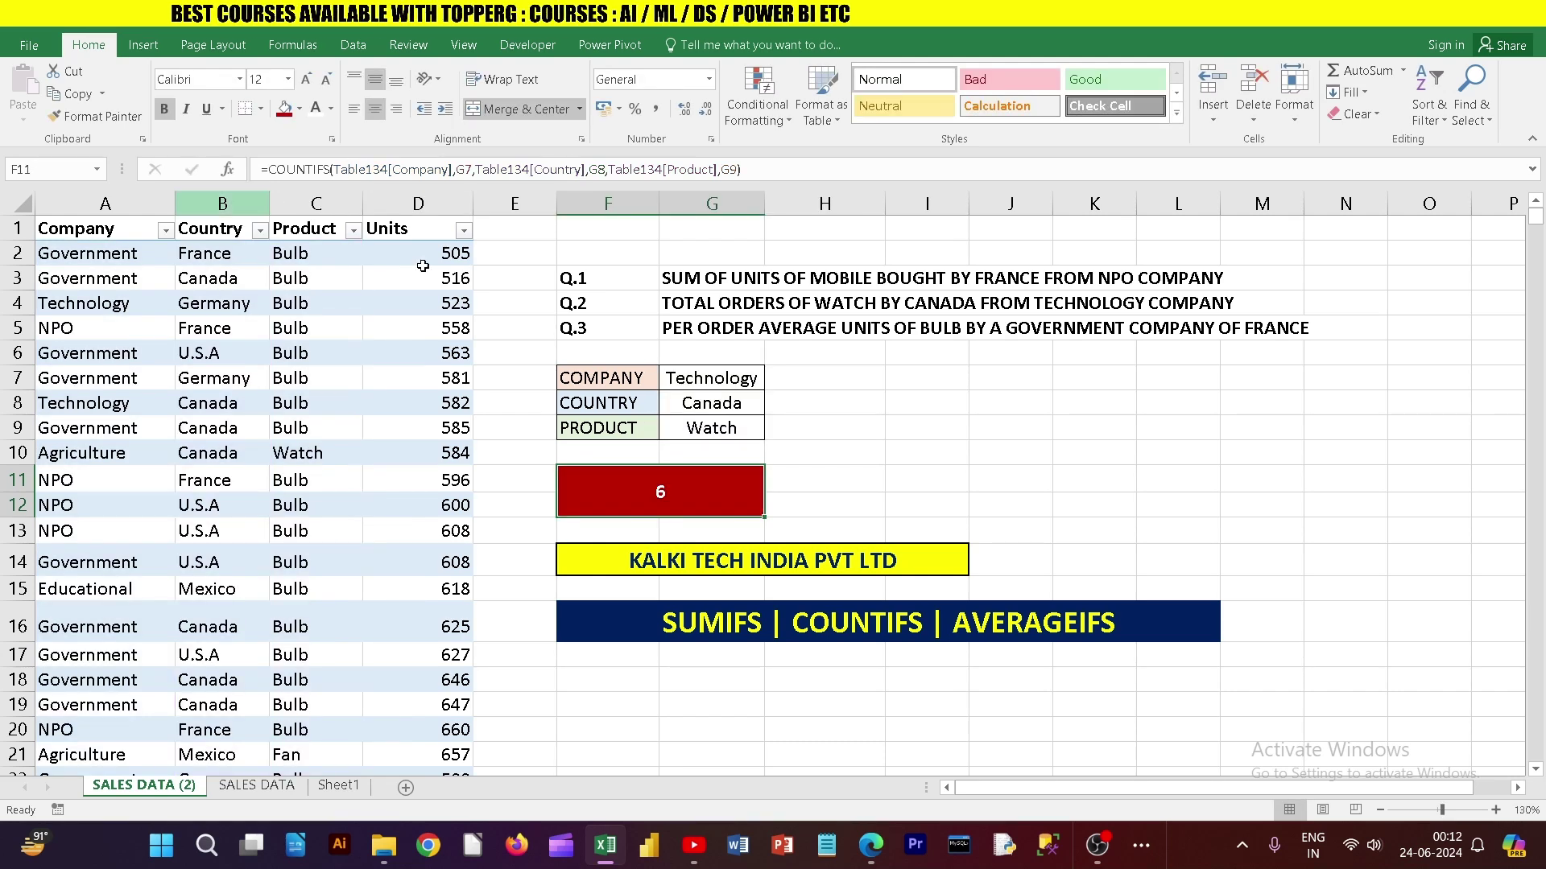
pyautogui.click(820, 620)
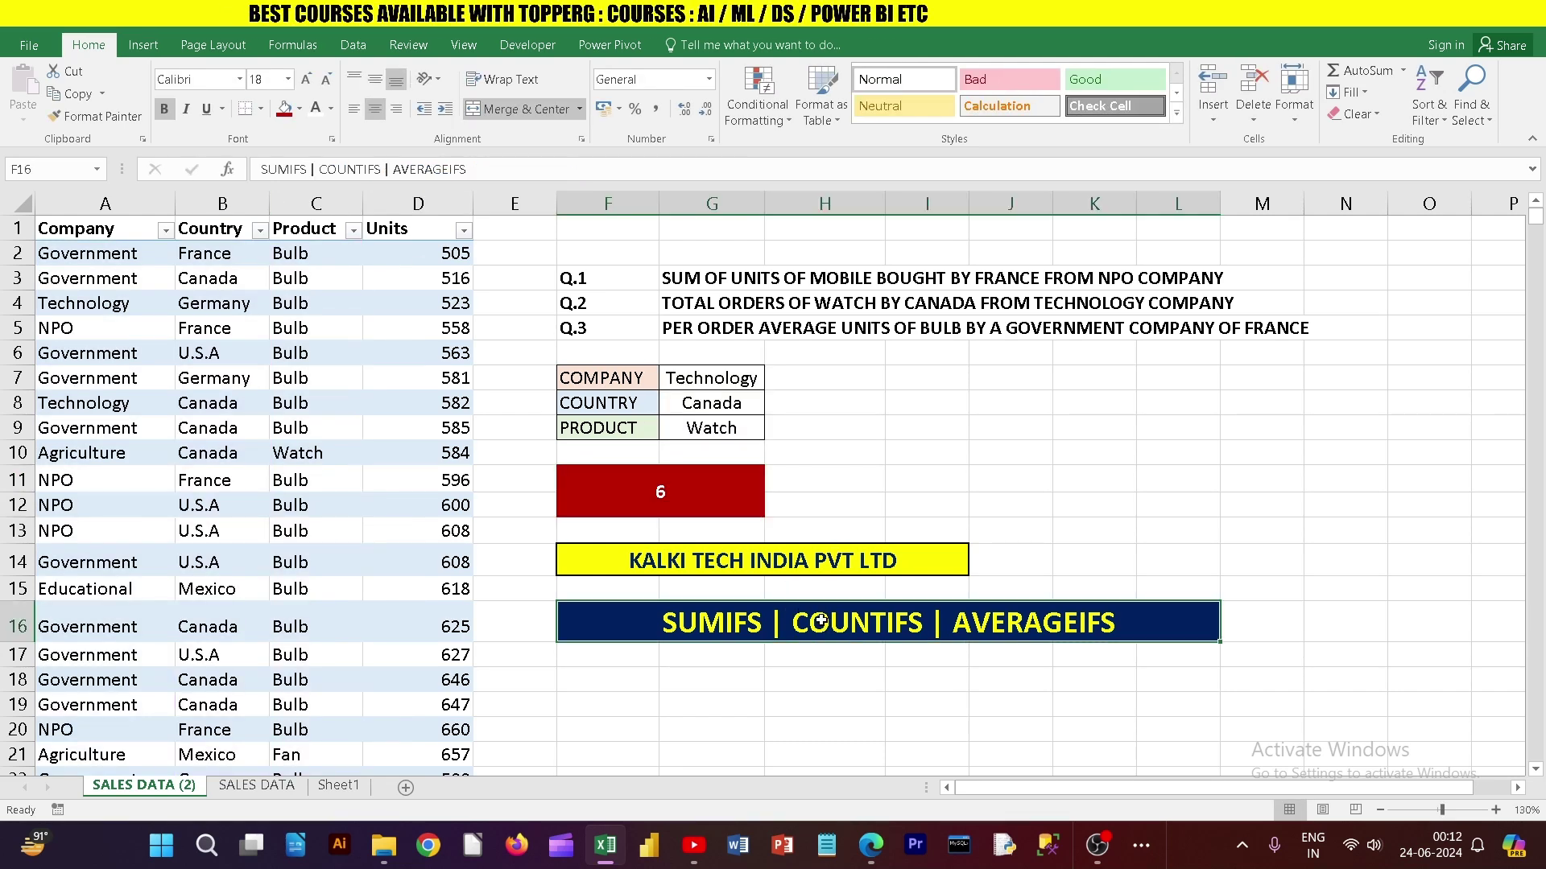
pyautogui.click(680, 487)
pyautogui.click(375, 169)
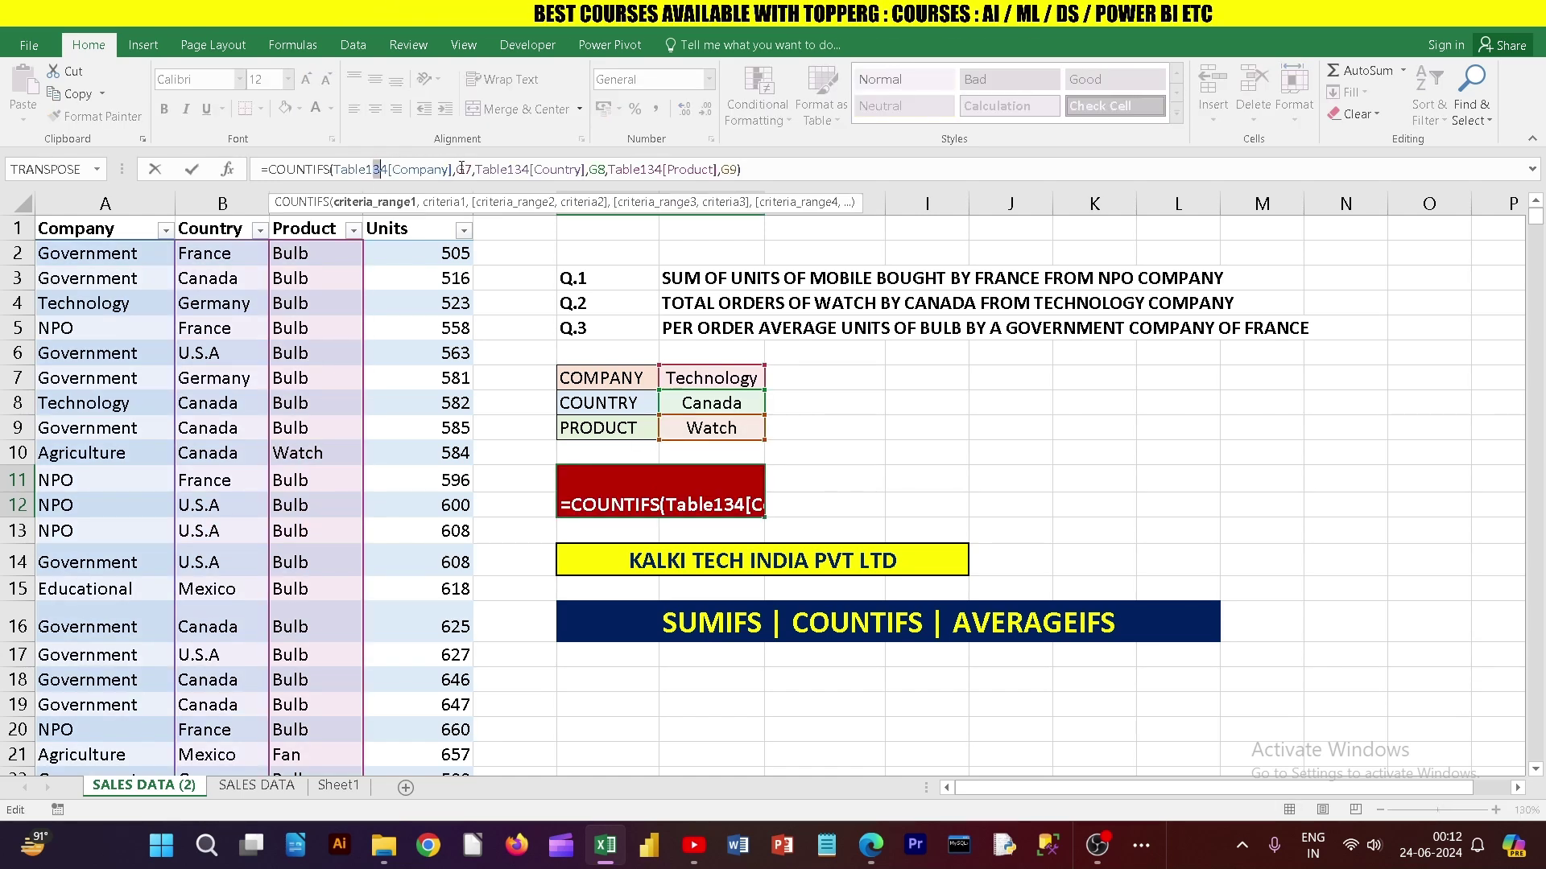
pyautogui.click(191, 169)
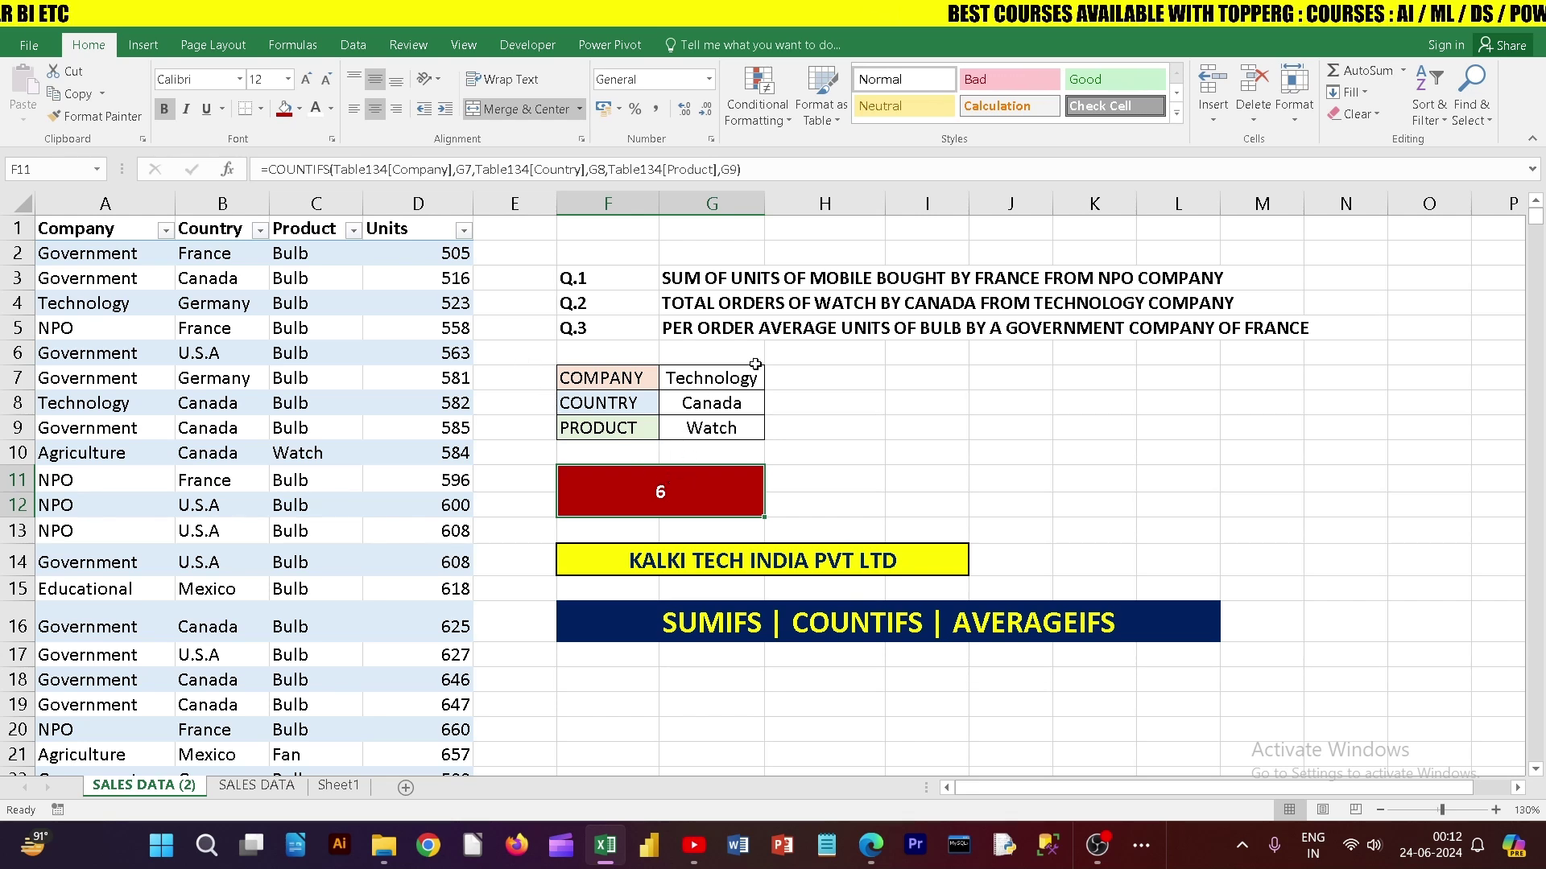
pyautogui.click(787, 330)
pyautogui.click(878, 395)
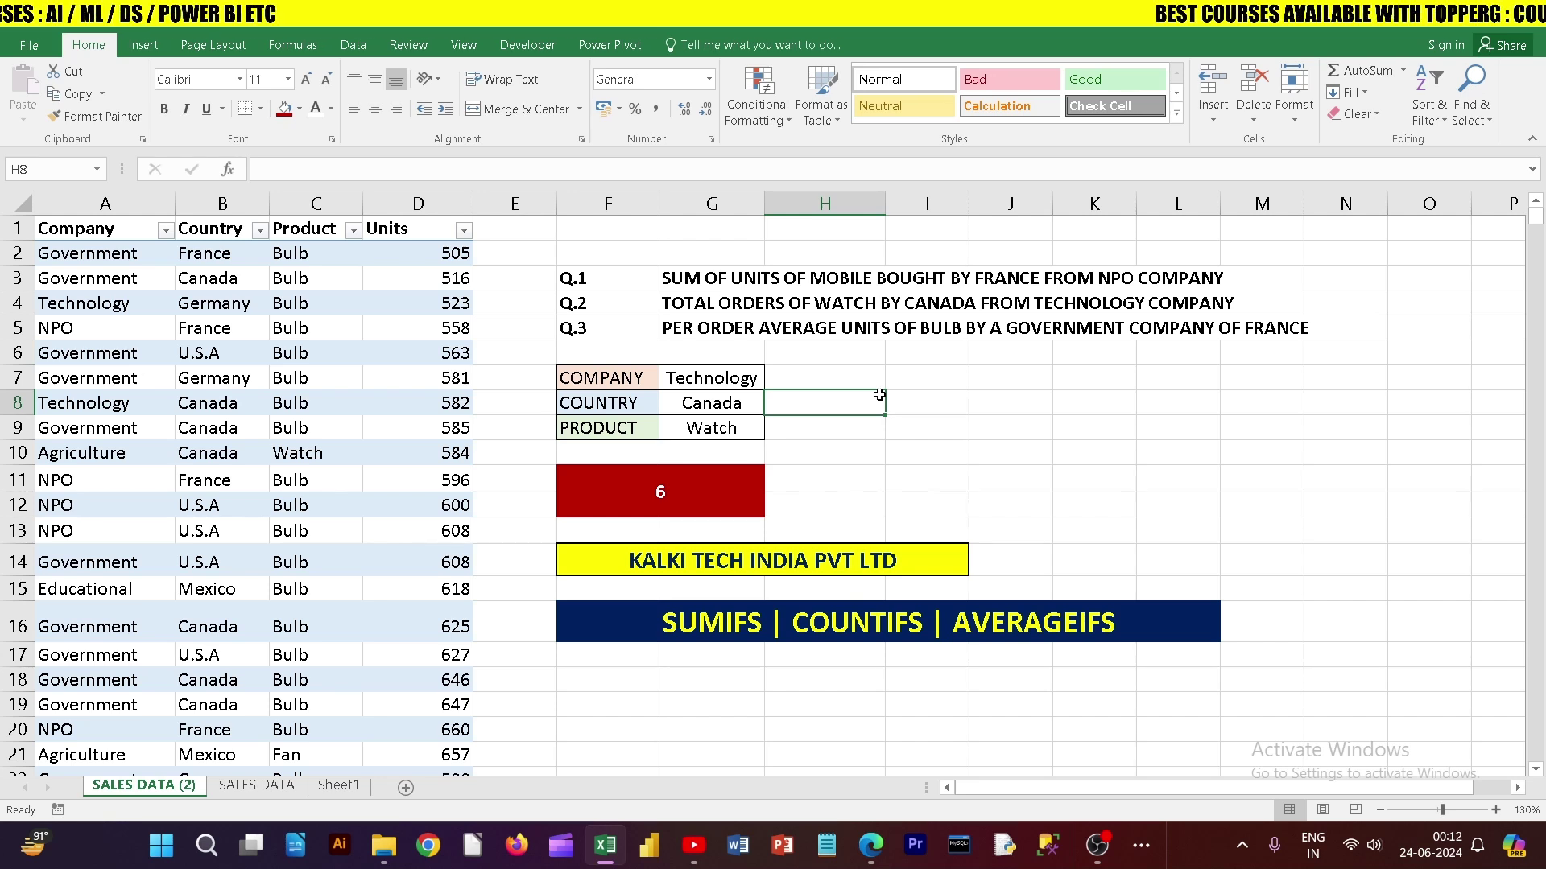
# Step: Pick France in G8, Government in G7 and Bulb in G9, then select F11 showing 16
pyautogui.click(759, 411)
pyautogui.click(773, 406)
pyautogui.click(684, 428)
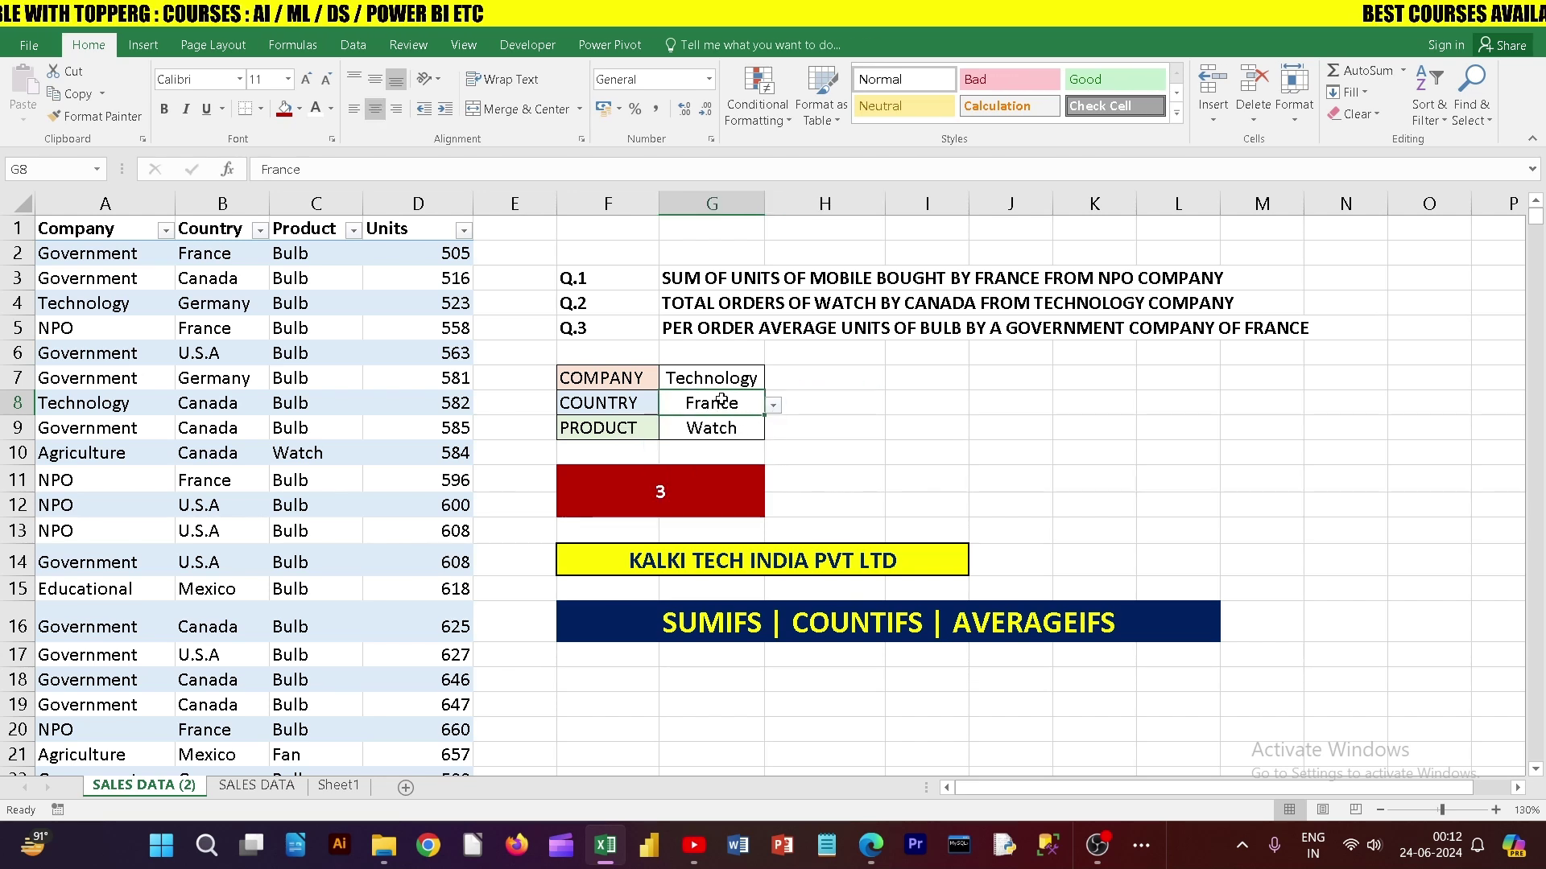
pyautogui.click(727, 384)
pyautogui.click(773, 380)
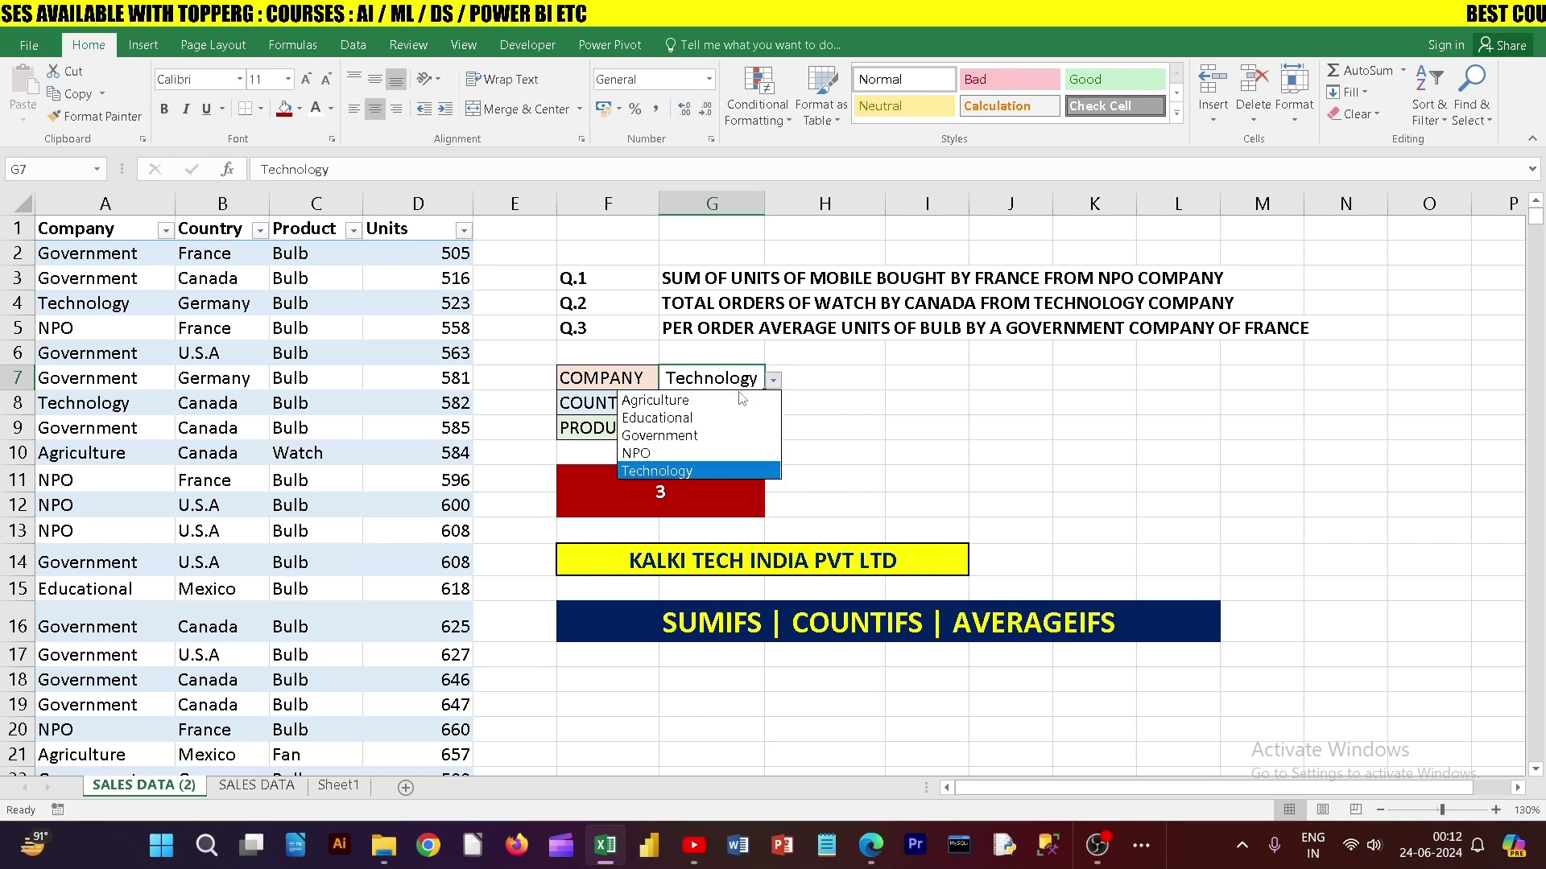
pyautogui.click(660, 435)
pyautogui.click(732, 427)
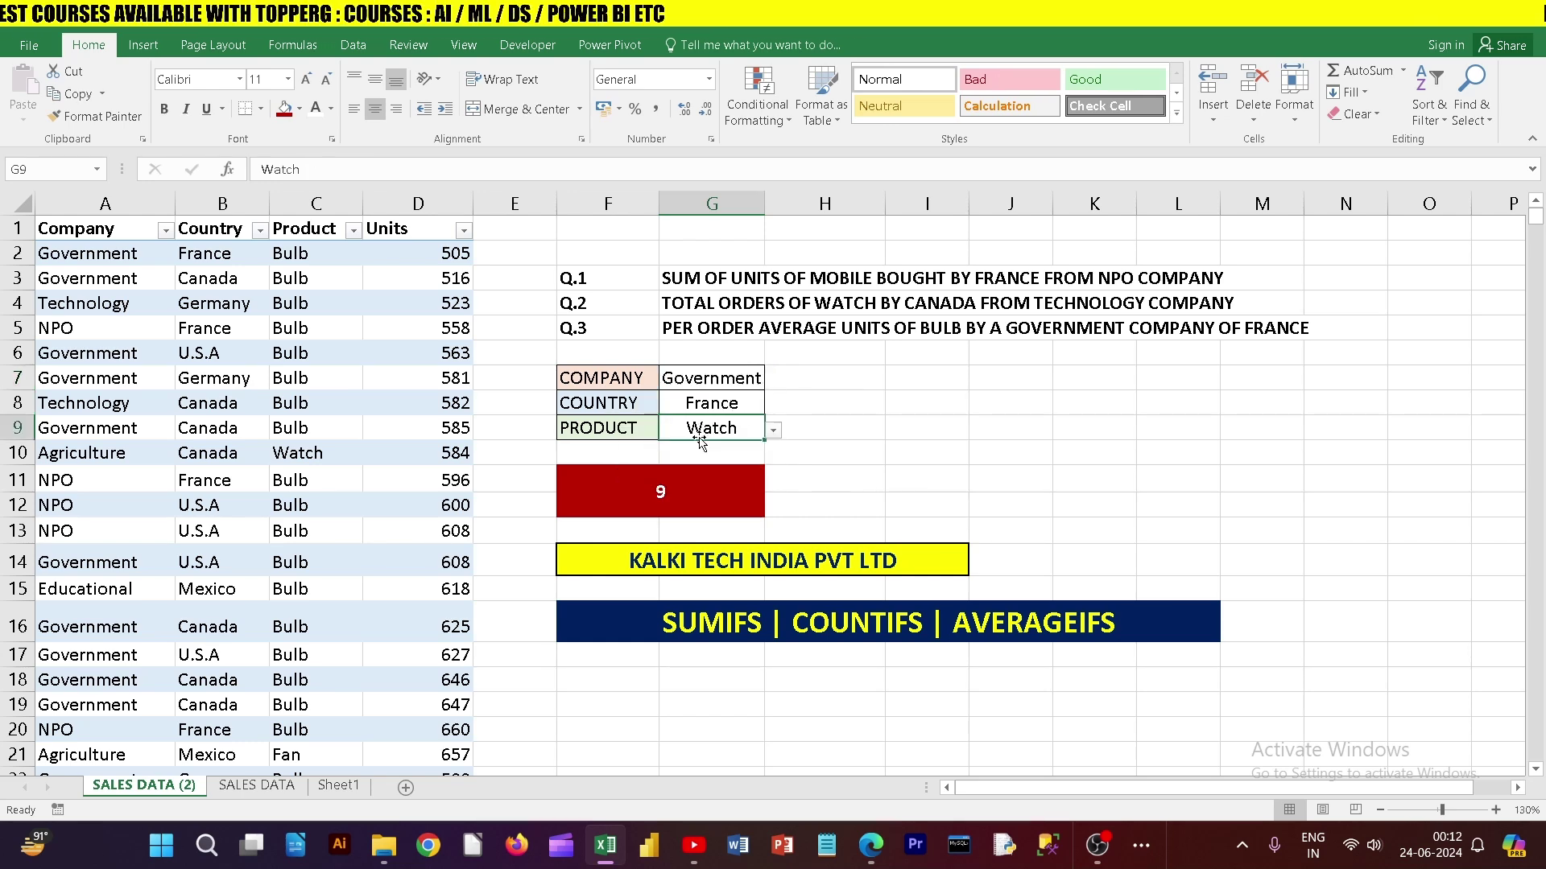
pyautogui.click(772, 430)
pyautogui.click(640, 450)
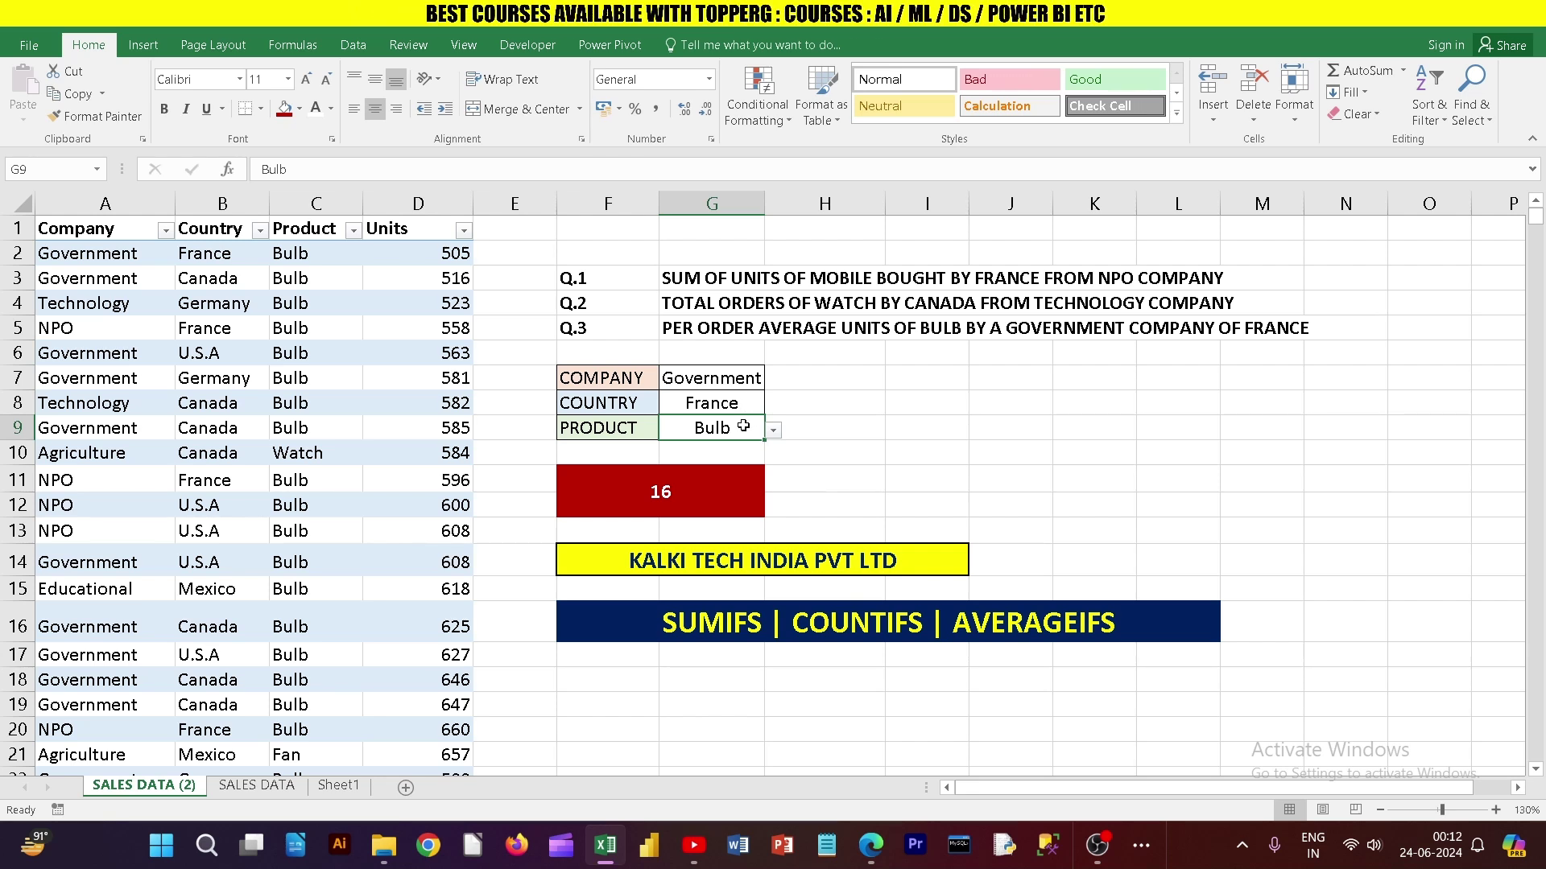
pyautogui.click(663, 493)
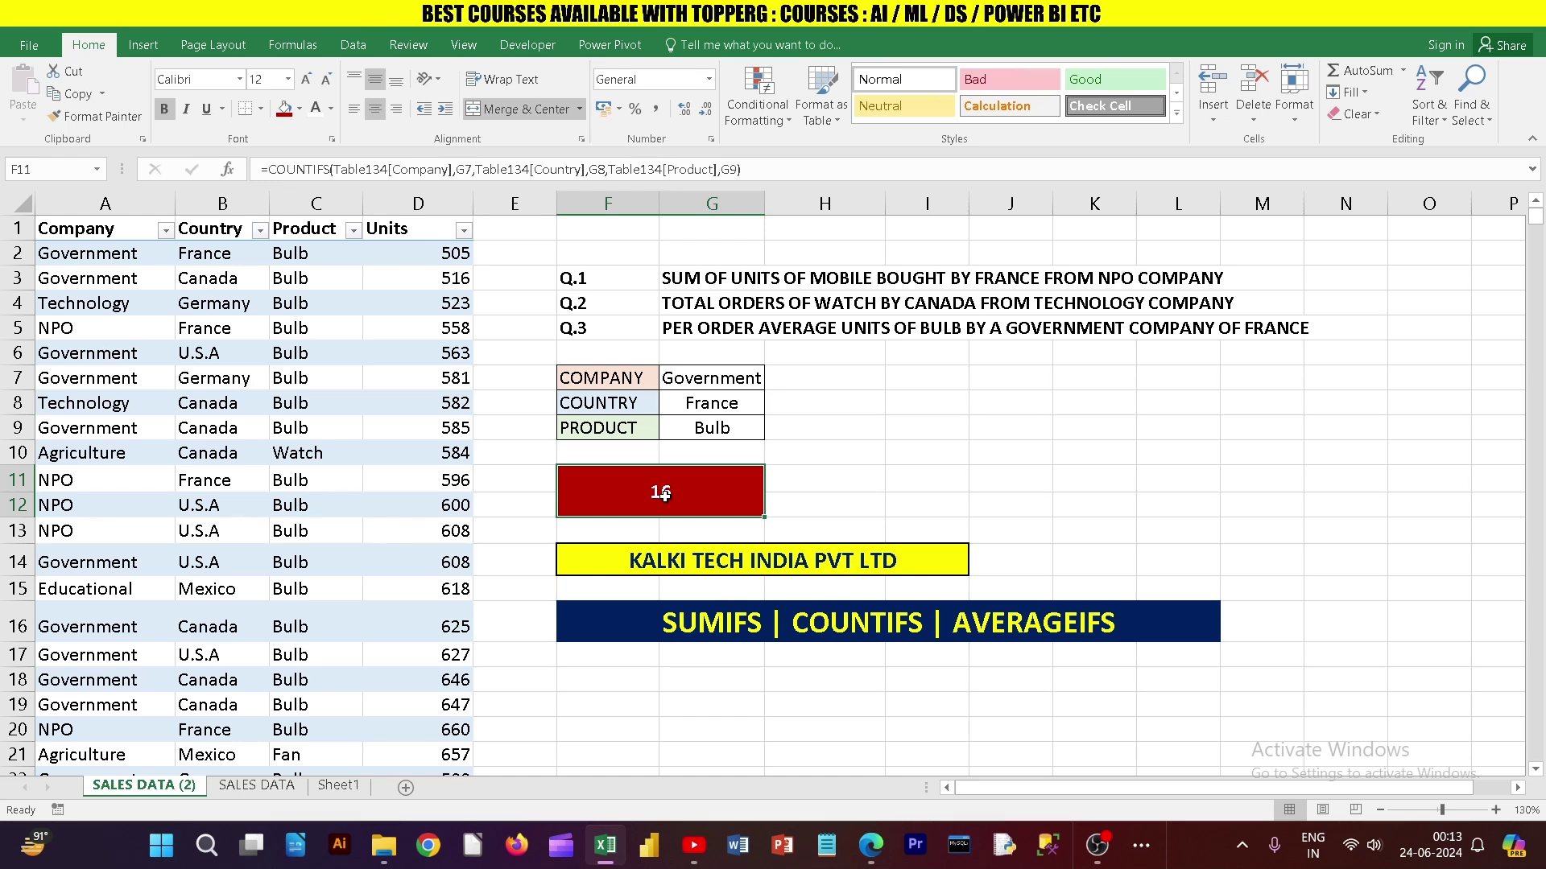
# Step: Turn F11's formula into AVERAGEIFS, averaging the full Units column as the first argument
pyautogui.click(318, 165)
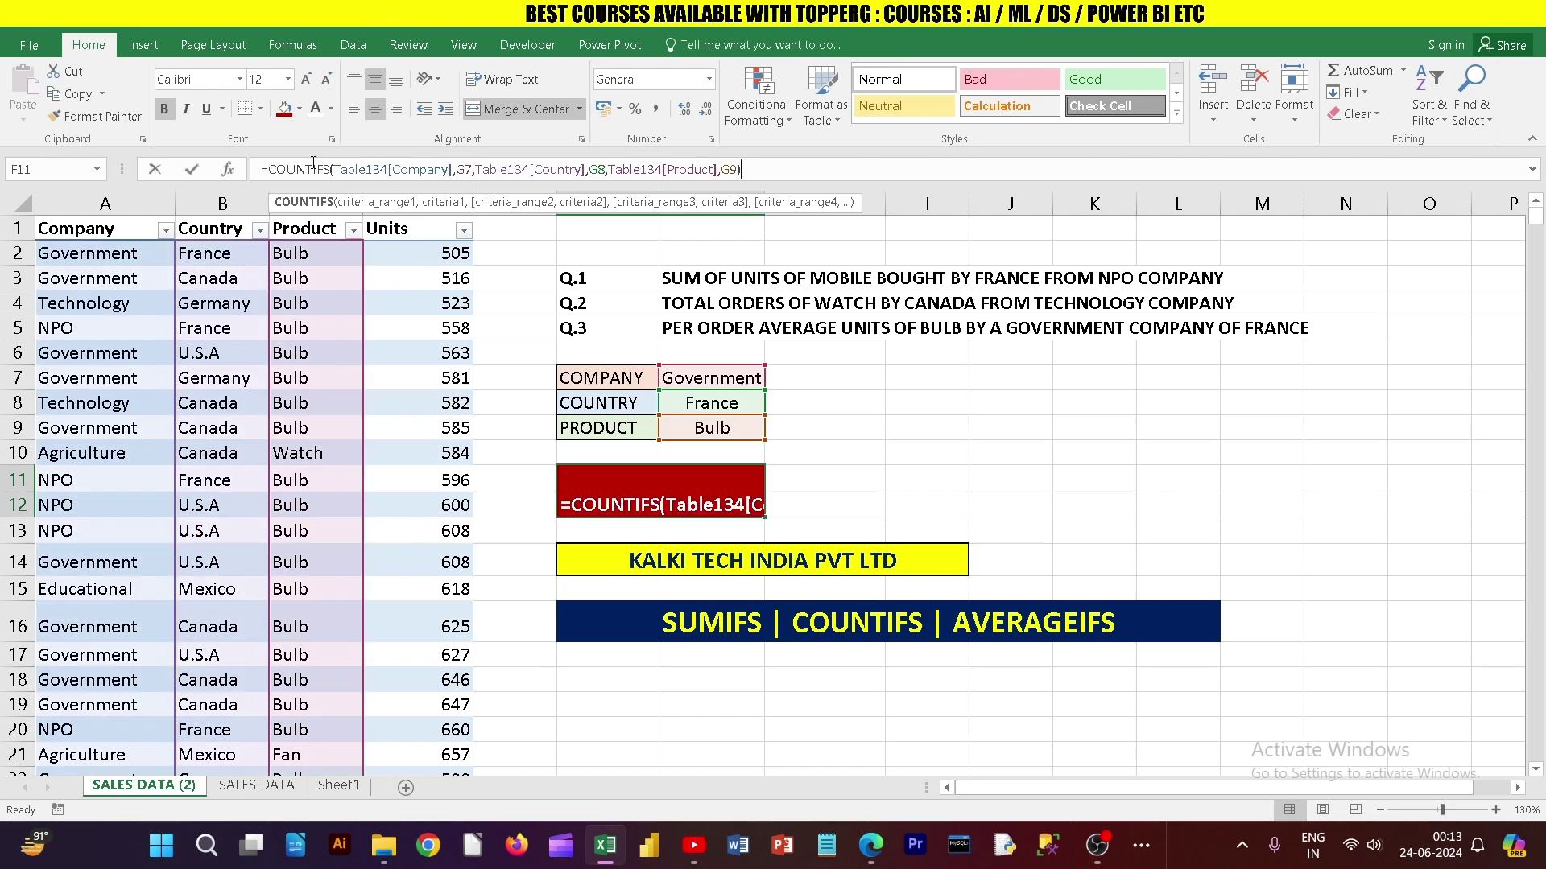
pyautogui.press('BackSpace')
pyautogui.press('BackSpace')
pyautogui.press('BackSpace')
pyautogui.press('BackSpace')
pyautogui.press('BackSpace')
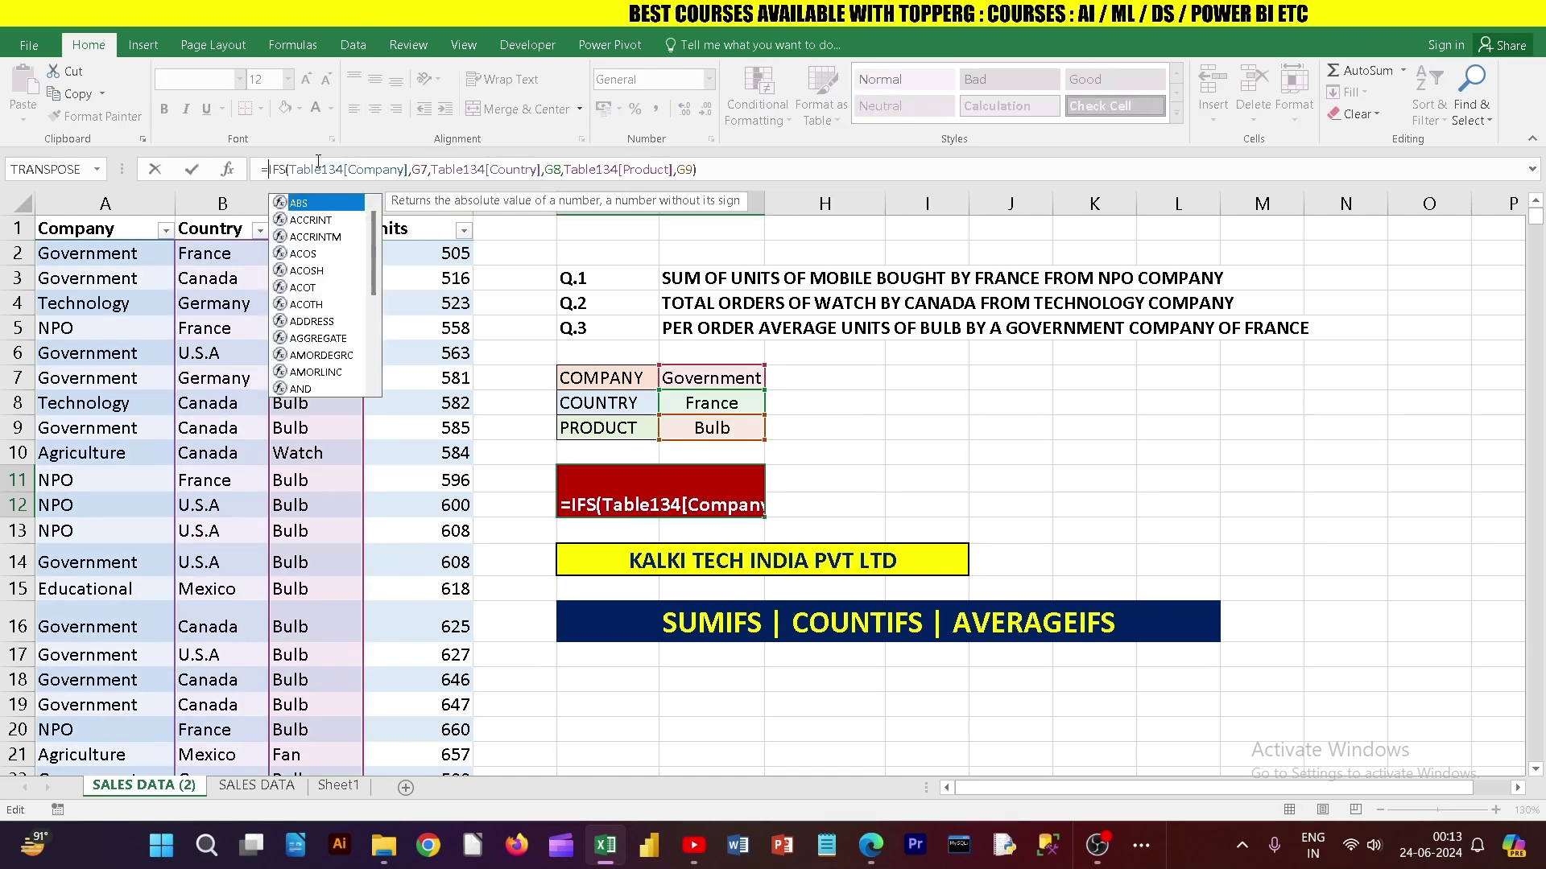
pyautogui.write('AVERAGE')
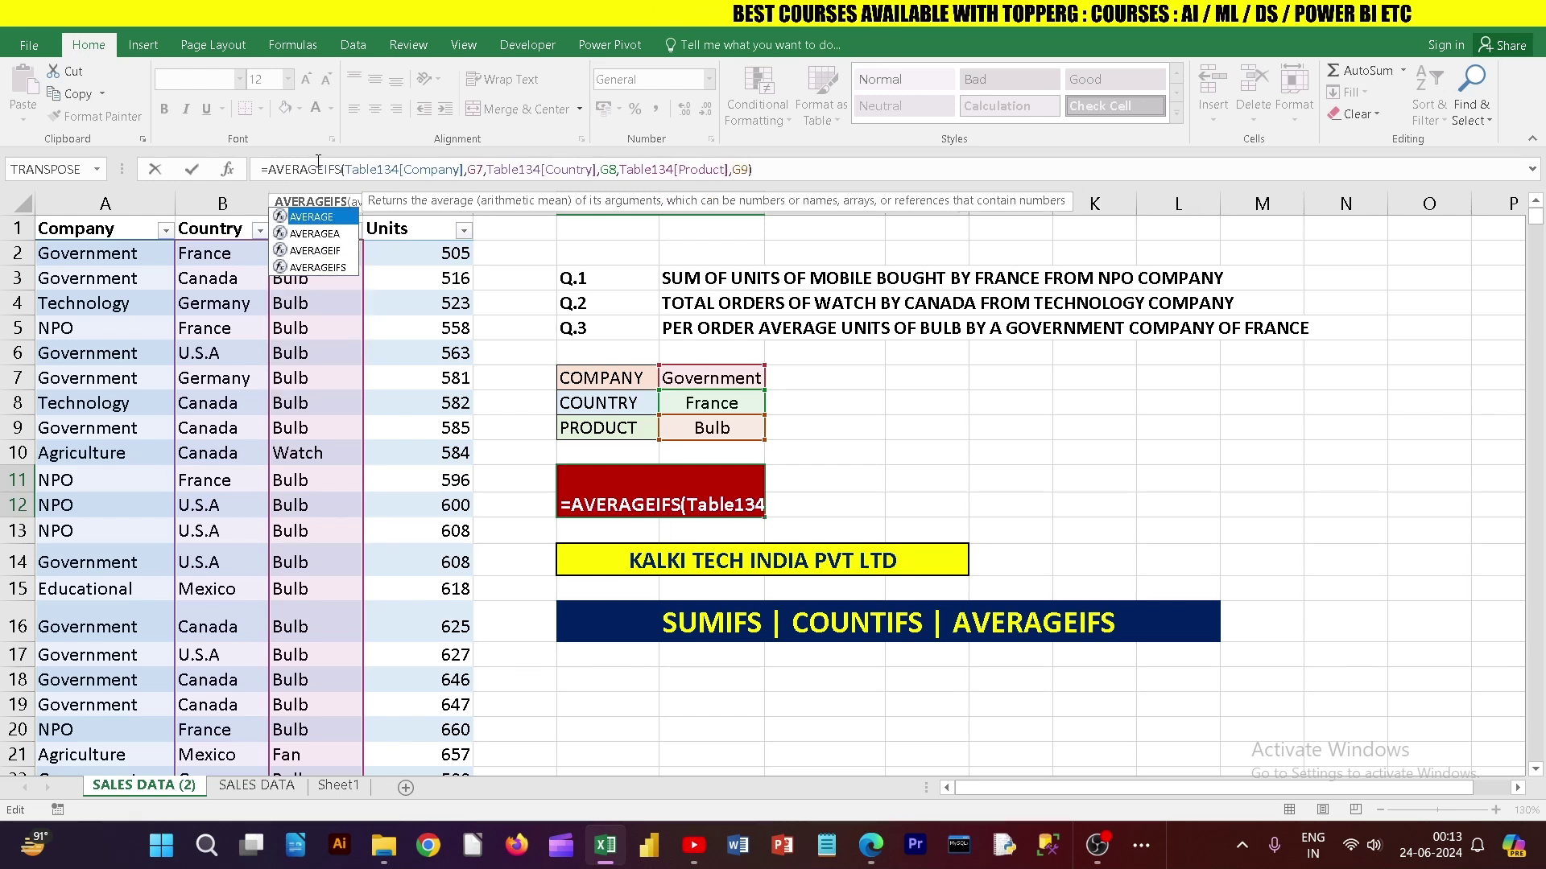
pyautogui.click(345, 166)
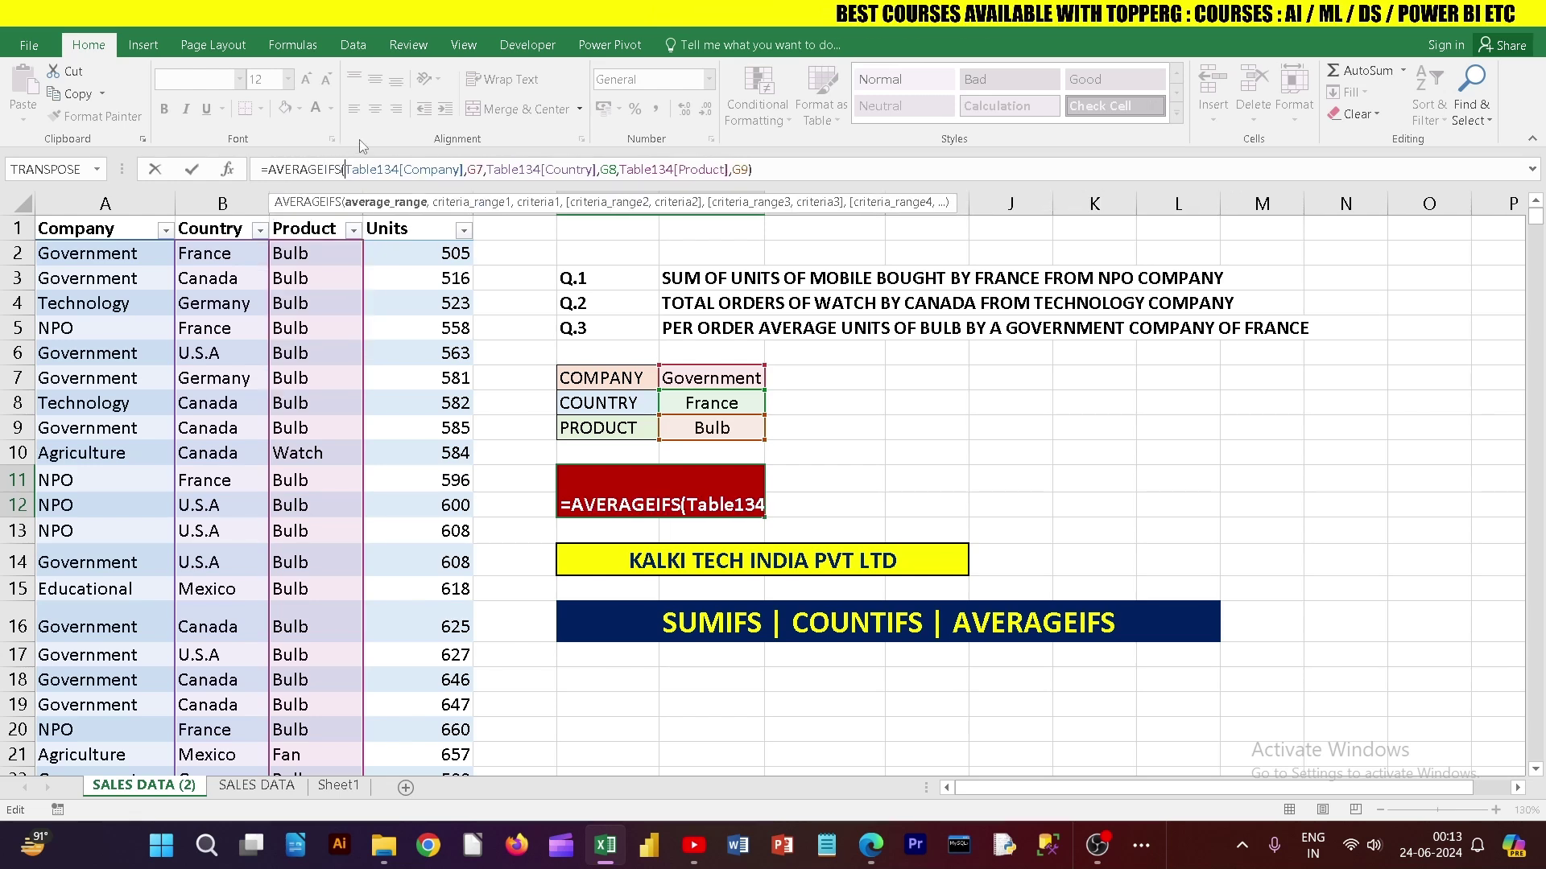
pyautogui.write(',')
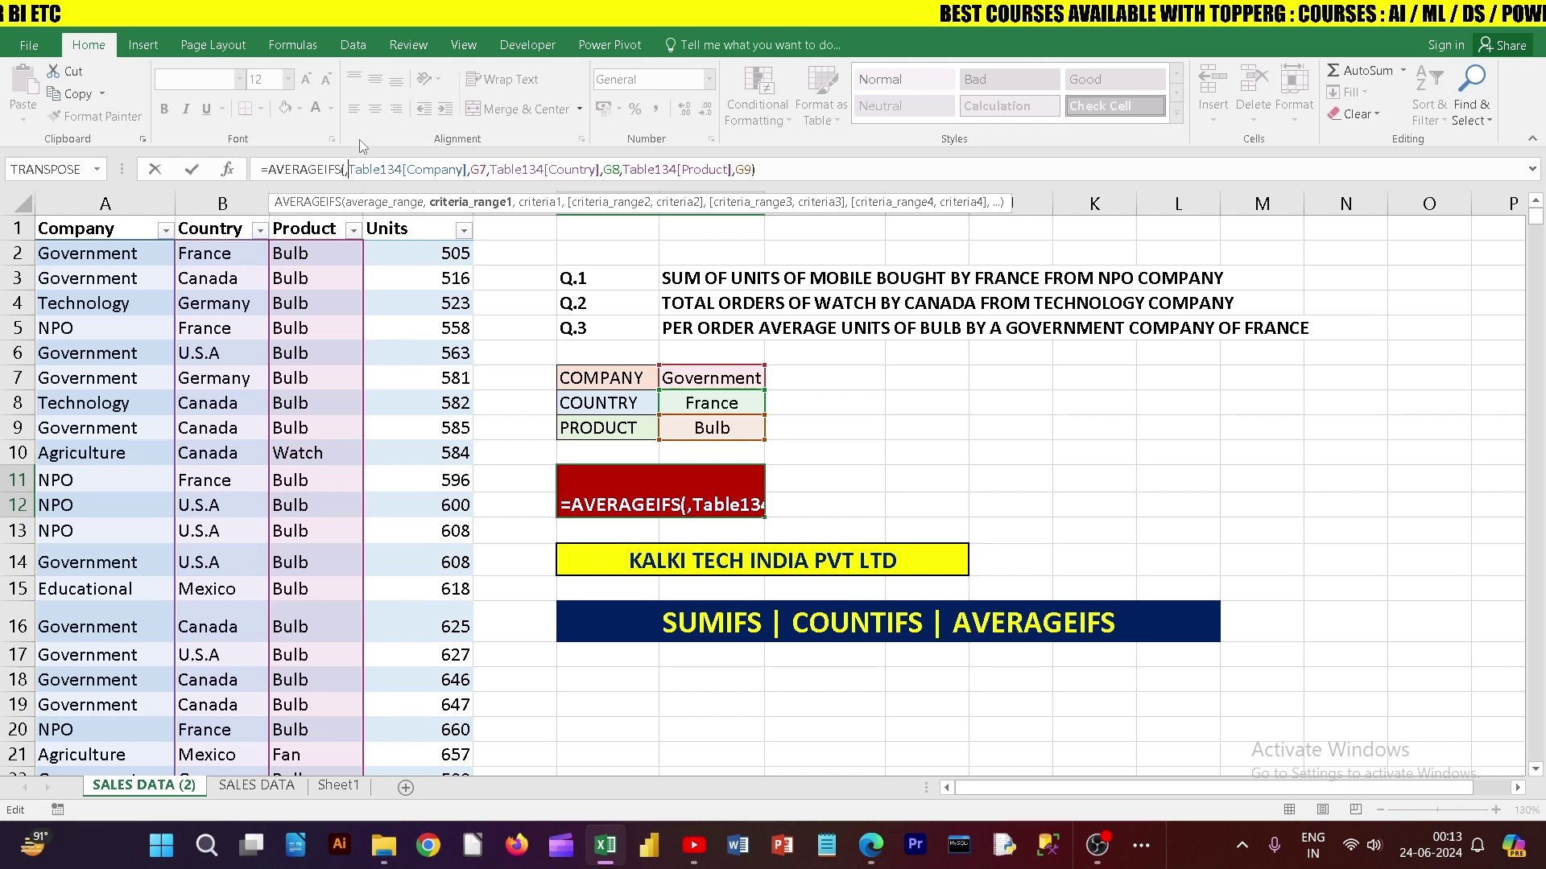
pyautogui.press('Left')
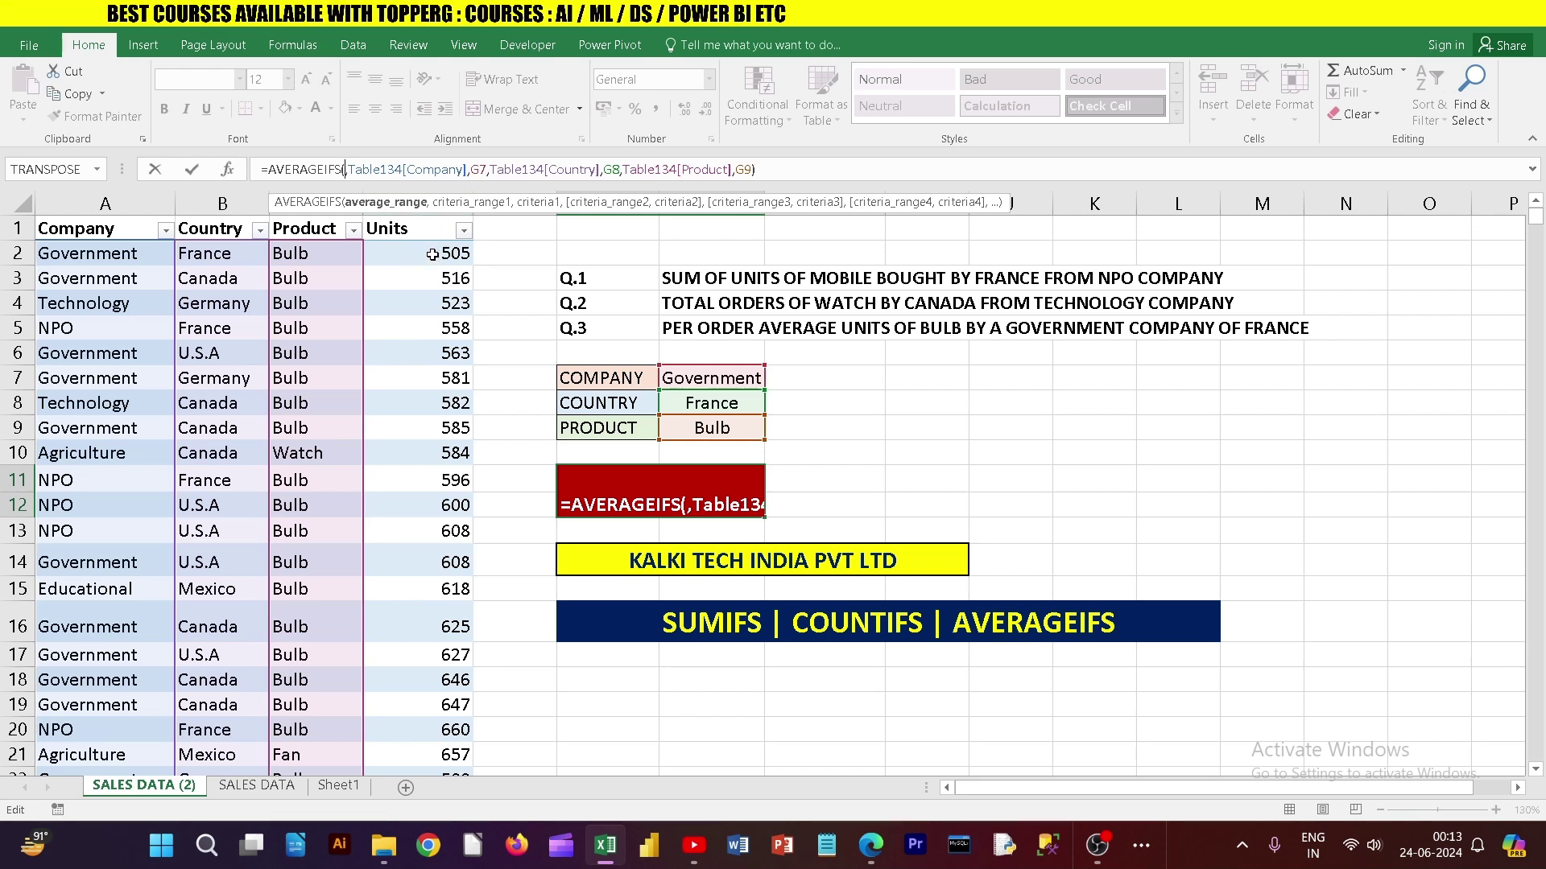
pyautogui.click(432, 255)
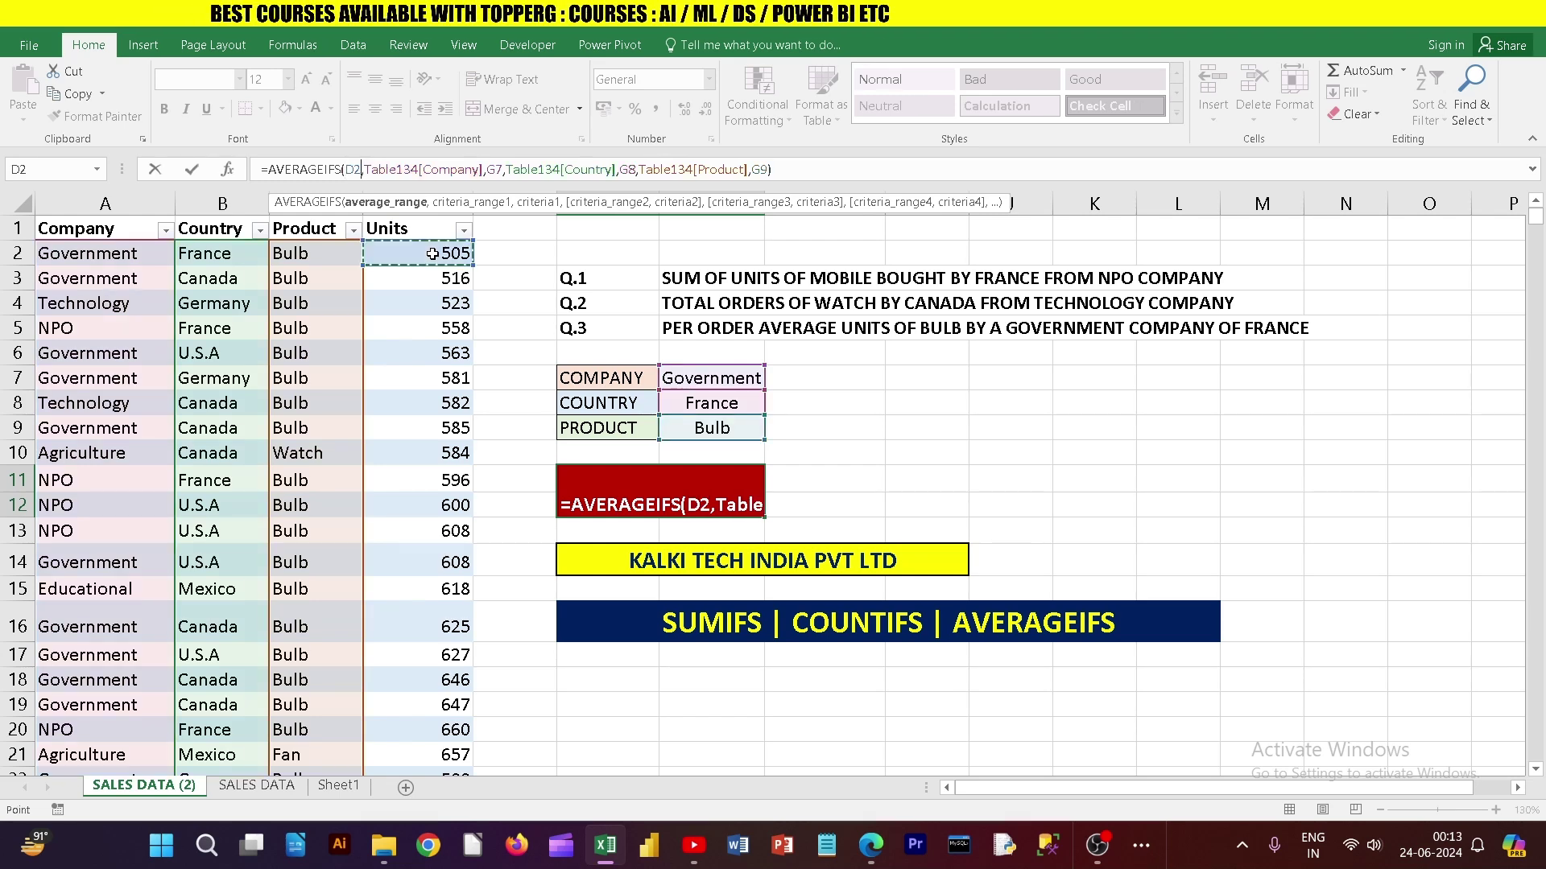
pyautogui.hotkey('ctrl', 'shift', 'Down')
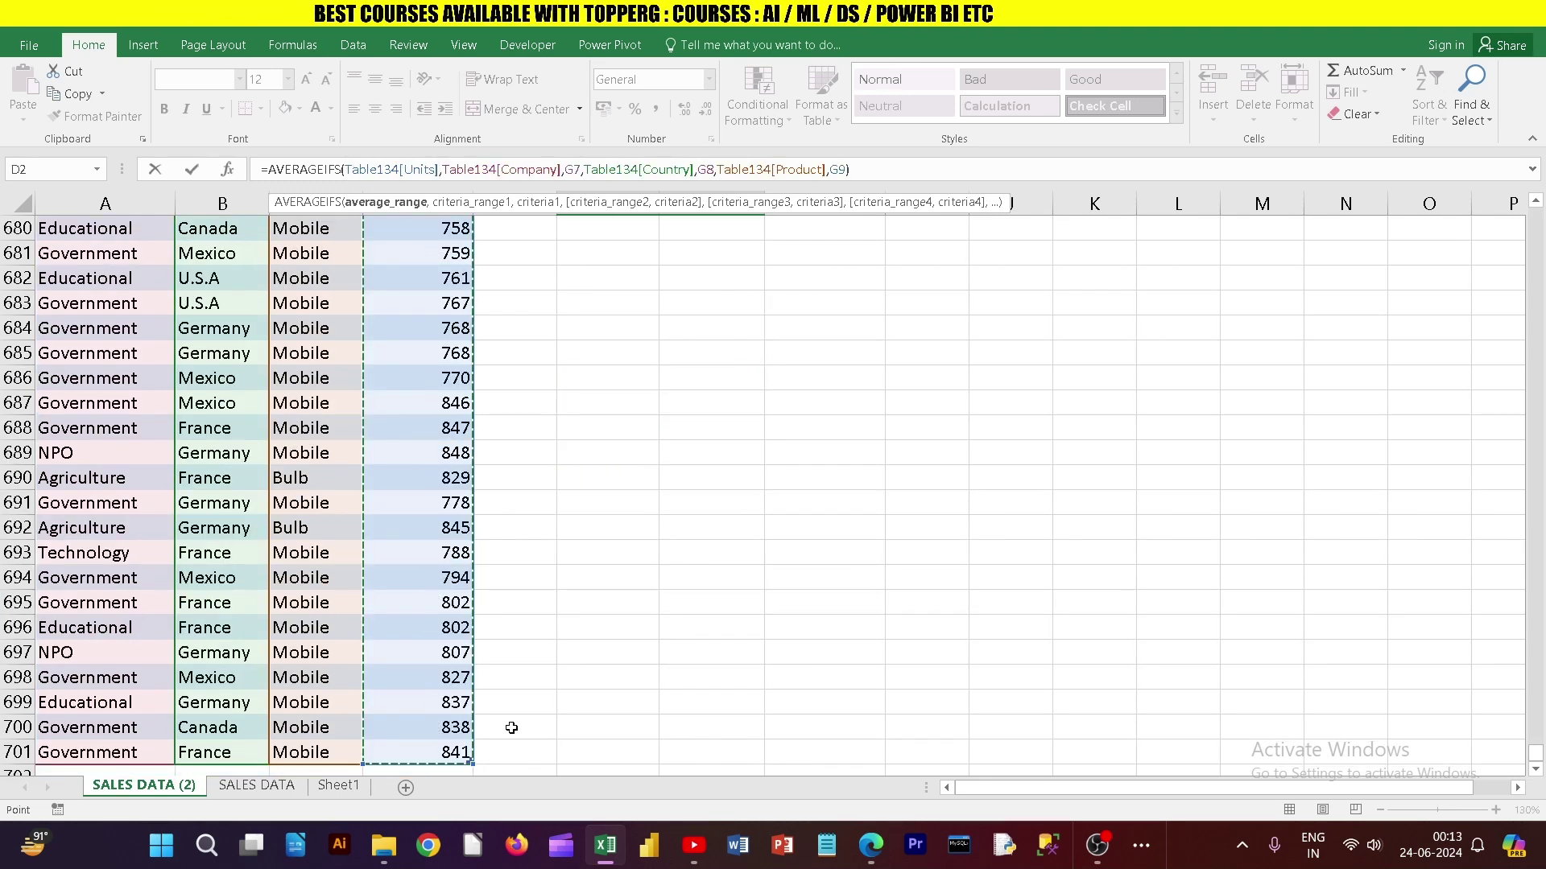
pyautogui.moveTo(1535, 752); pyautogui.dragTo(1535, 216)
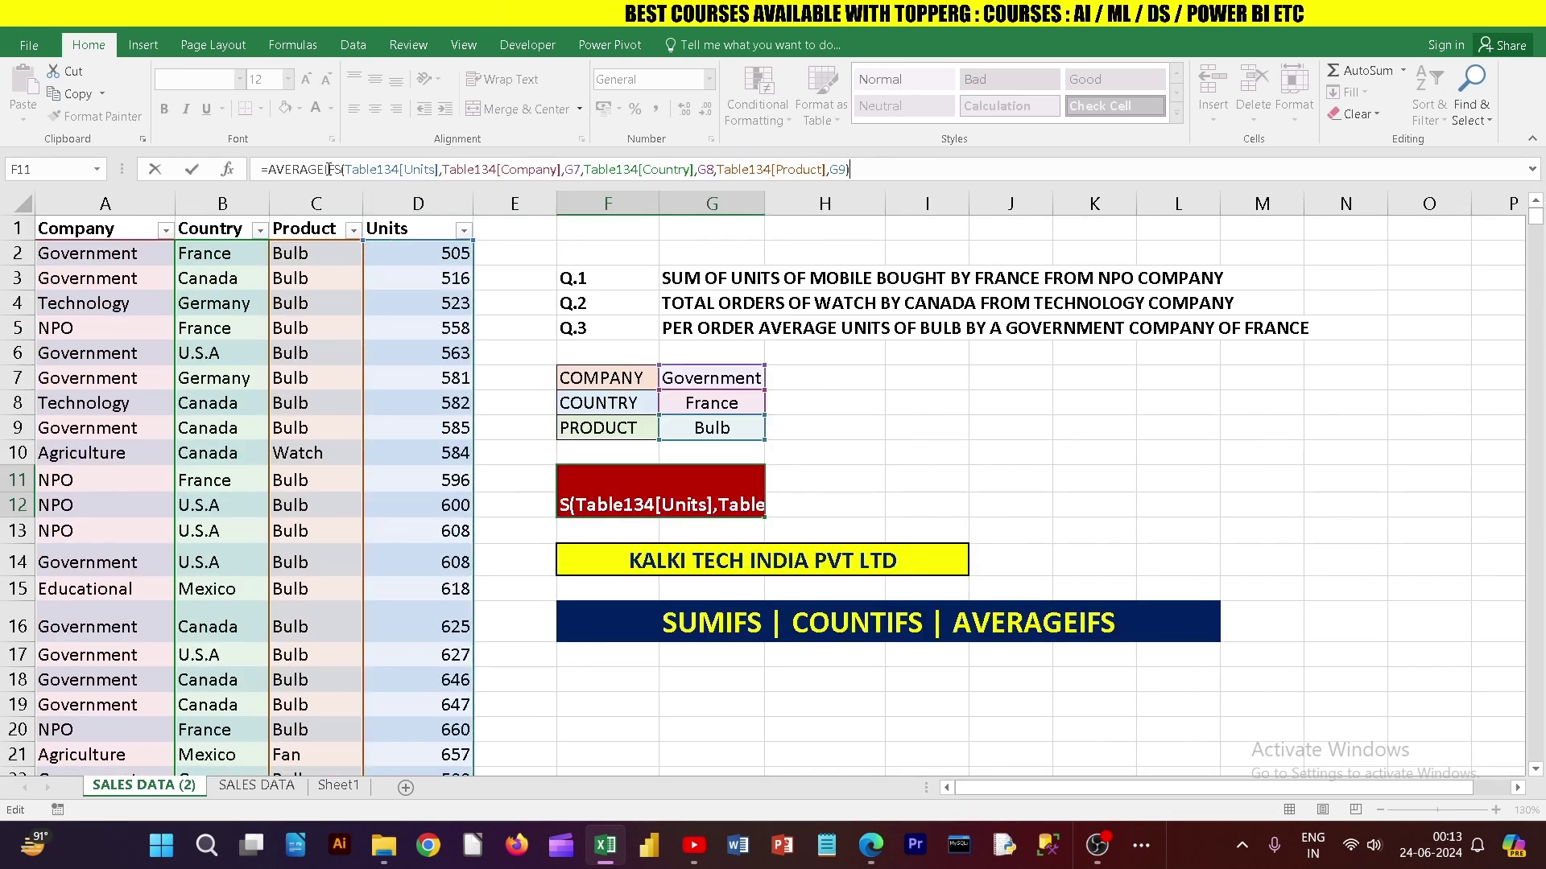
pyautogui.click(192, 170)
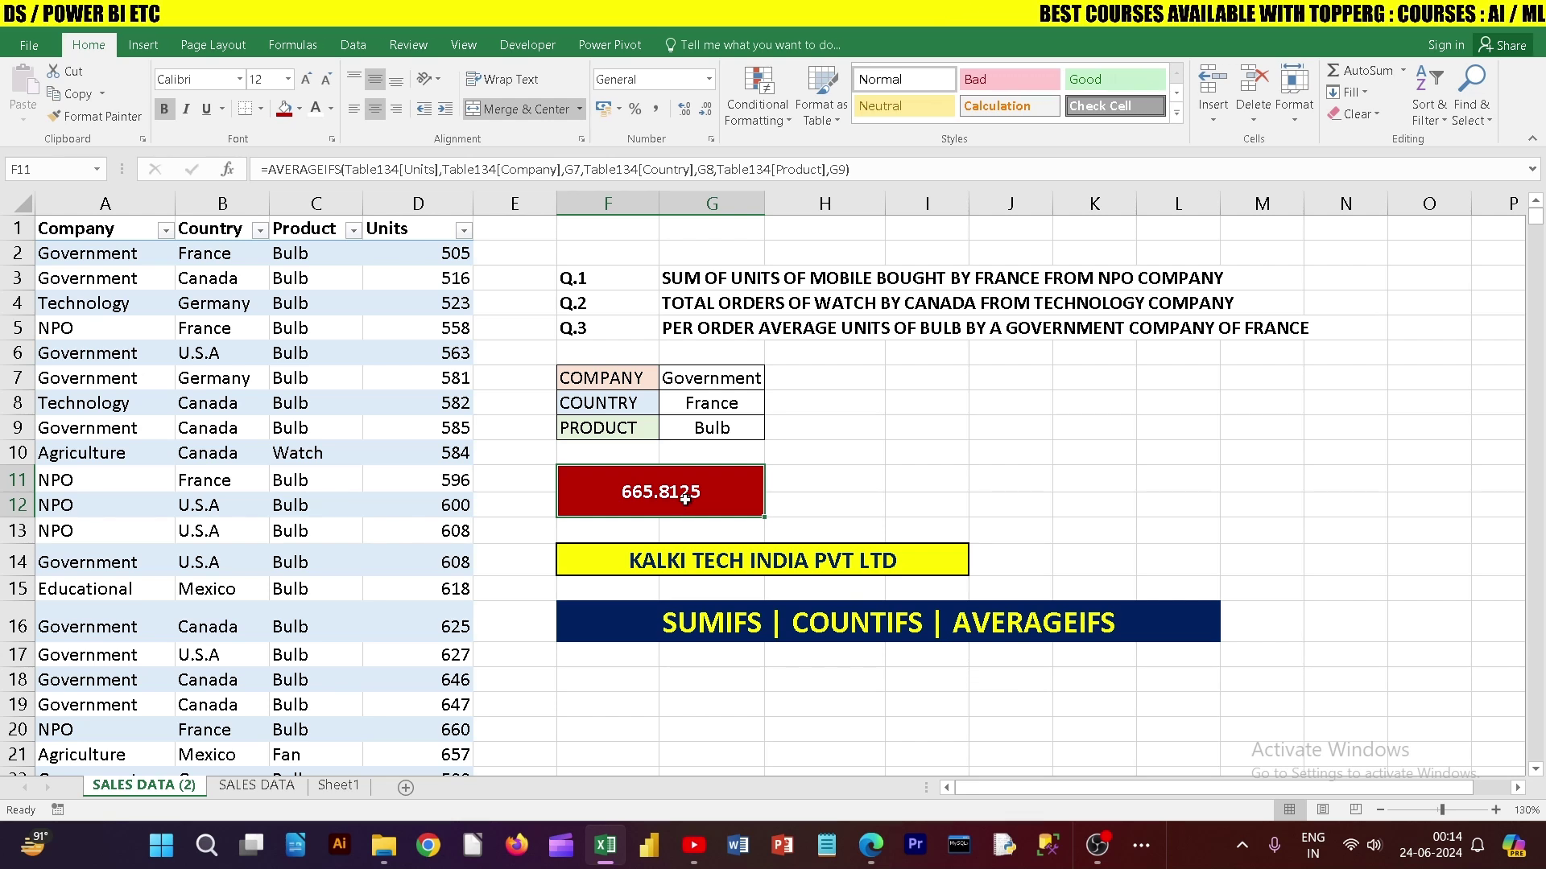
# Step: Decrease decimals four times so the 665.8125 average displays as 666
pyautogui.click(706, 117)
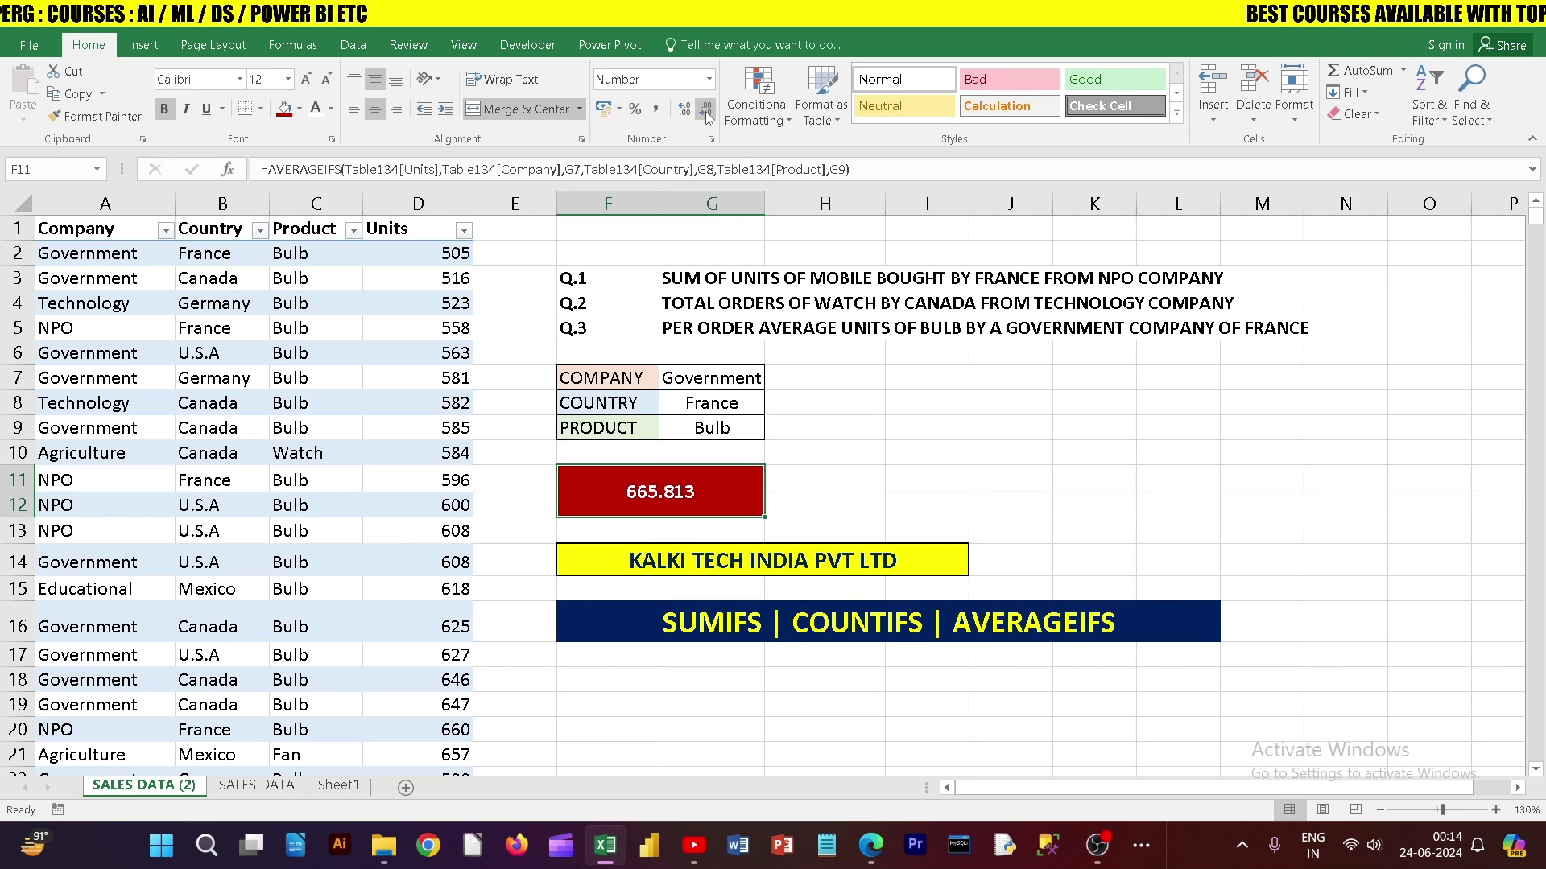
pyautogui.click(706, 117)
pyautogui.click(707, 118)
pyautogui.click(707, 118)
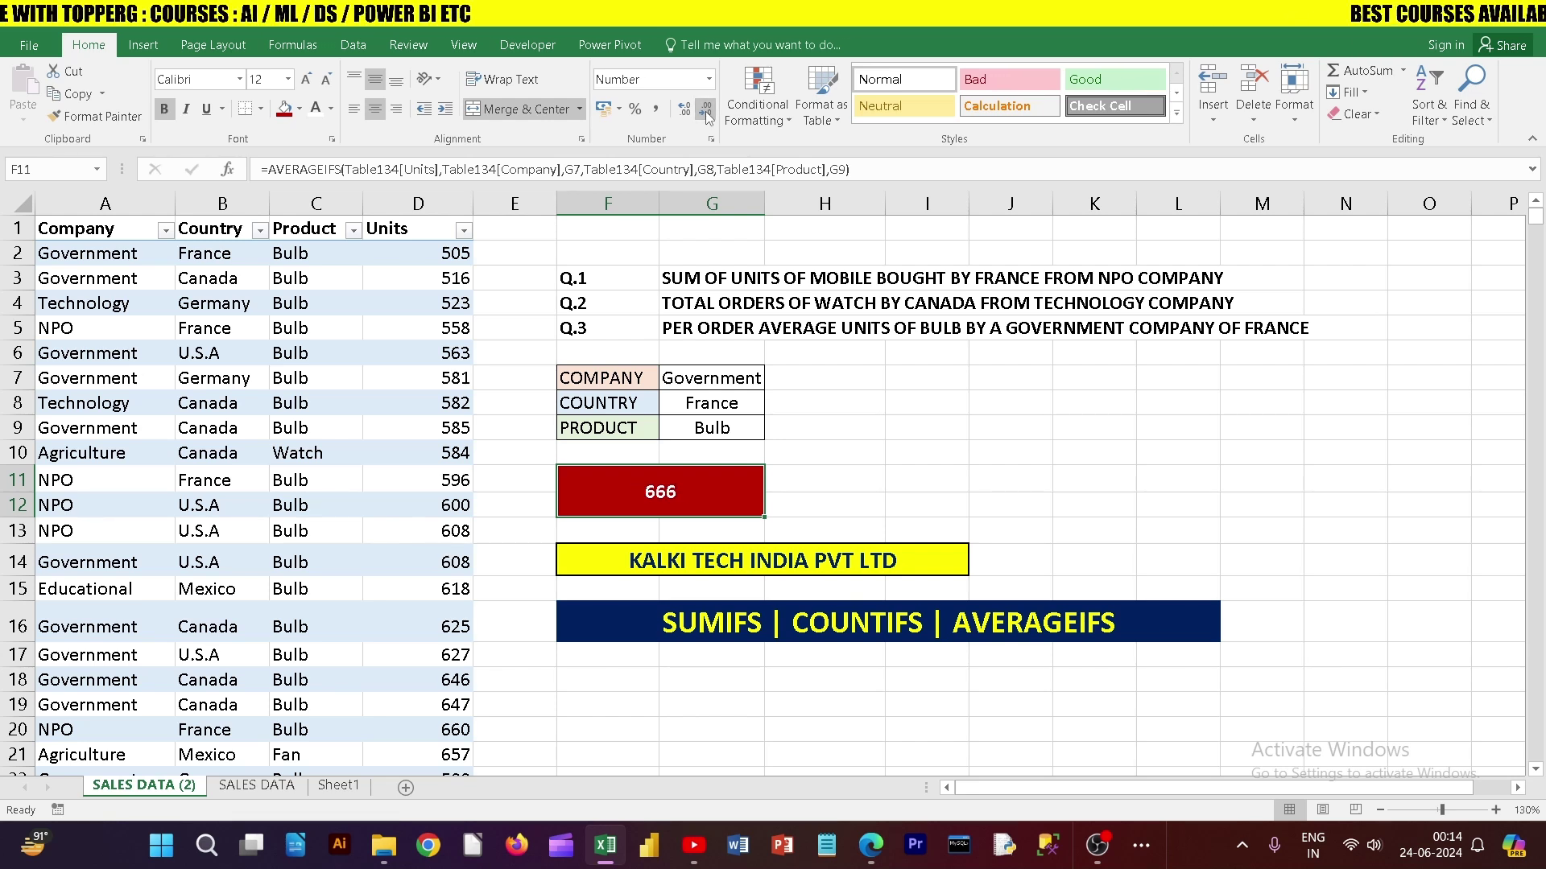
pyautogui.click(741, 404)
# Step: Set the country to U.S.A, try Keyboard and Bulb as the product, and check the result formula
pyautogui.click(773, 407)
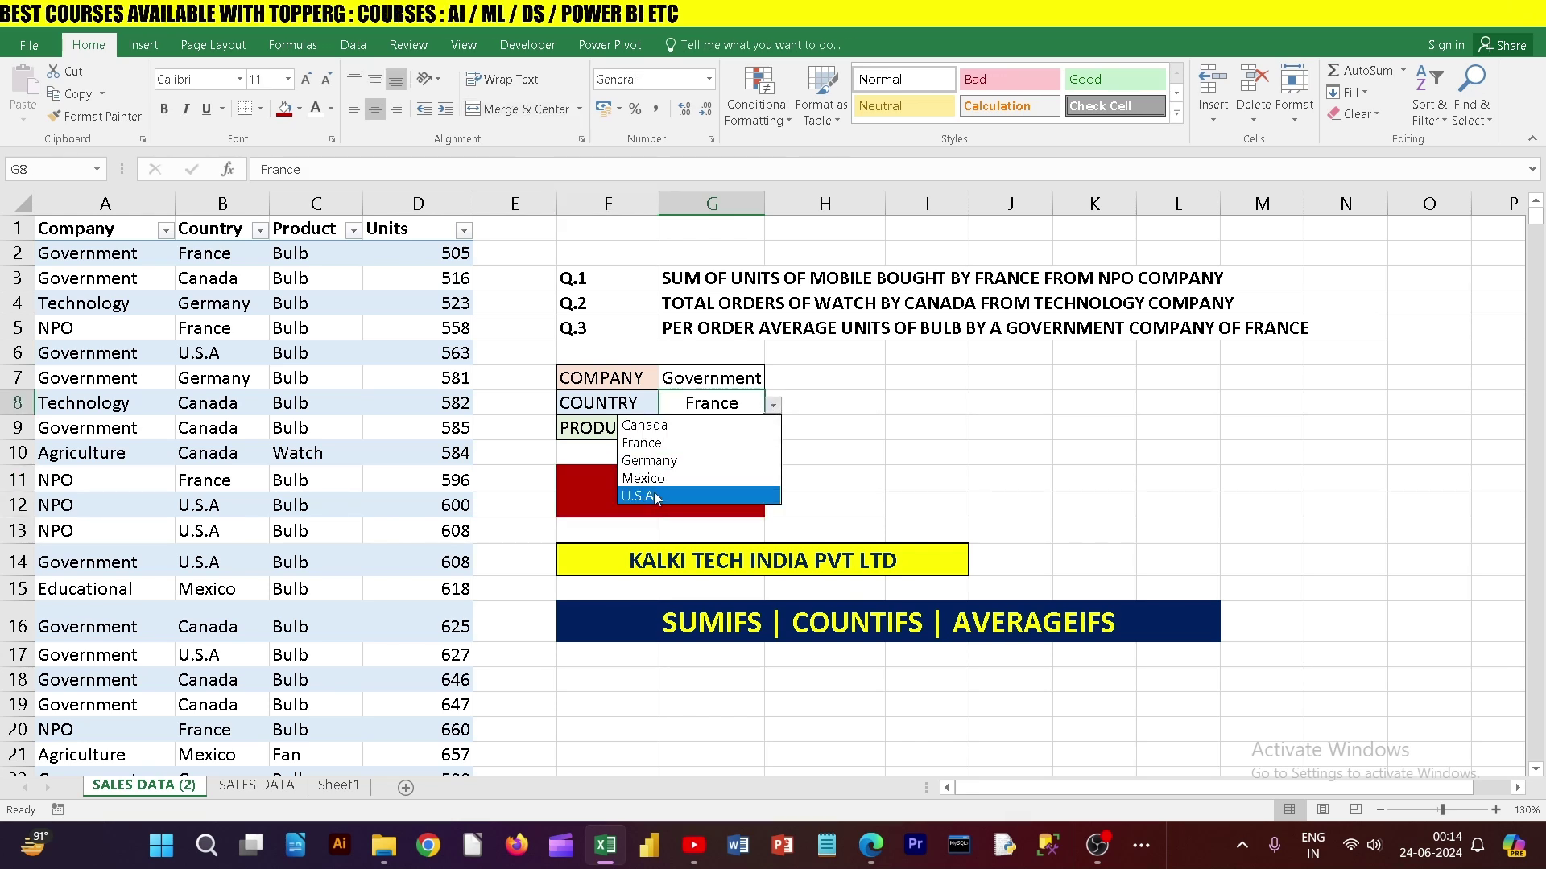
pyautogui.click(644, 494)
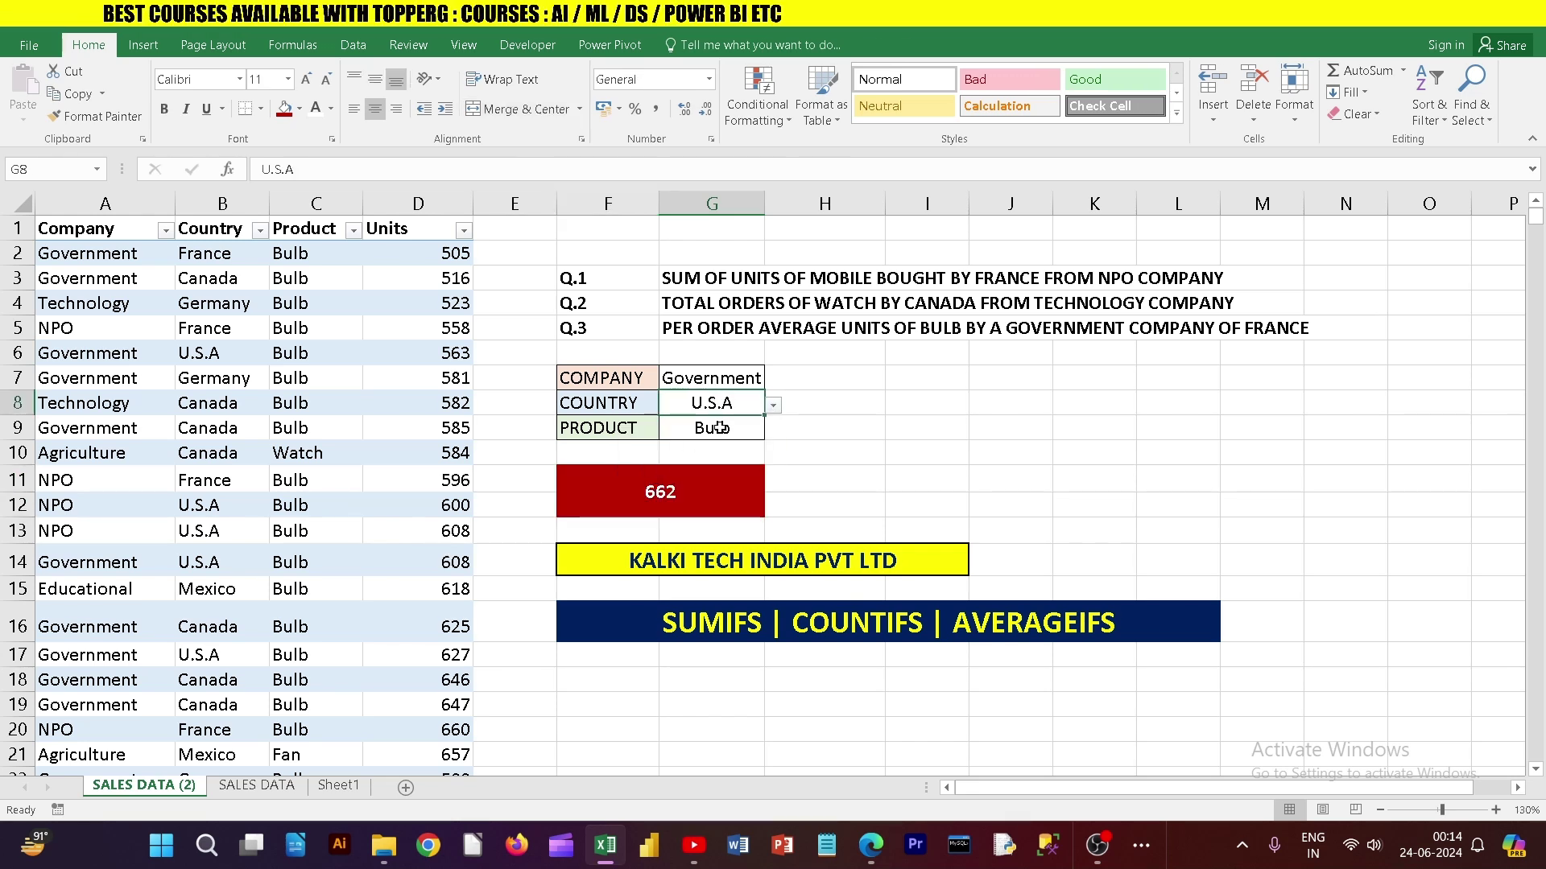
pyautogui.click(744, 429)
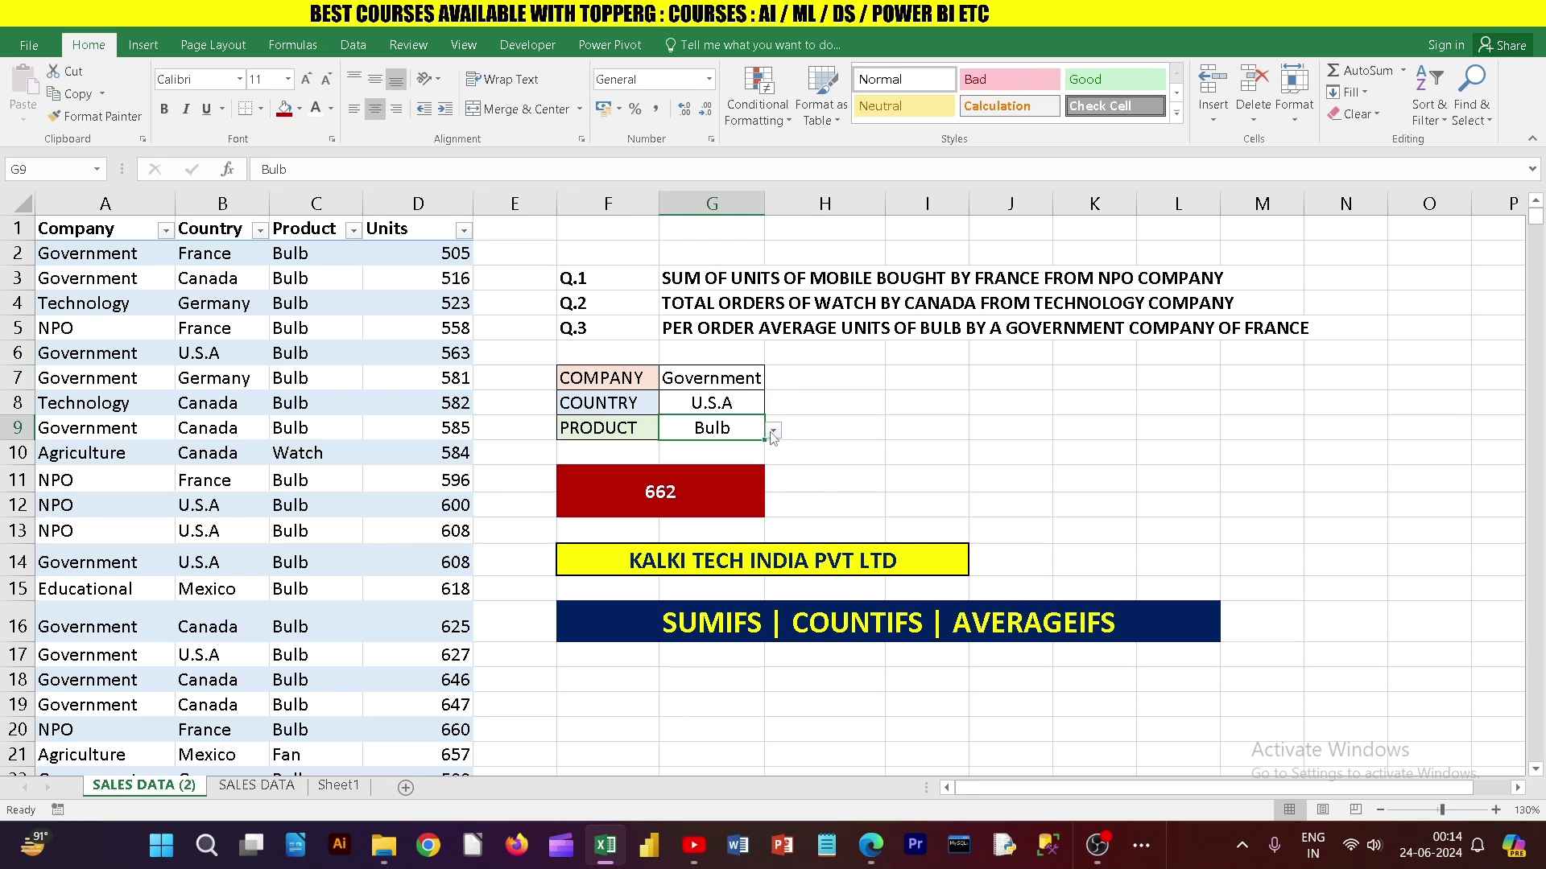
pyautogui.click(772, 433)
pyautogui.click(652, 485)
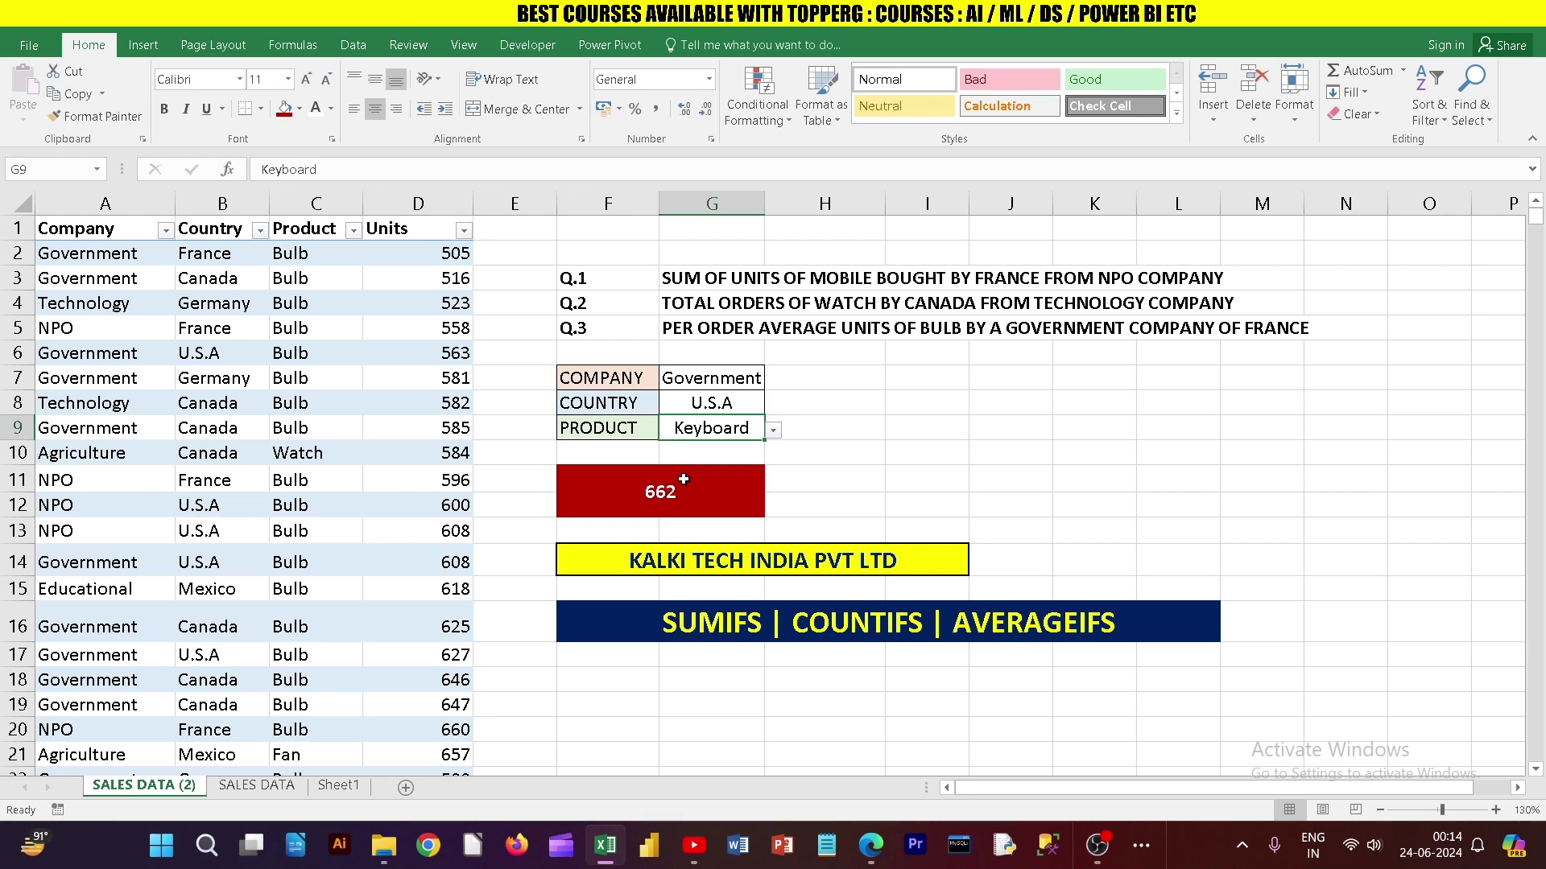
pyautogui.click(772, 431)
pyautogui.click(745, 456)
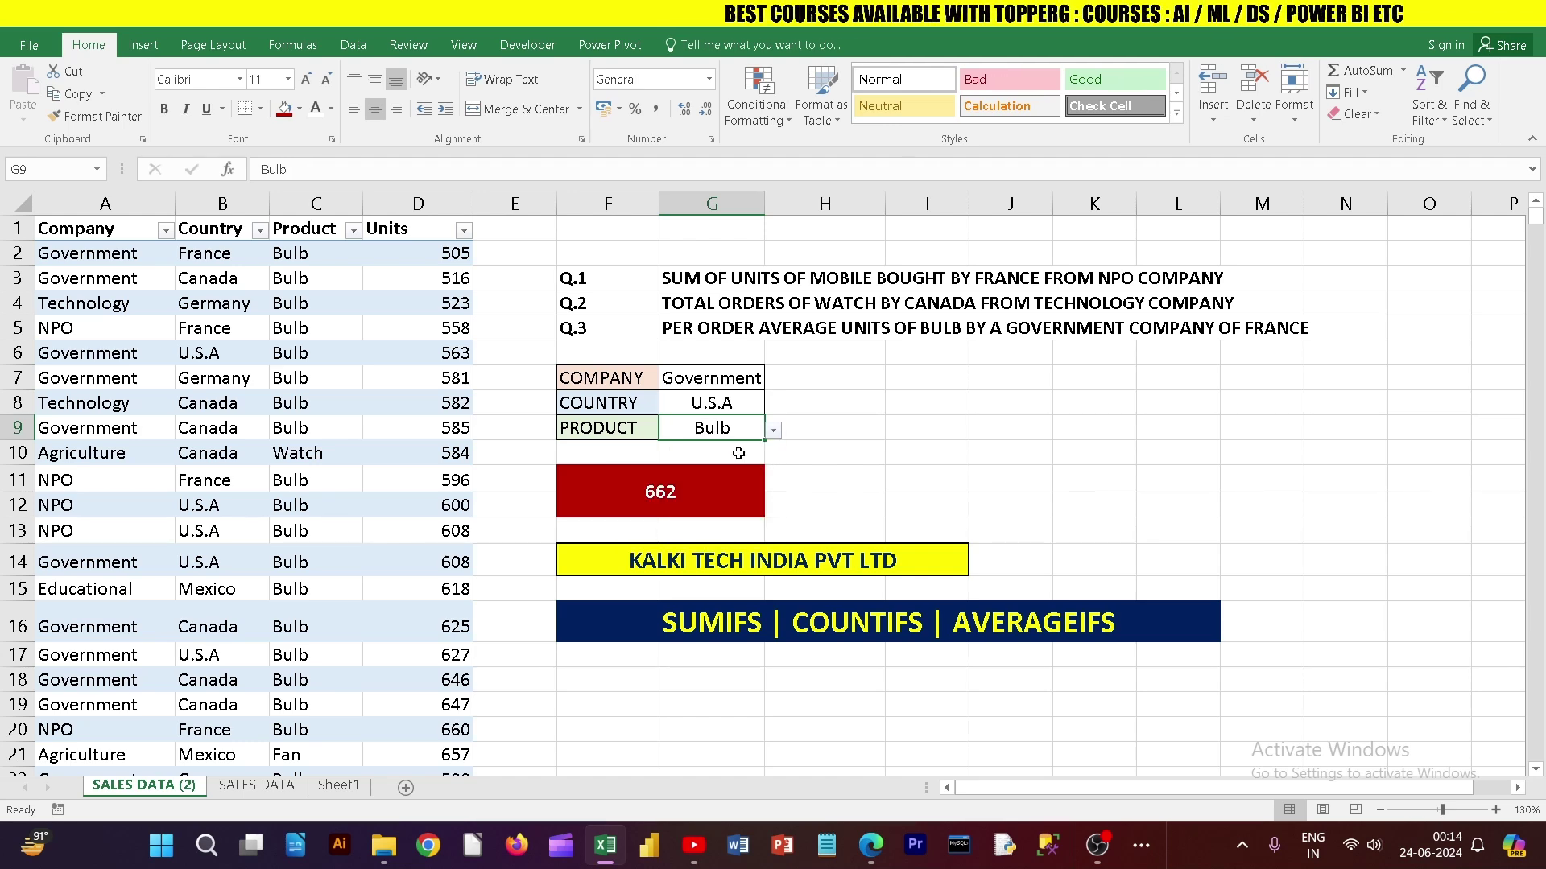
pyautogui.click(669, 501)
pyautogui.click(702, 428)
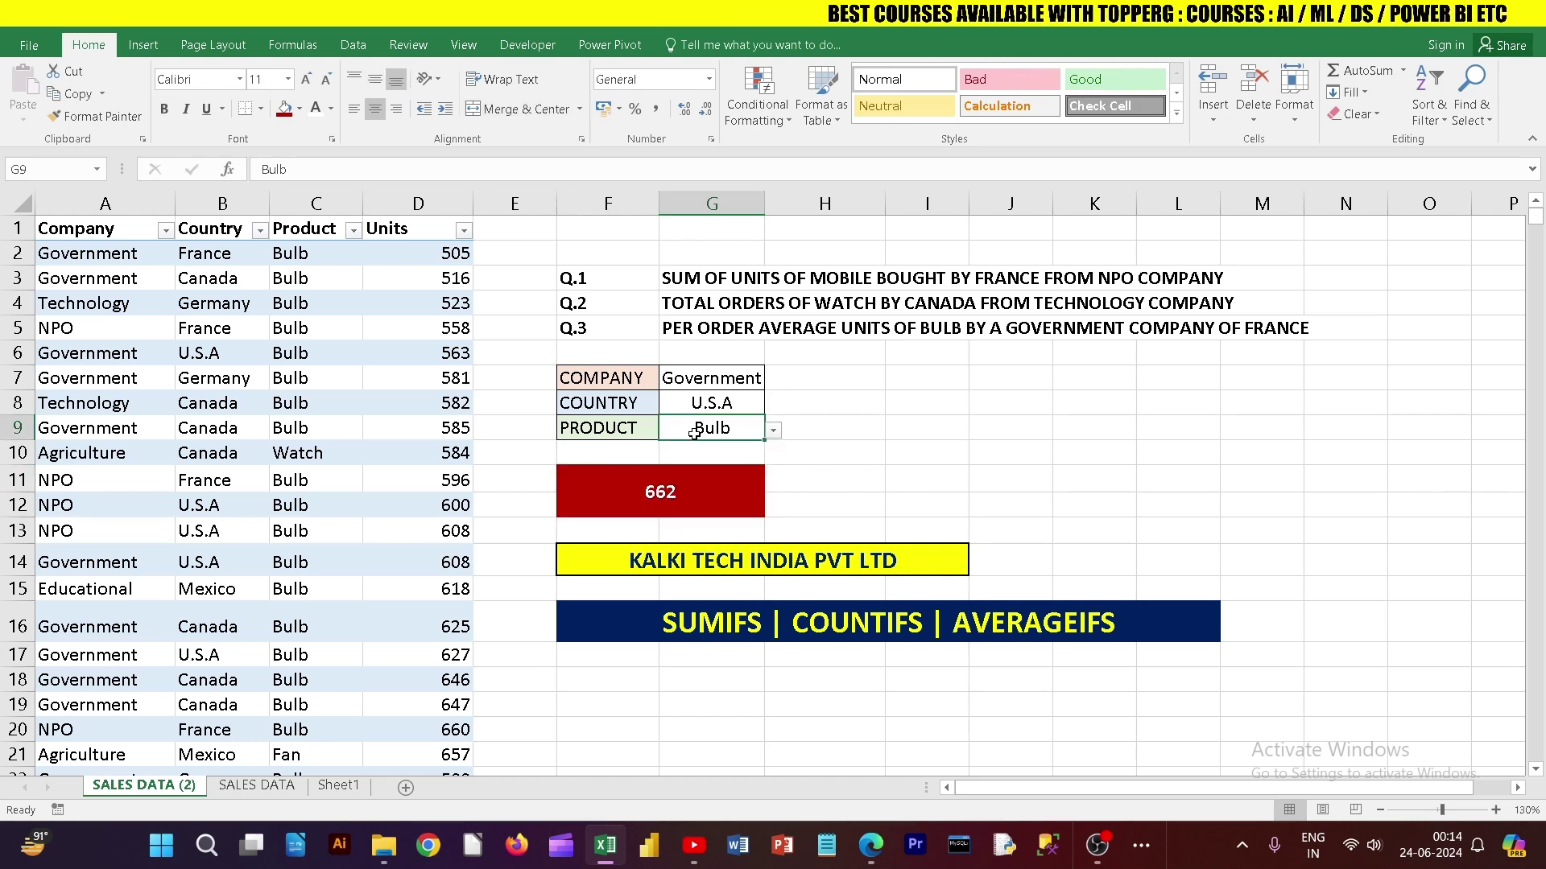
pyautogui.click(679, 493)
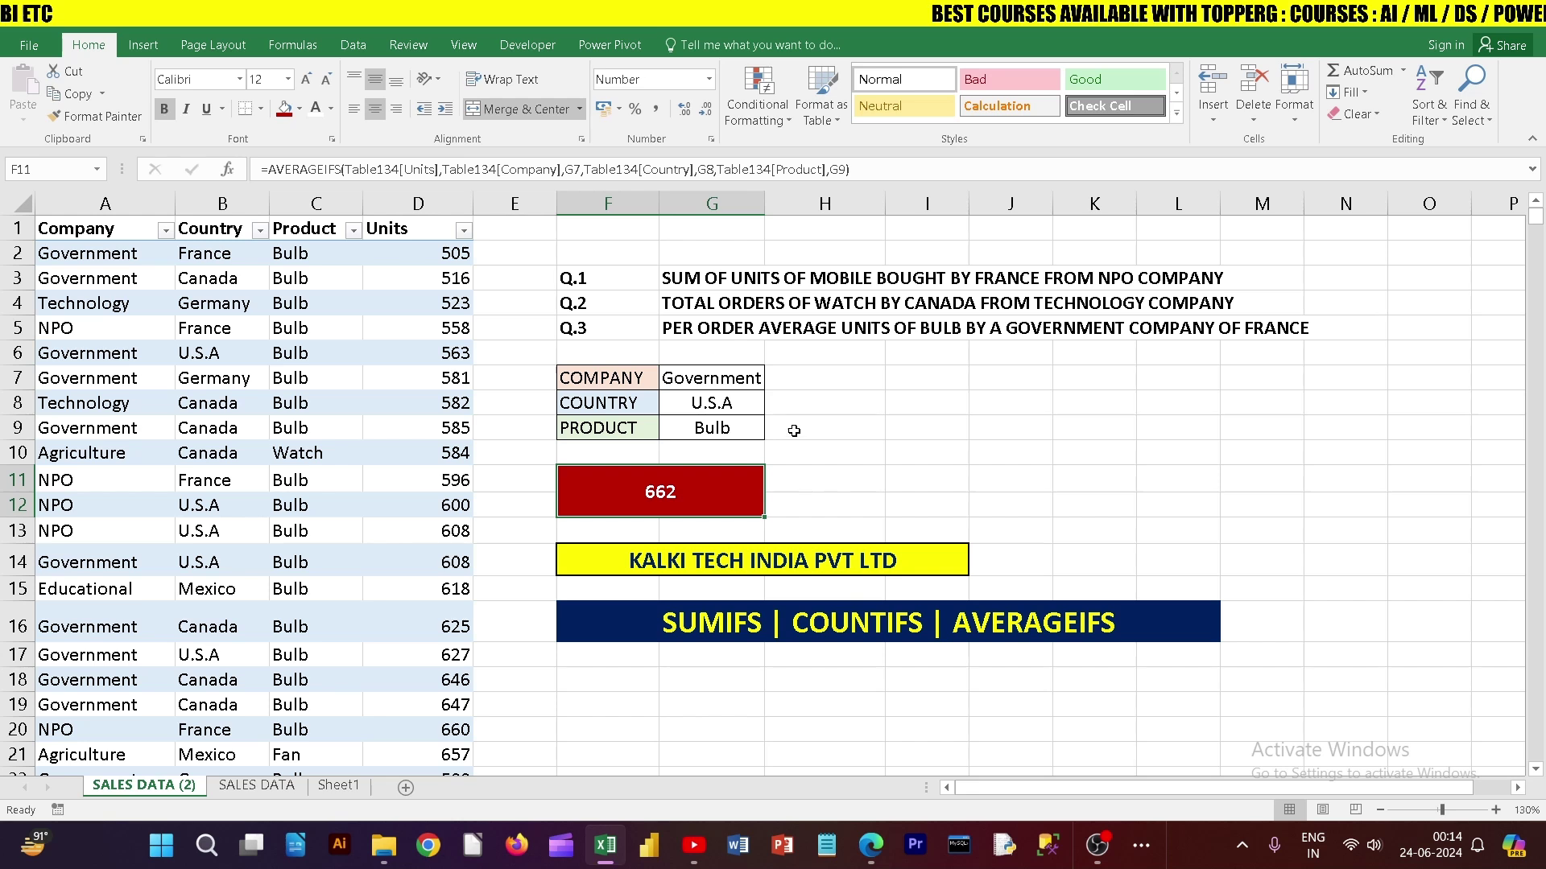
# Step: Cycle the G9 product through Keyboard, Printer, Watch and Fan, watching the AVERAGEIFS result change
pyautogui.click(737, 430)
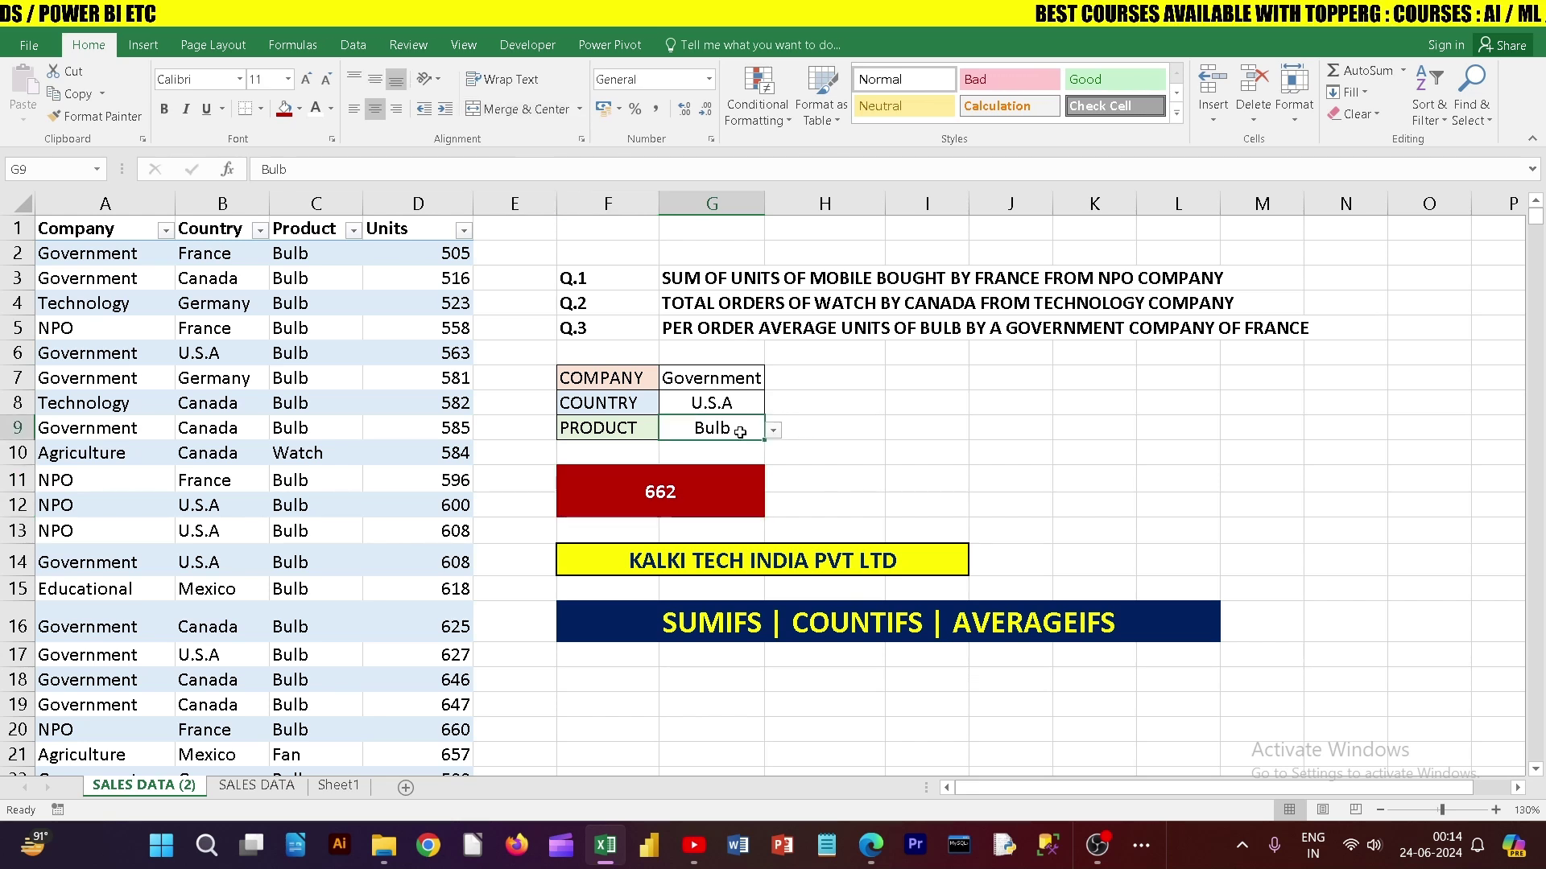
pyautogui.click(773, 431)
pyautogui.click(684, 485)
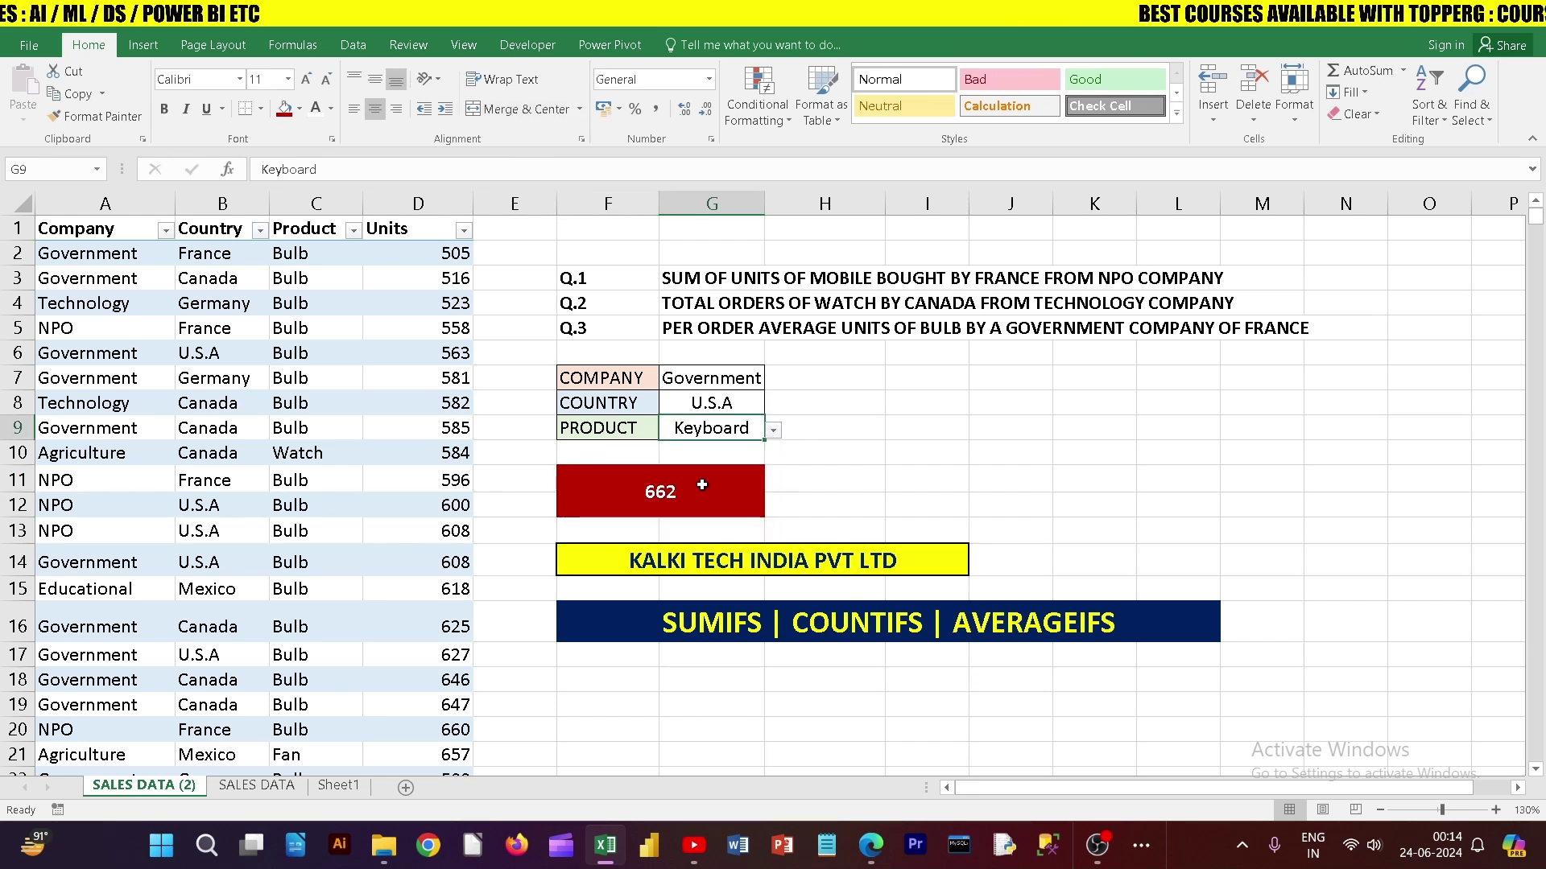
pyautogui.click(773, 432)
pyautogui.click(652, 521)
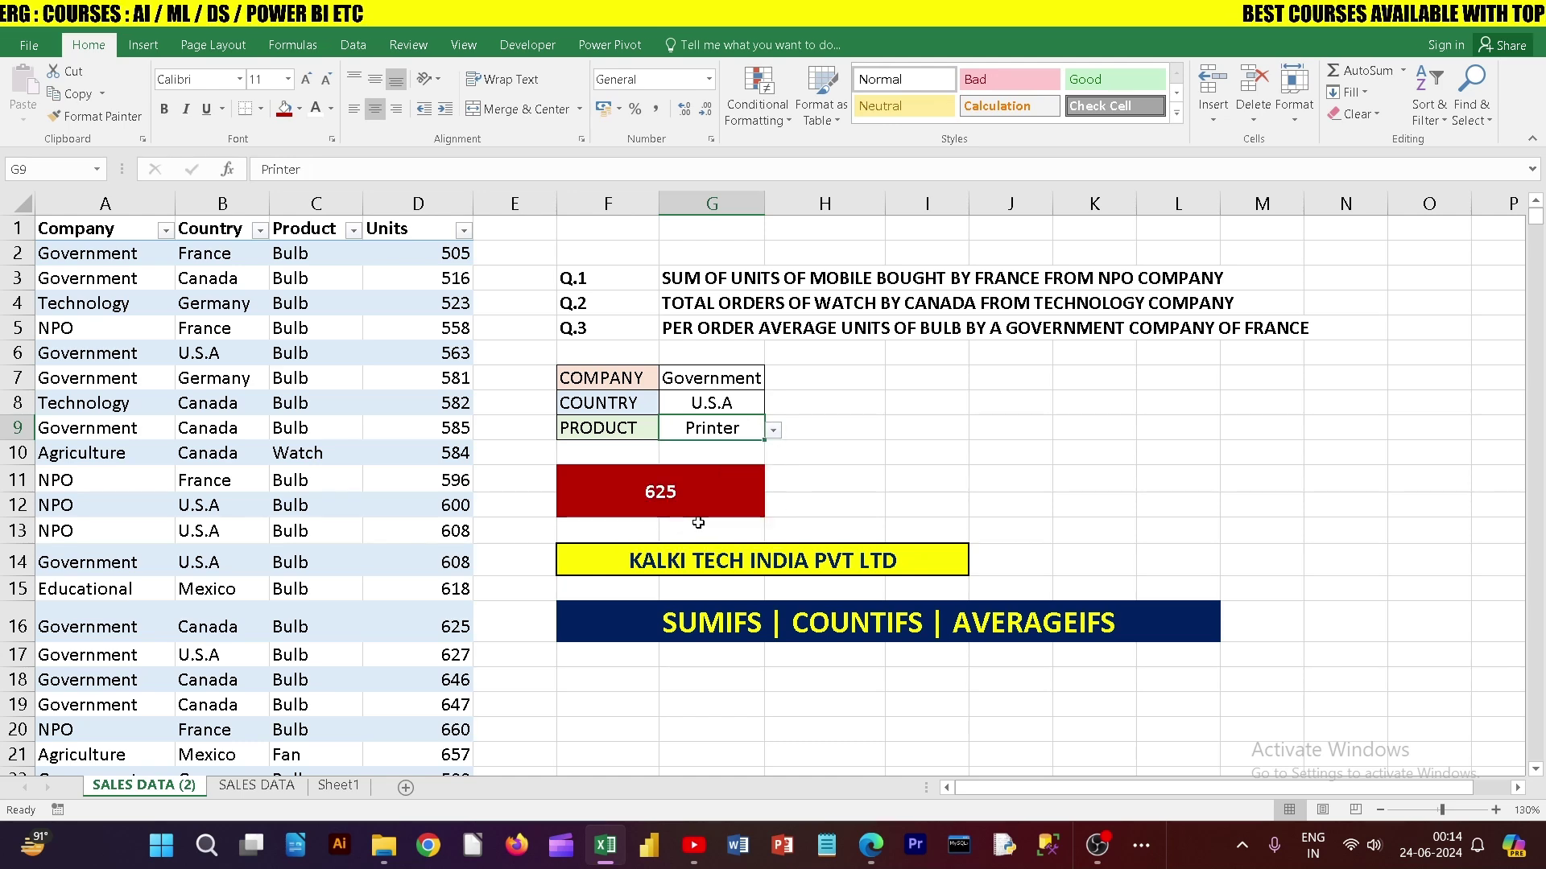
pyautogui.click(773, 432)
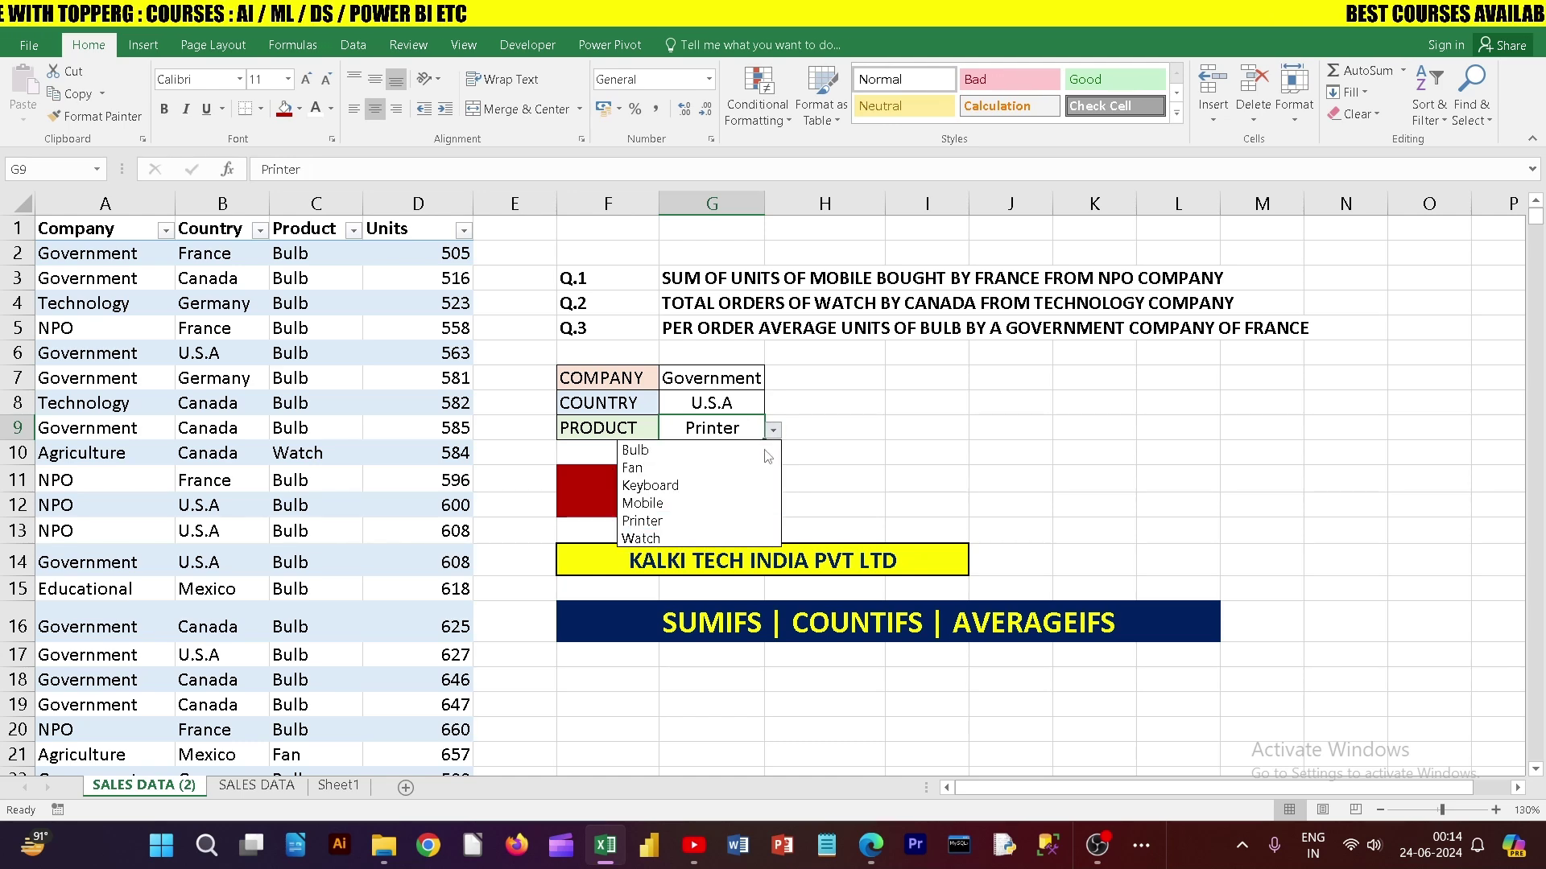
pyautogui.click(727, 539)
pyautogui.click(772, 431)
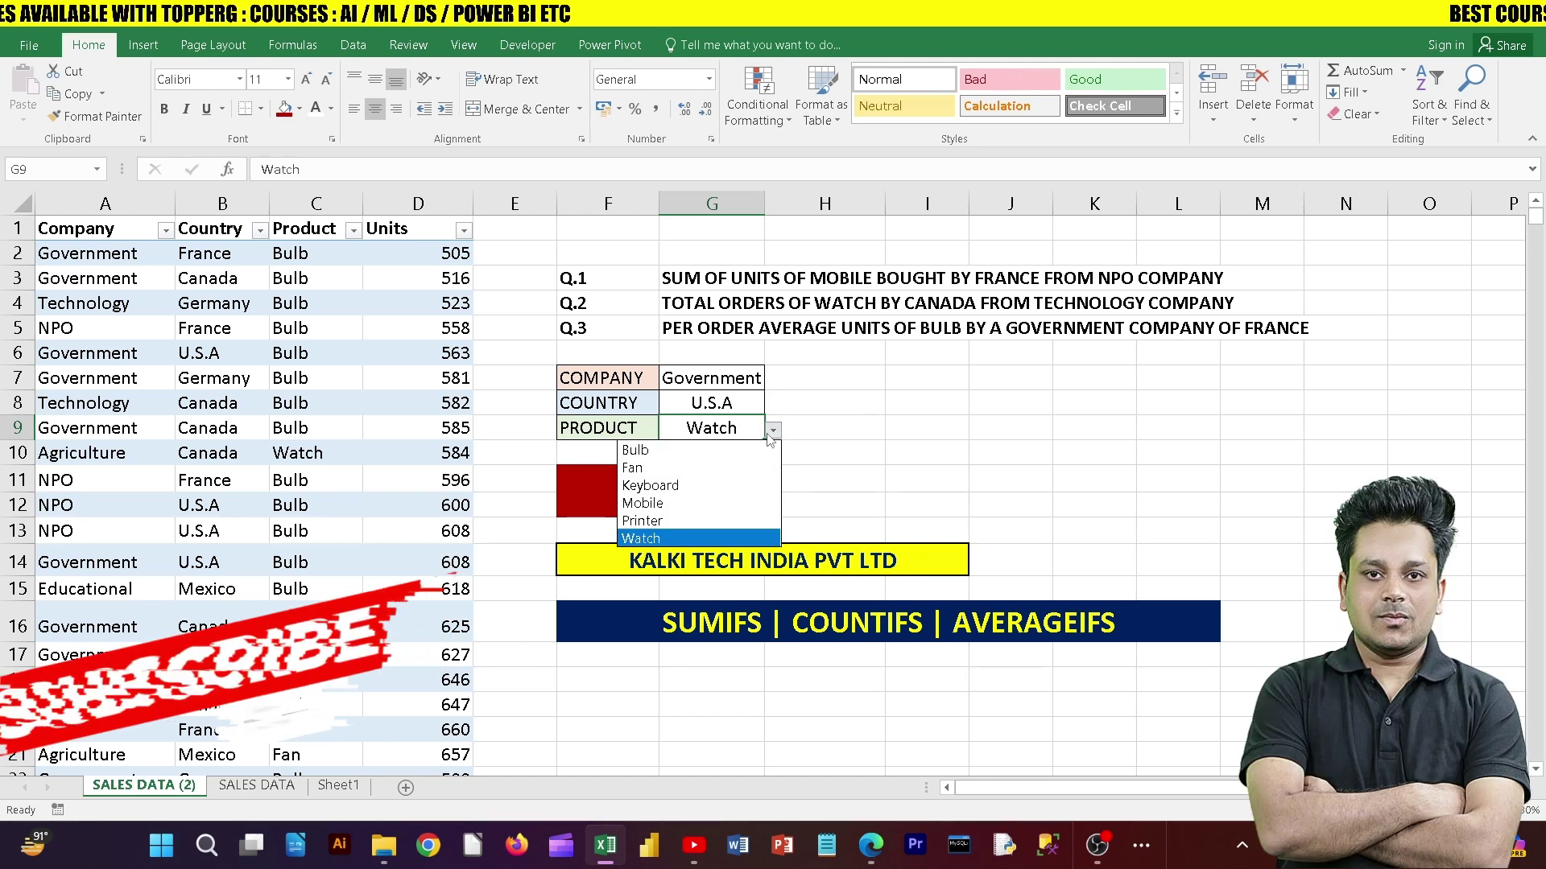
pyautogui.click(701, 469)
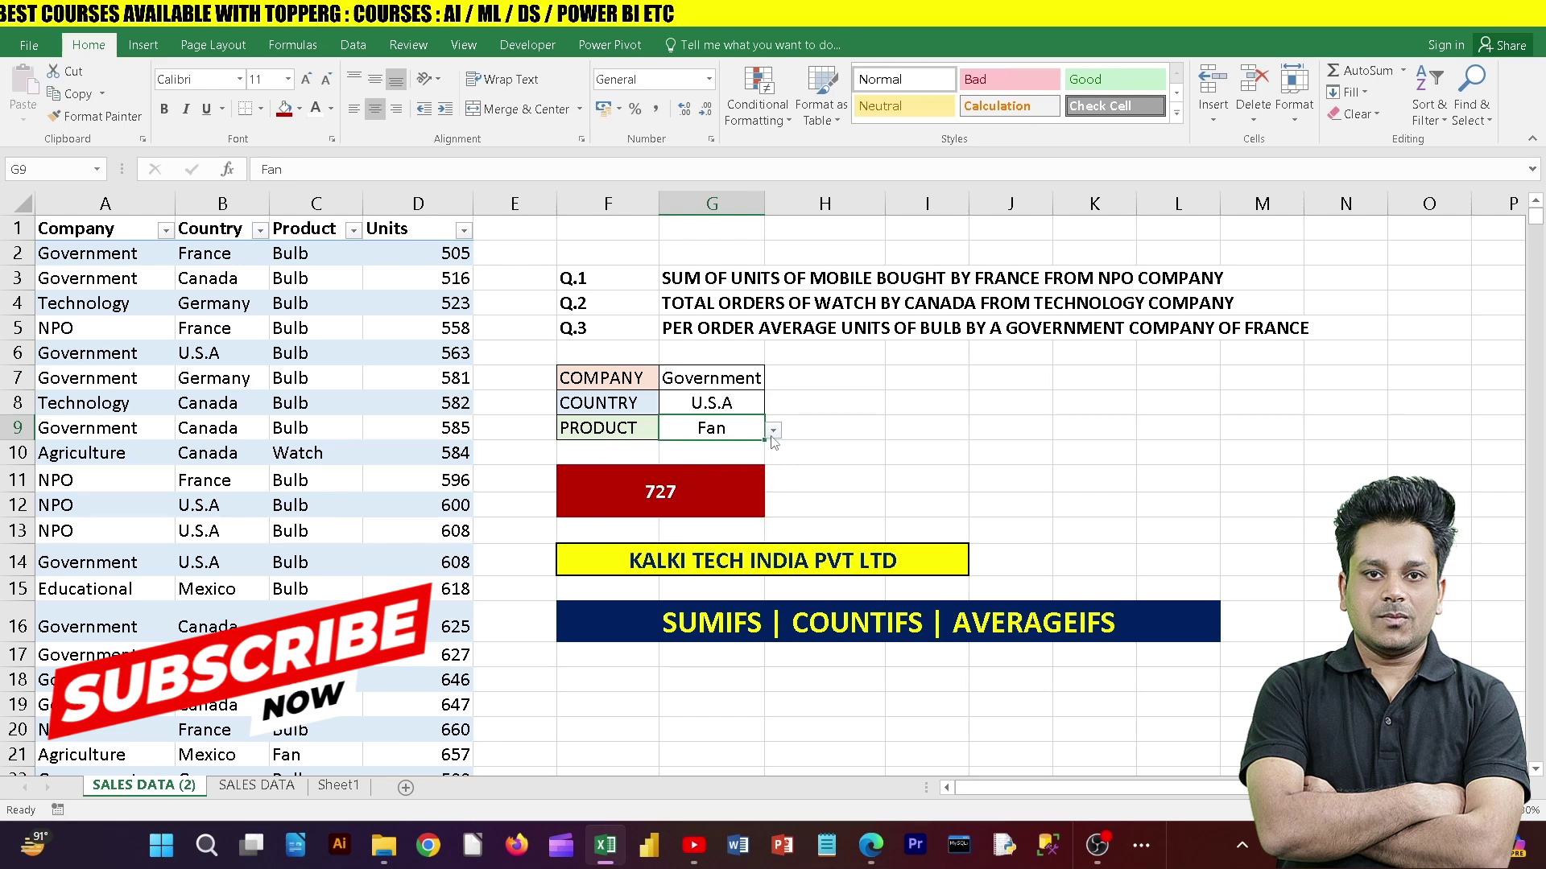
pyautogui.click(774, 432)
pyautogui.click(712, 467)
pyautogui.click(769, 433)
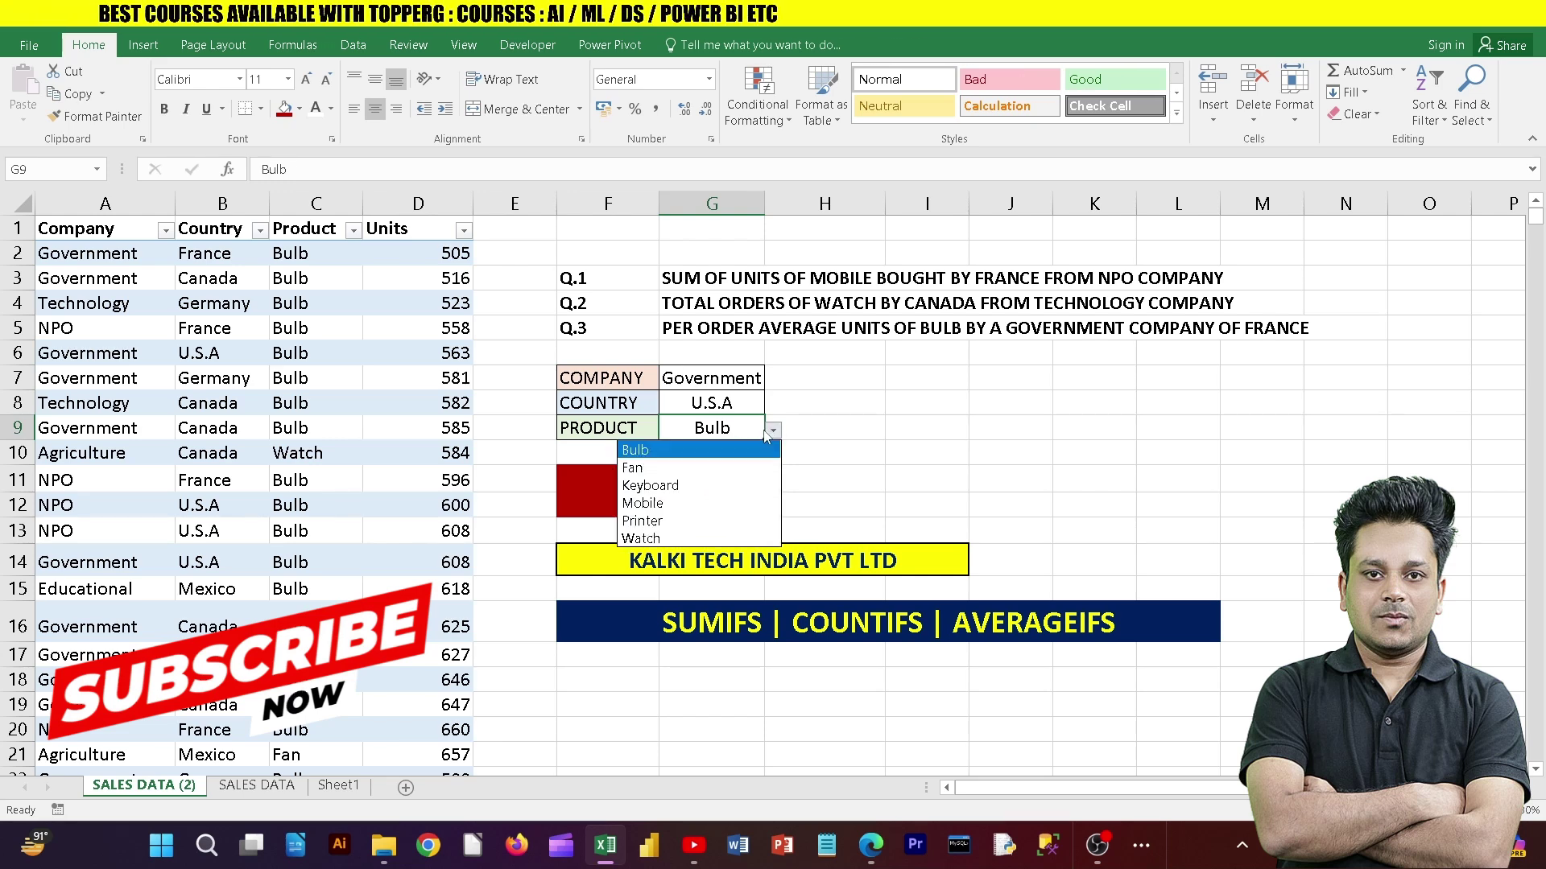
pyautogui.press('Escape')
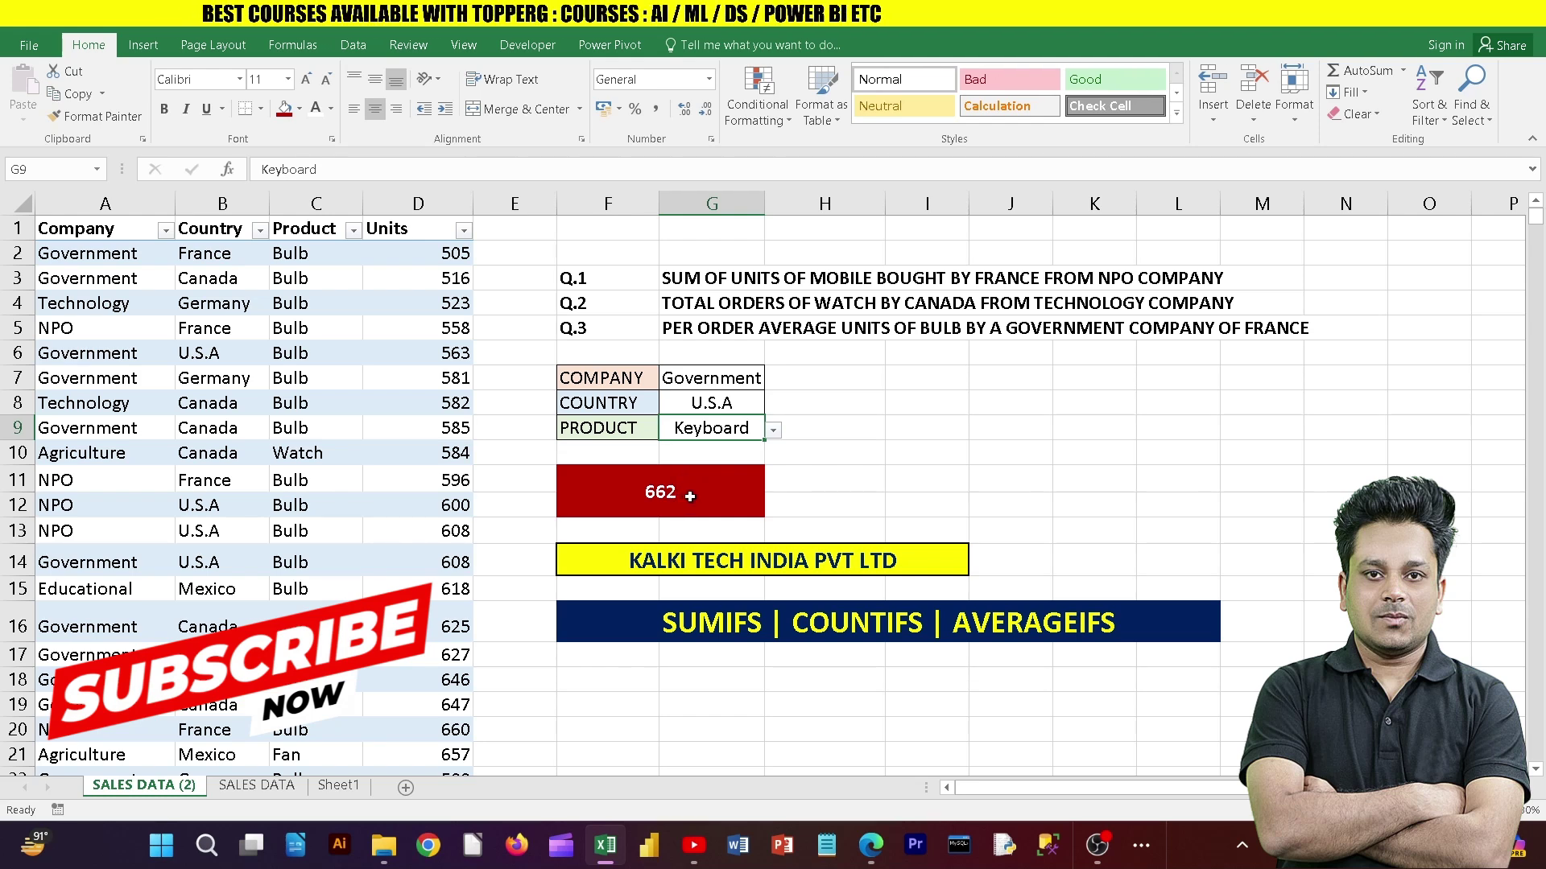
pyautogui.click(689, 495)
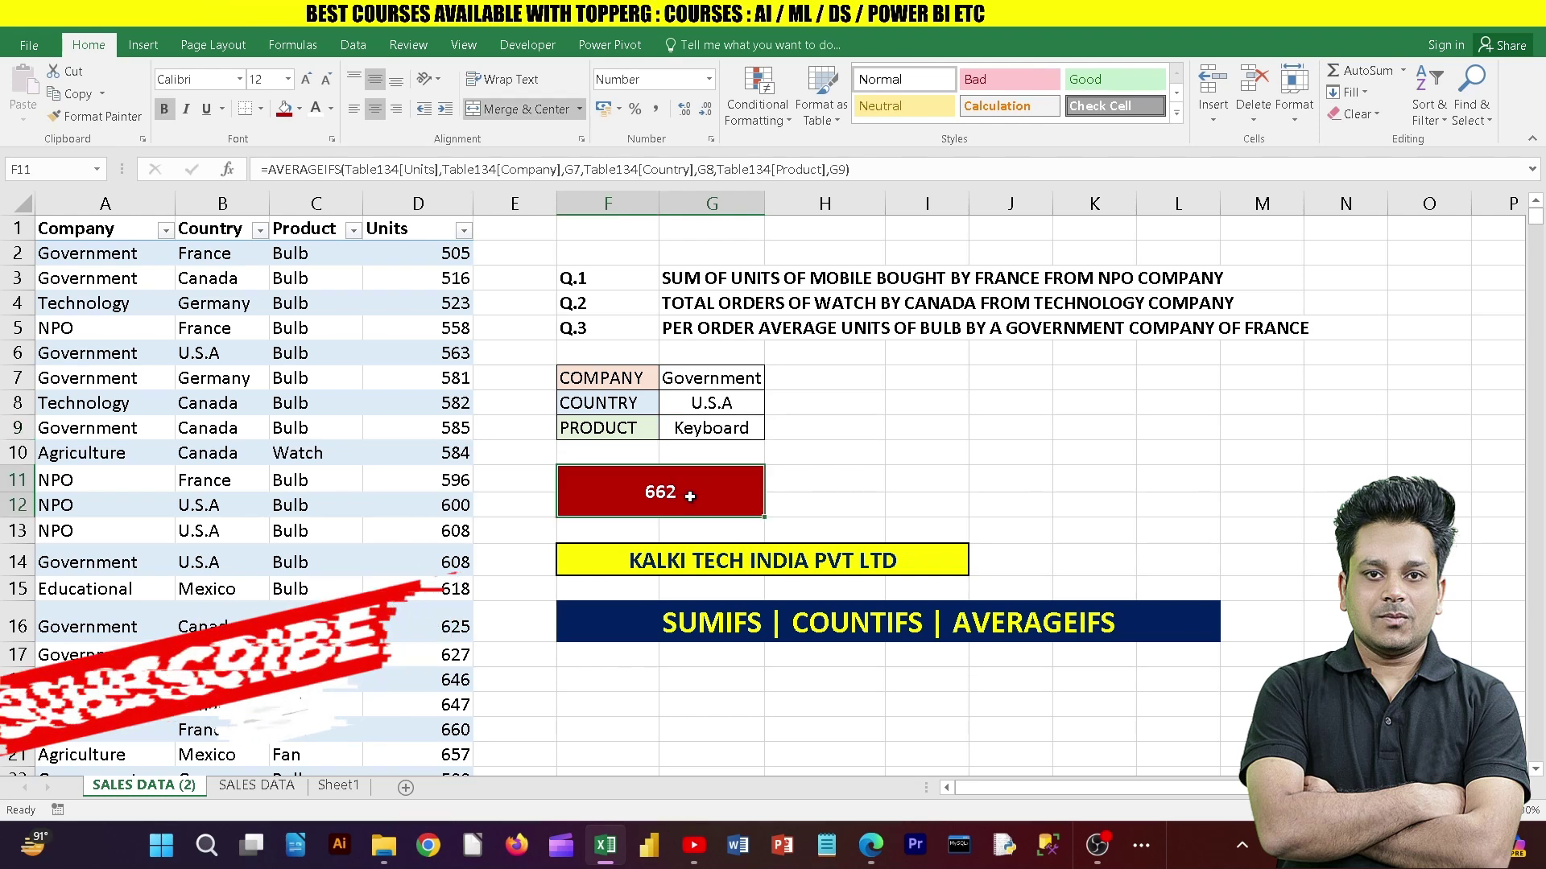
pyautogui.click(819, 479)
pyautogui.click(922, 392)
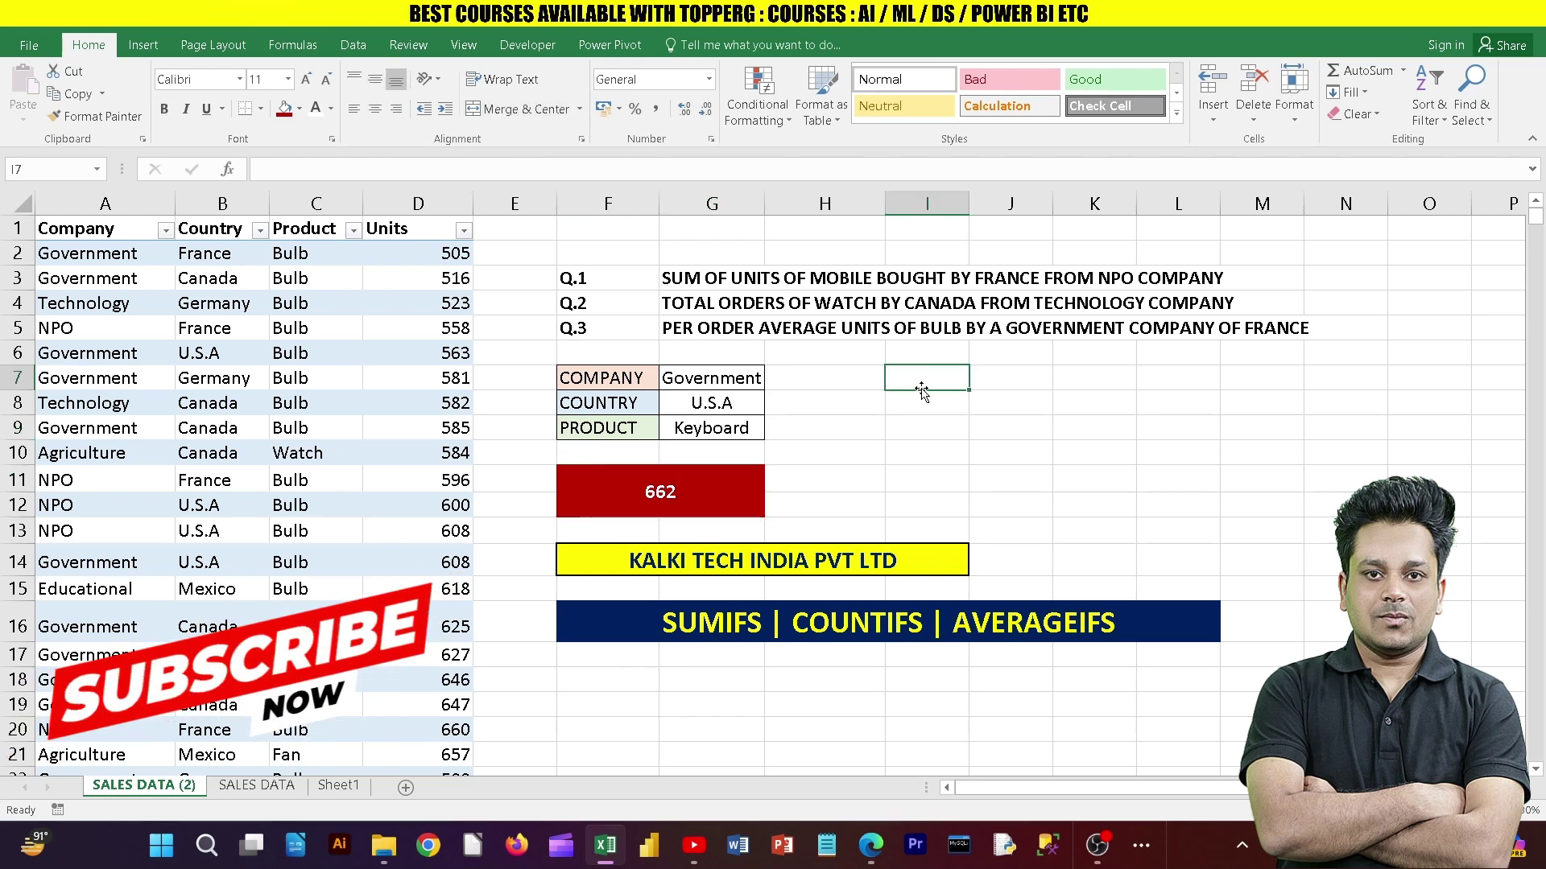